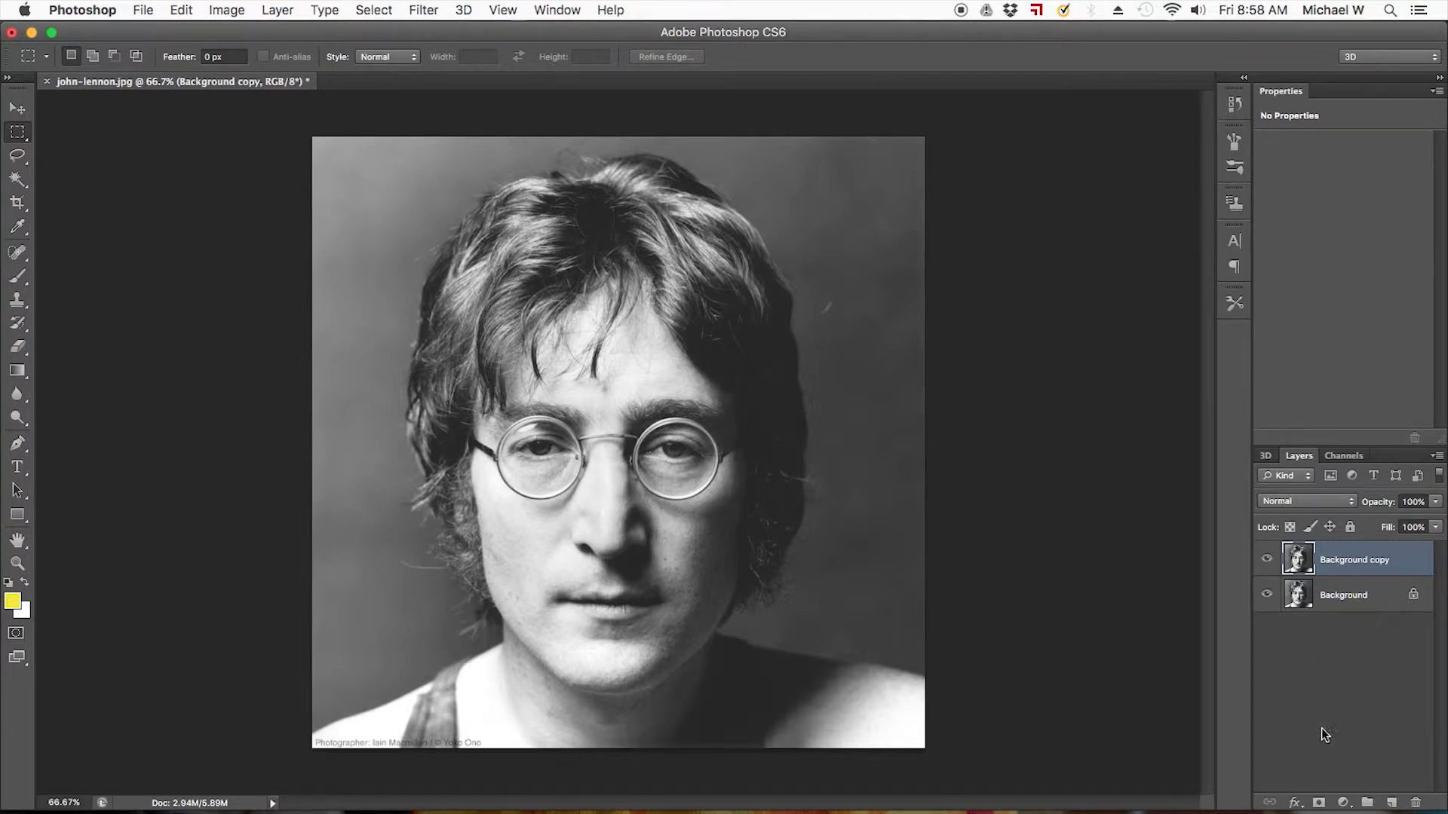
- Add a layer mask to the Background copy layer and a Curves adjustment layer directly above the Background layer
left_click(1318, 804)
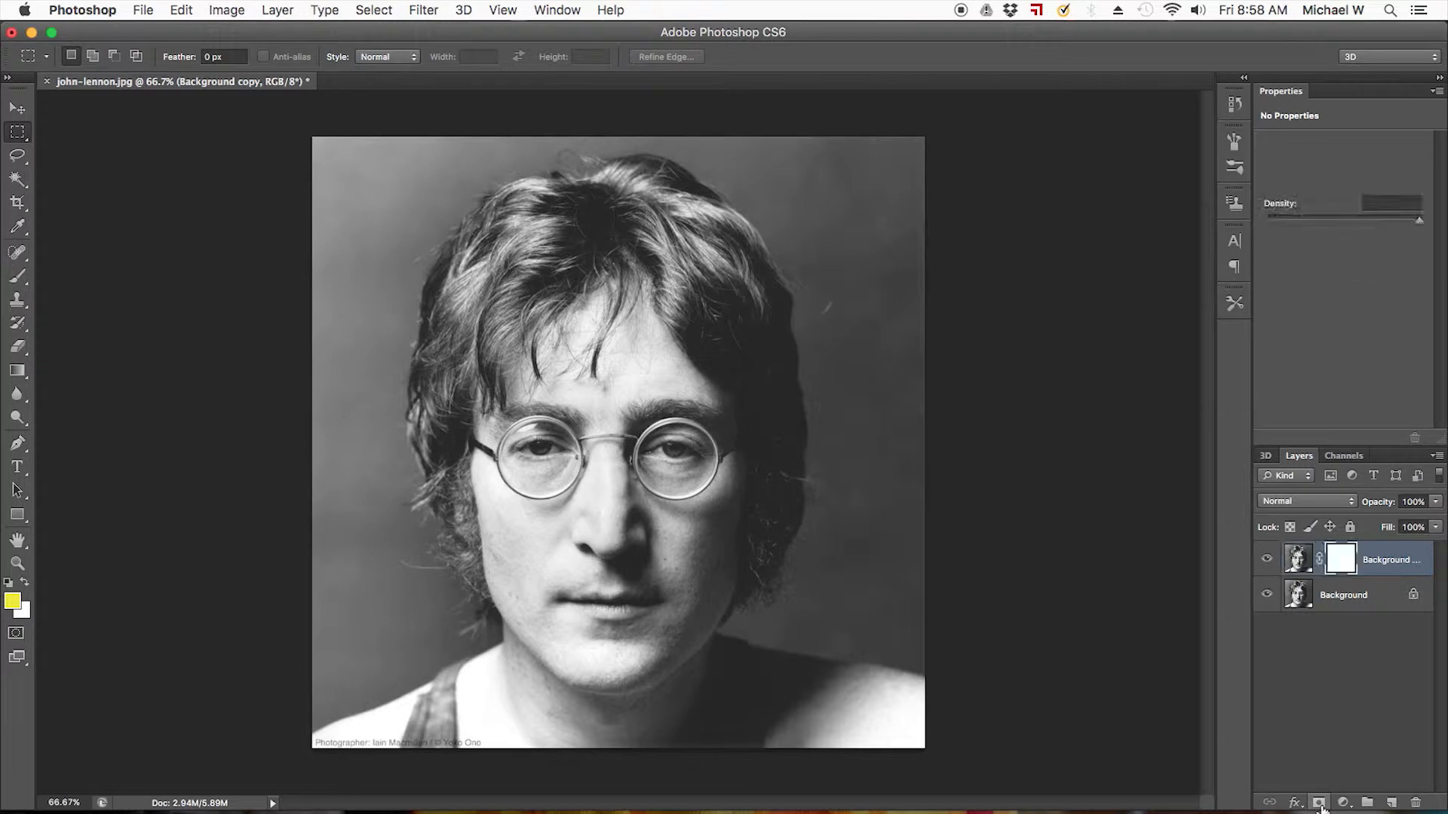
left_click(1343, 596)
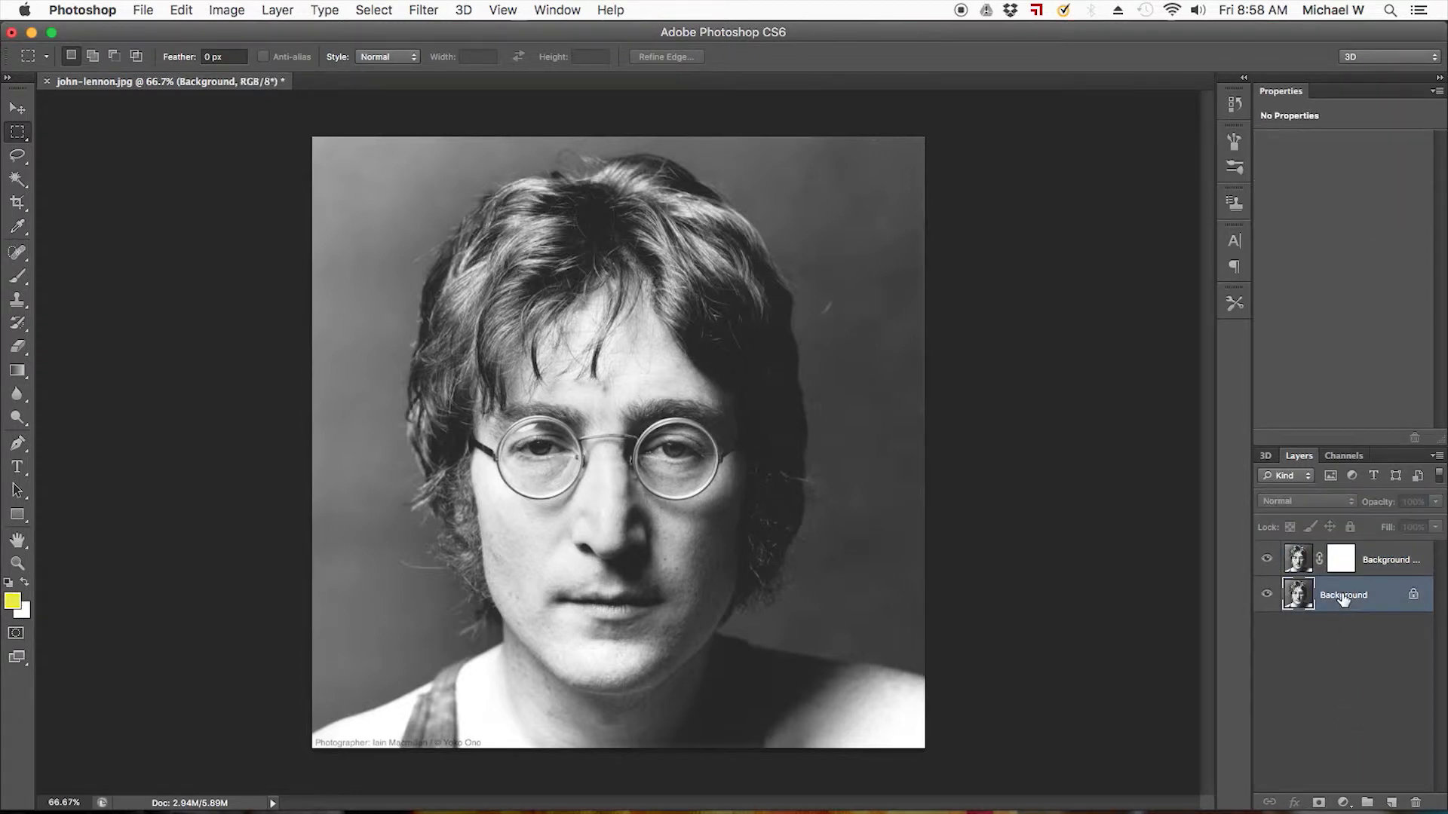
left_click(1343, 804)
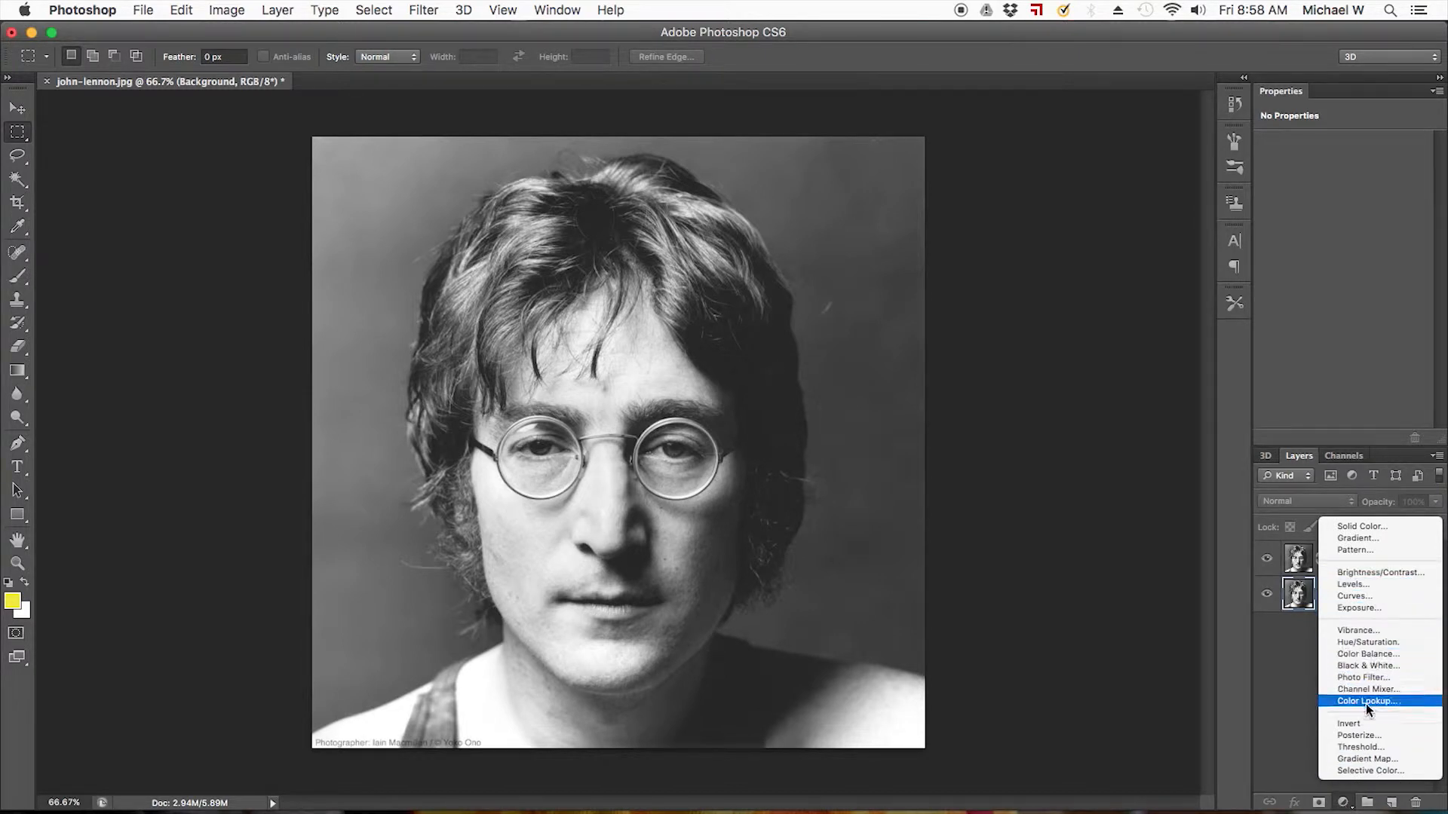
left_click(1369, 595)
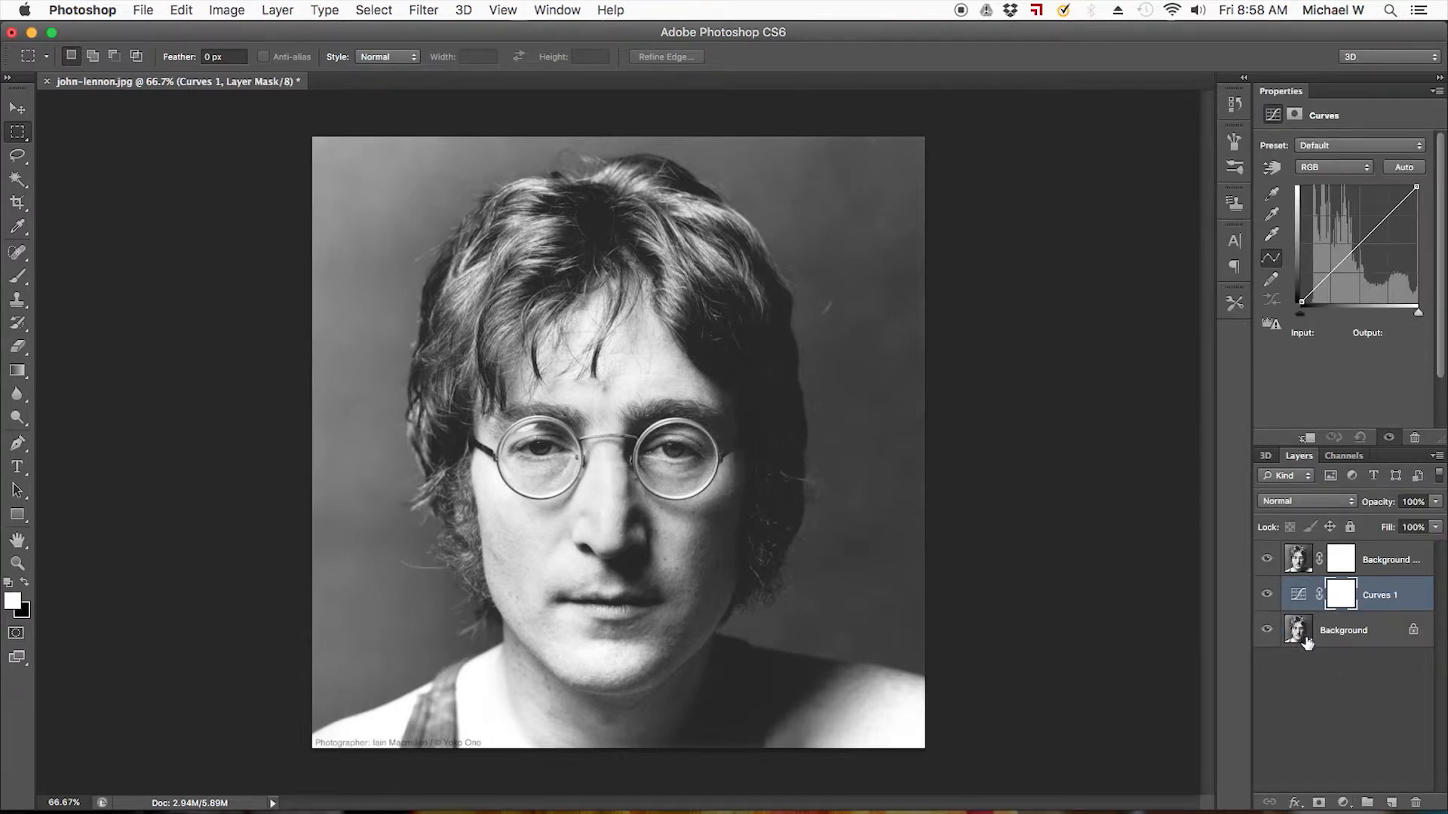
- Compare the properties shown for the content and mask thumbnails of the Background copy and Curves 1 layers
left_click(1351, 680)
left_click(1347, 561)
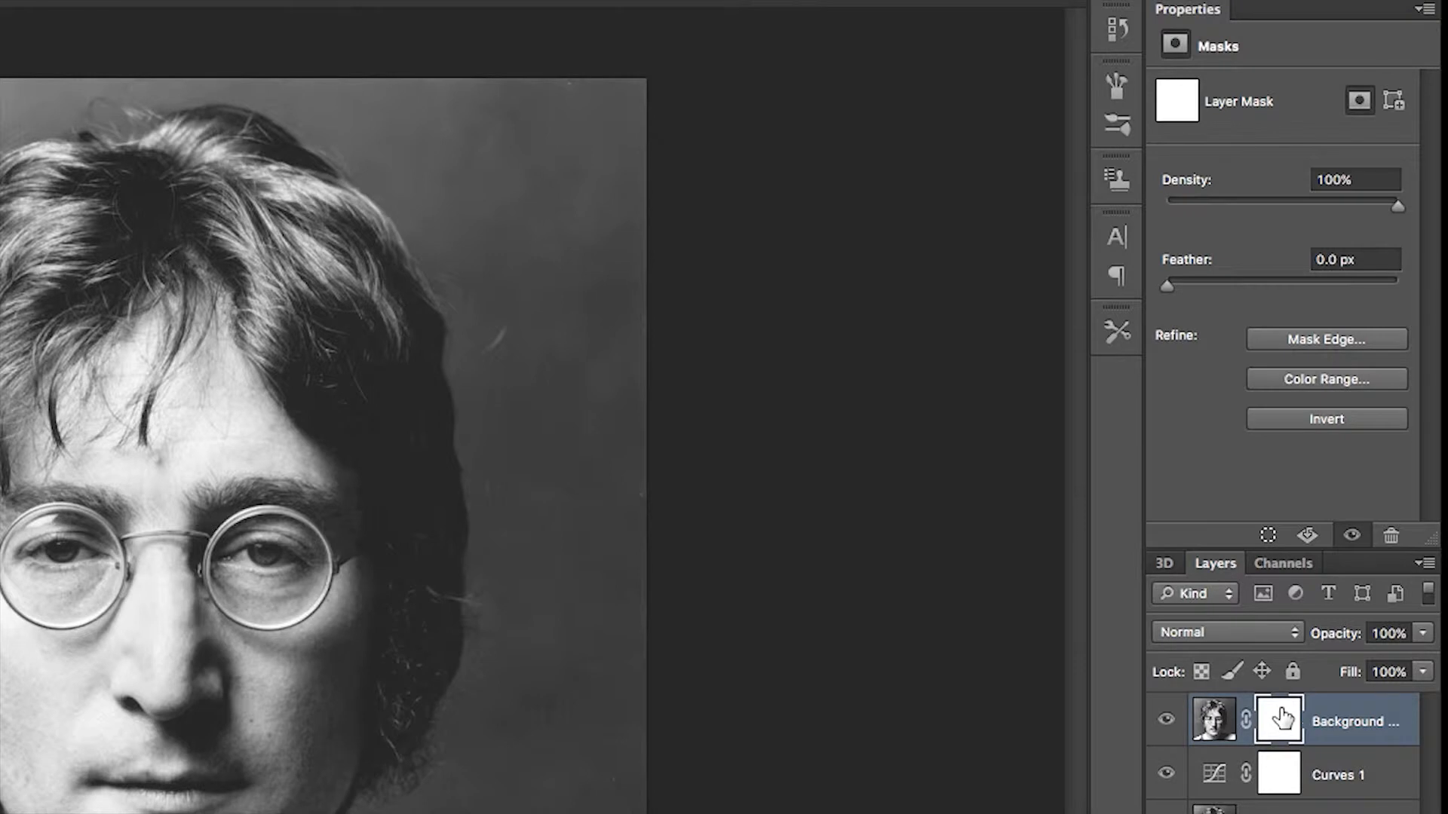
left_click(1212, 721)
left_click(1289, 722)
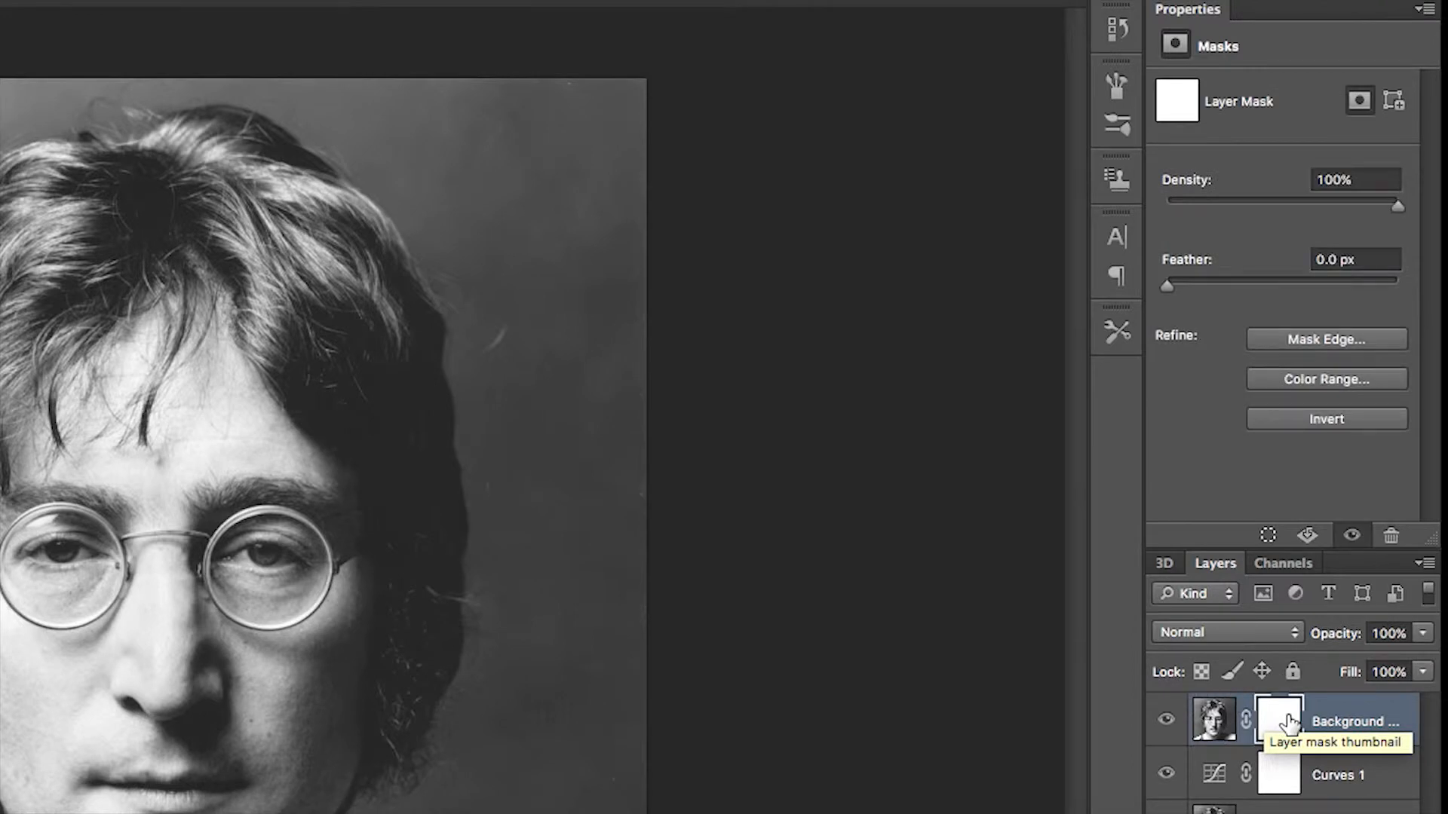
left_click(1214, 720)
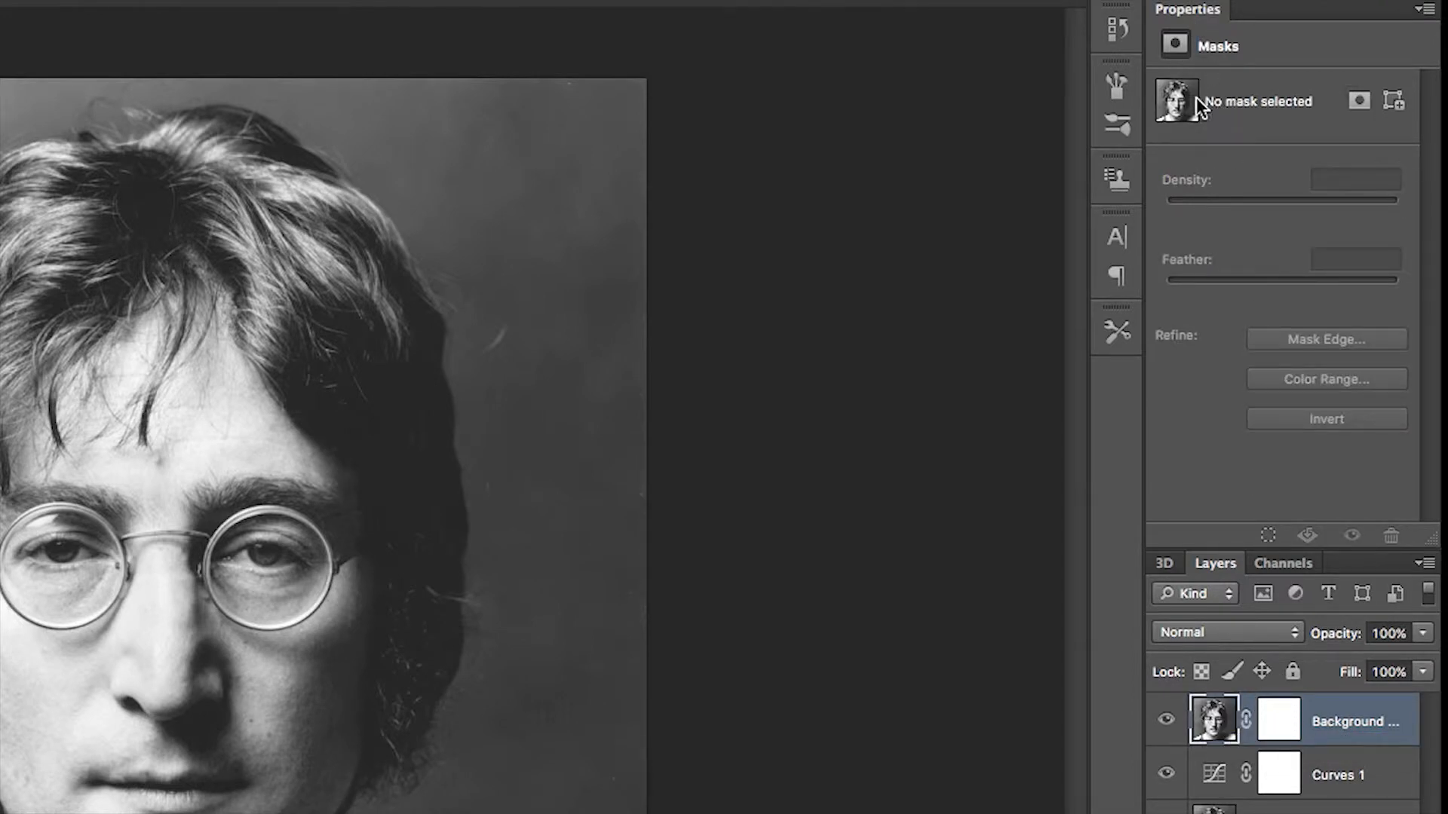
left_click(1279, 722)
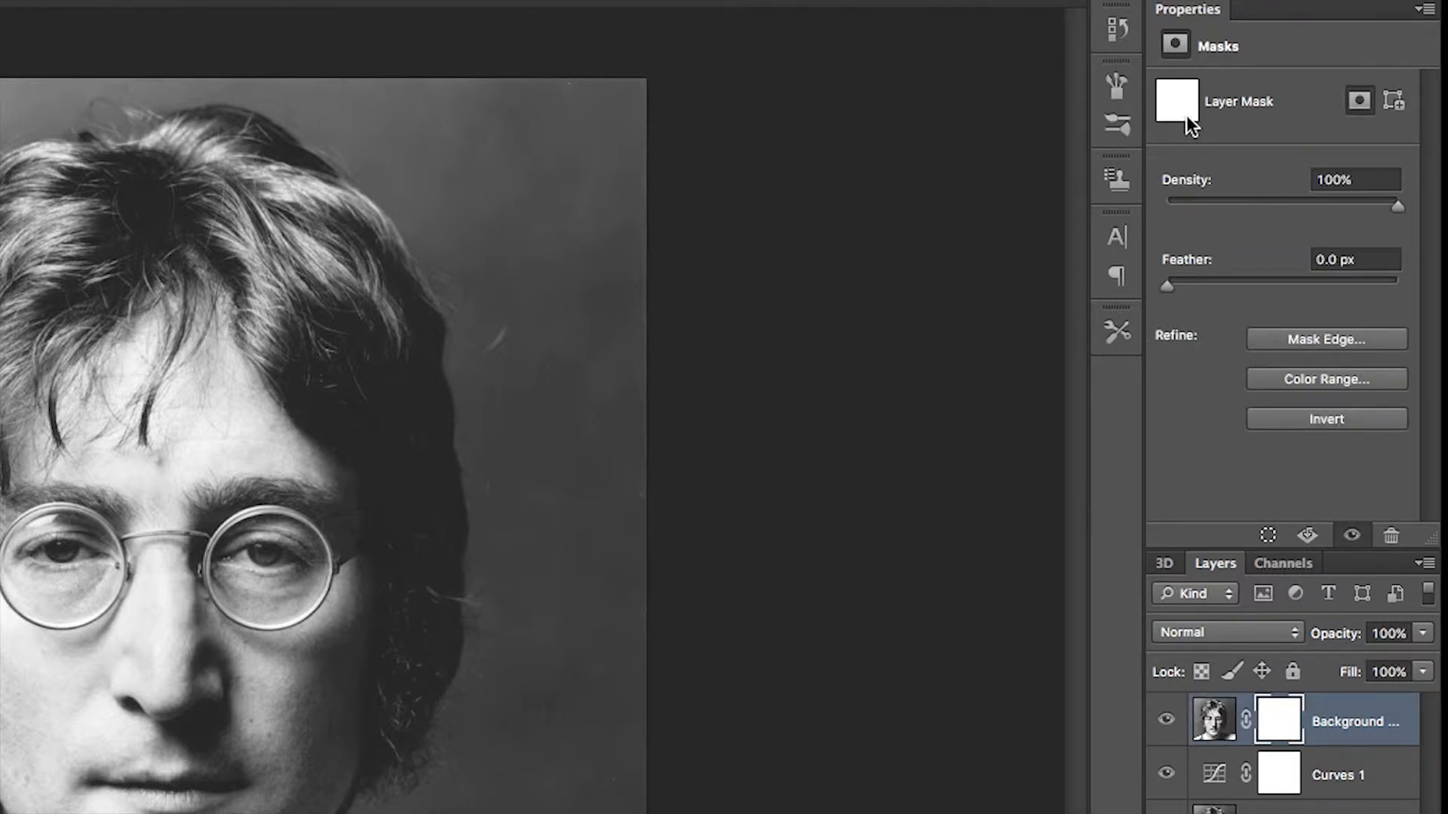
left_click(1271, 781)
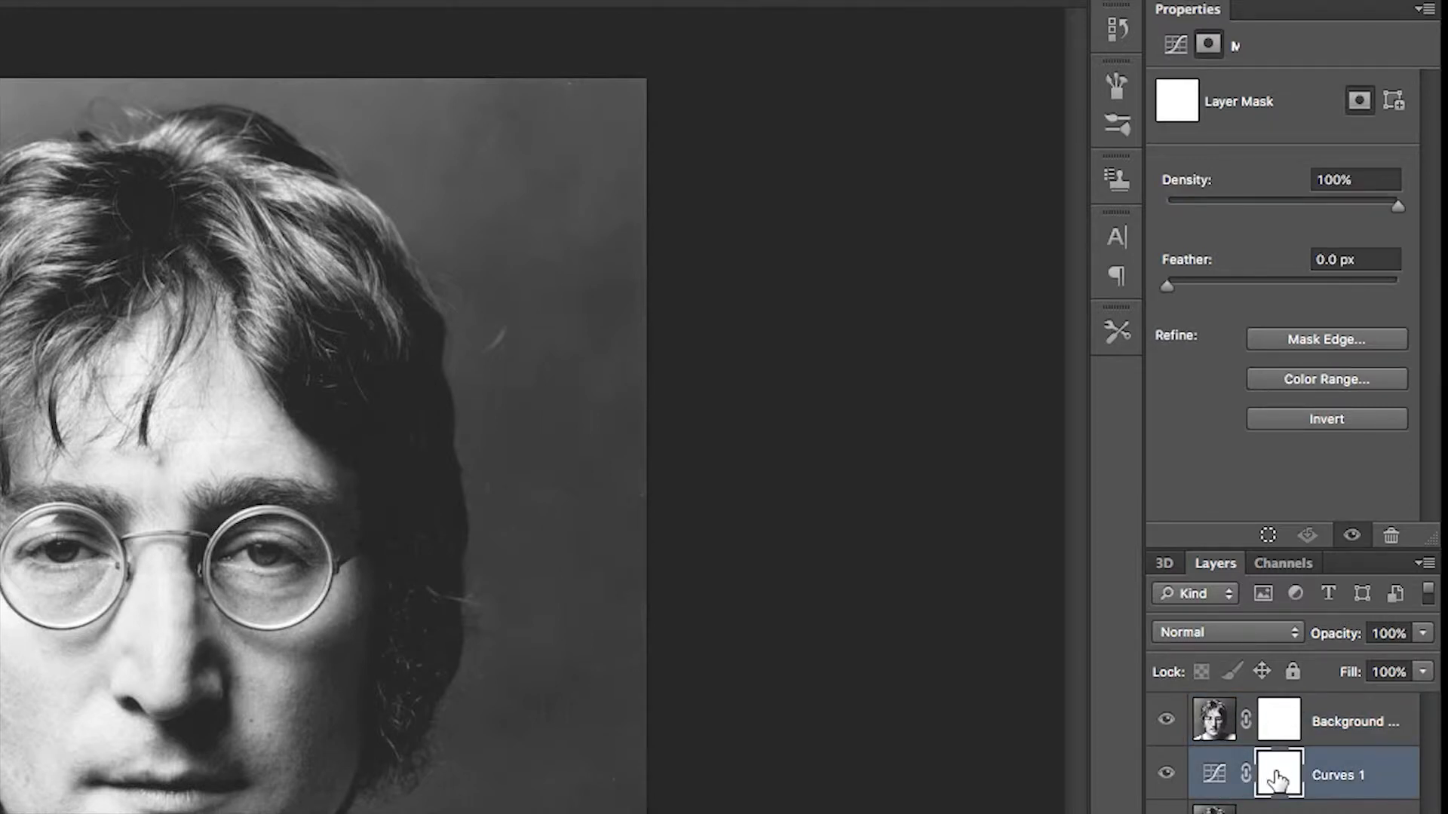
left_click(1212, 776)
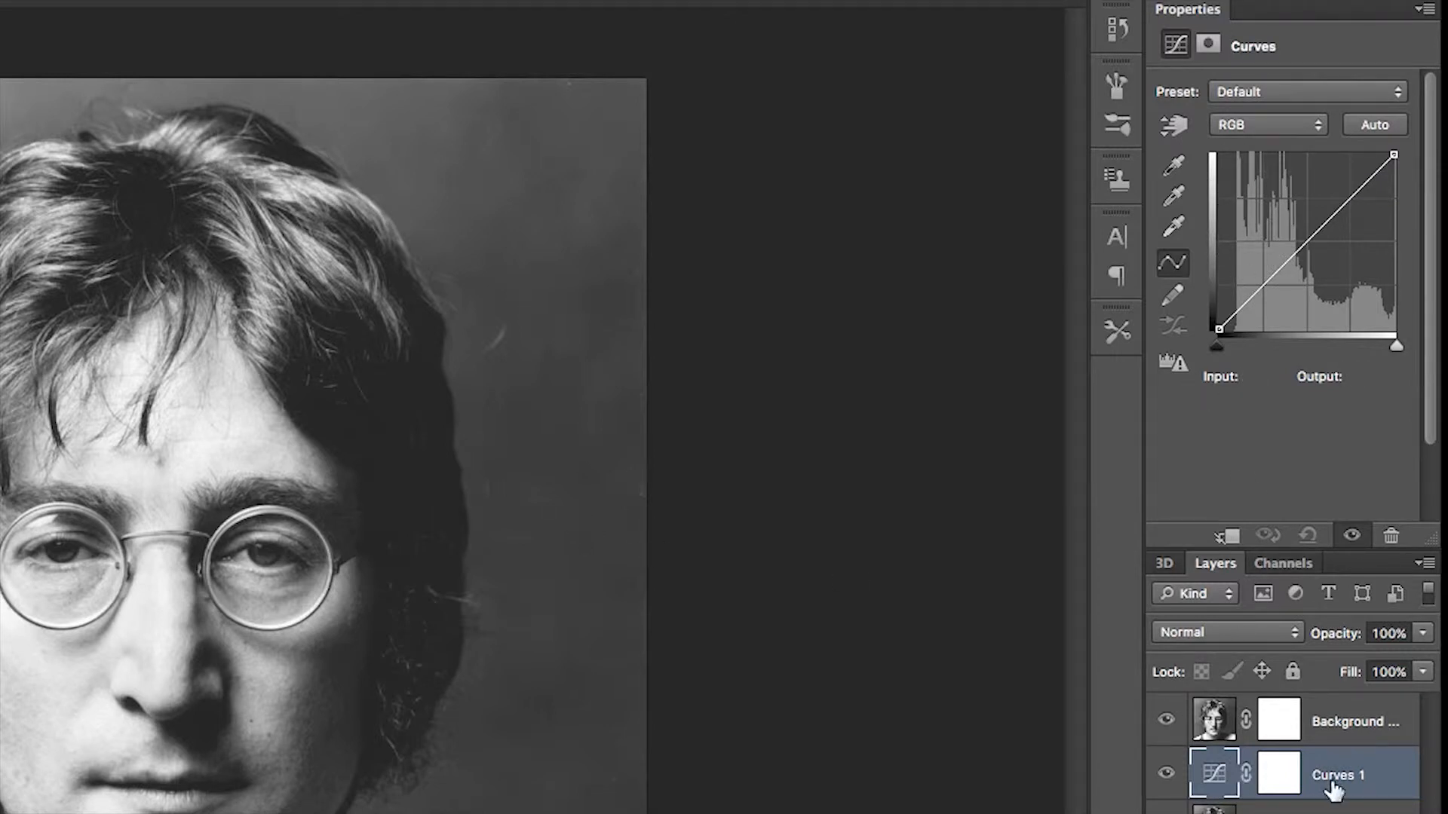
left_click(1282, 775)
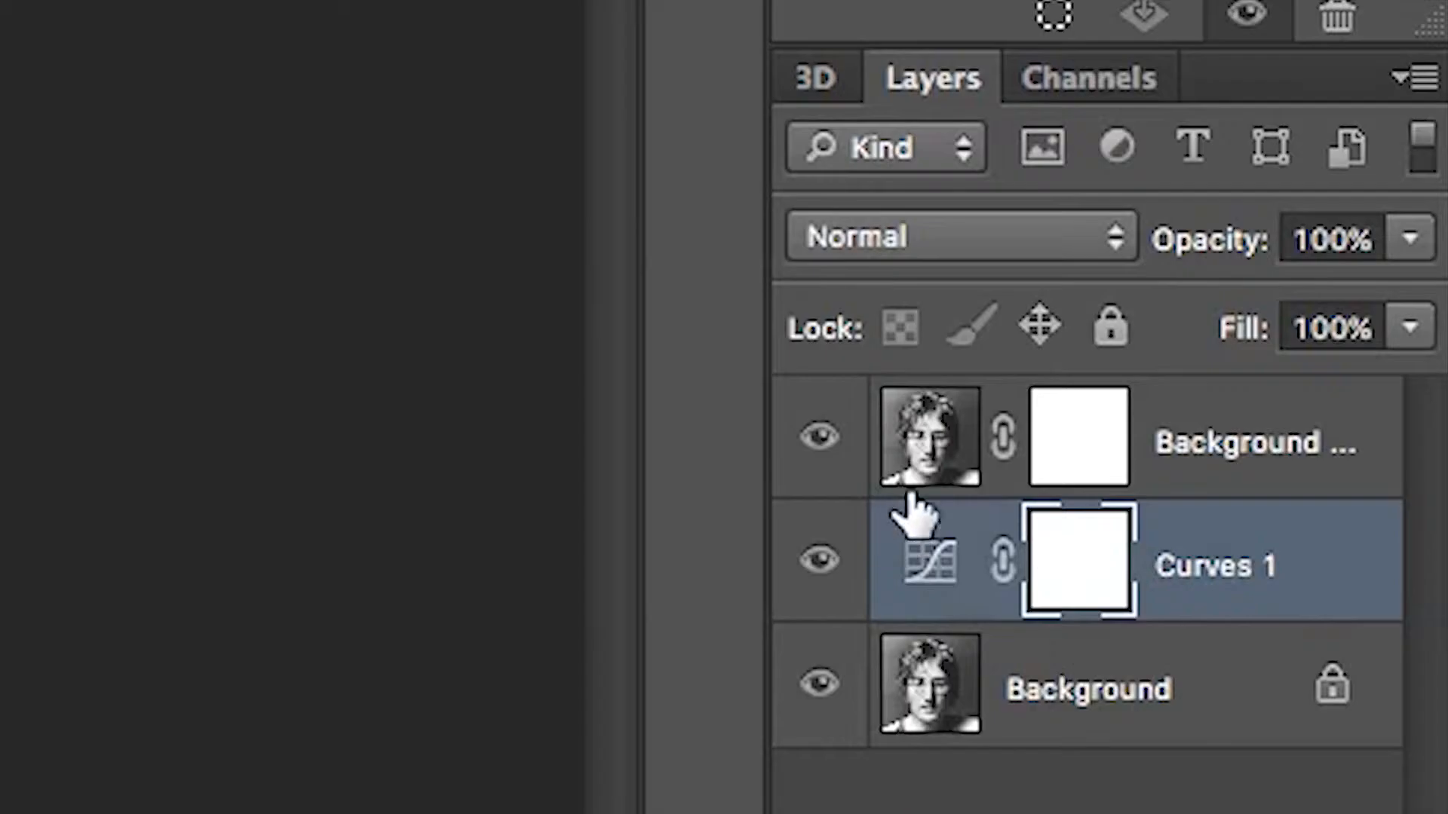
left_click(1209, 758)
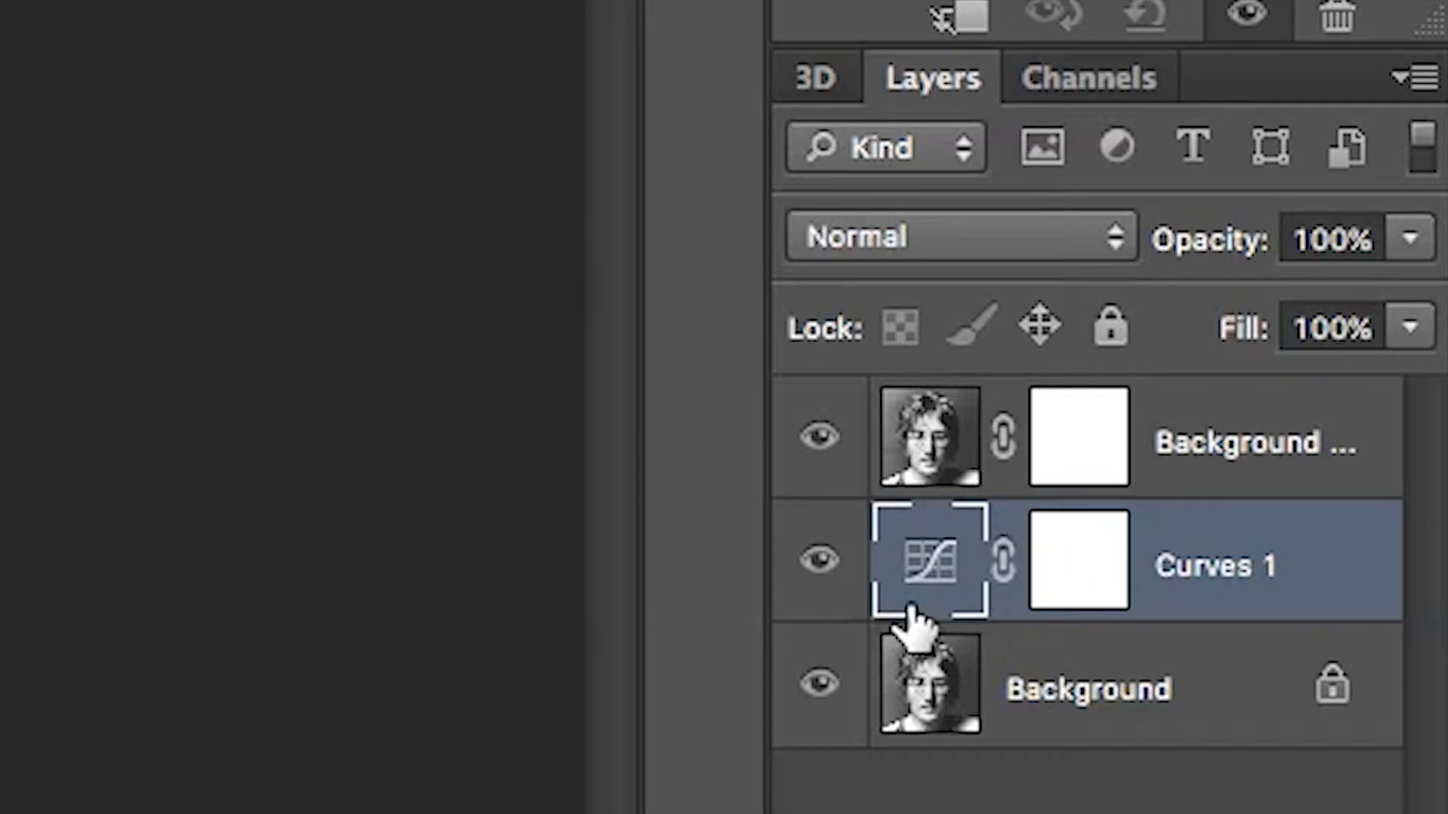
left_click(897, 400)
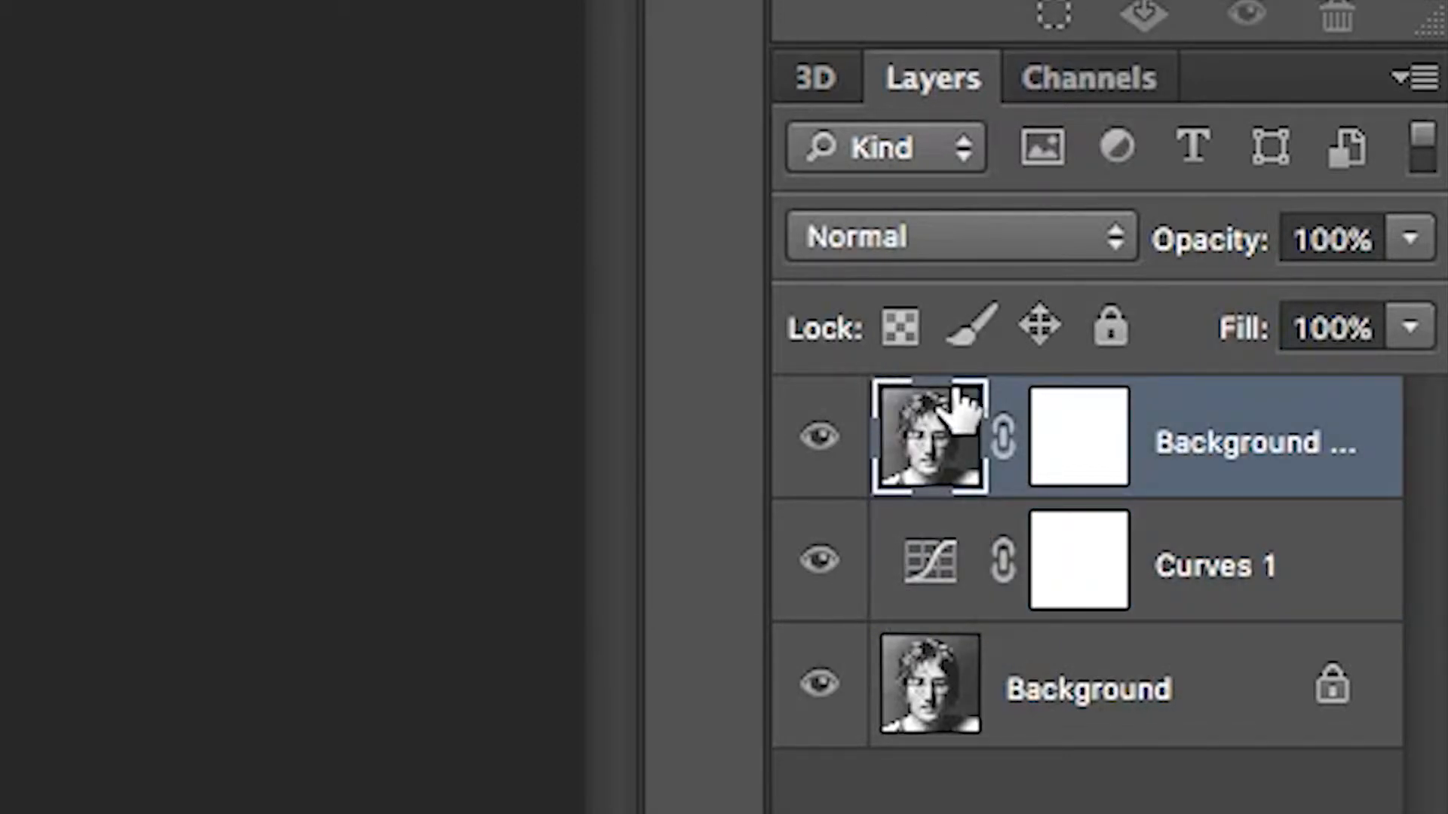
left_click(1076, 453)
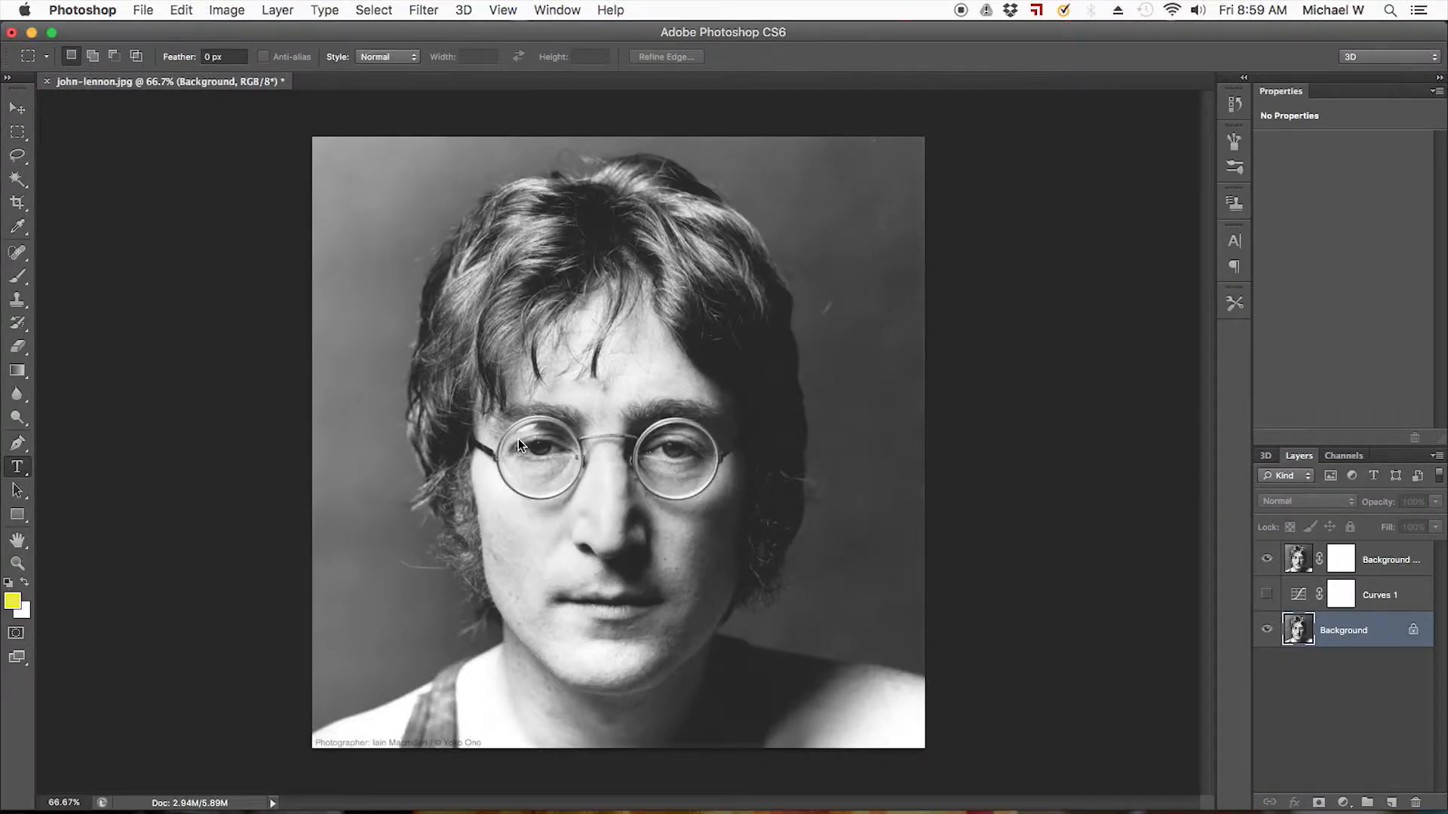
- Add the text "JOHN" over the face on a new text layer directly above the Background layer
left_click(17, 467)
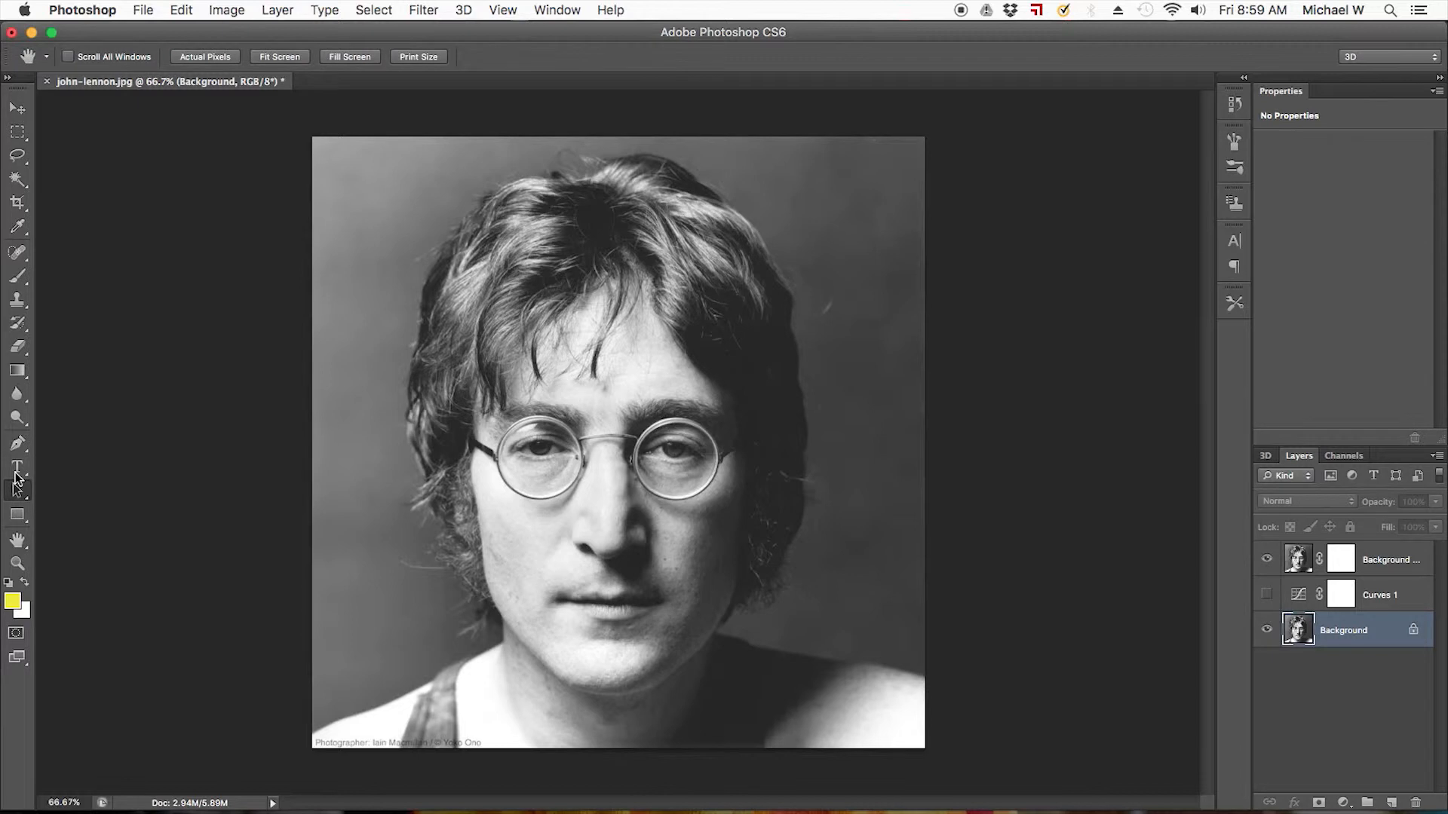
left_click(626, 461)
type("JOHN")
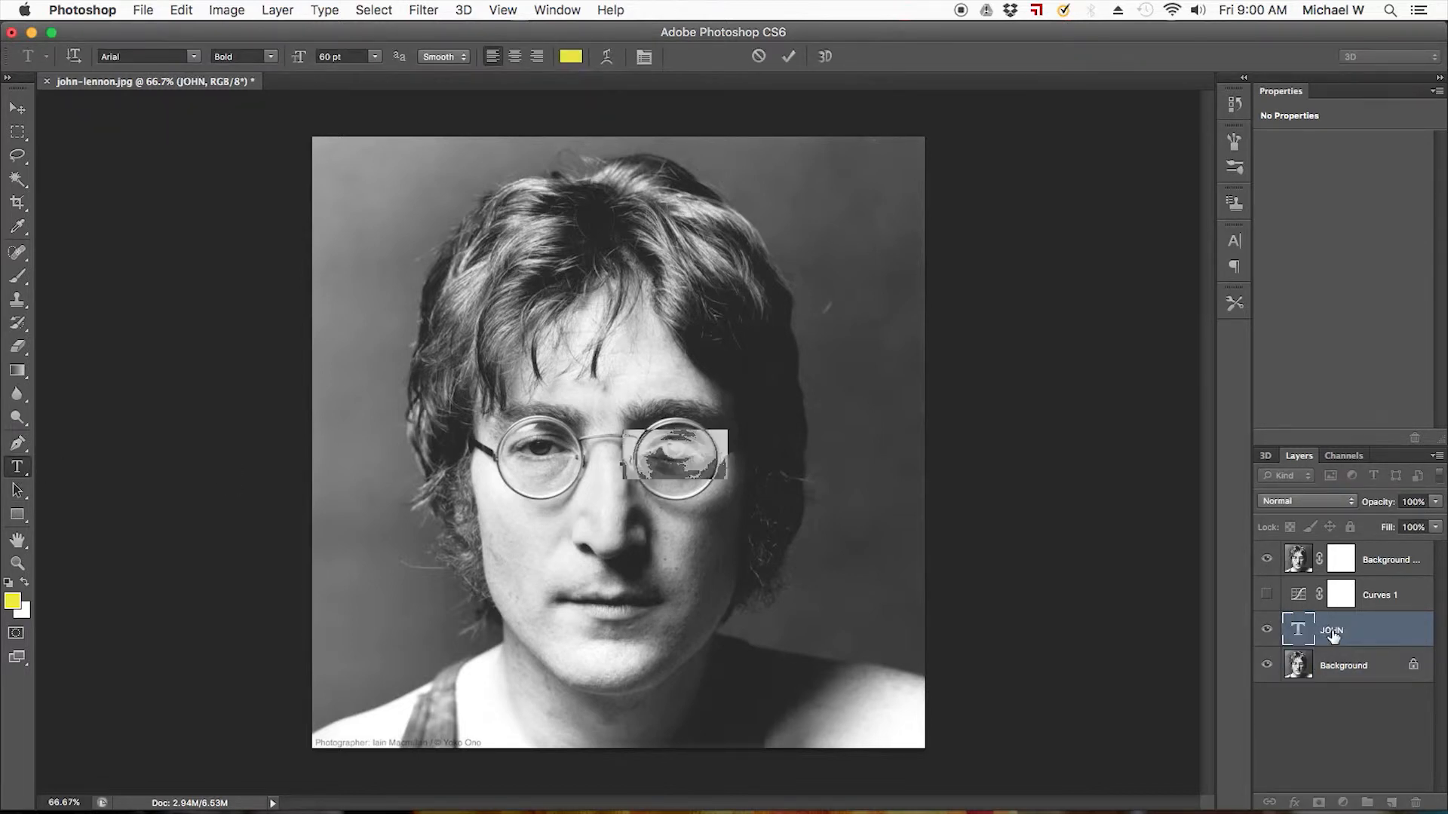
left_click(1333, 635)
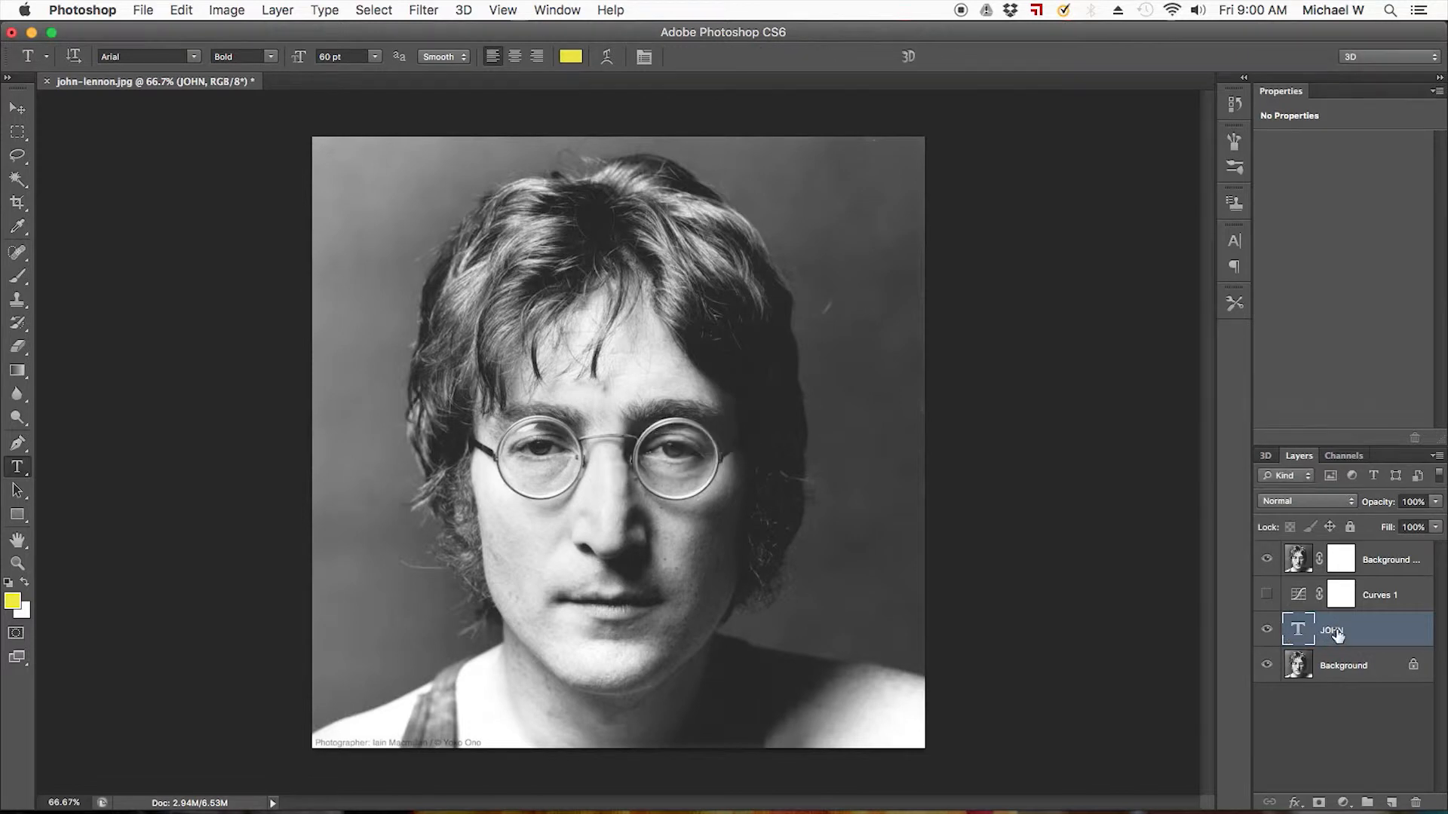
- View the layer style options of the JOHN text layer and close them without changes
double_click(1375, 634)
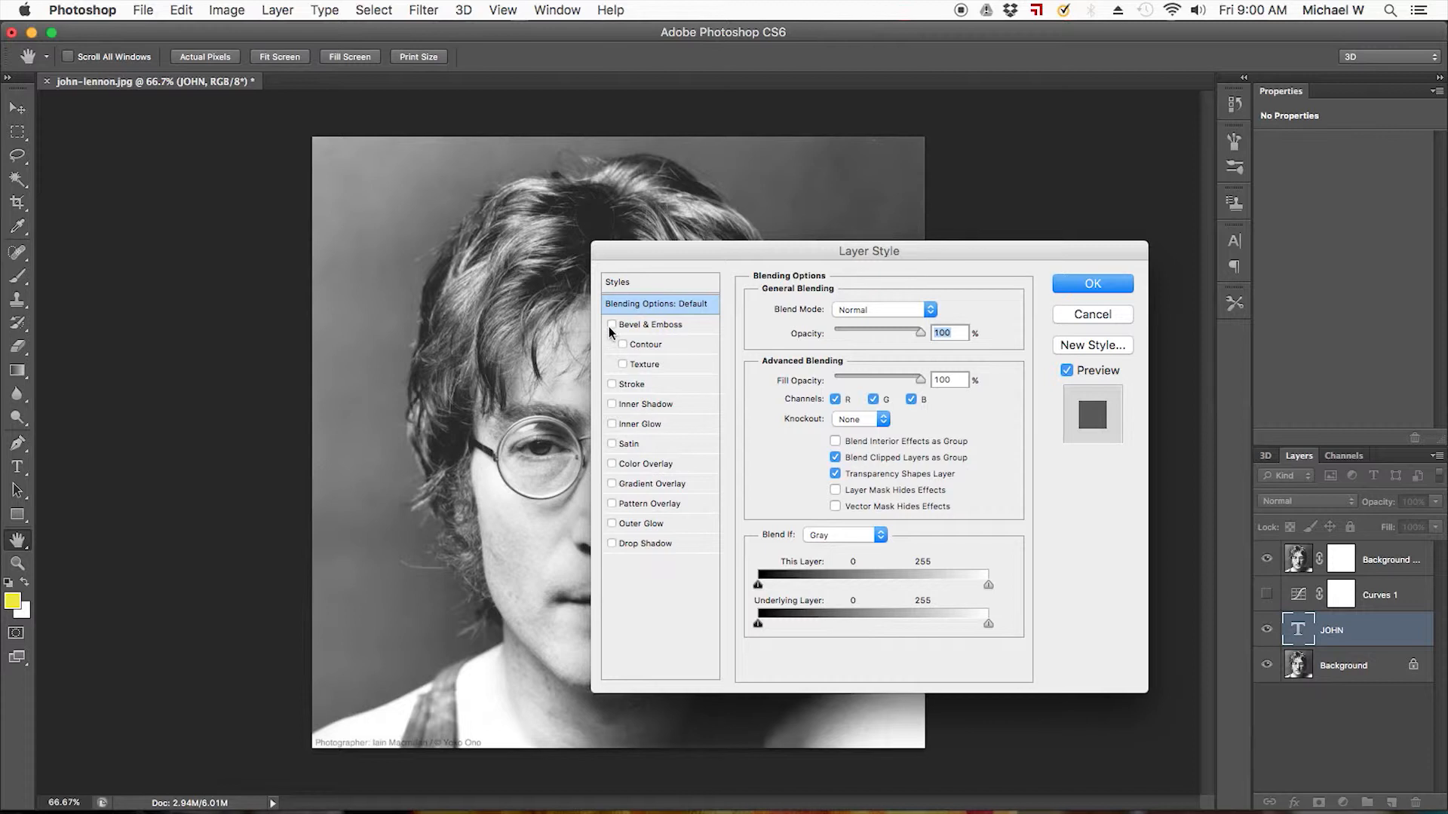
left_click(1093, 315)
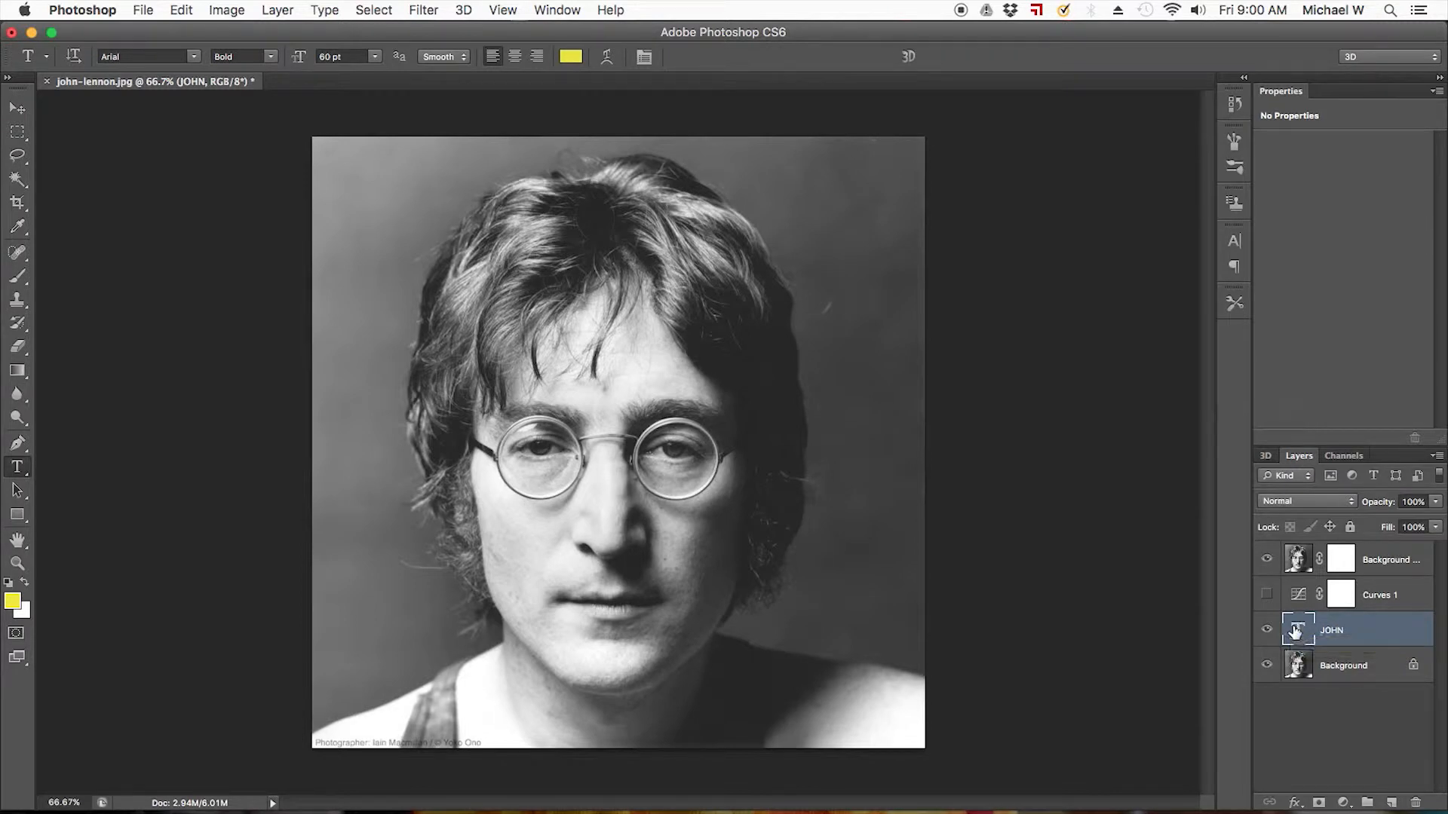
- Set the JOHN text's font size to 150 pt and its color to black (000000)
double_click(1294, 632)
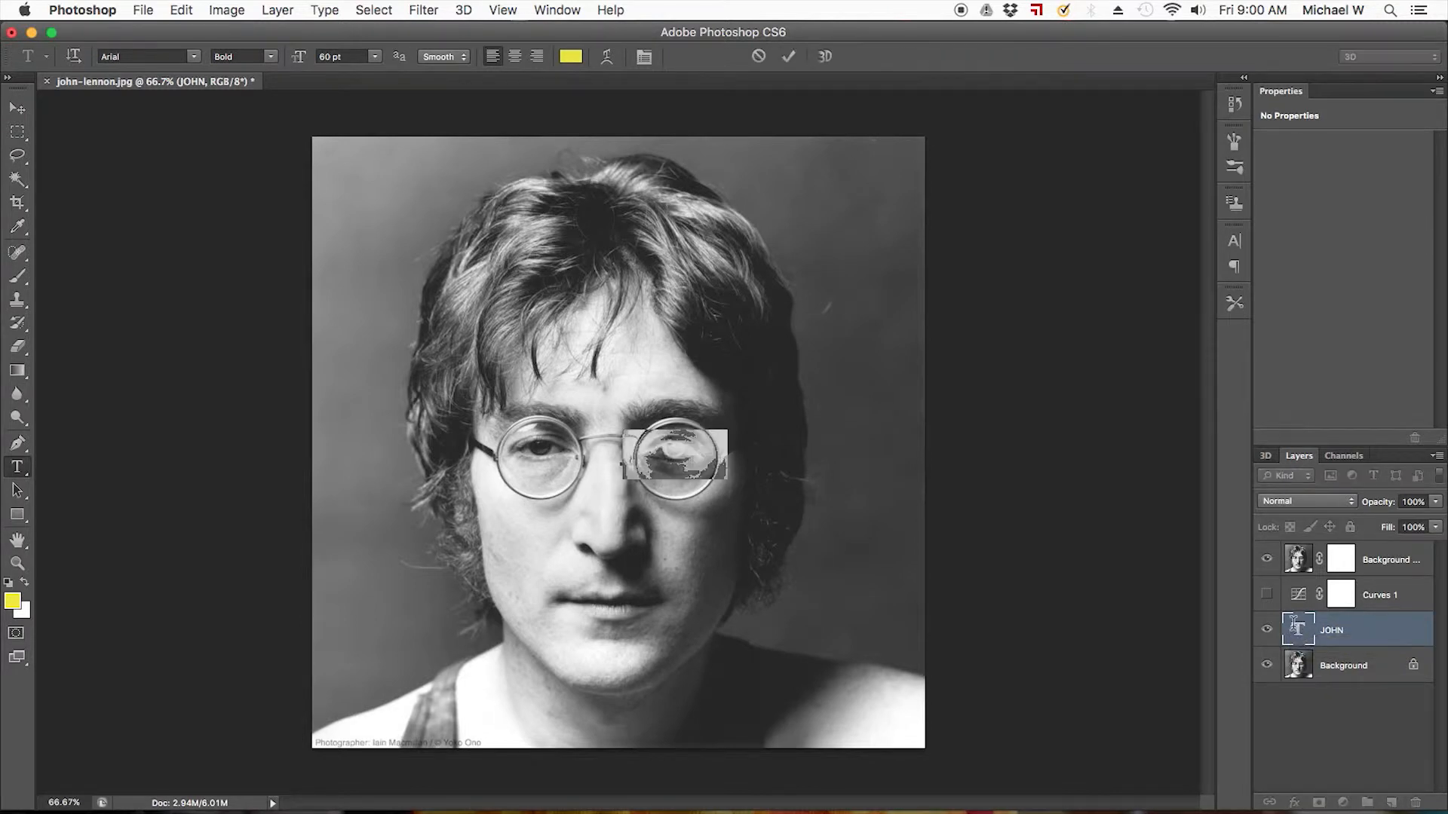
left_click(324, 55)
type("150")
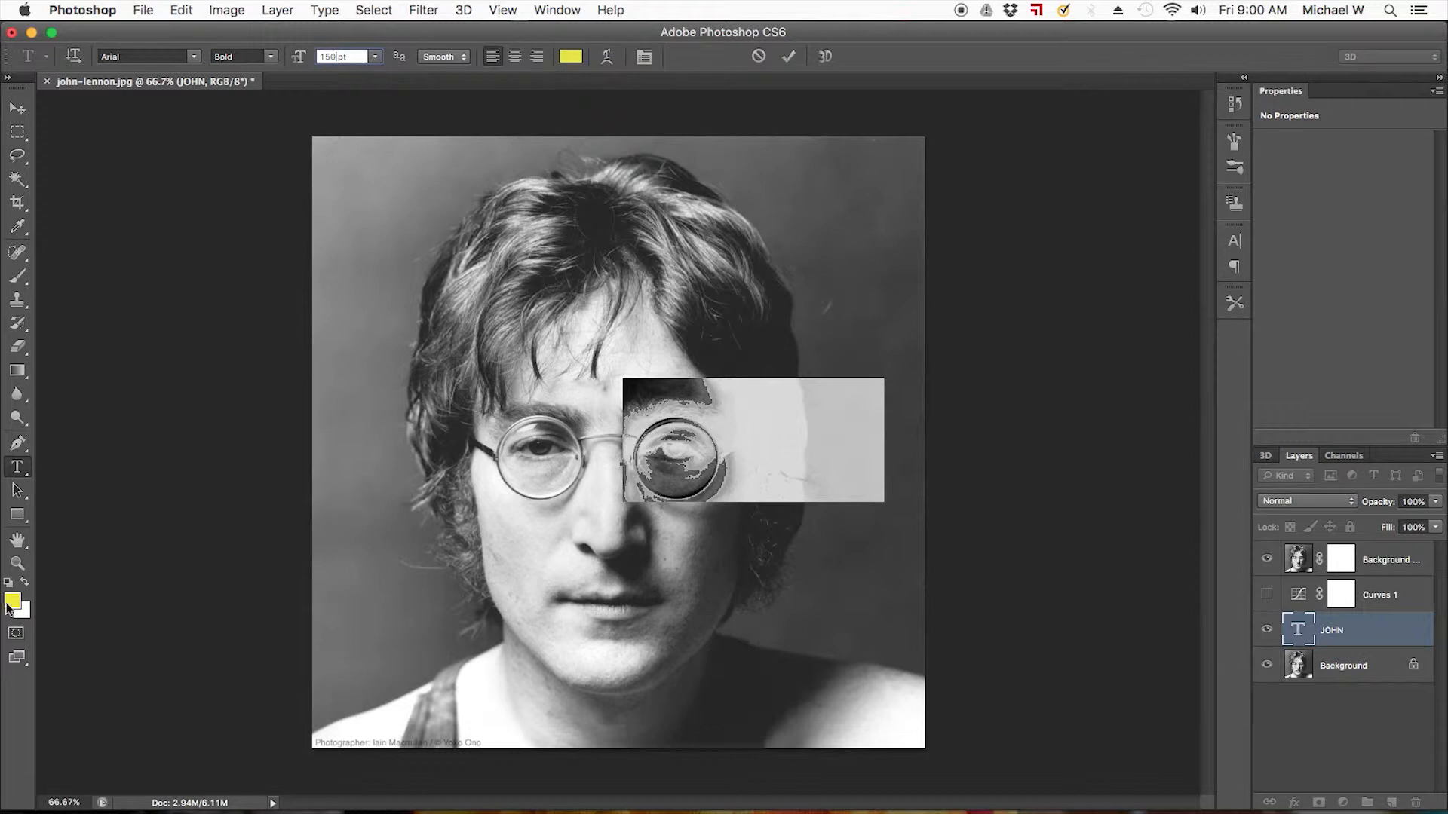
left_click(571, 59)
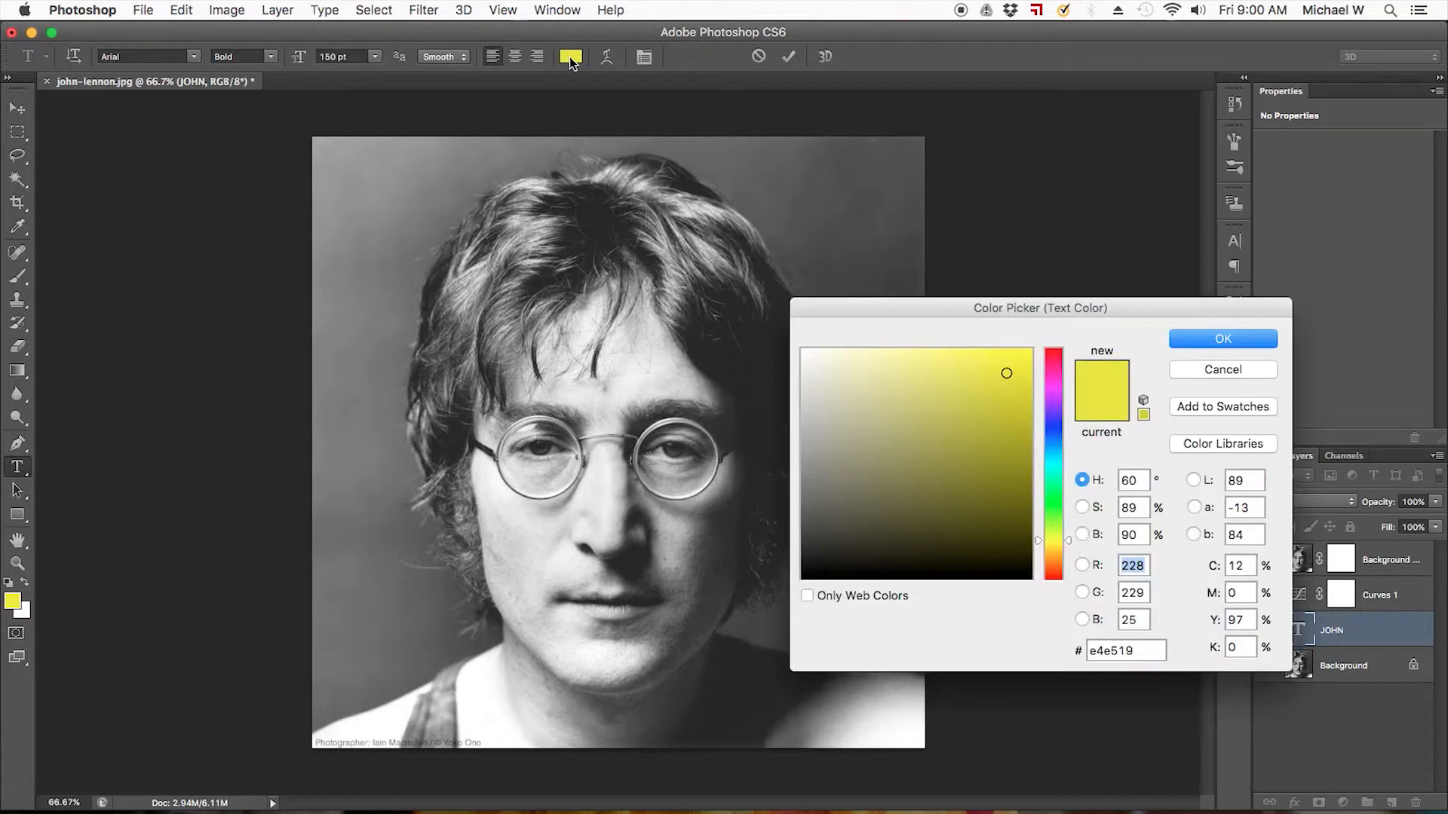
left_click_drag(827, 554, 773, 590)
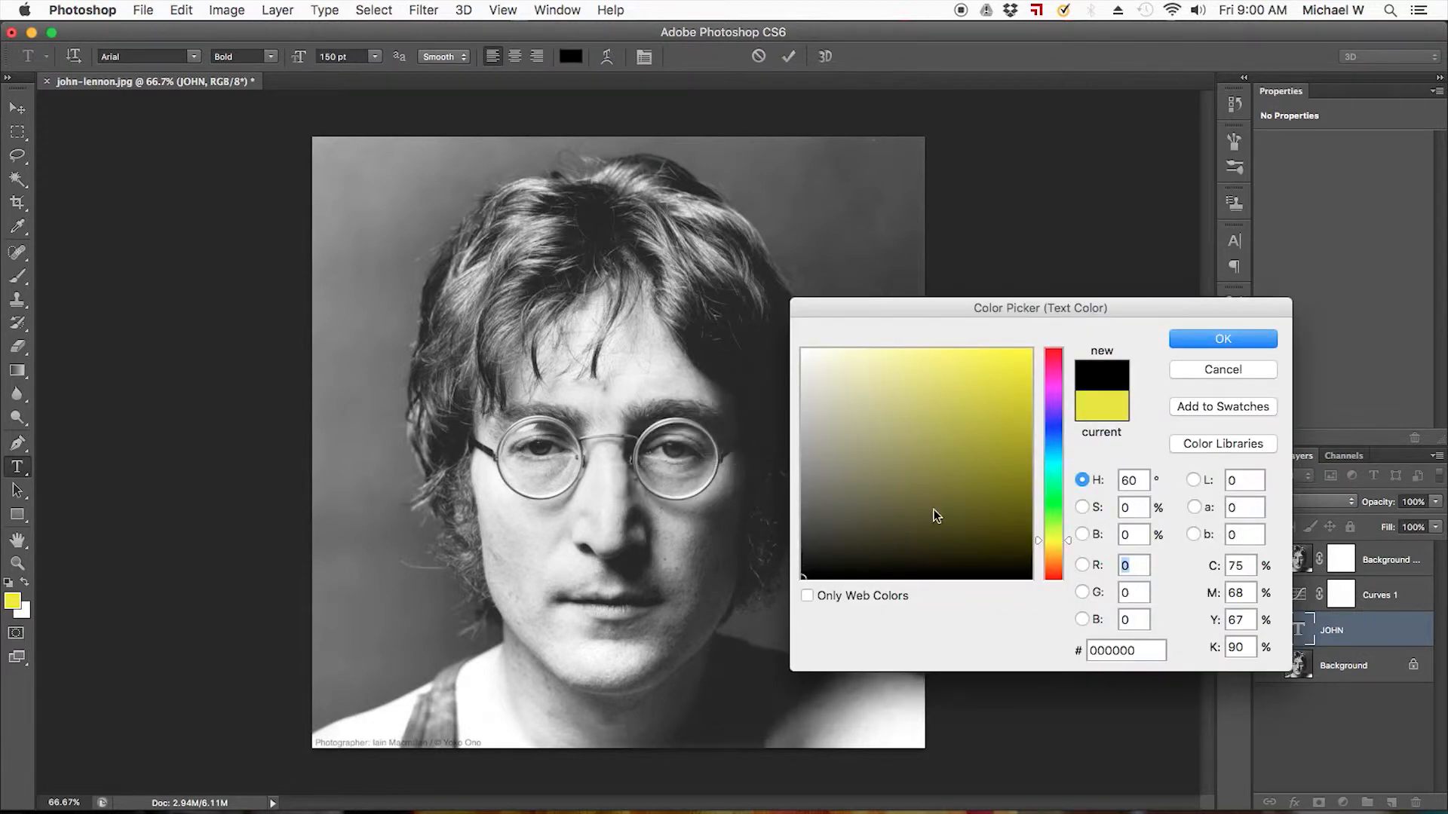
left_click(1202, 339)
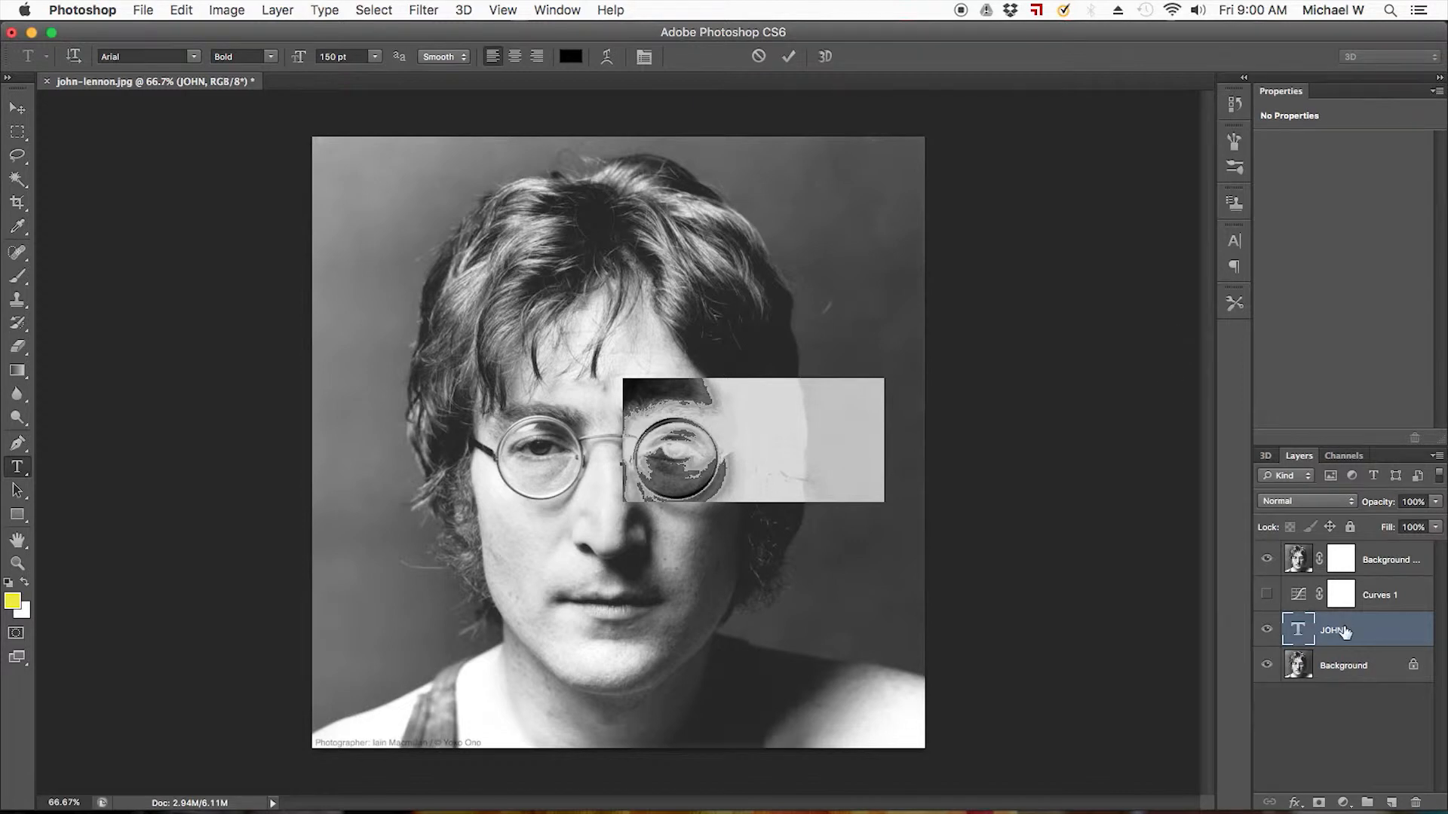
left_click(1319, 749)
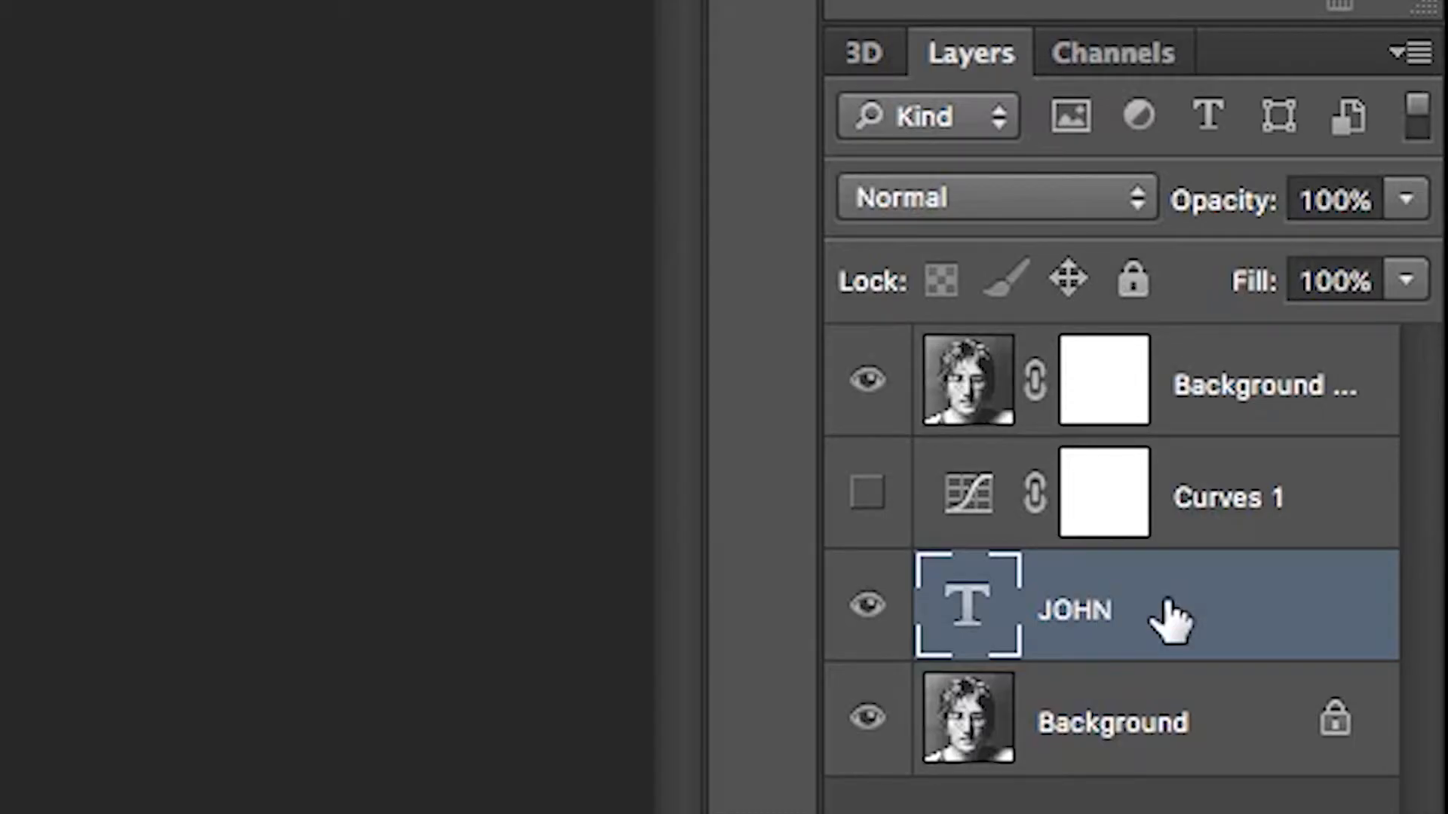
- Move the JOHN text layer above the Background copy layer and break its text into two lines, JO and HN
left_click_drag(1171, 620, 1157, 351)
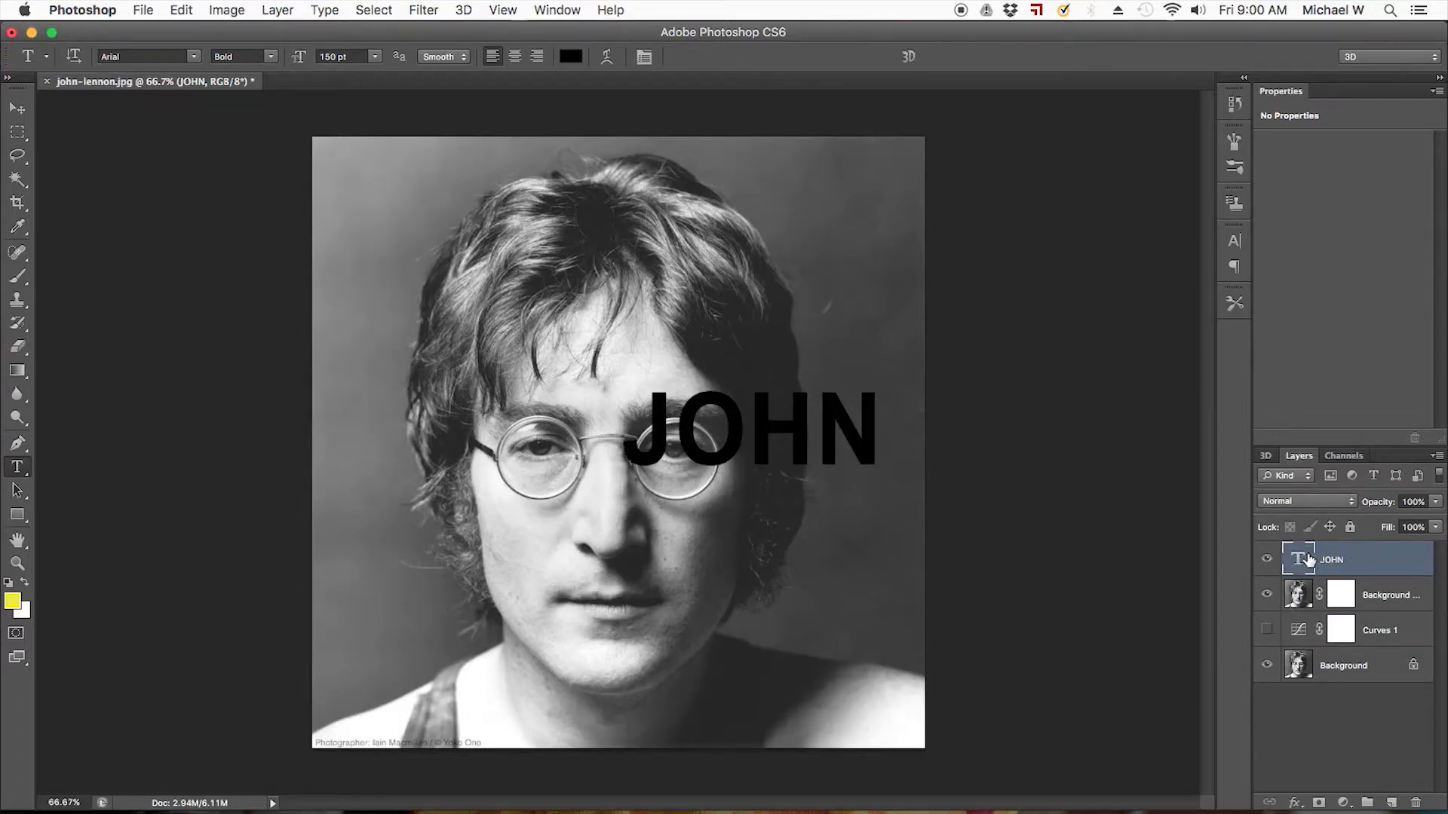
double_click(1298, 559)
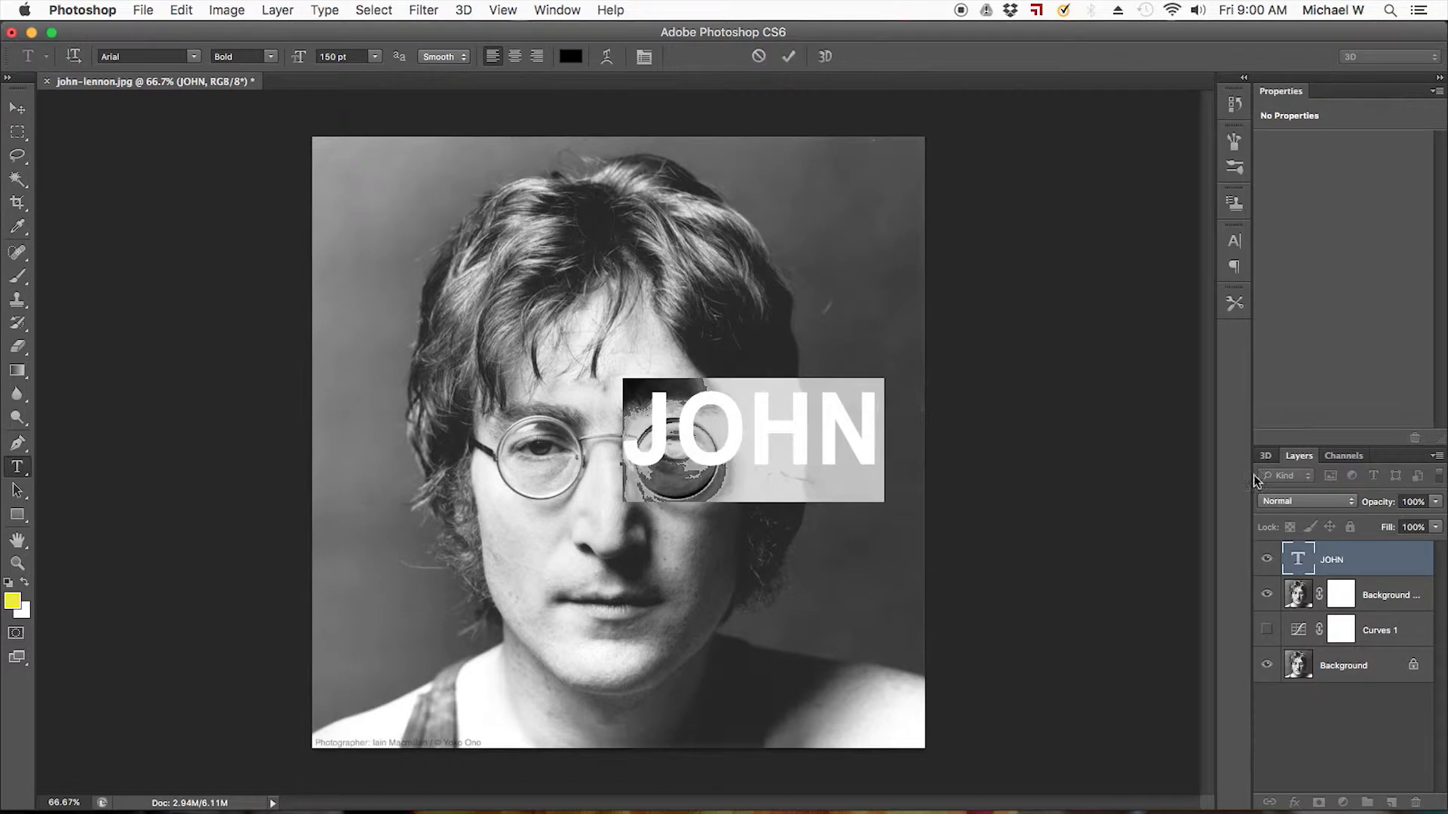
left_click(752, 432)
key("Return")
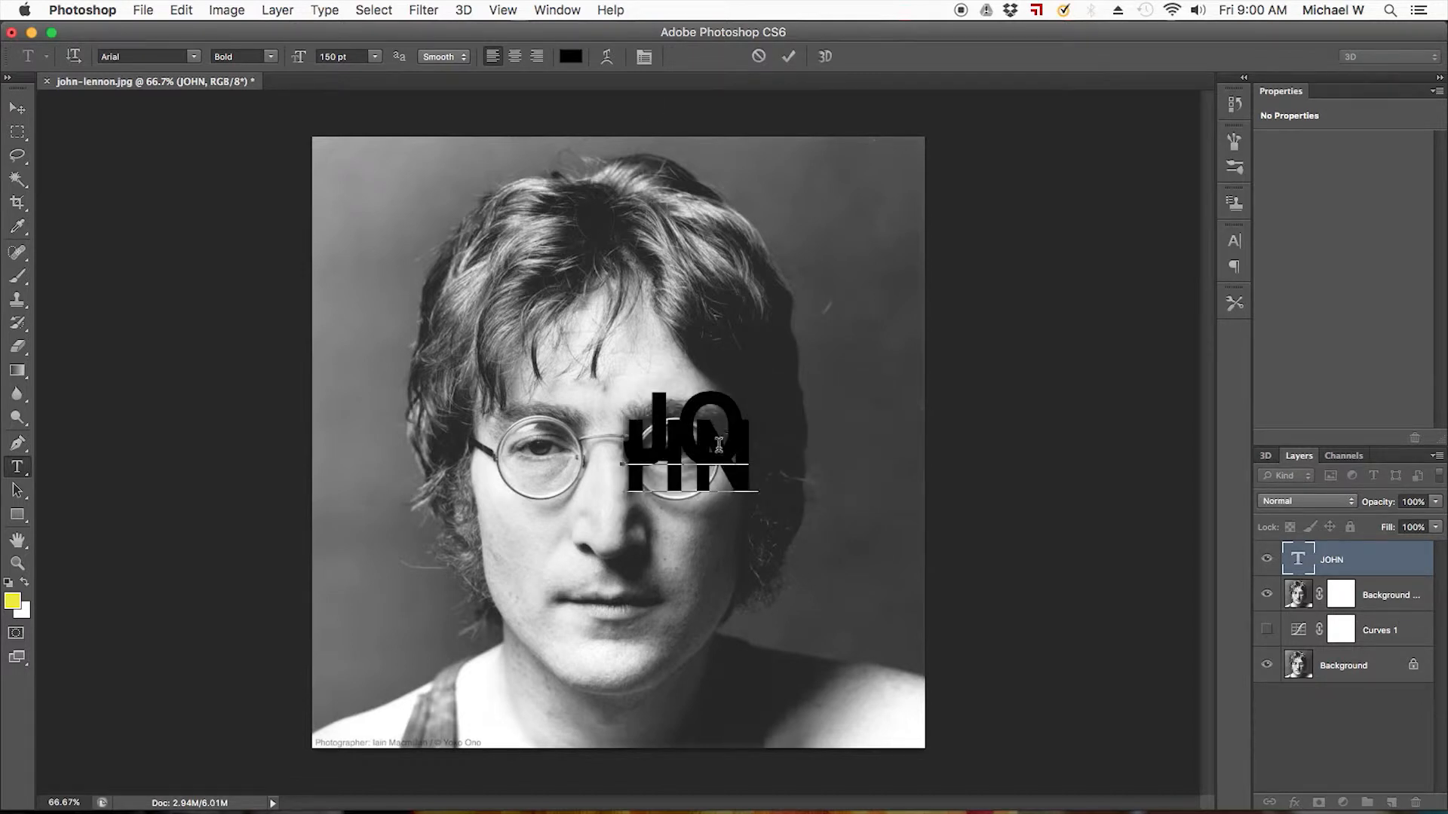
- Adjust the leading of the second text line, HN, trying 100 pt and settling on 125 pt
key("super+a")
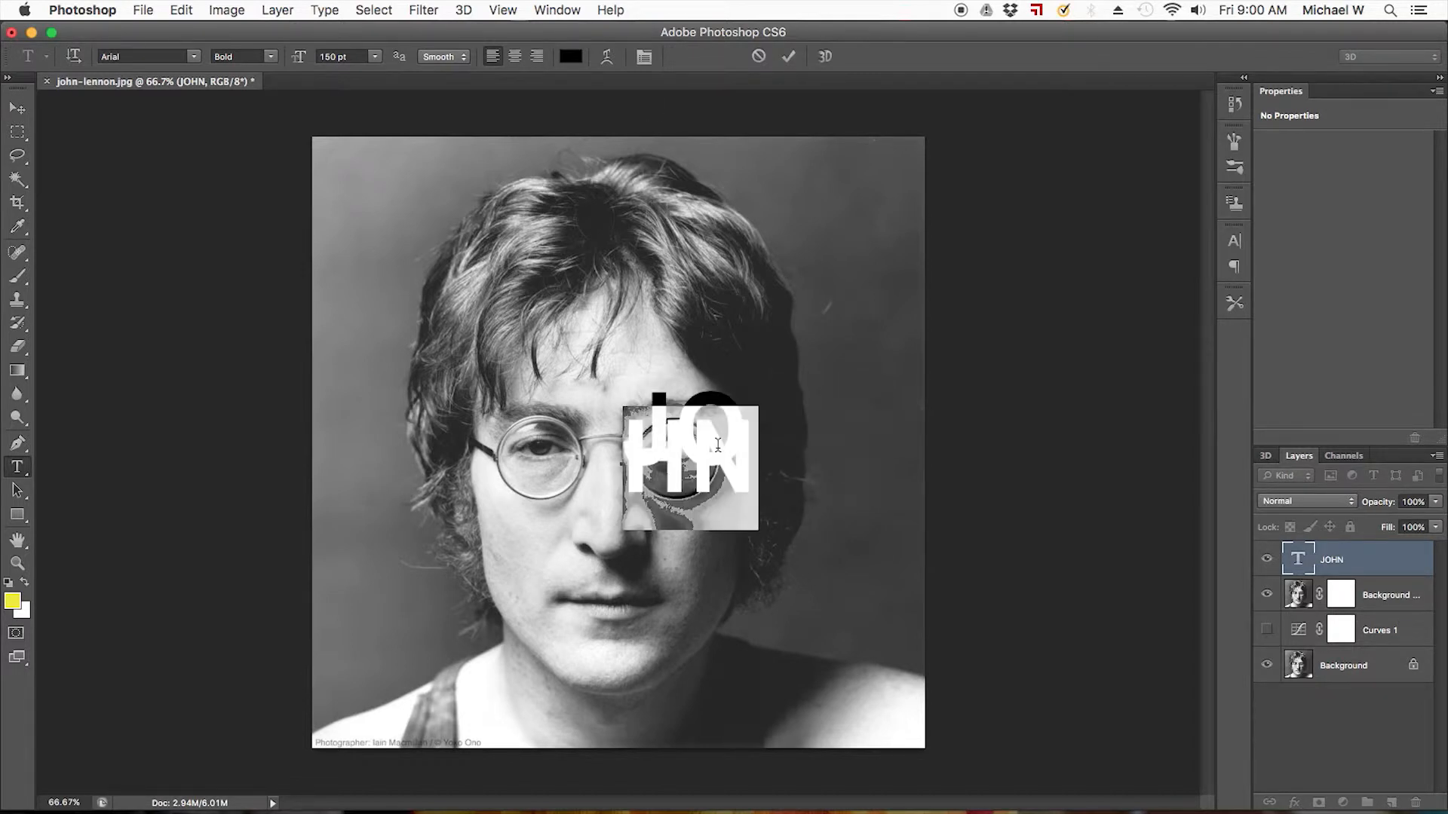
left_click(556, 9)
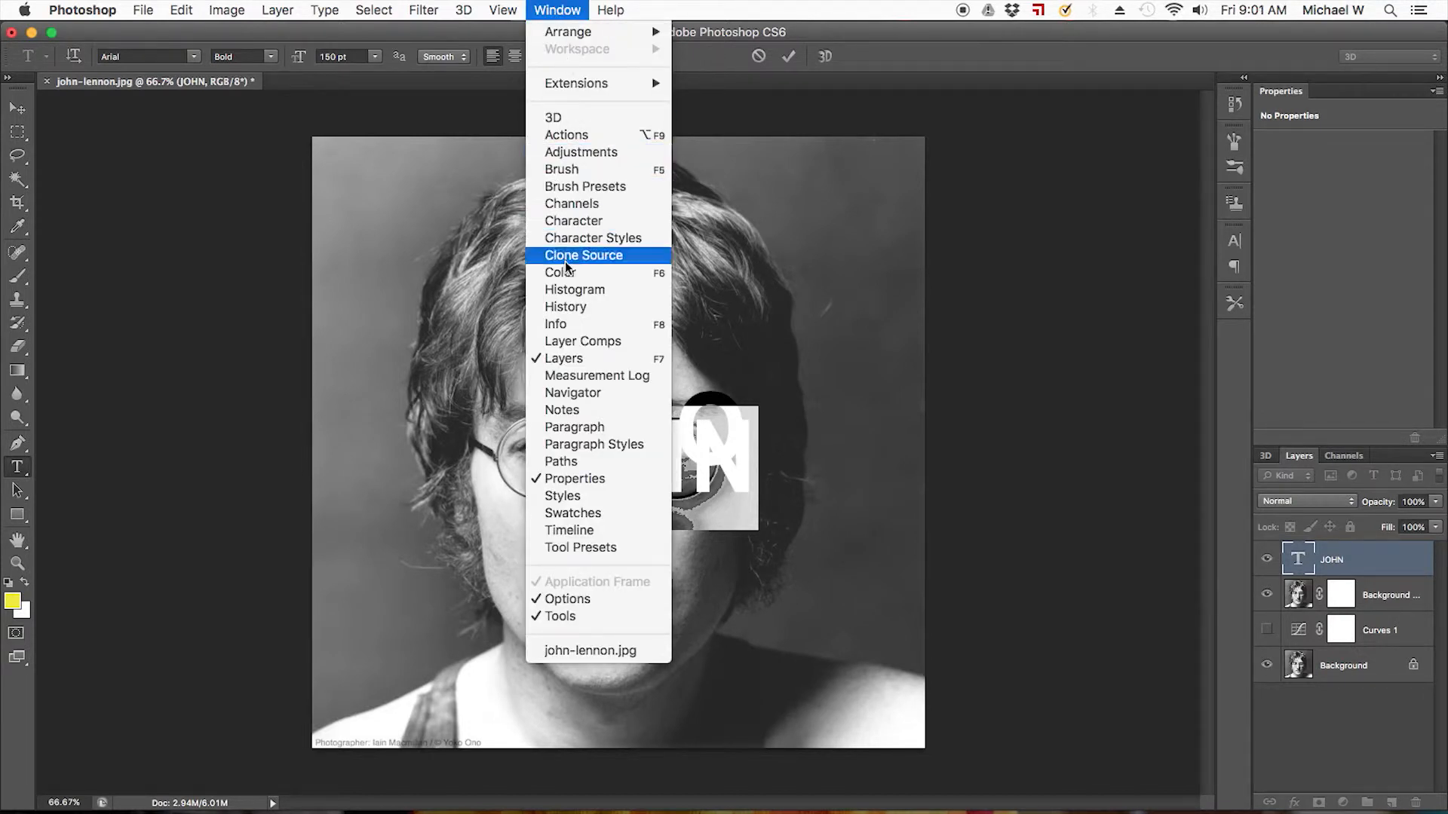
left_click(567, 222)
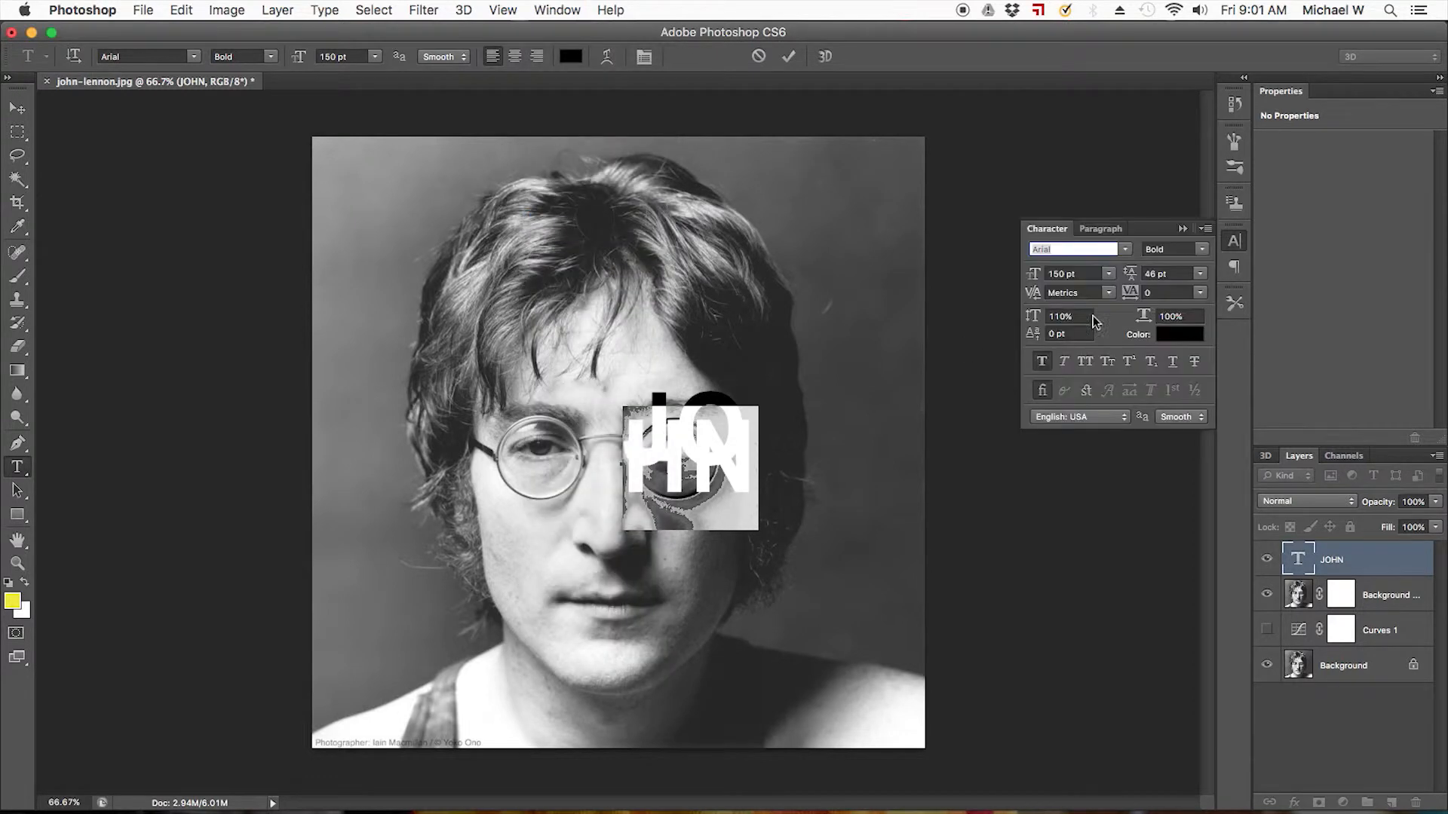
double_click(1152, 273)
type("100")
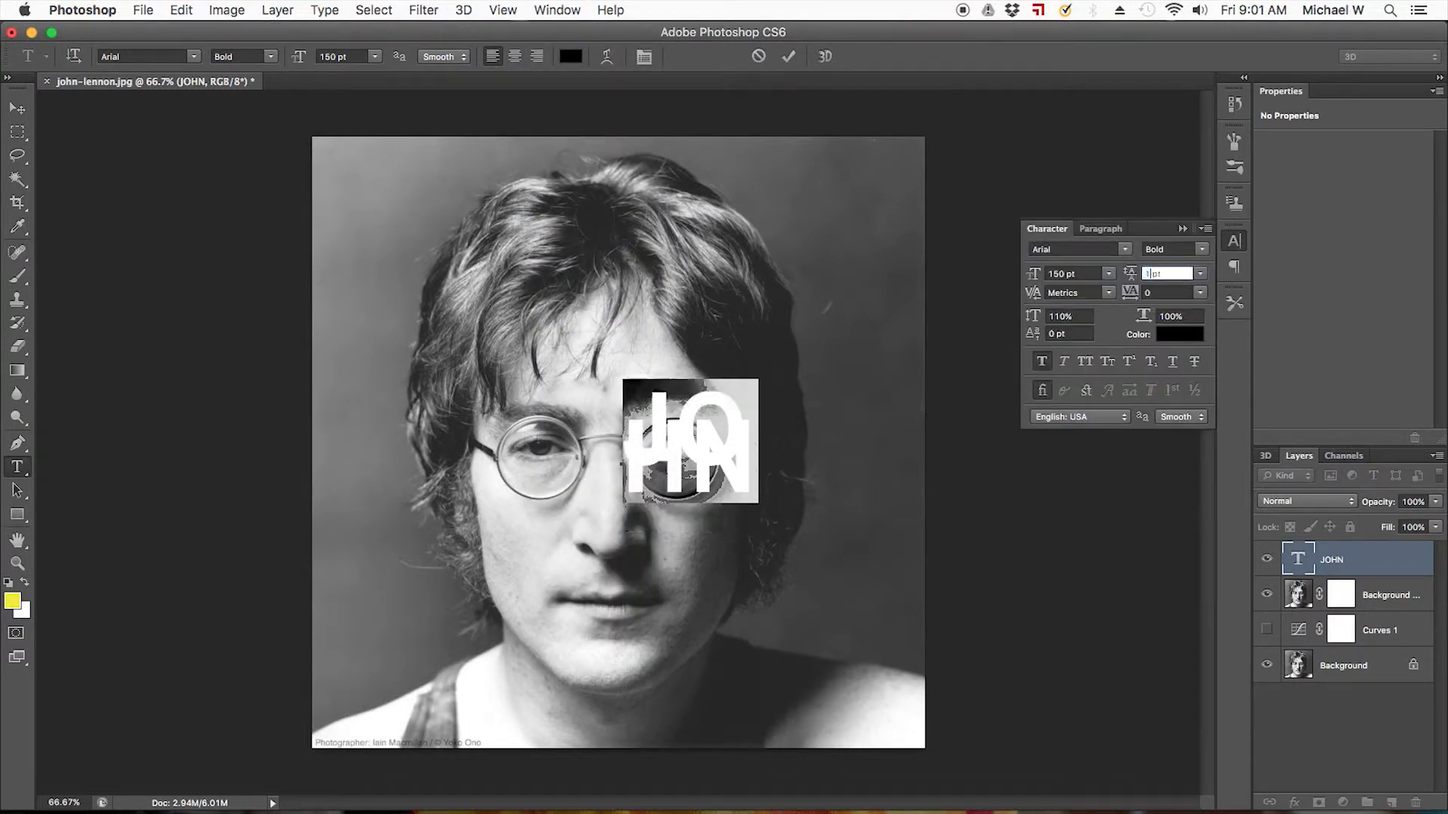
key("Return")
left_click(1154, 273)
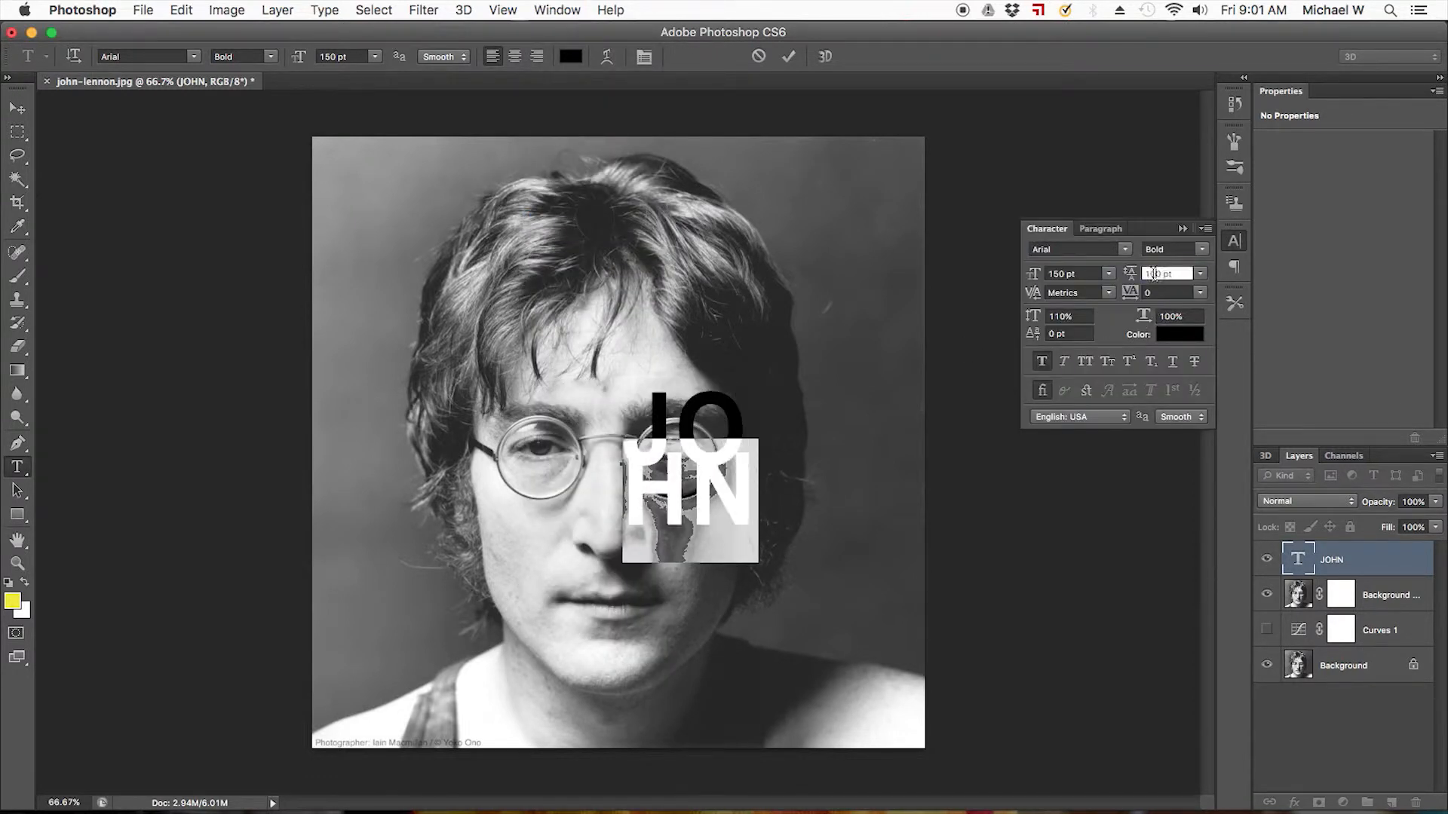
type("125")
key("Return")
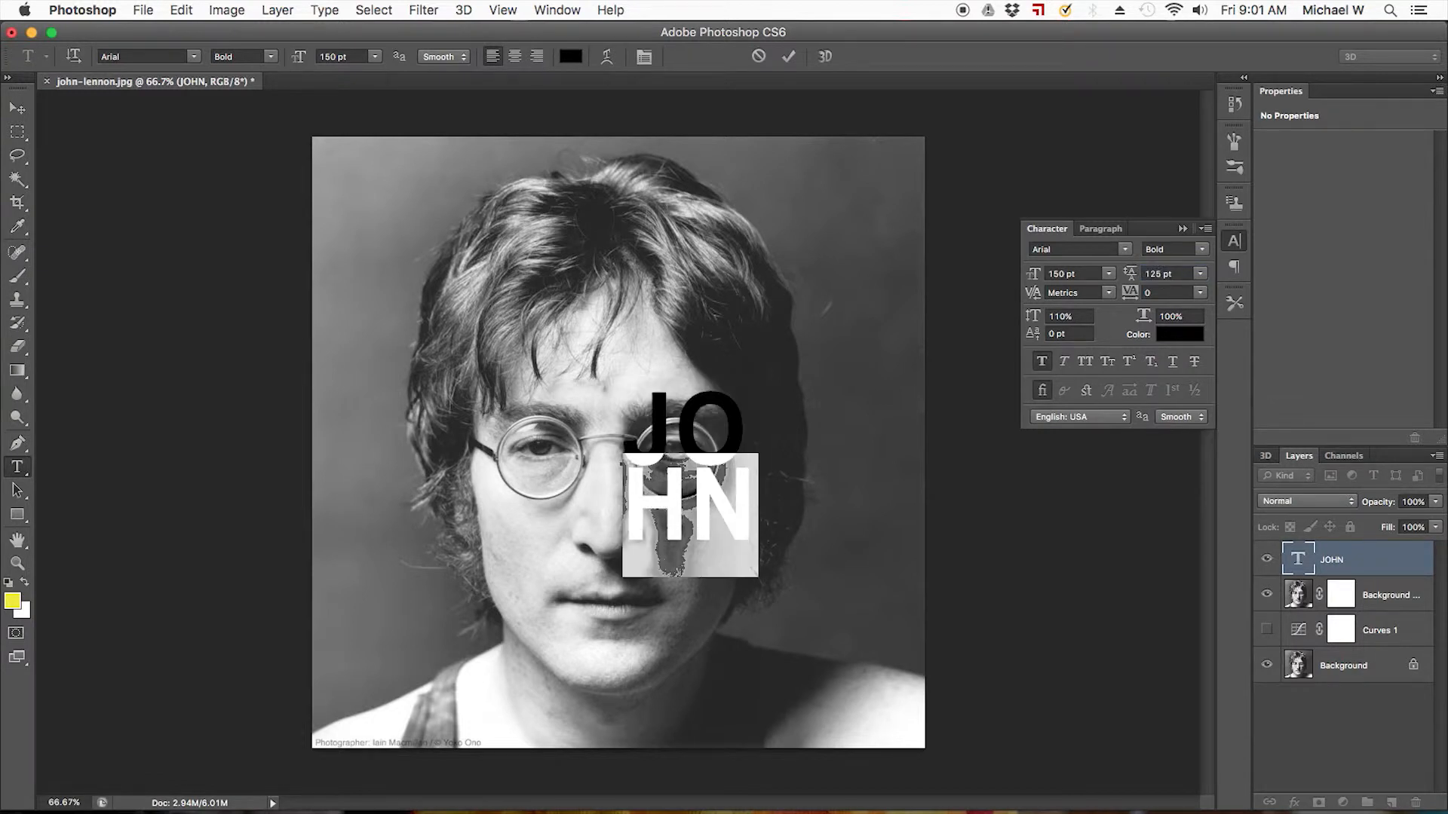
- Enlarge the selected second line, HN, to a font size of 300 pt
left_click(1061, 273)
type("300")
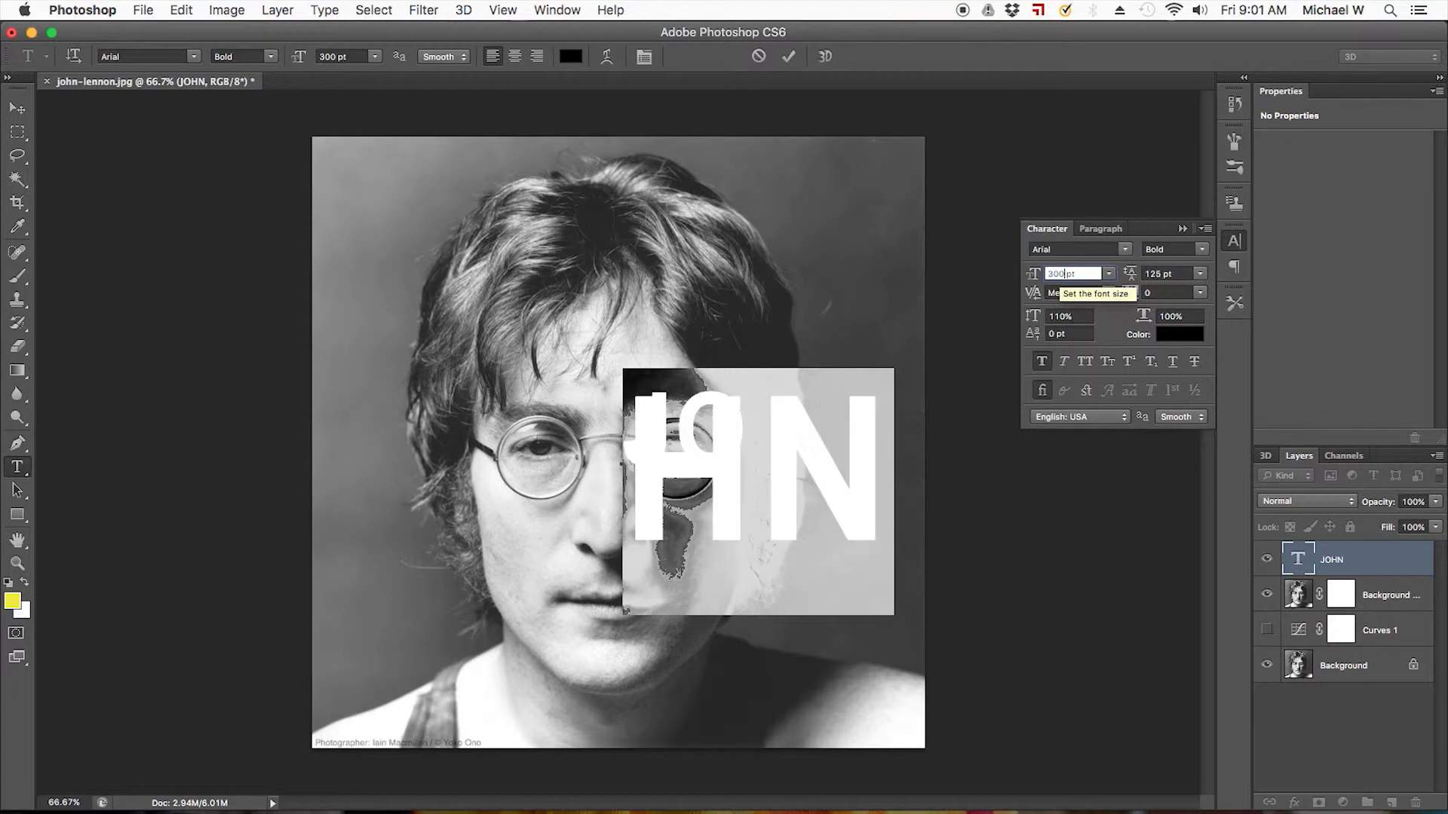
- Increase the leading of the second text line, HN, to 280 pt
left_click(1152, 271)
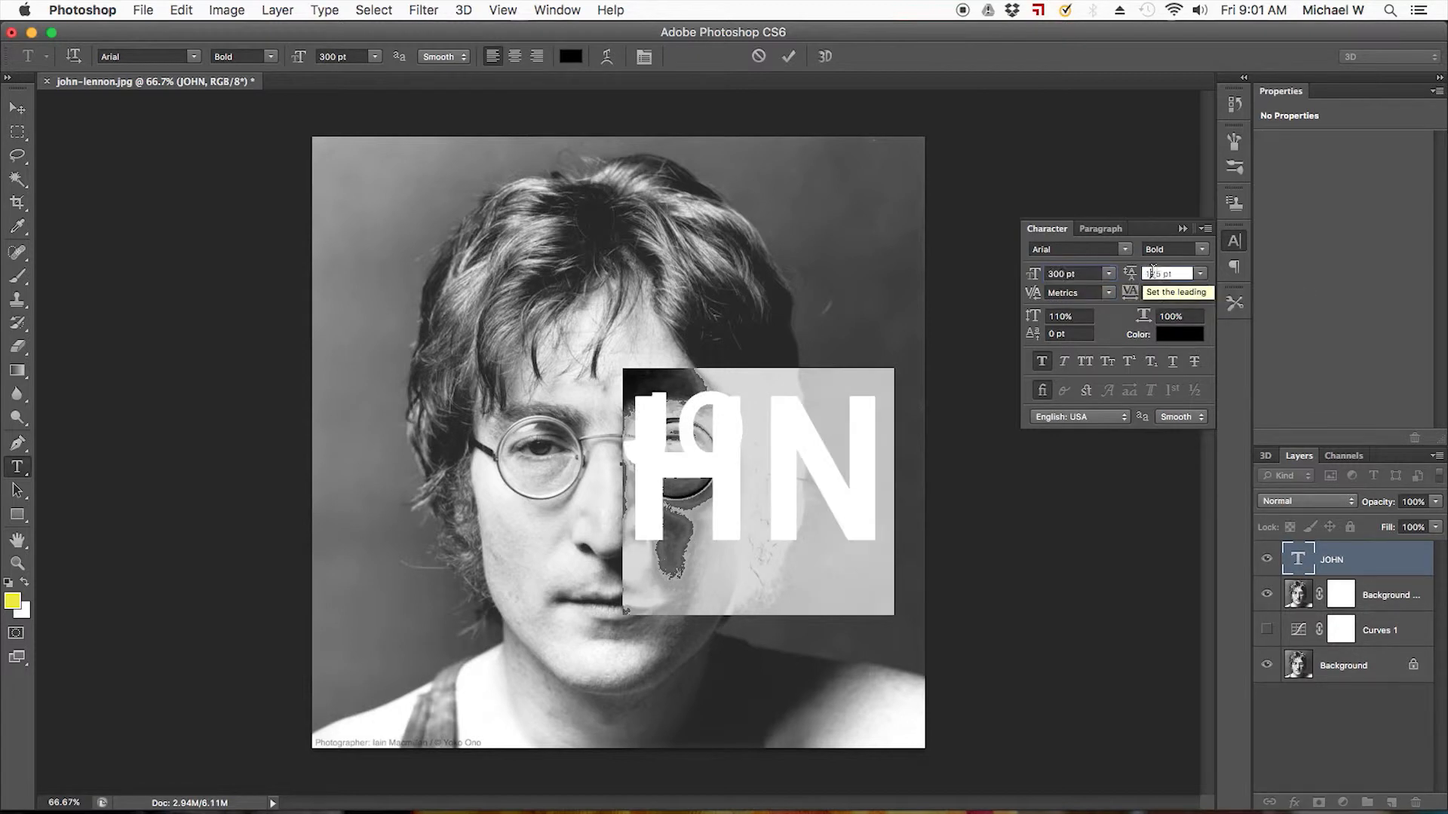
type("280")
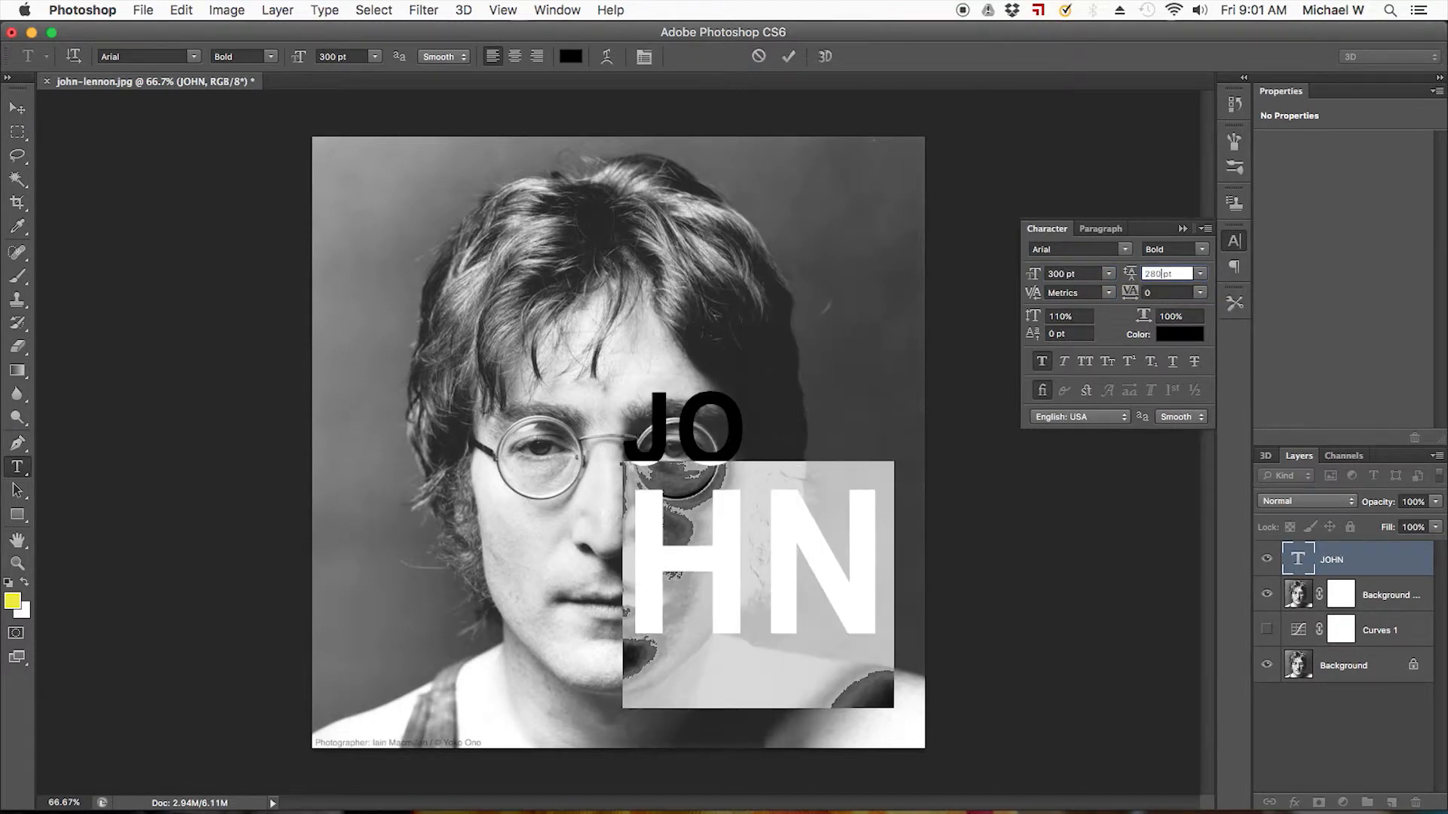
key("Return")
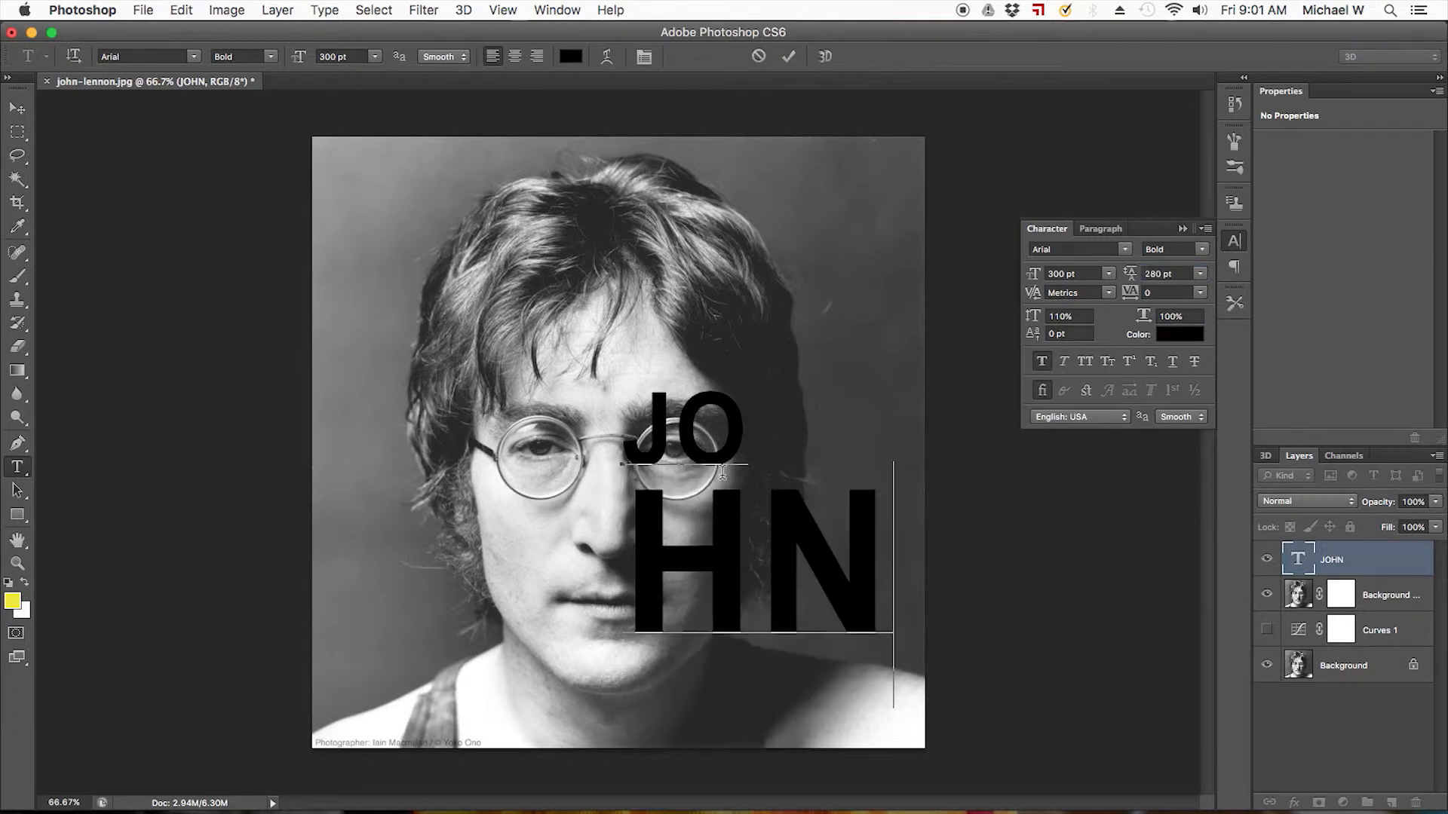
- Enlarge the first text line, JO, to 300 pt and move the whole text block slightly down over the portrait
key("super+a")
double_click(725, 431)
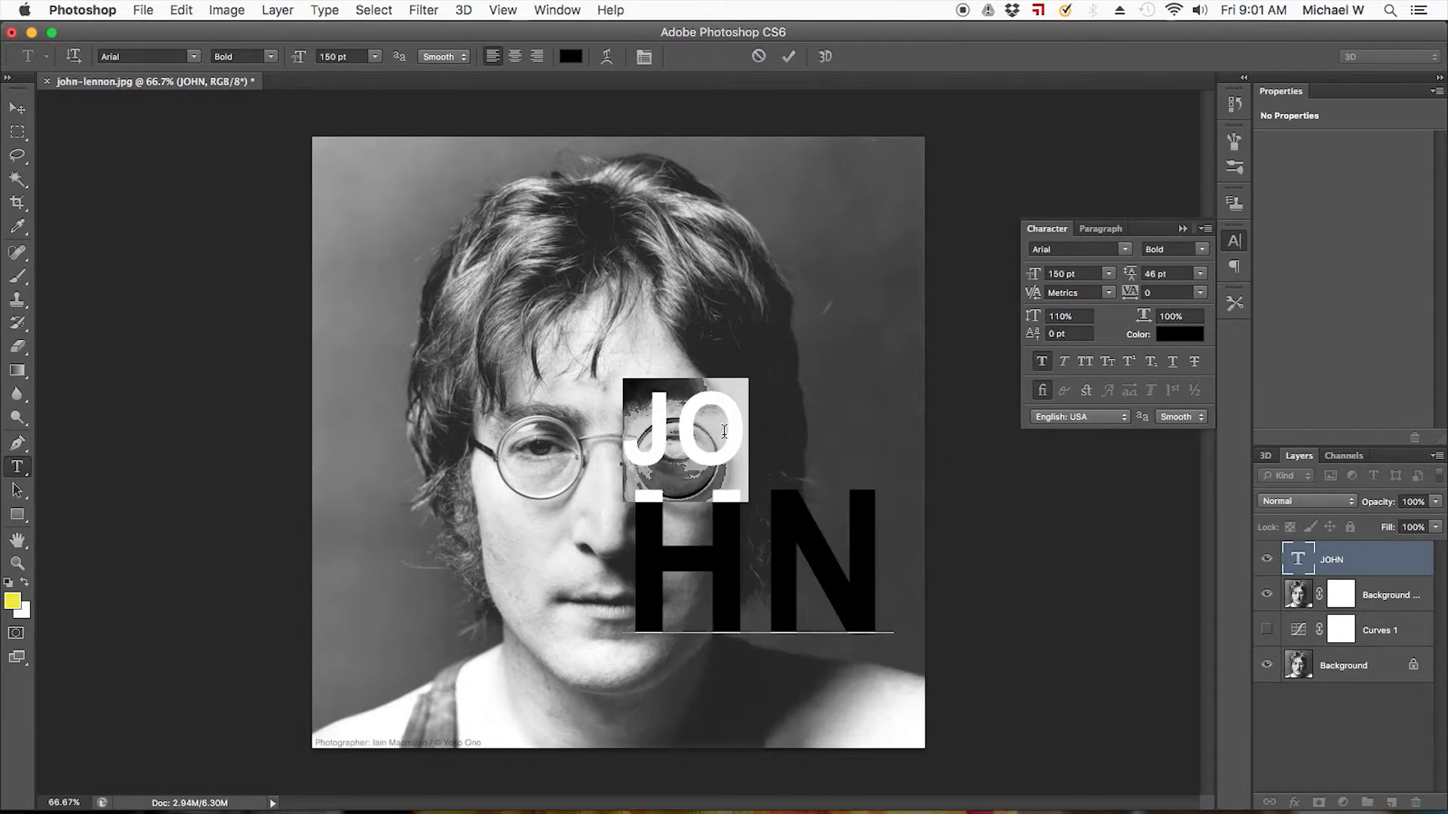
key("super+a")
left_click(1065, 269)
type("300")
key("Return")
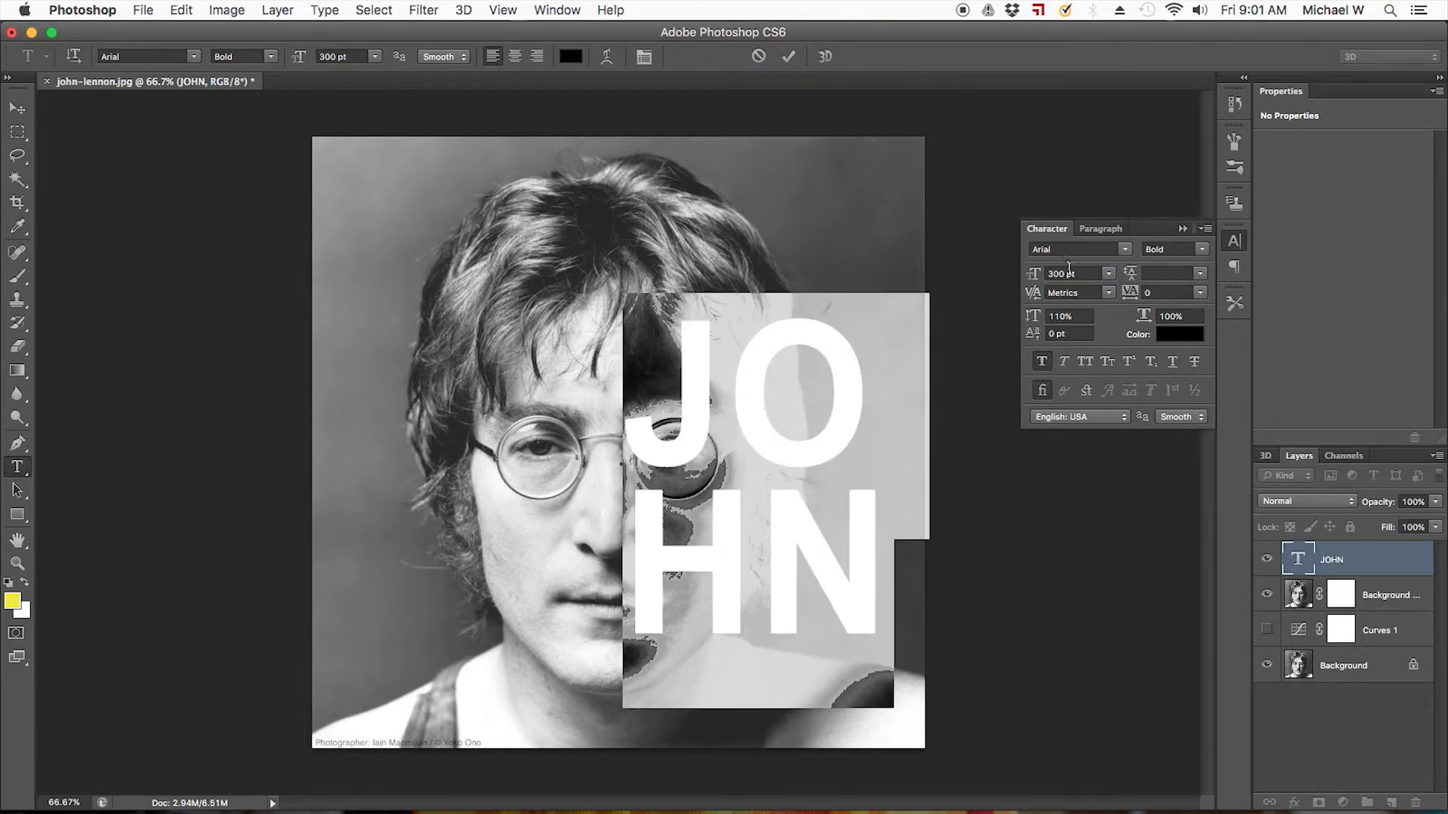
left_click(16, 108)
left_click_drag(735, 463, 736, 508)
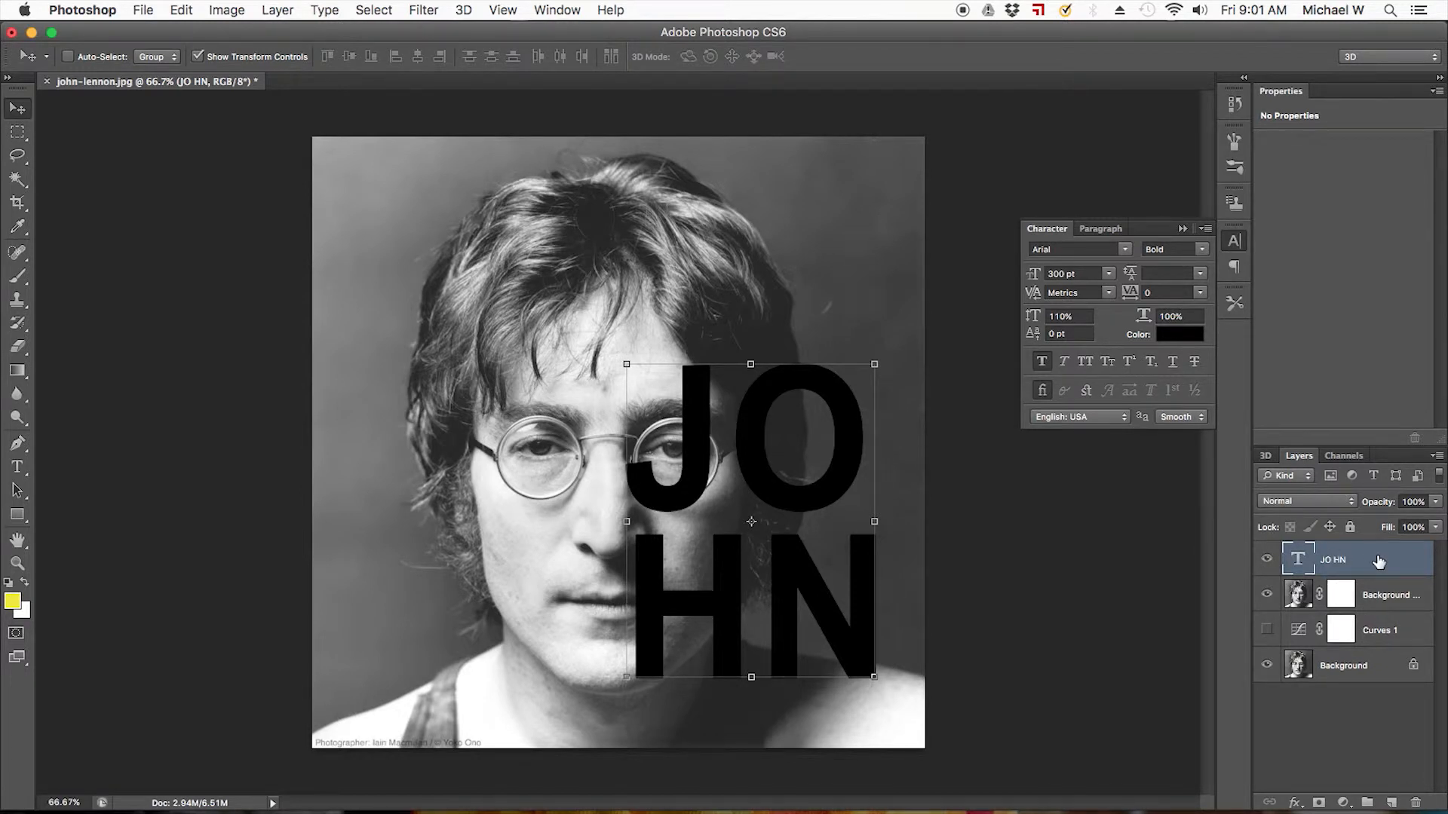
- Enable the Bevel & Emboss effect on the JO HN text layer and keep its style as Inner Bevel
double_click(1378, 562)
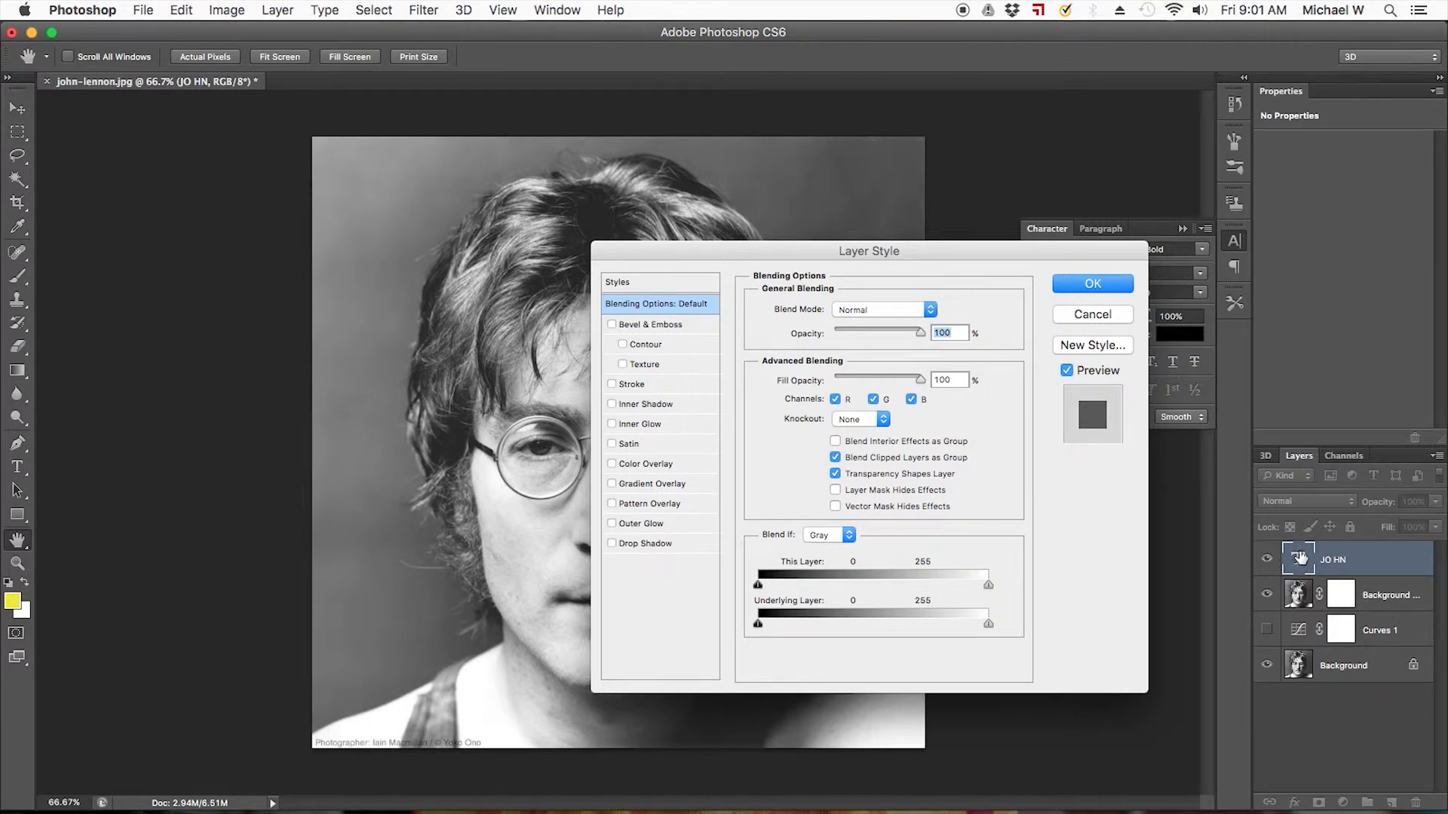
left_click(613, 325)
left_click_drag(726, 250, 179, 157)
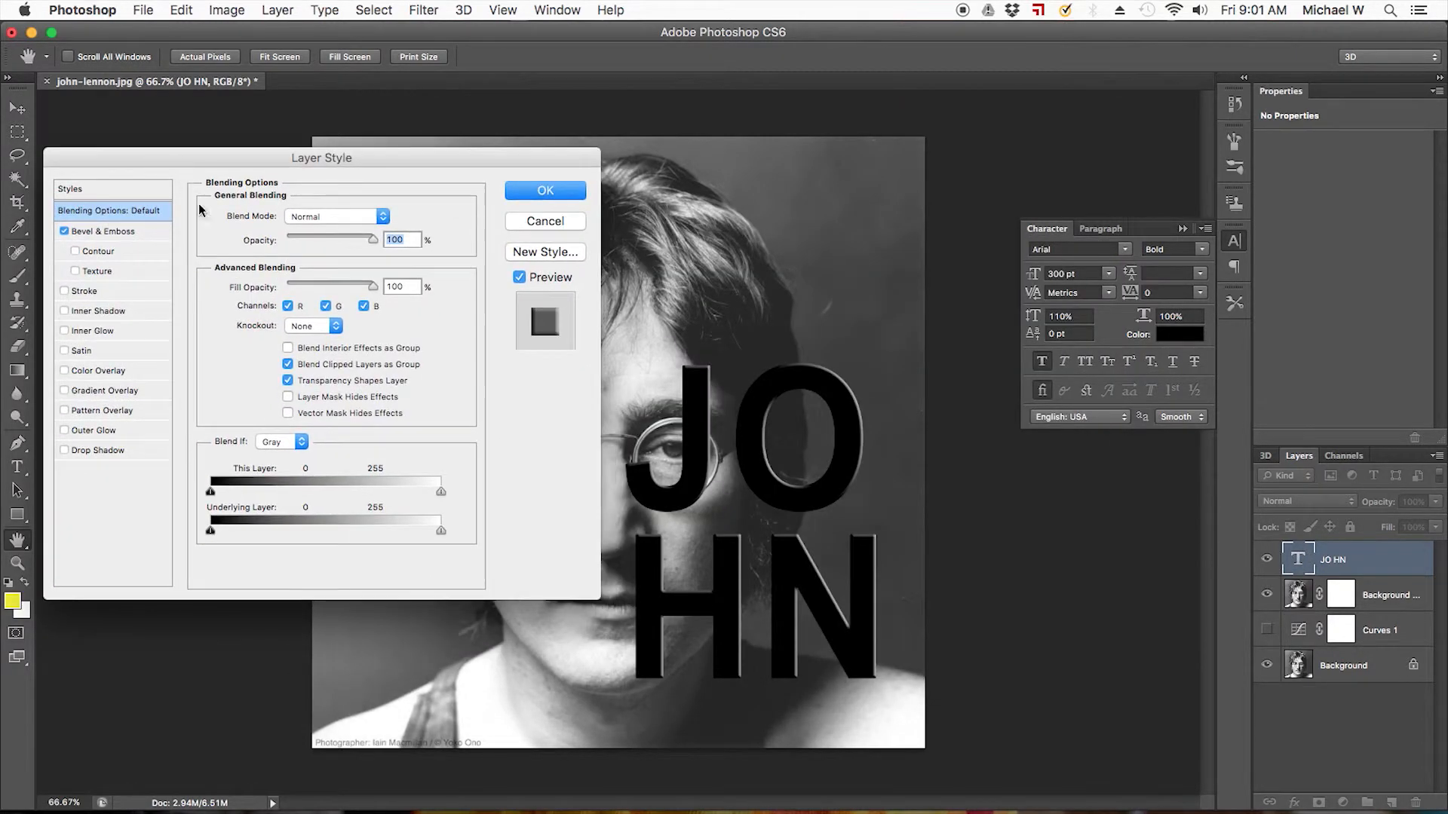
left_click(319, 218)
left_click(324, 182)
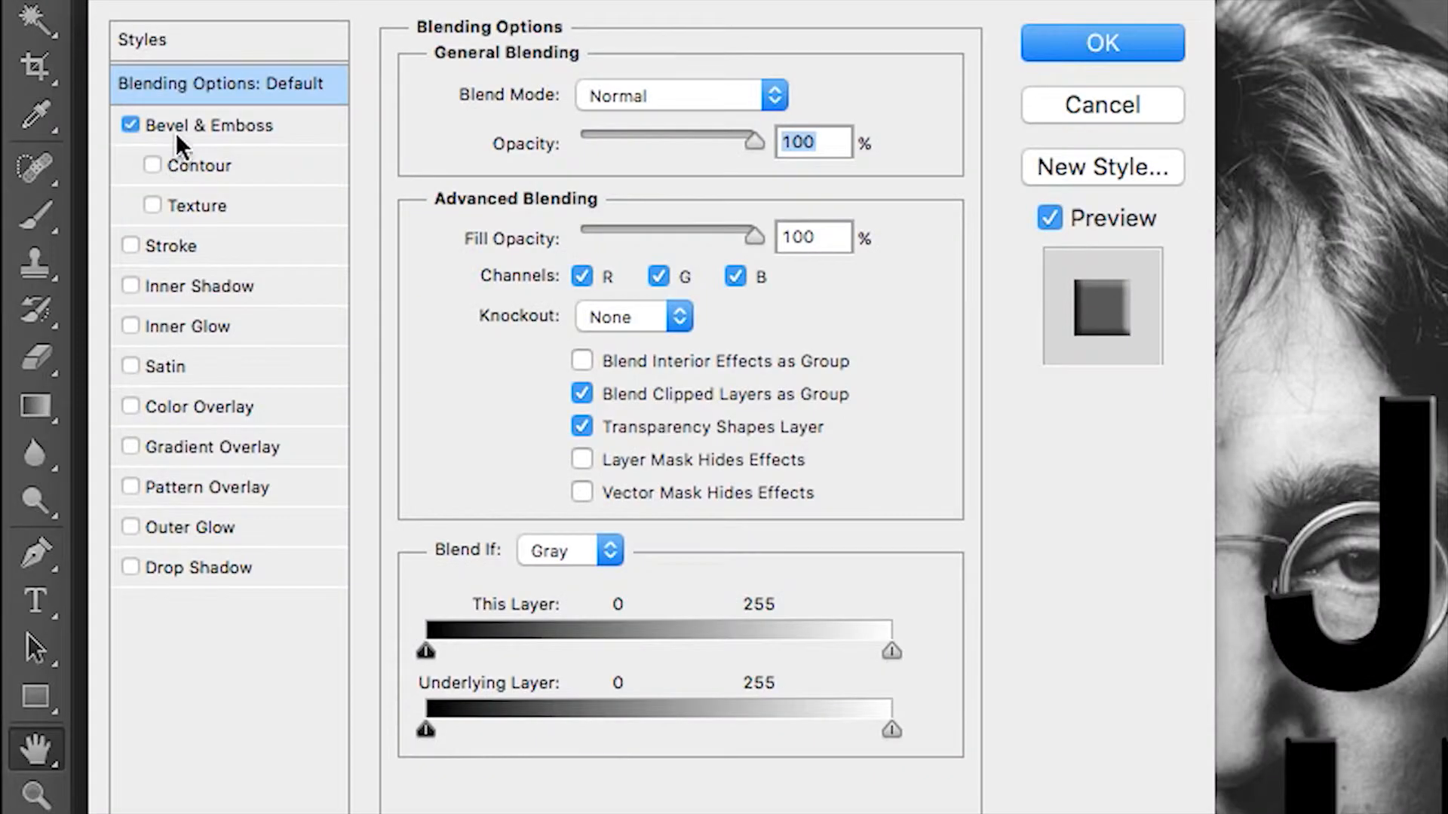
left_click(183, 121)
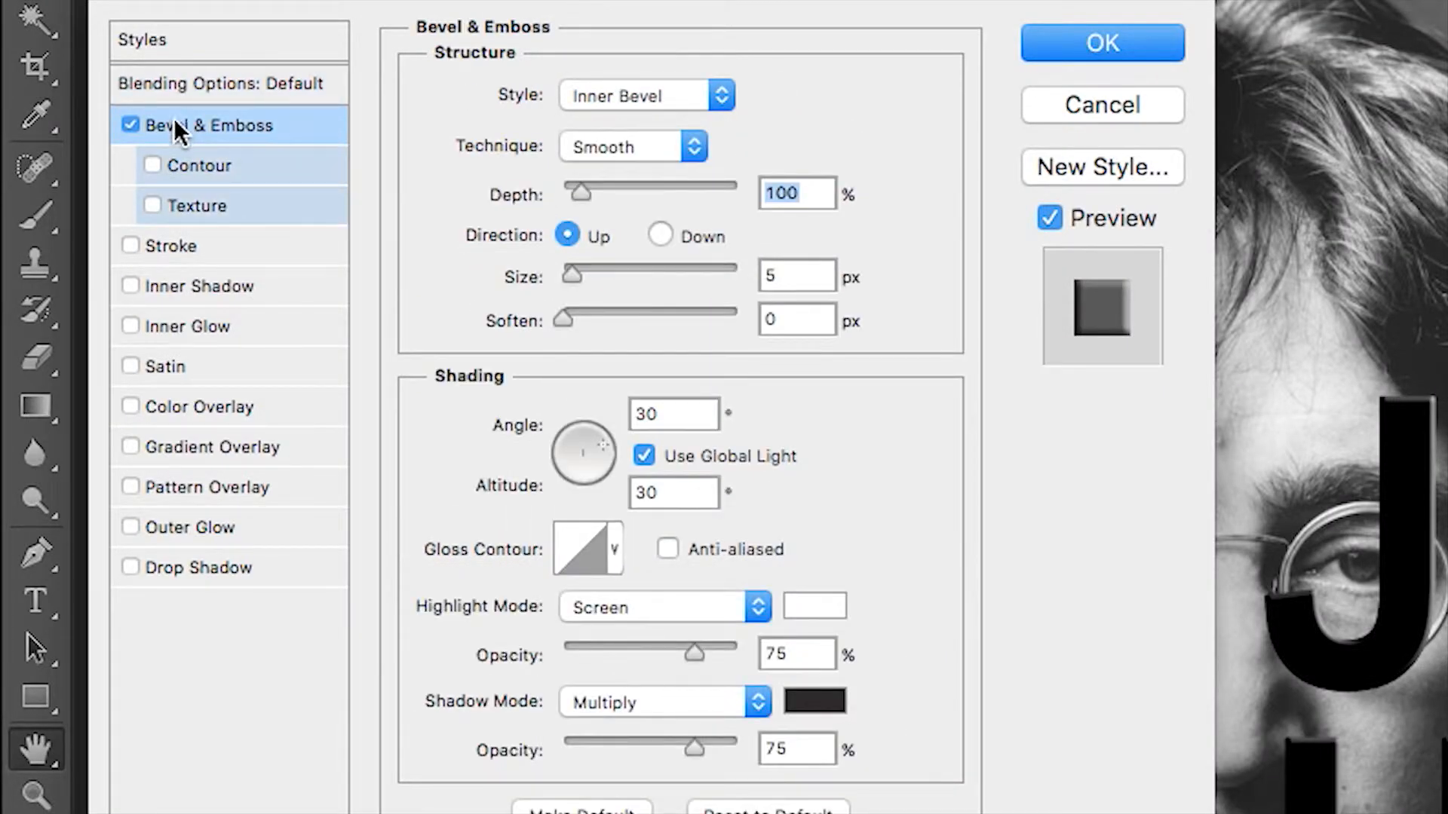
left_click(639, 97)
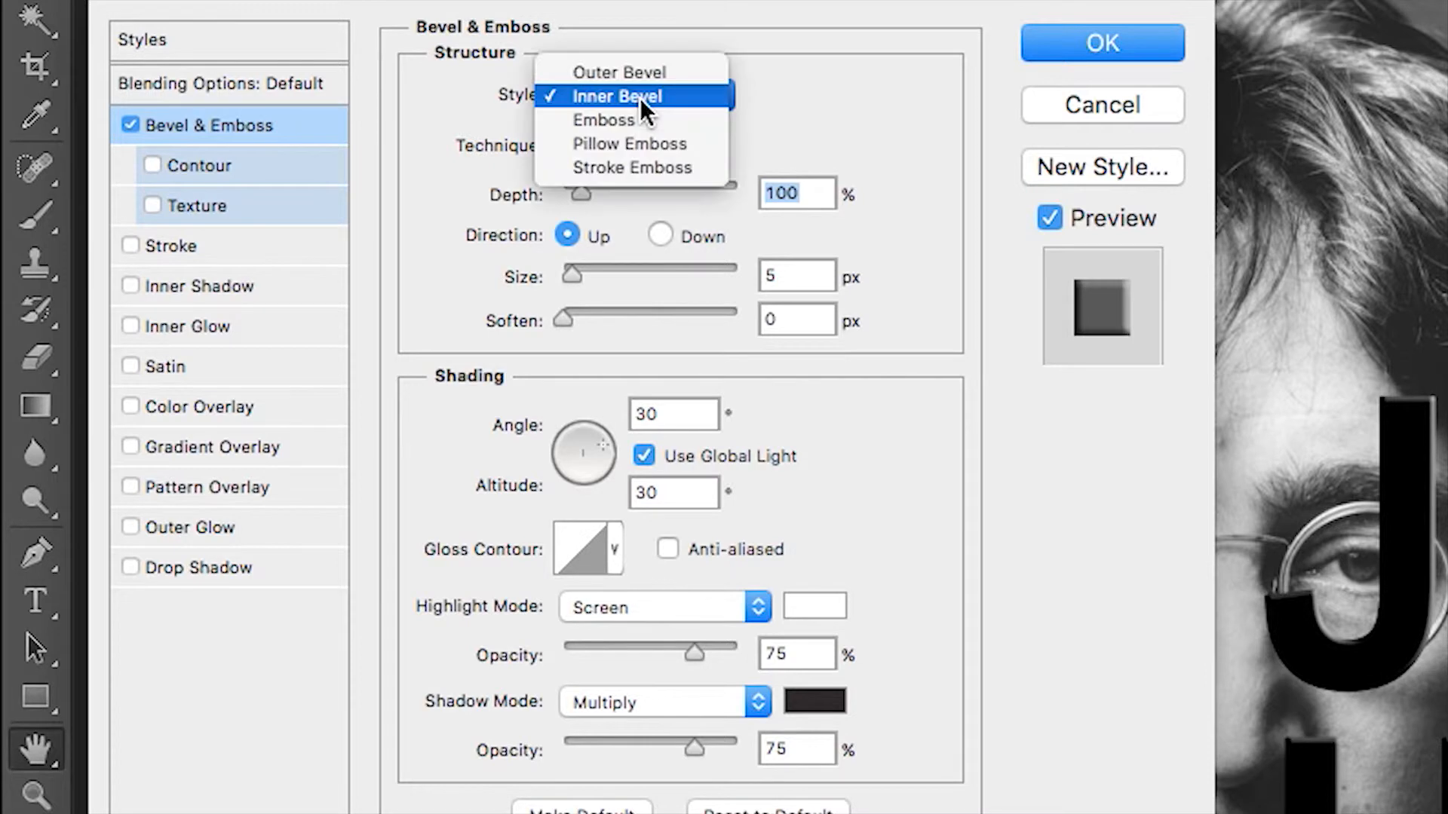
left_click(640, 97)
- Set the bevel's size to 147 px and depth to 563%, keep soften at 0 px, and choose a hard-edged chisel technique
left_click_drag(573, 276, 672, 284)
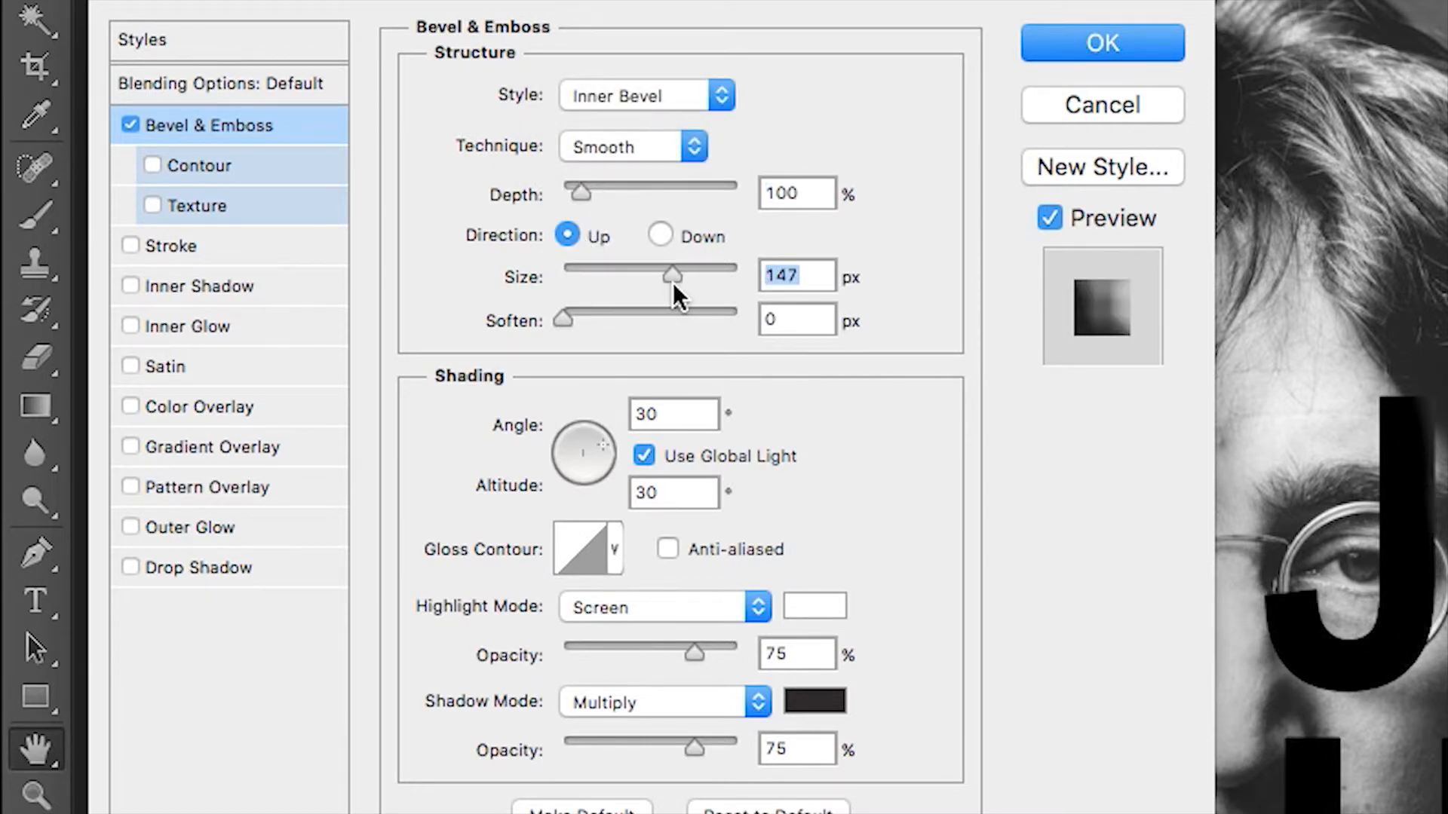
left_click_drag(564, 319, 448, 336)
left_click_drag(579, 198, 659, 196)
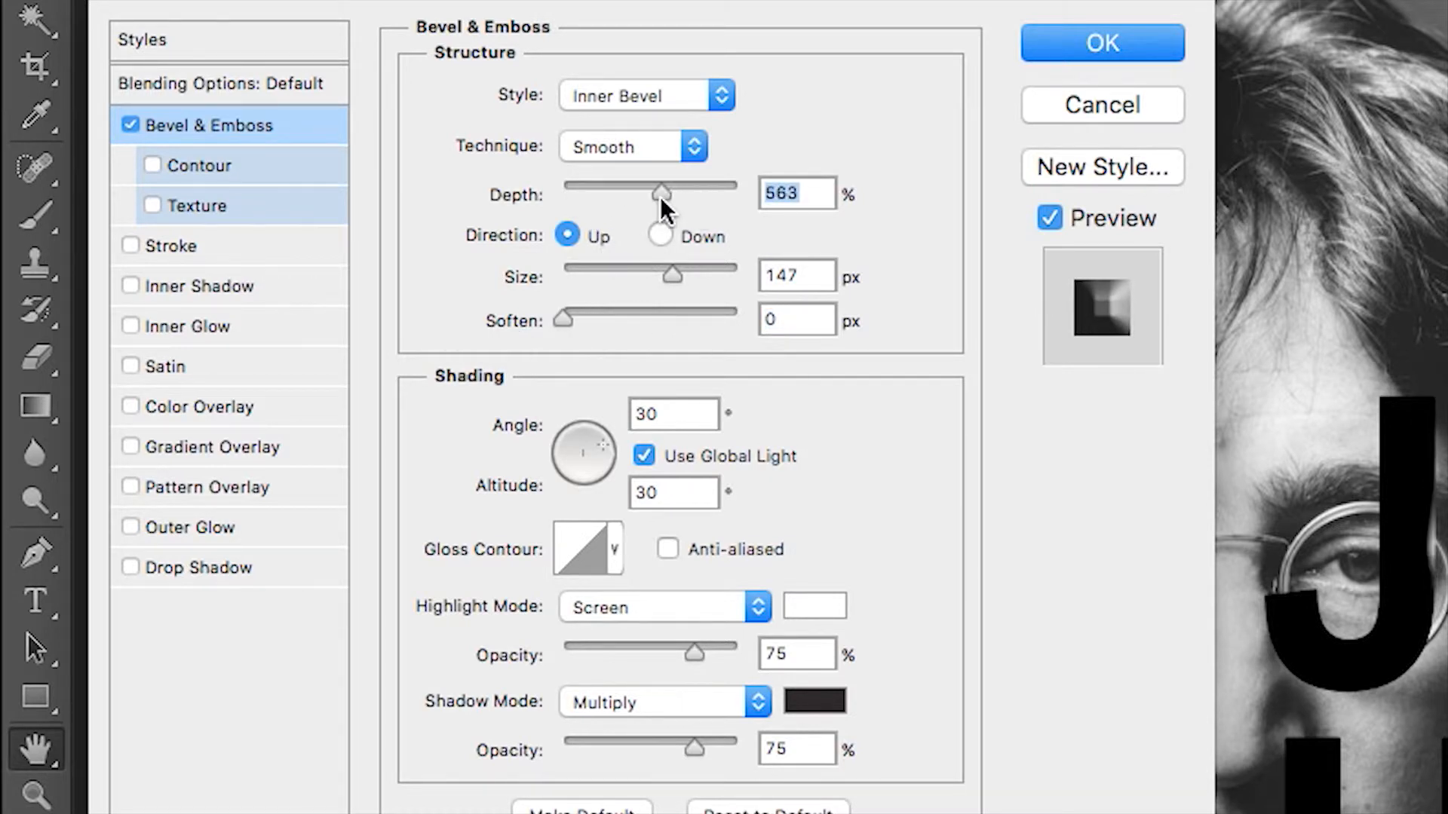
left_click(618, 139)
left_click(616, 170)
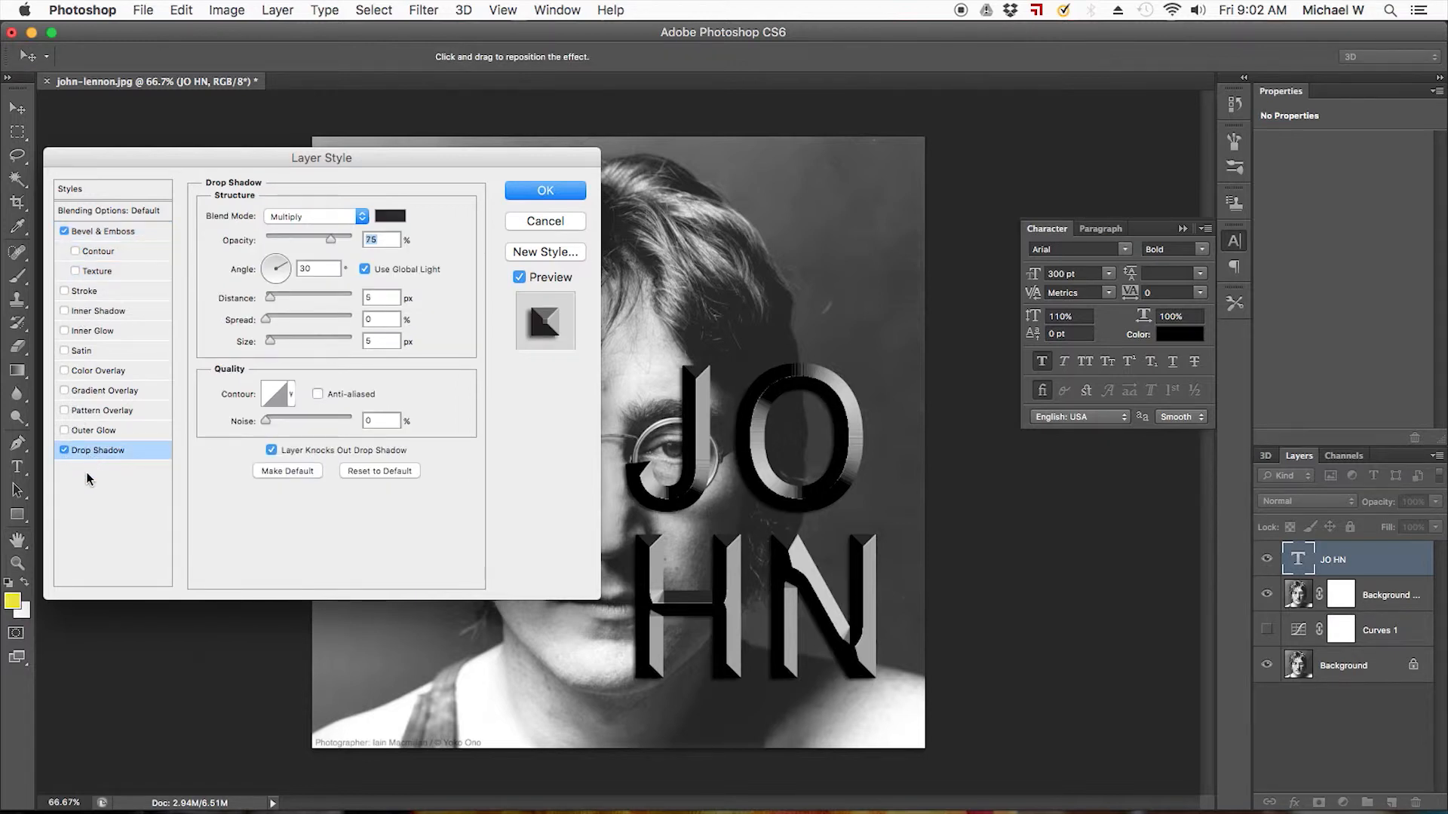
- Give the JO HN text a drop shadow with 86% opacity, 27% spread and 69 px distance, and apply the layer style
left_click_drag(332, 241, 342, 242)
left_click_drag(261, 319, 320, 297)
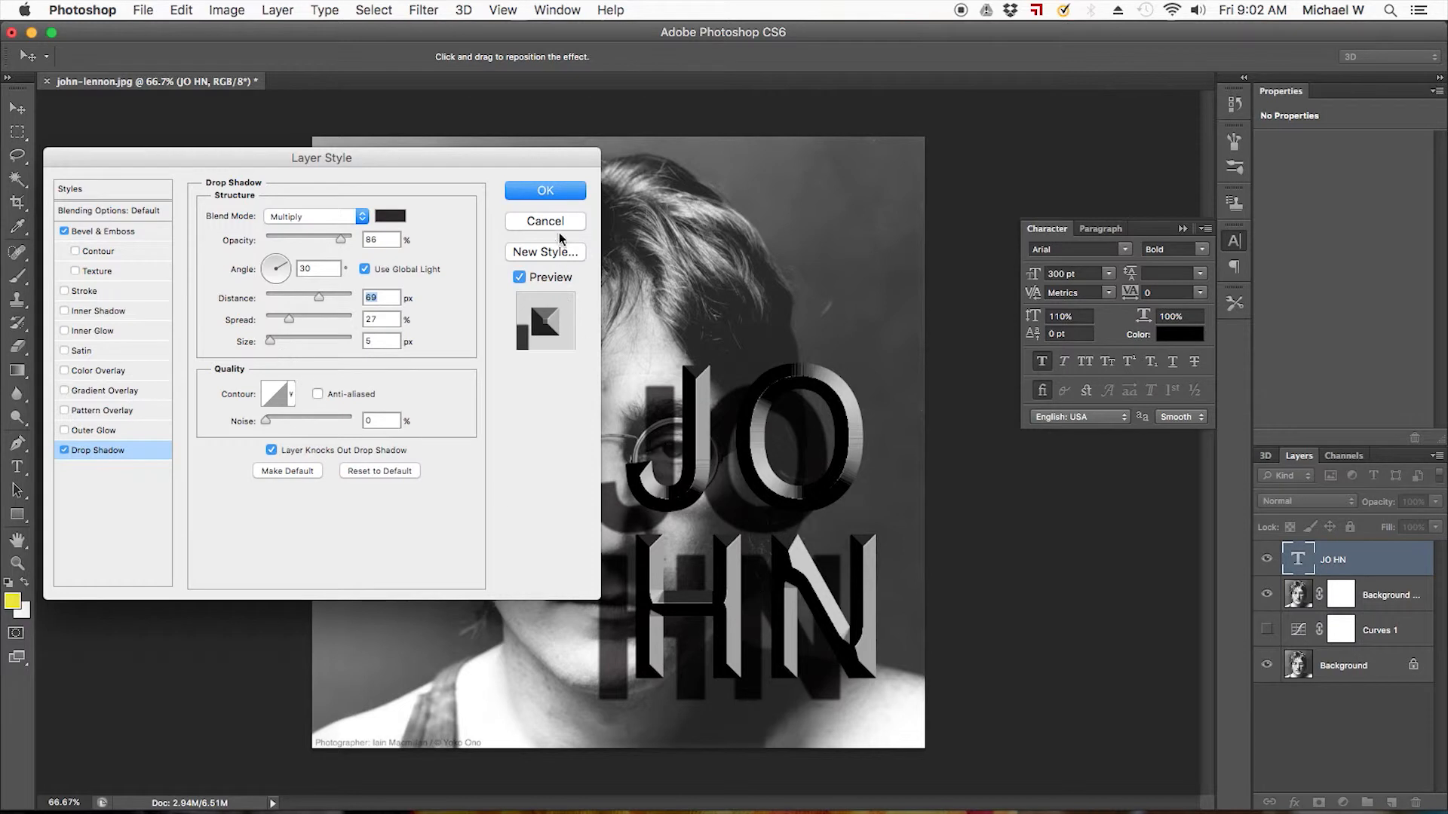
key("Return")
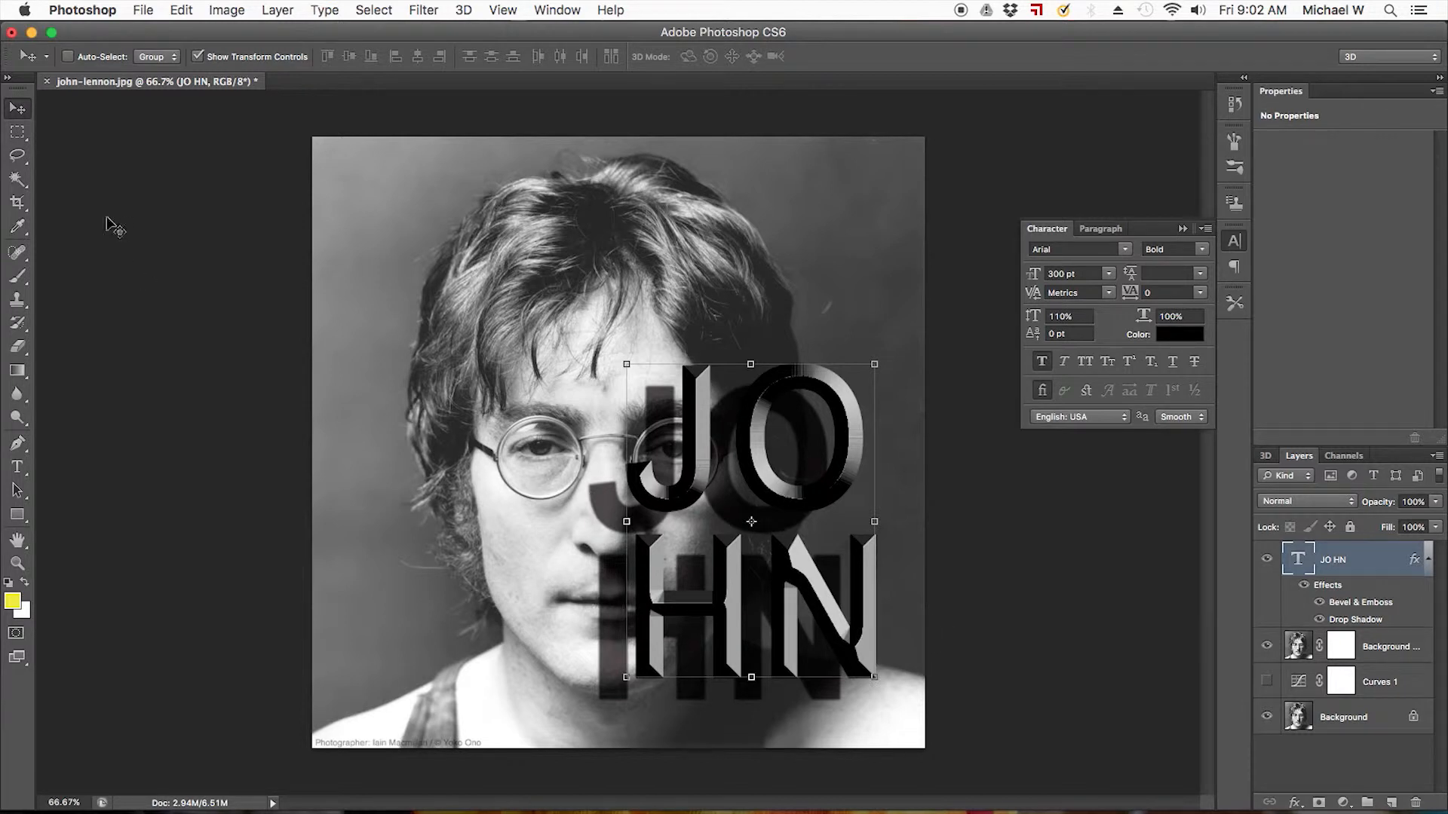
- Toggle the JO HN layer's effects list between expanded and collapsed, leaving it collapsed
left_click(13, 132)
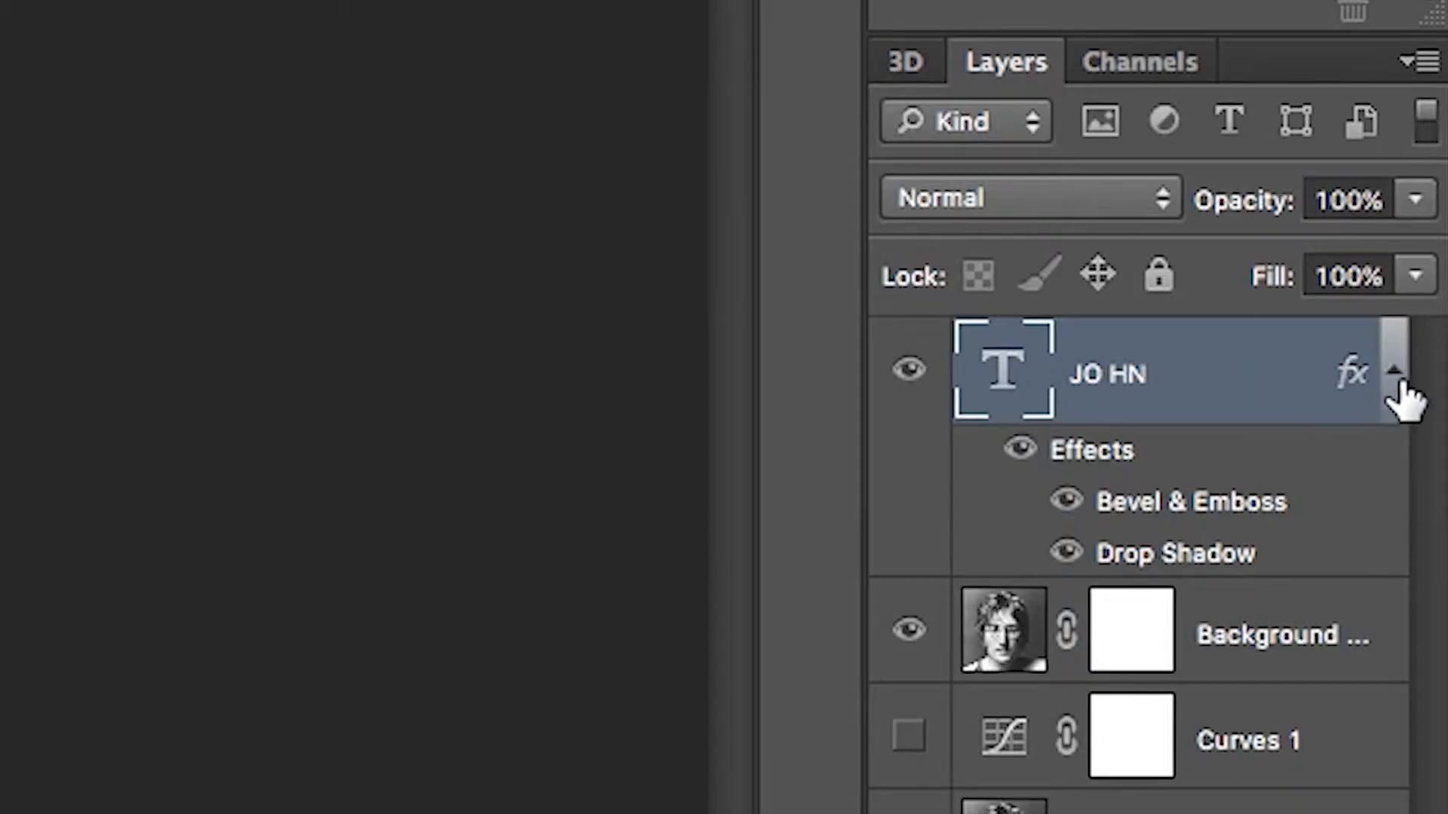
left_click(1427, 558)
left_click(1394, 371)
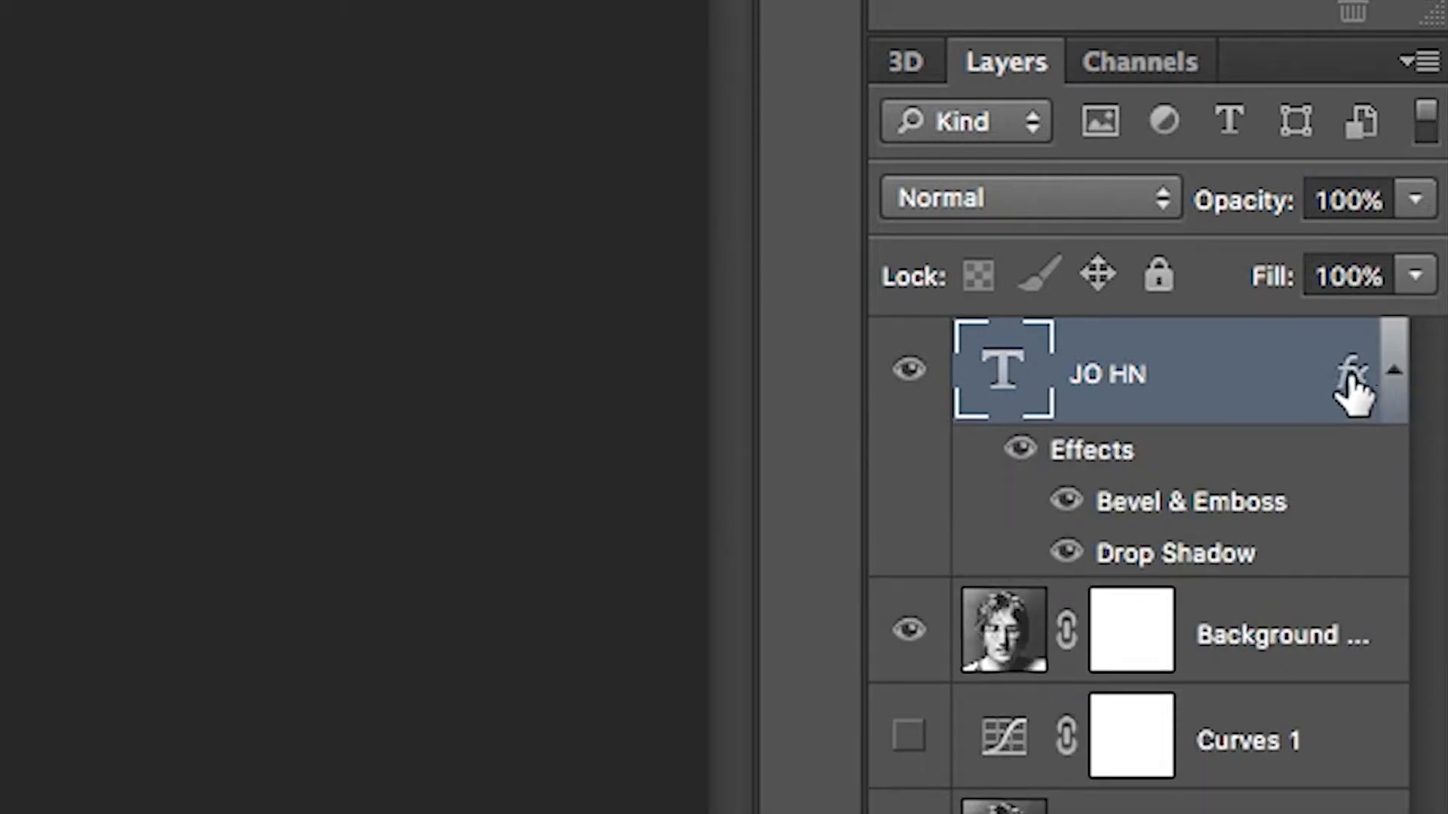
left_click(1395, 372)
- Reduce the JO HN layer's fill opacity to 0% in its layer style settings and apply it
double_click(1152, 377)
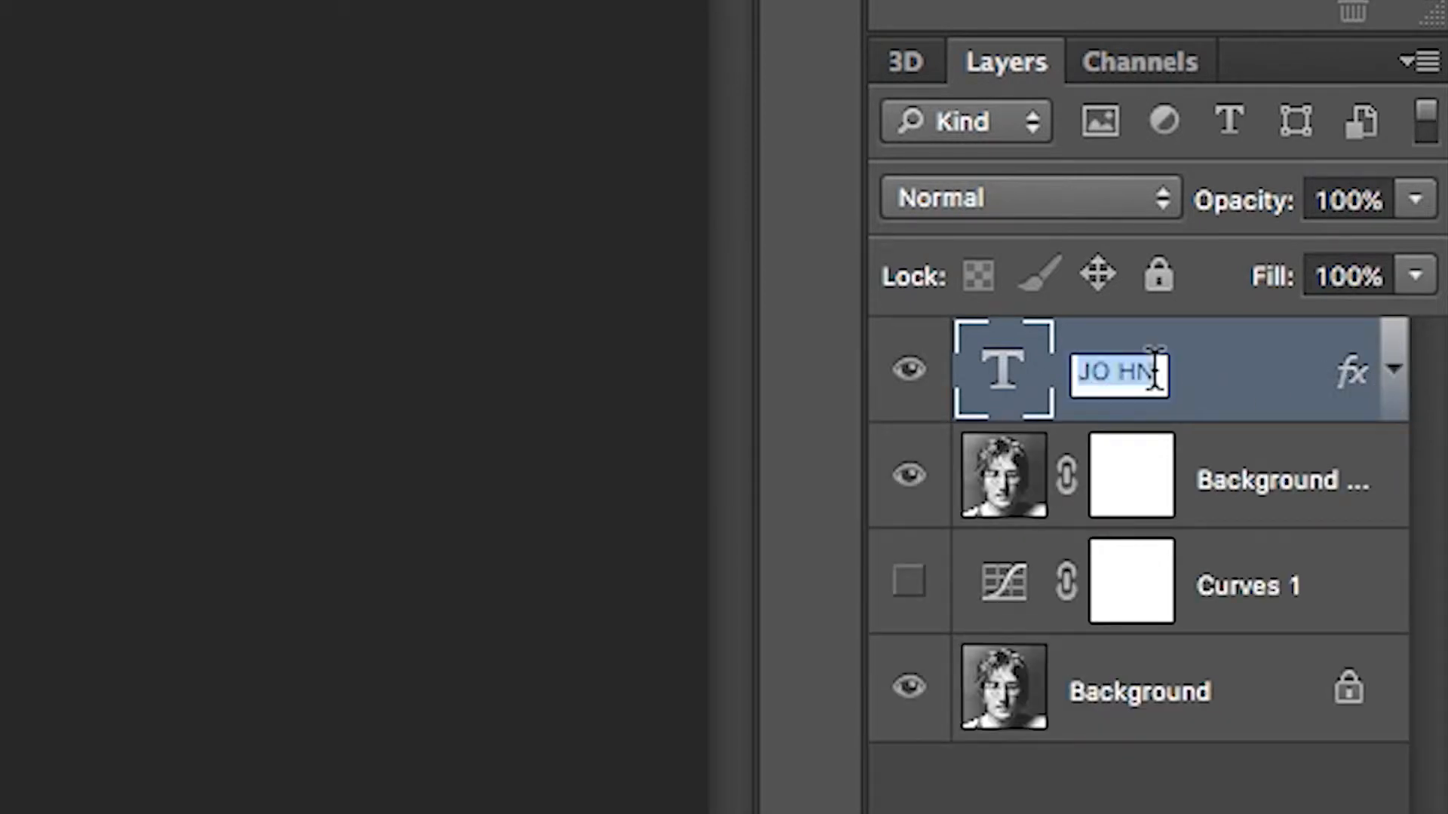
double_click(1228, 375)
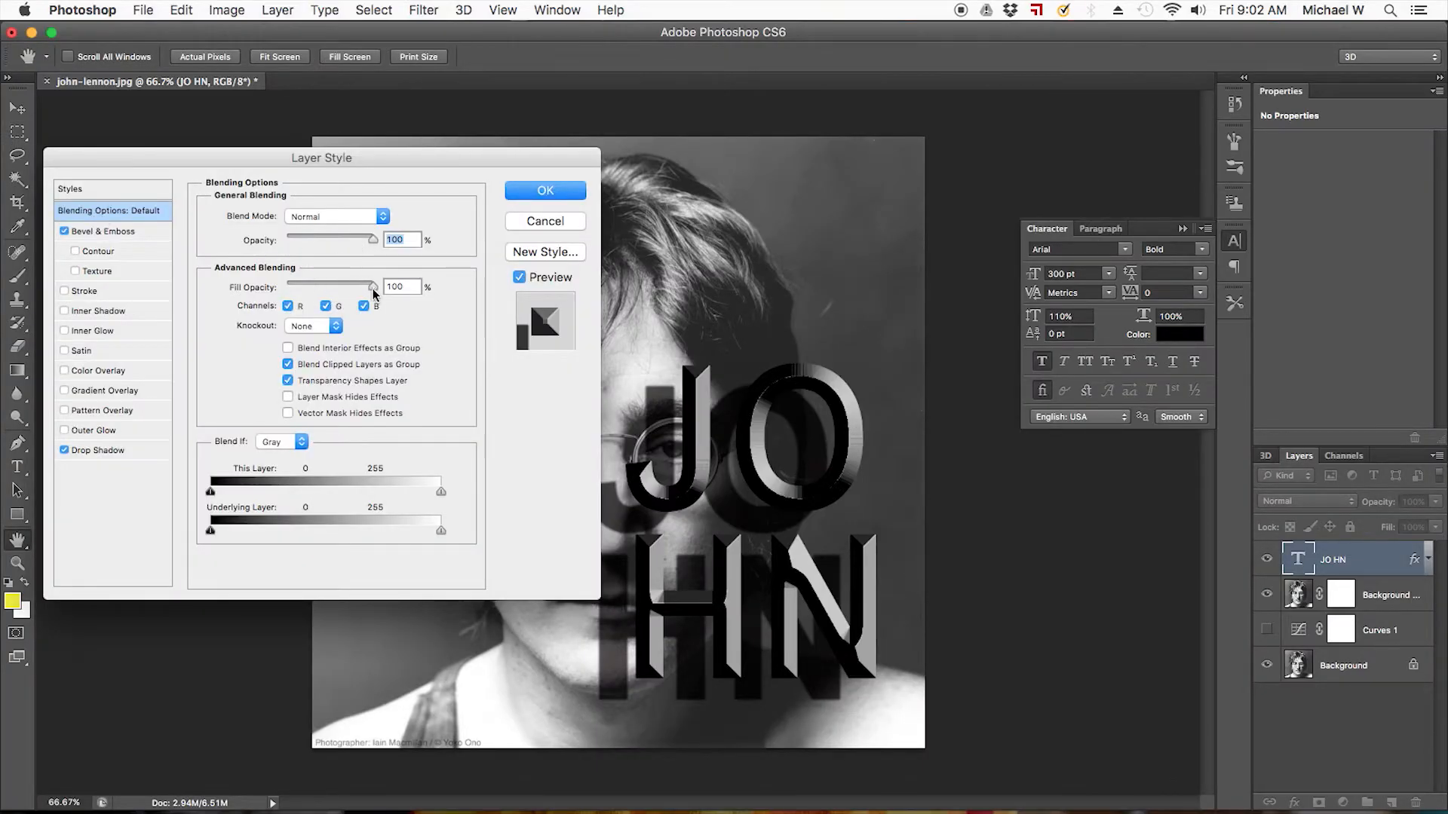
left_click_drag(373, 288, 276, 288)
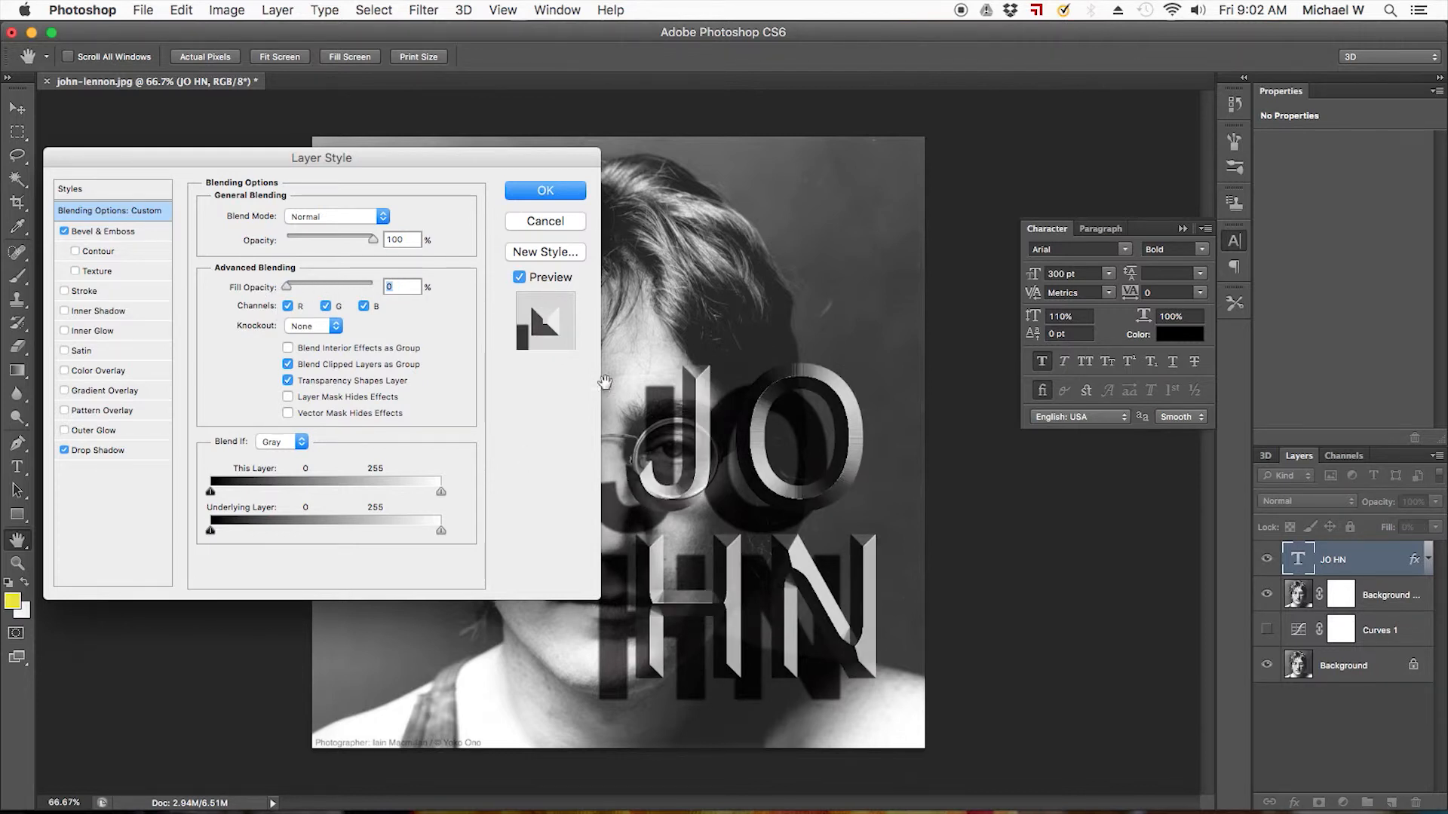
left_click(531, 191)
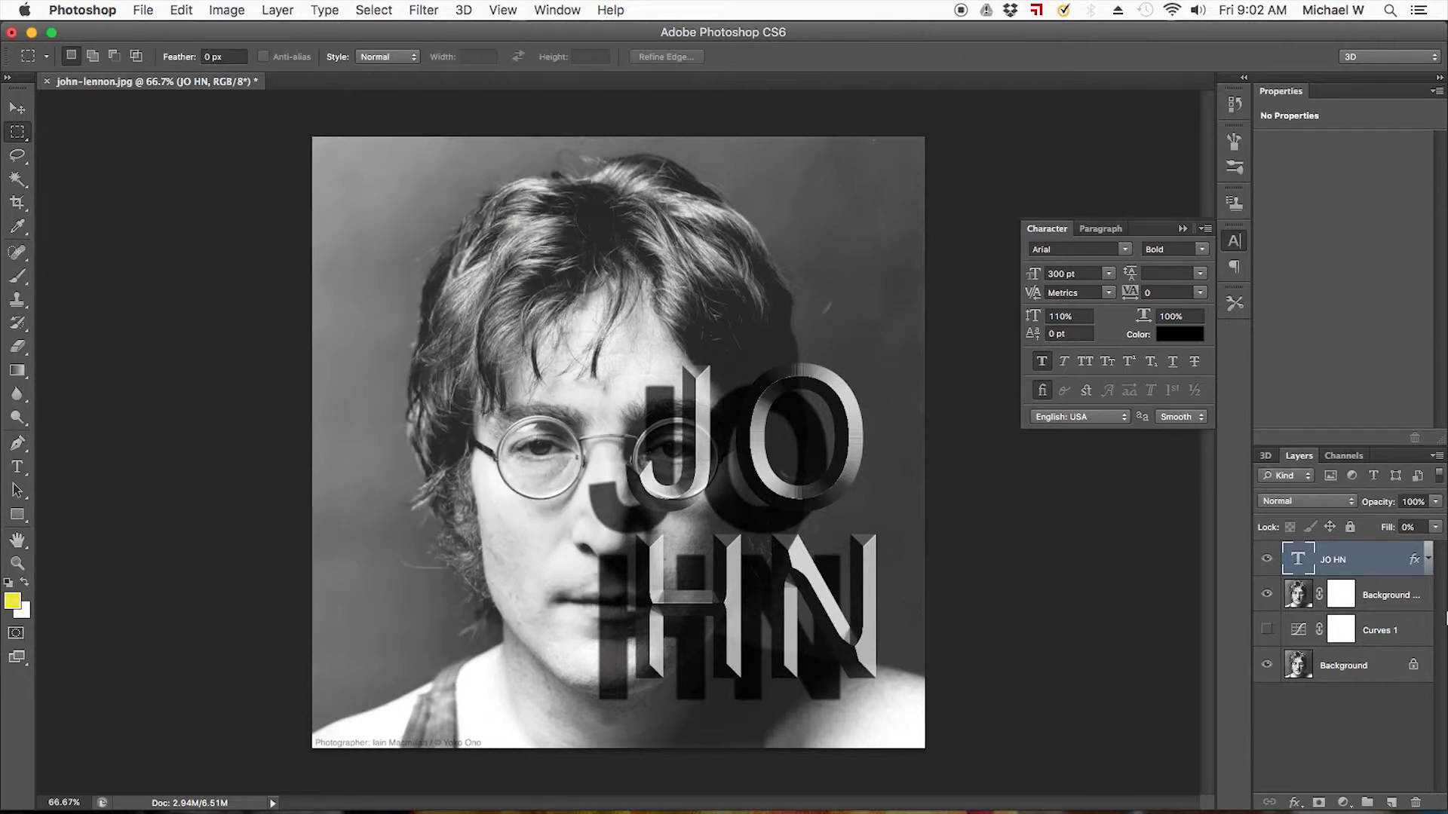
- Examine what each layer thumbnail targets: the JO HN text, the Background copy image and mask, and the Curves 1 mask and adjustment
double_click(1300, 558)
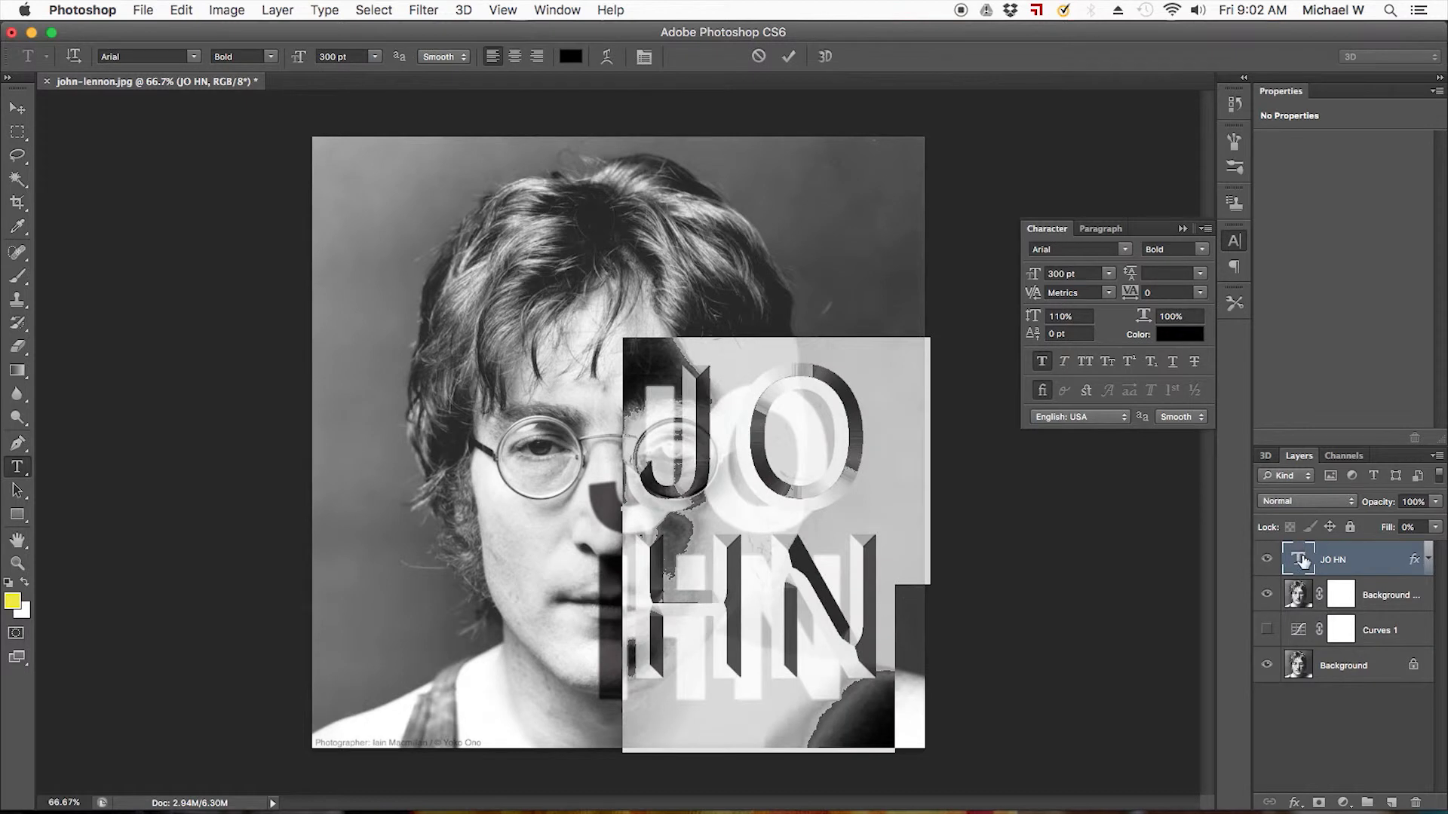
key("super+Return")
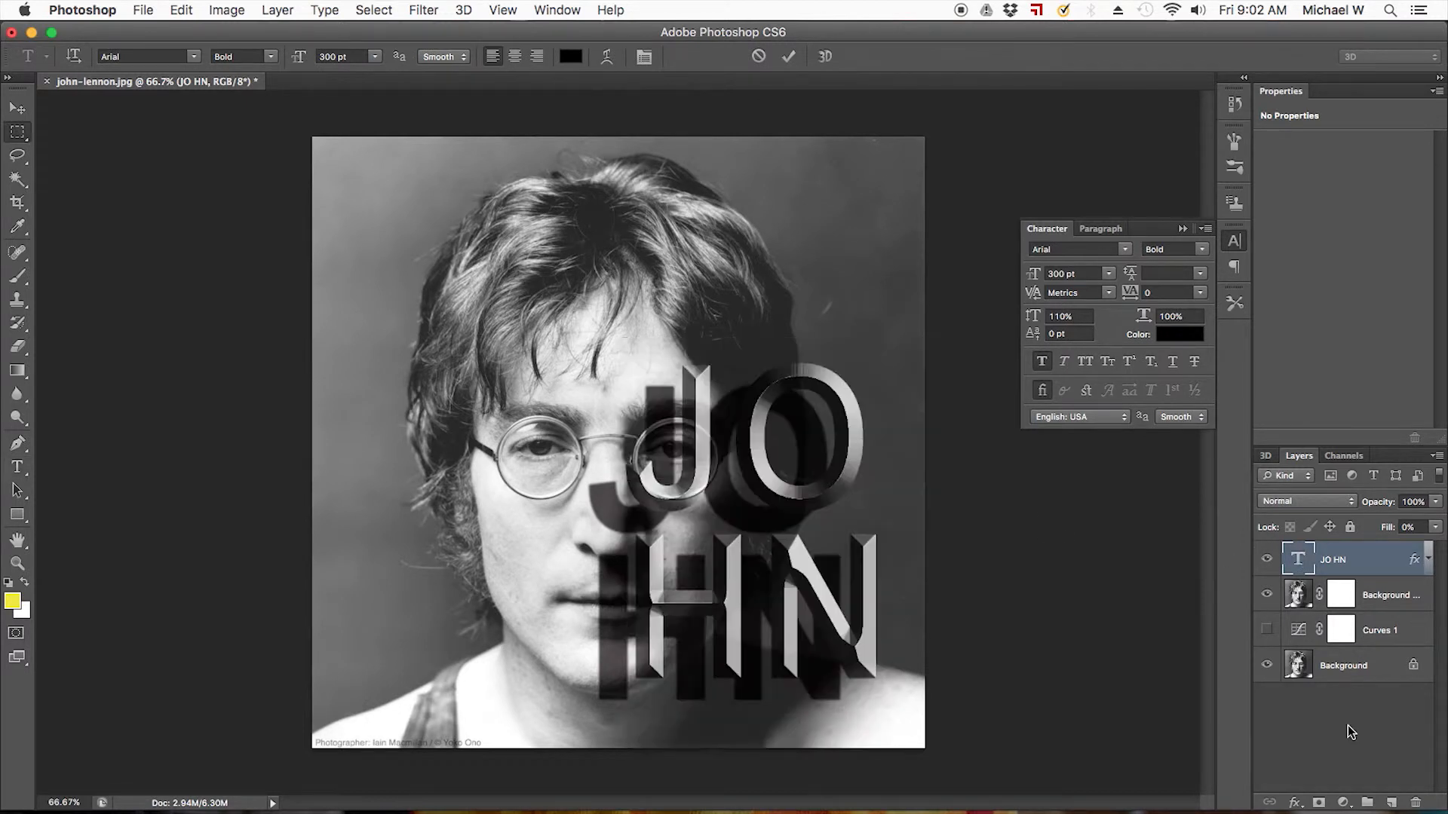
left_click(1380, 597)
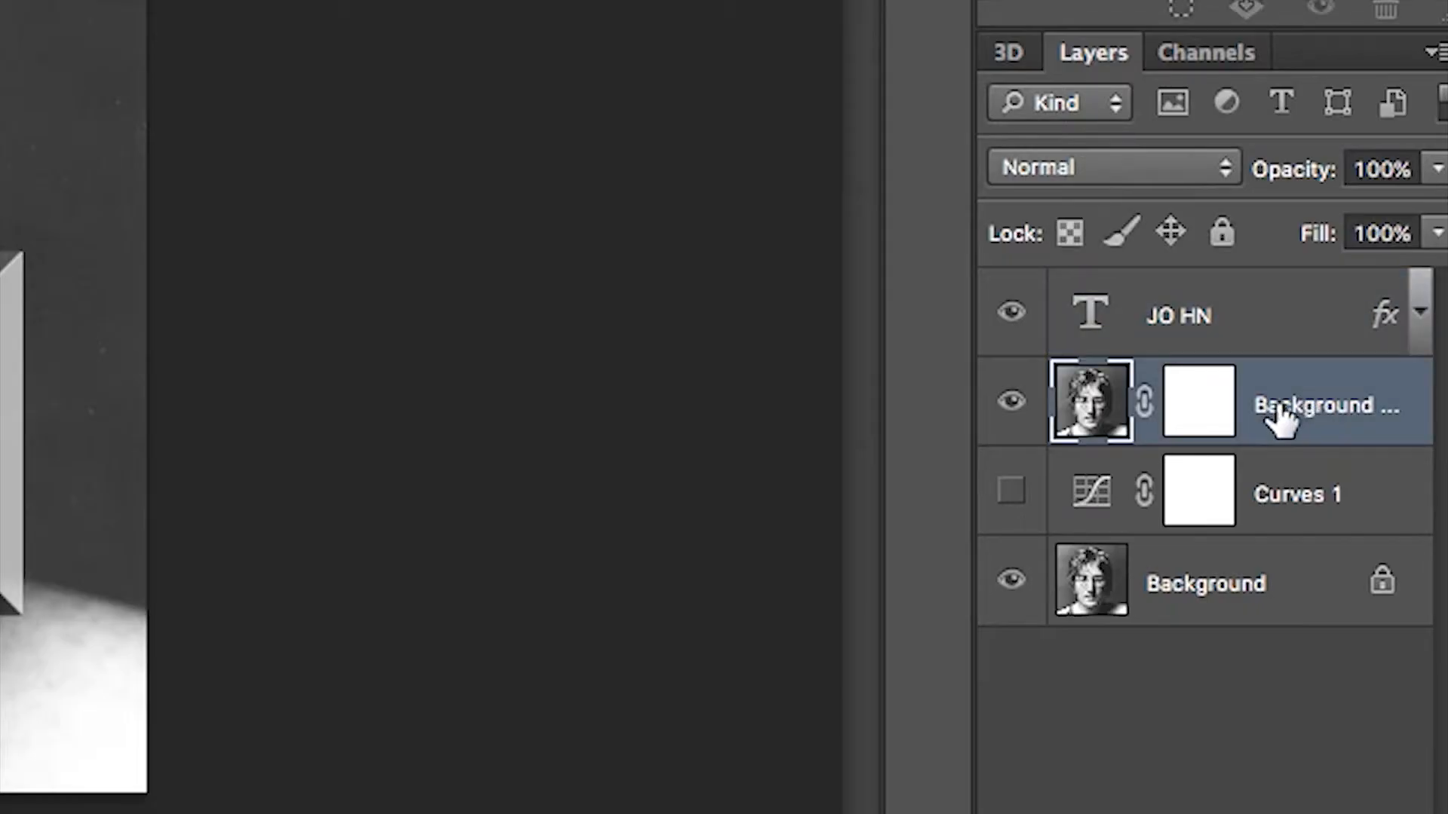
left_click(1210, 383)
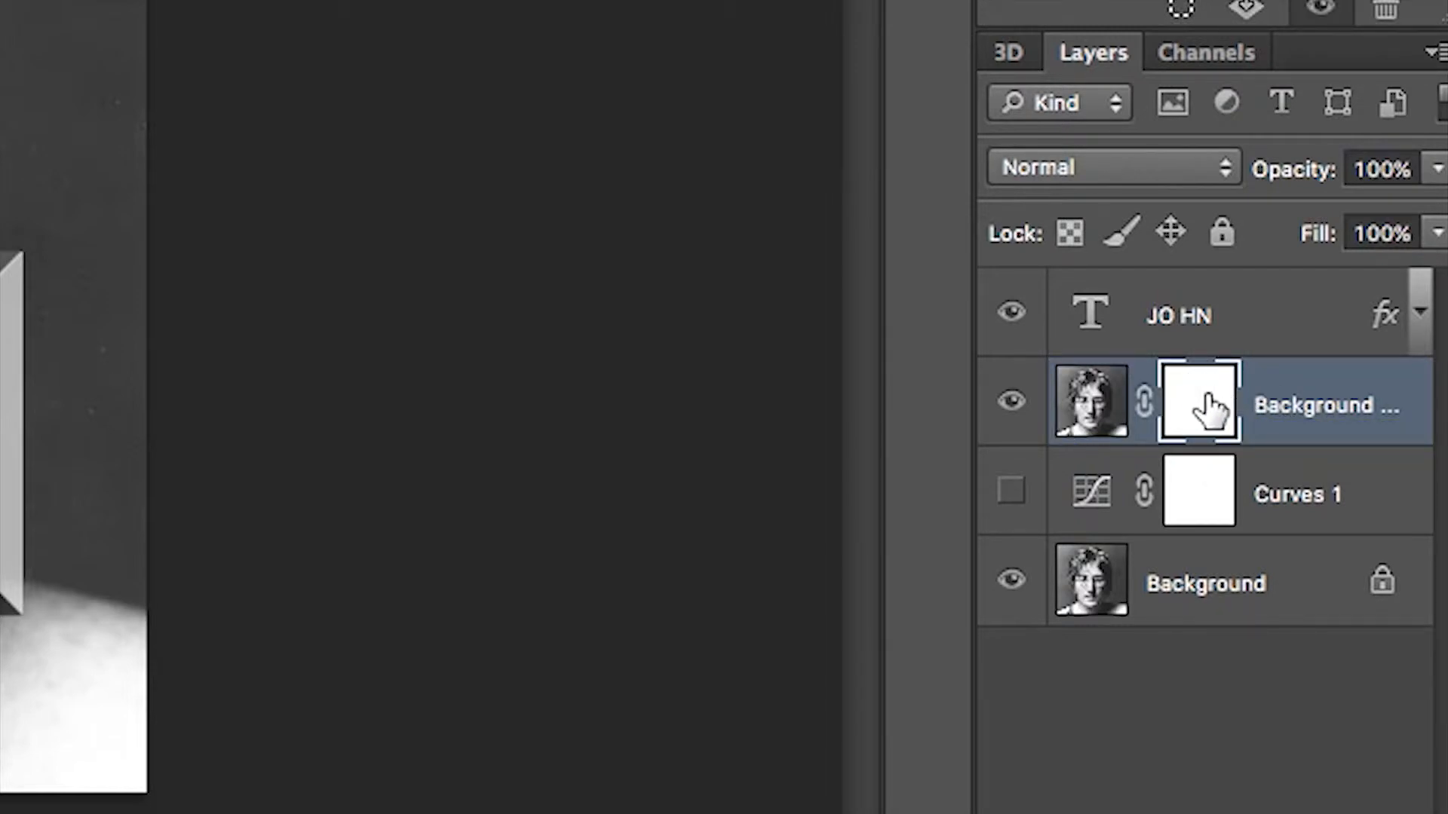
left_click(1103, 413)
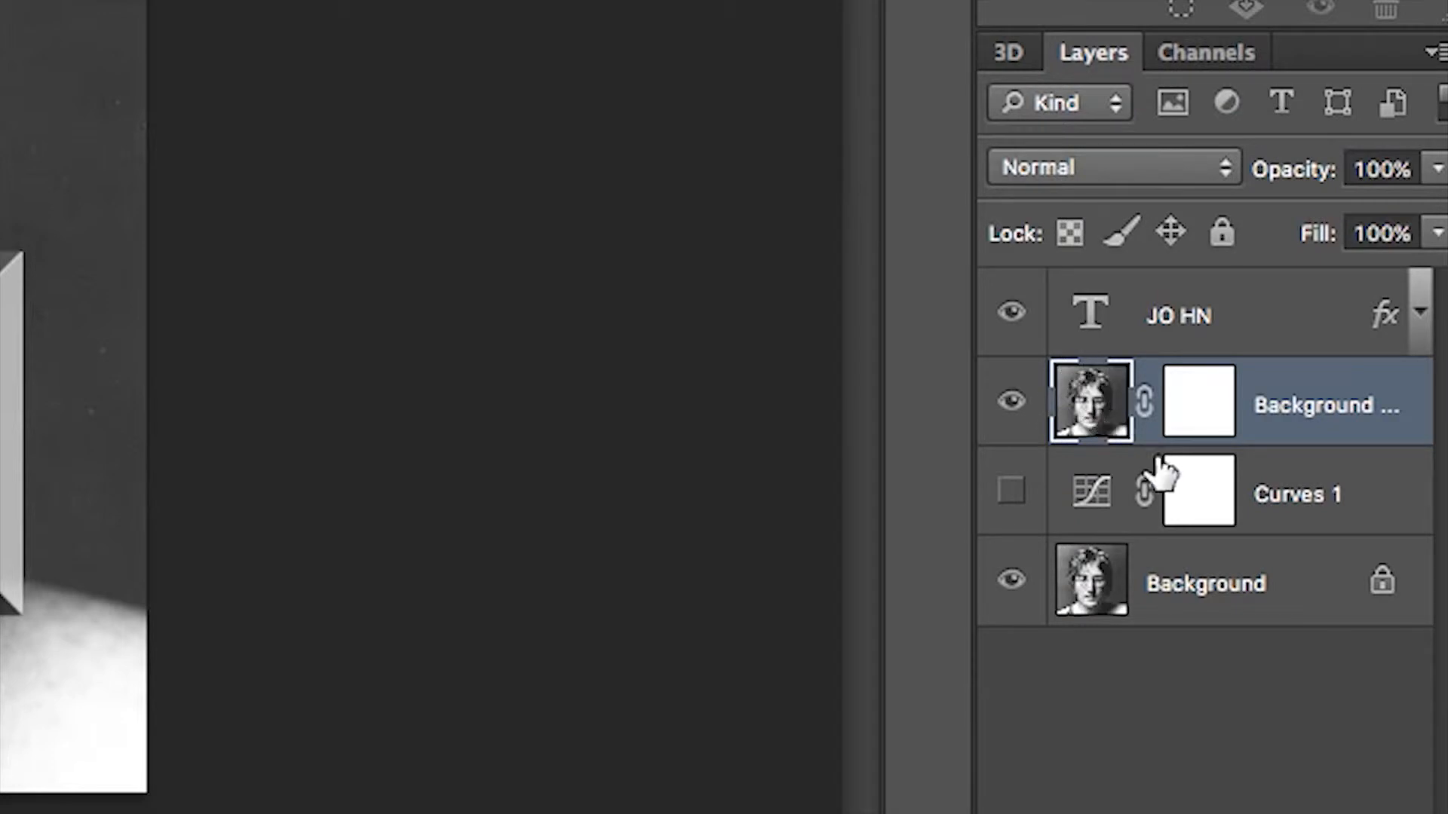
left_click(1204, 505)
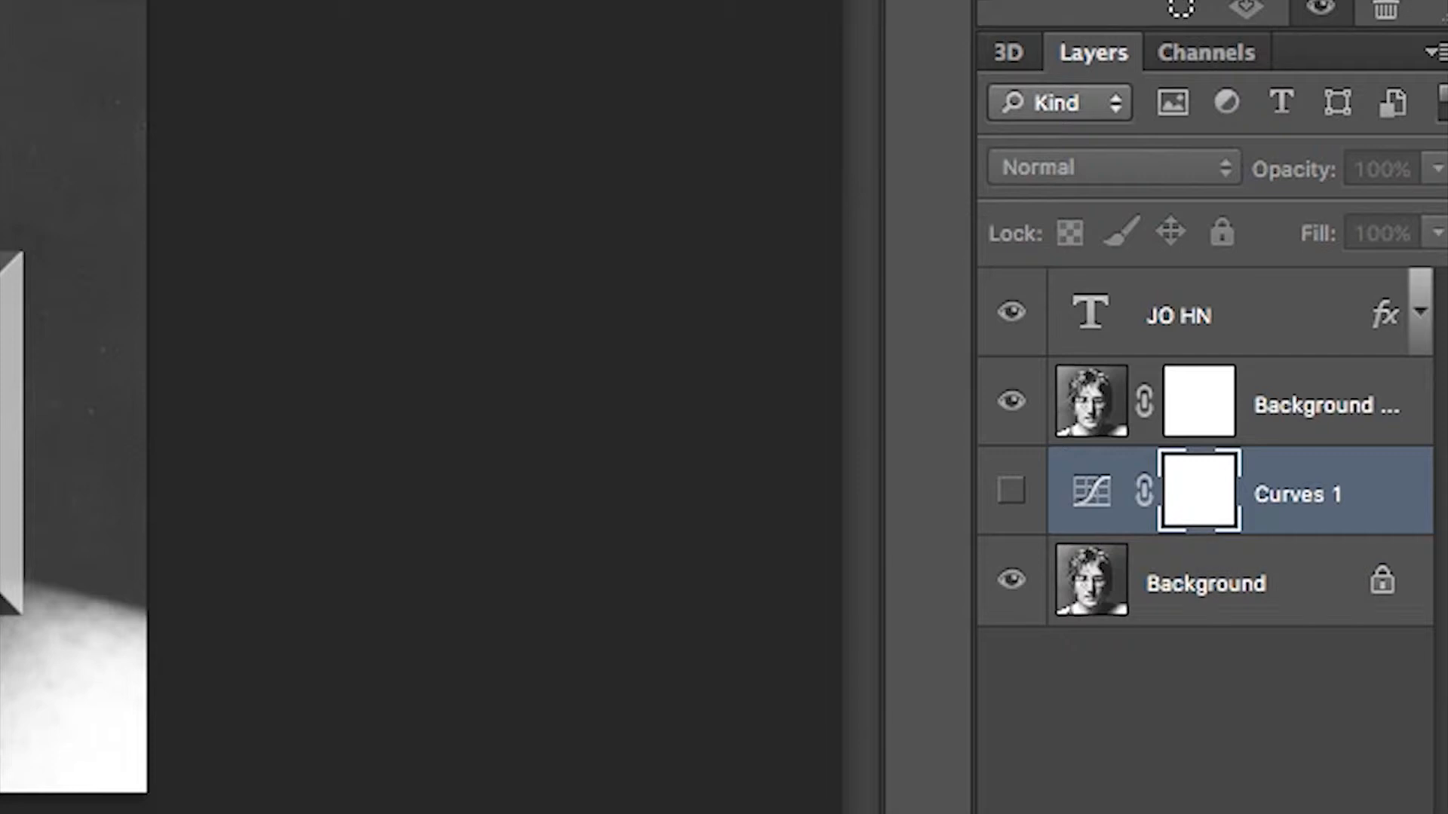
left_click(1103, 501)
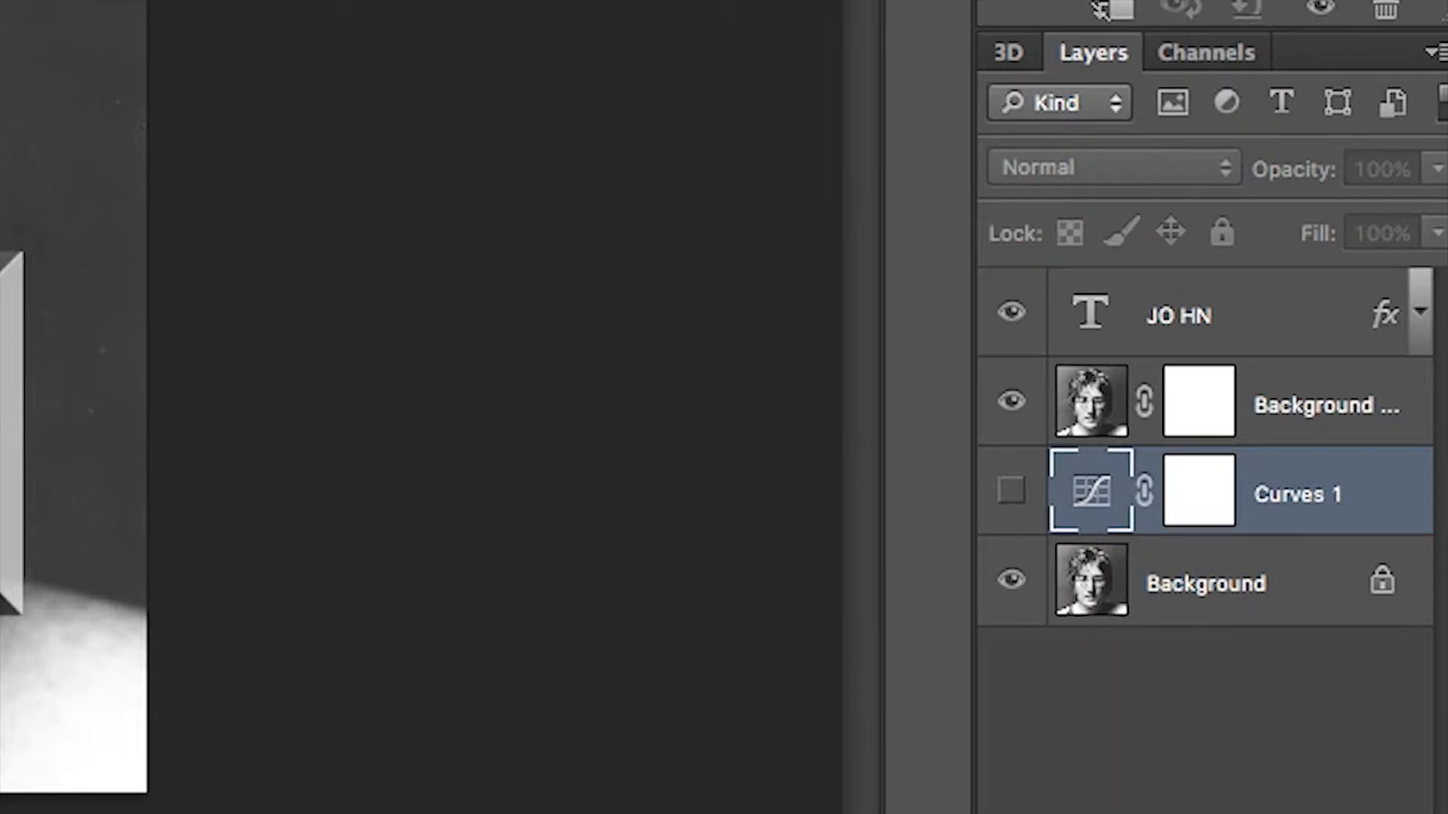
- Expand and hide the JO HN layer's effects, and set its fill opacity to 100%
left_click(1366, 316)
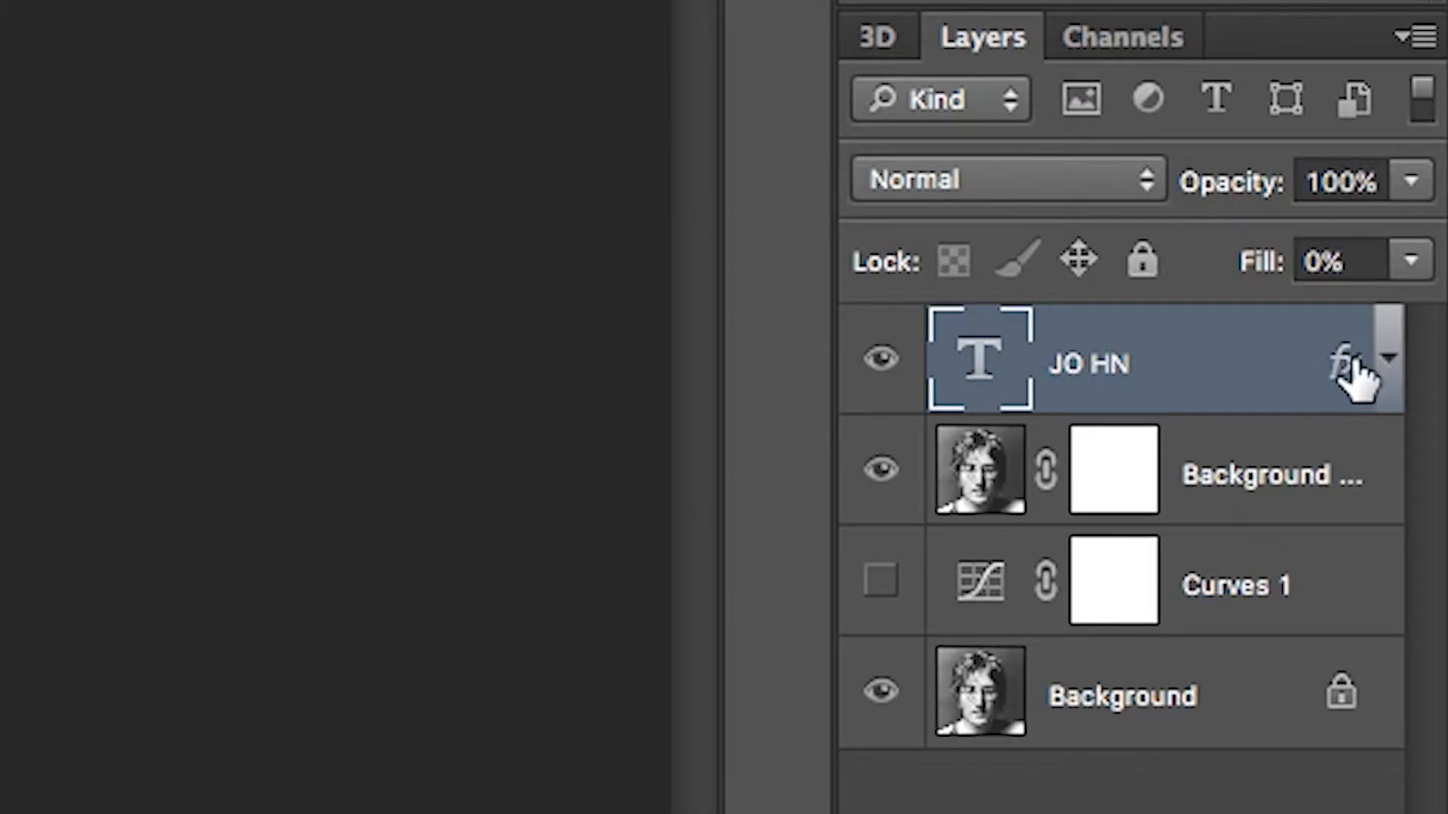
left_click(1386, 365)
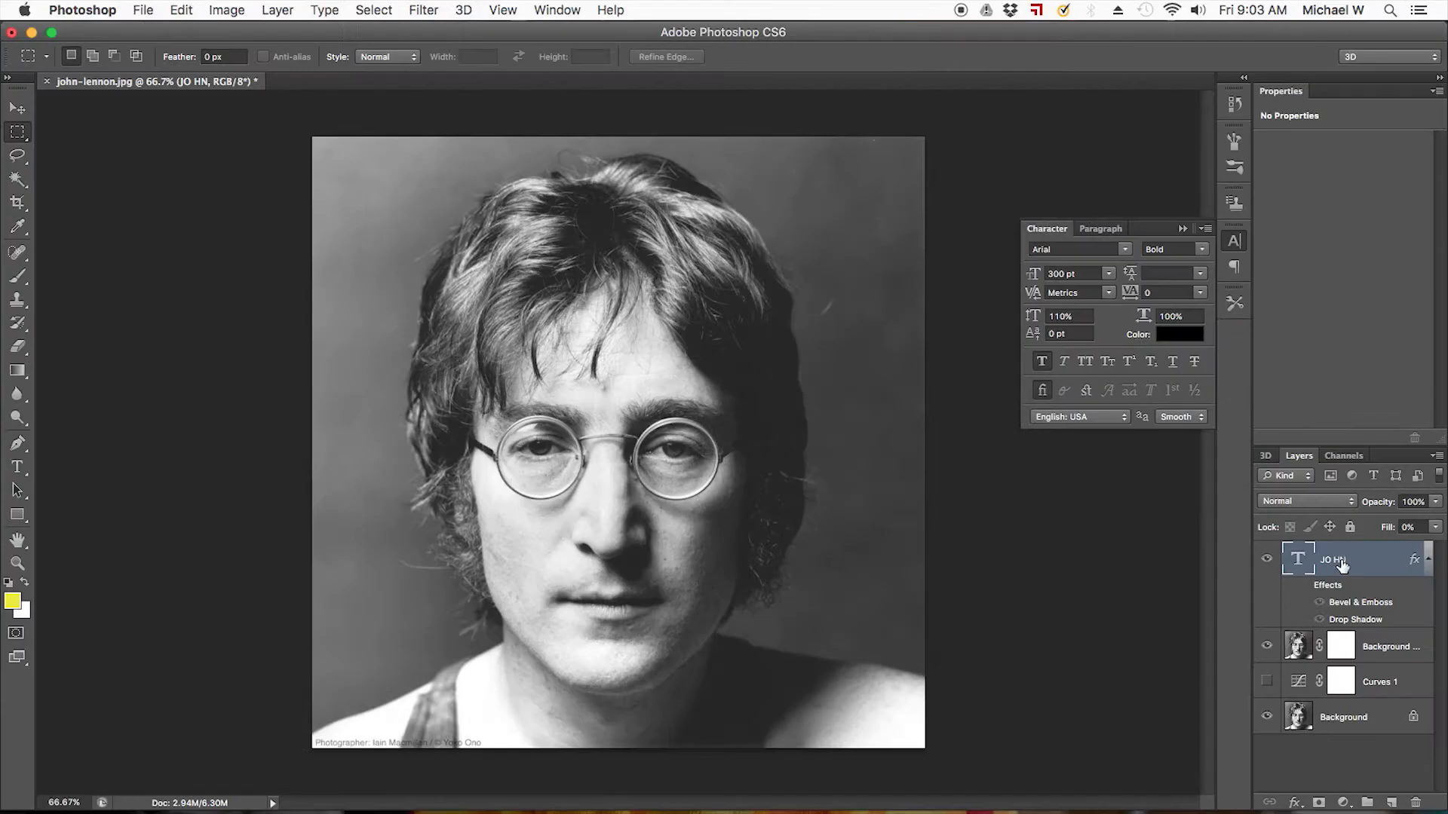
double_click(1335, 560)
double_click(1380, 565)
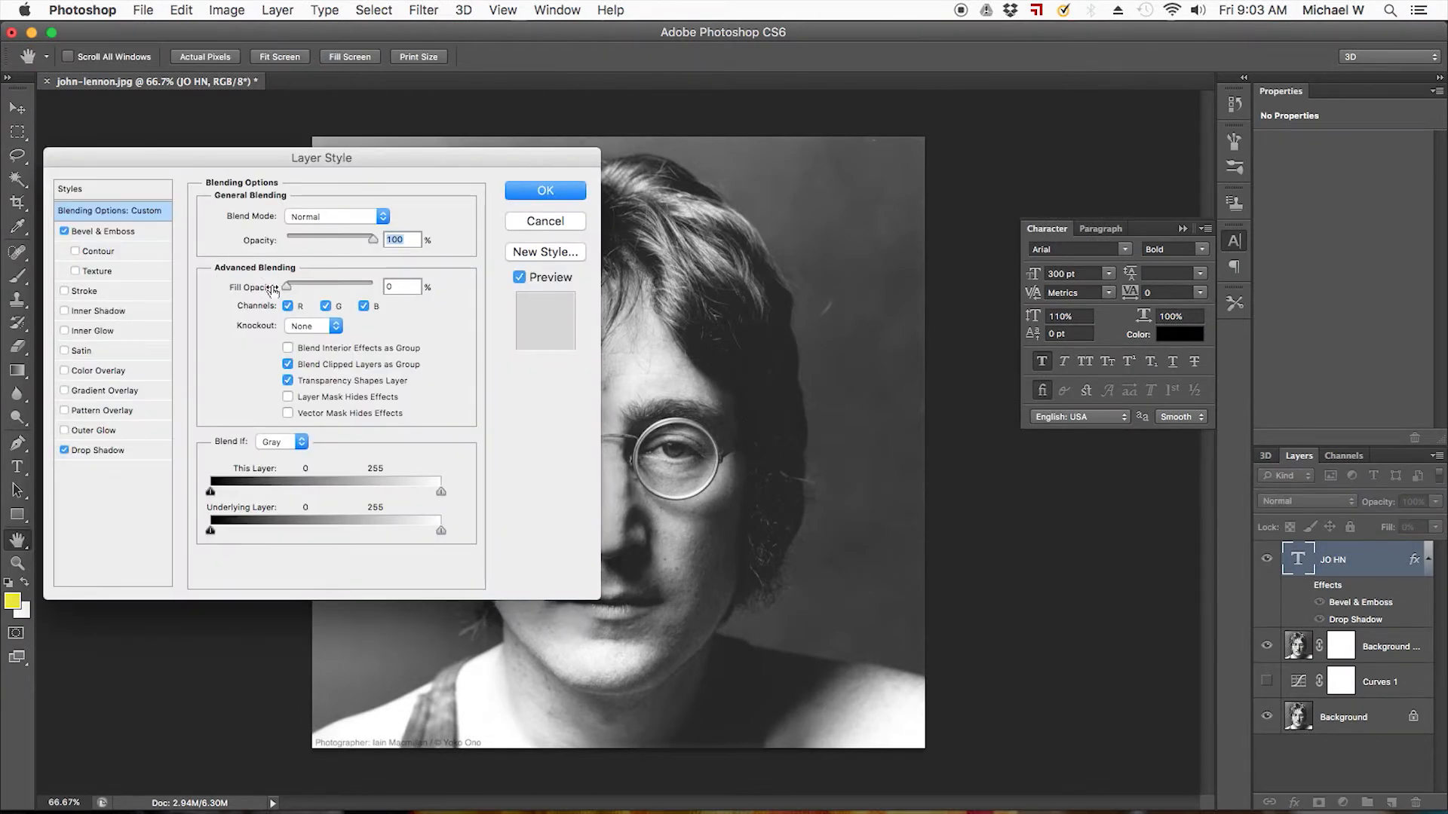
left_click_drag(288, 287, 406, 295)
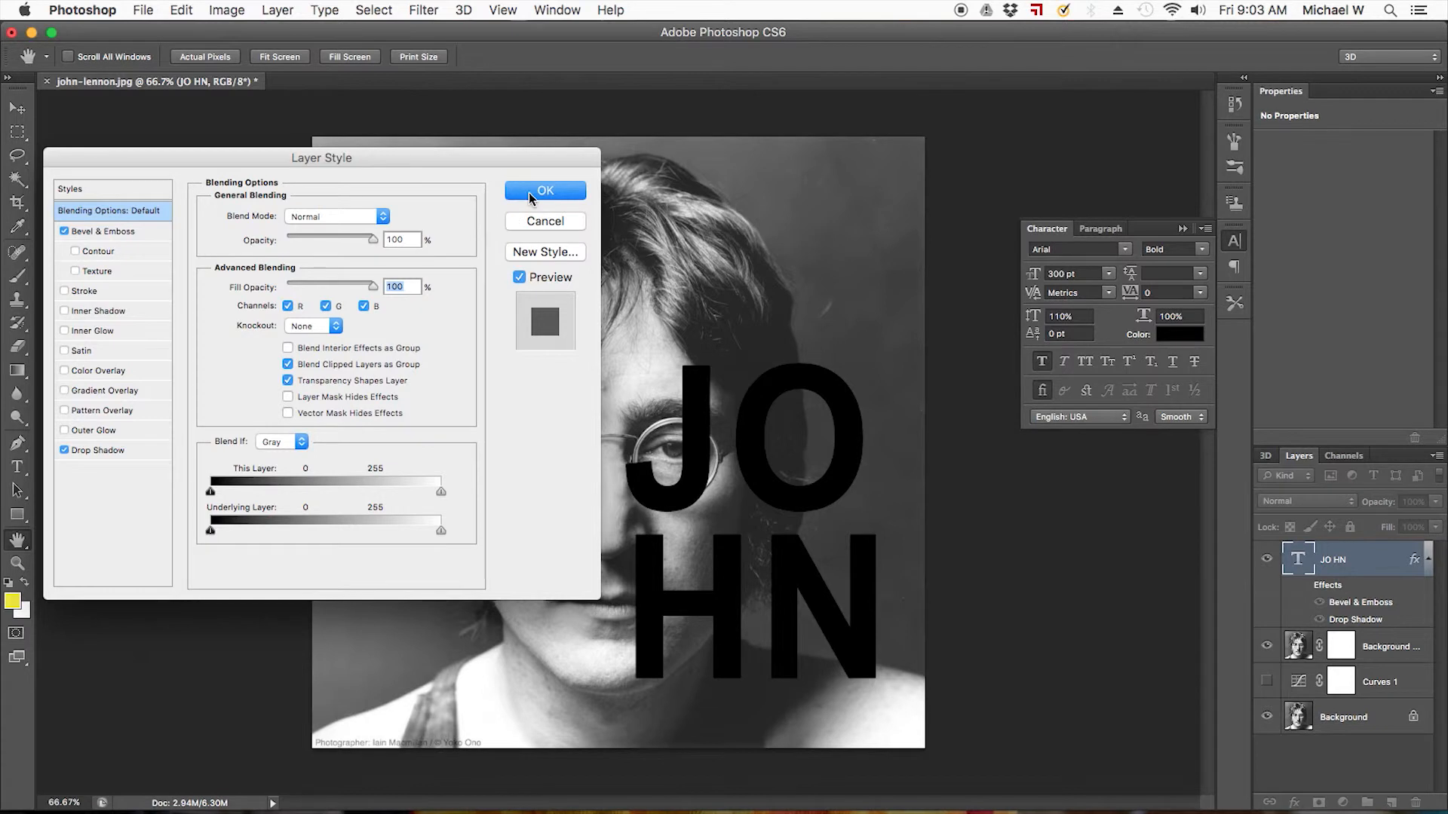
key("Return")
- Load the JO HN letter shapes as a selection and hide the text layer
key("m")
left_click(1298, 559, "super")
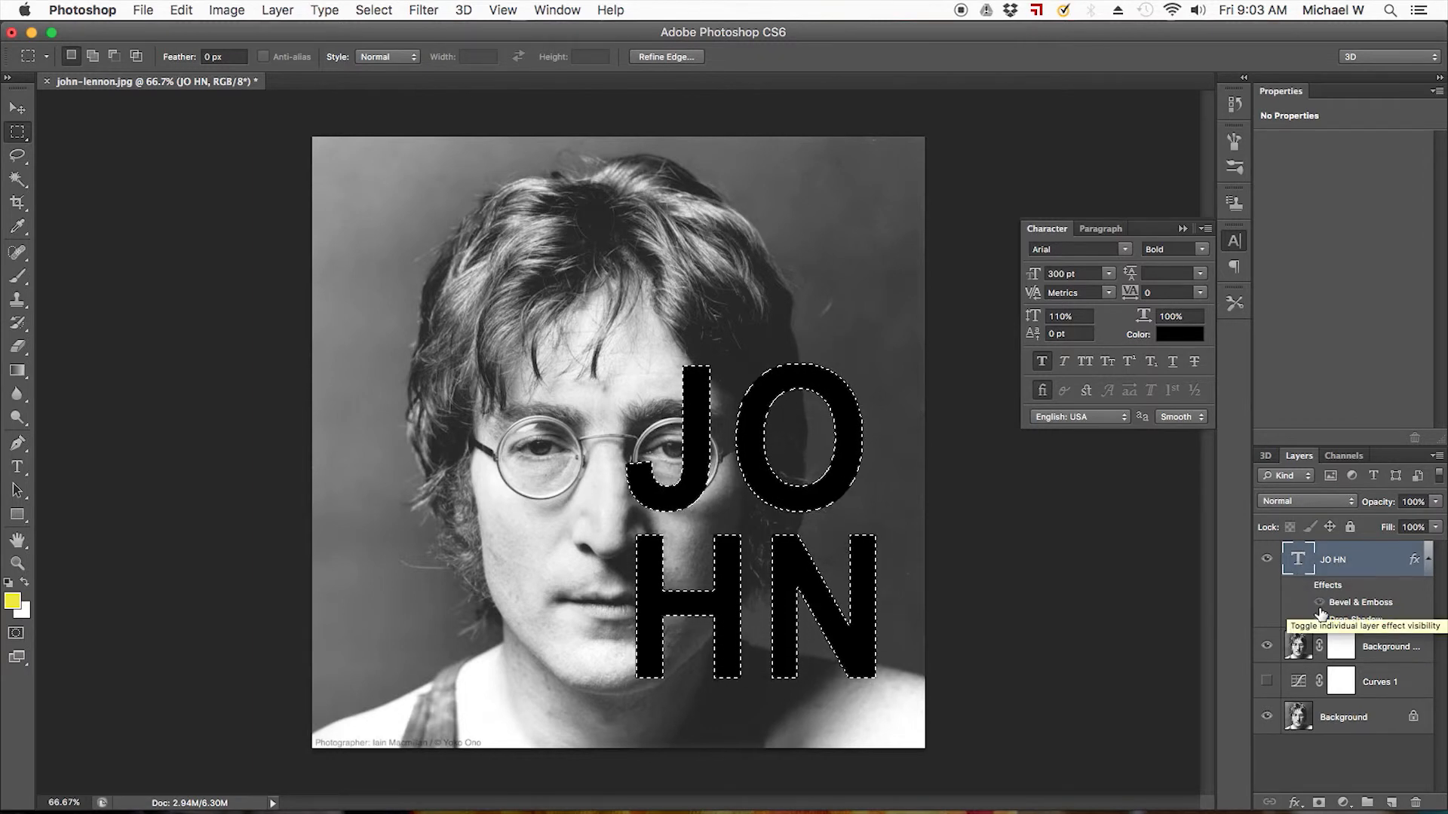
left_click(1266, 559)
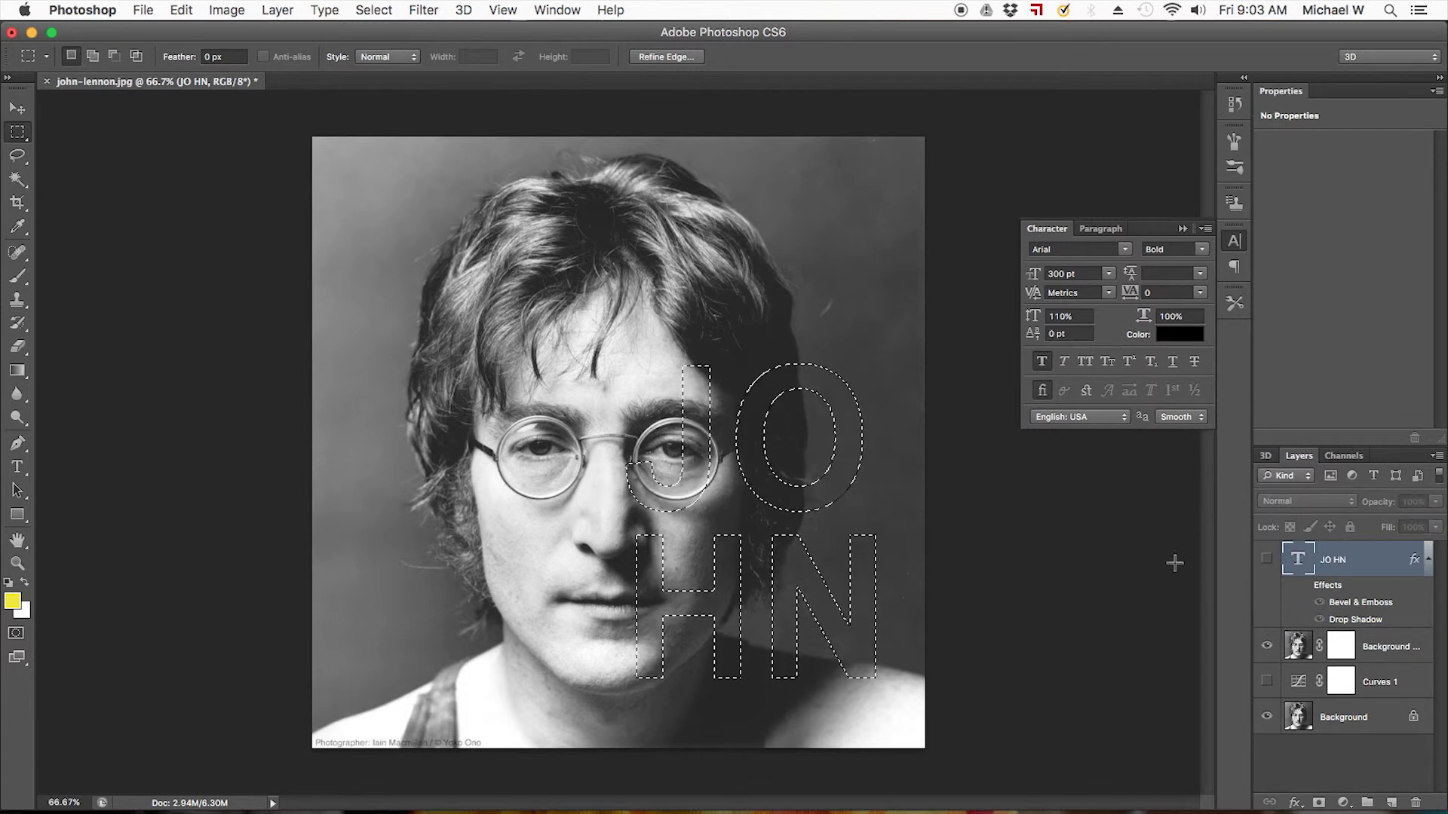
- Hide the Background layer and fill the selected JO HN letter shapes with black on the Background copy layer's mask
left_click(1347, 653)
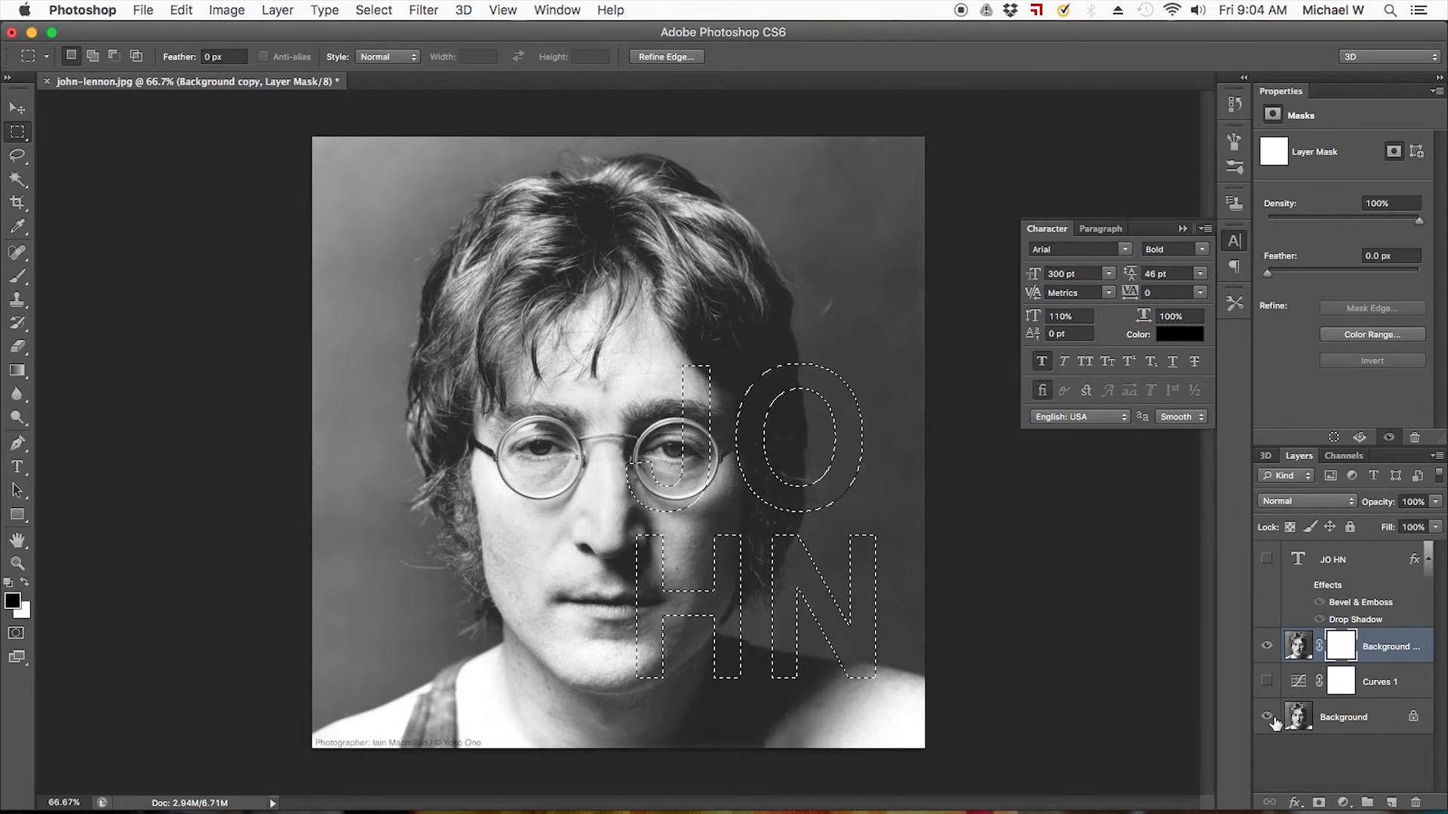
left_click(1268, 717)
left_click(1342, 652)
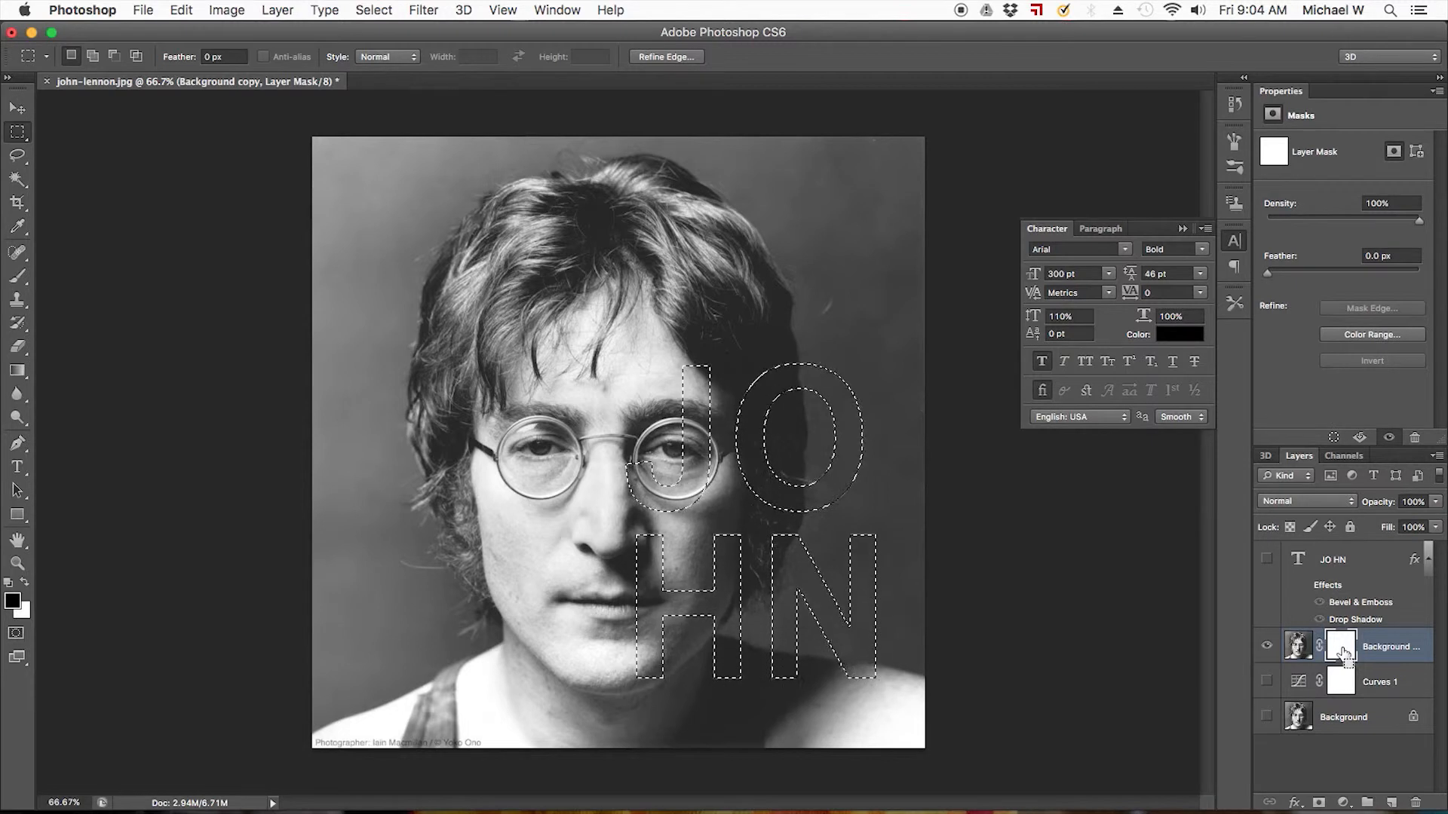
key("super+z")
key("super+z")
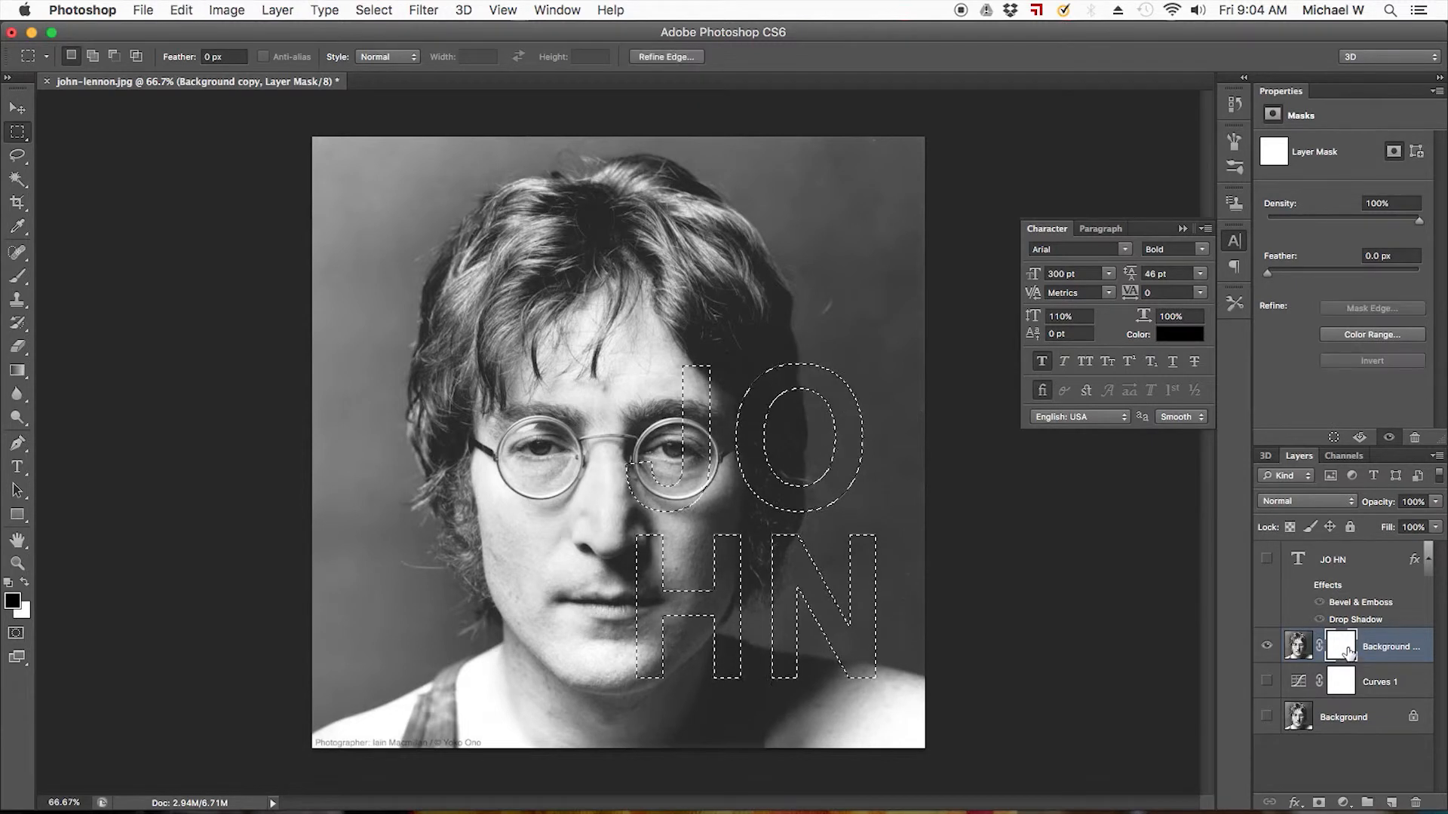
key("x")
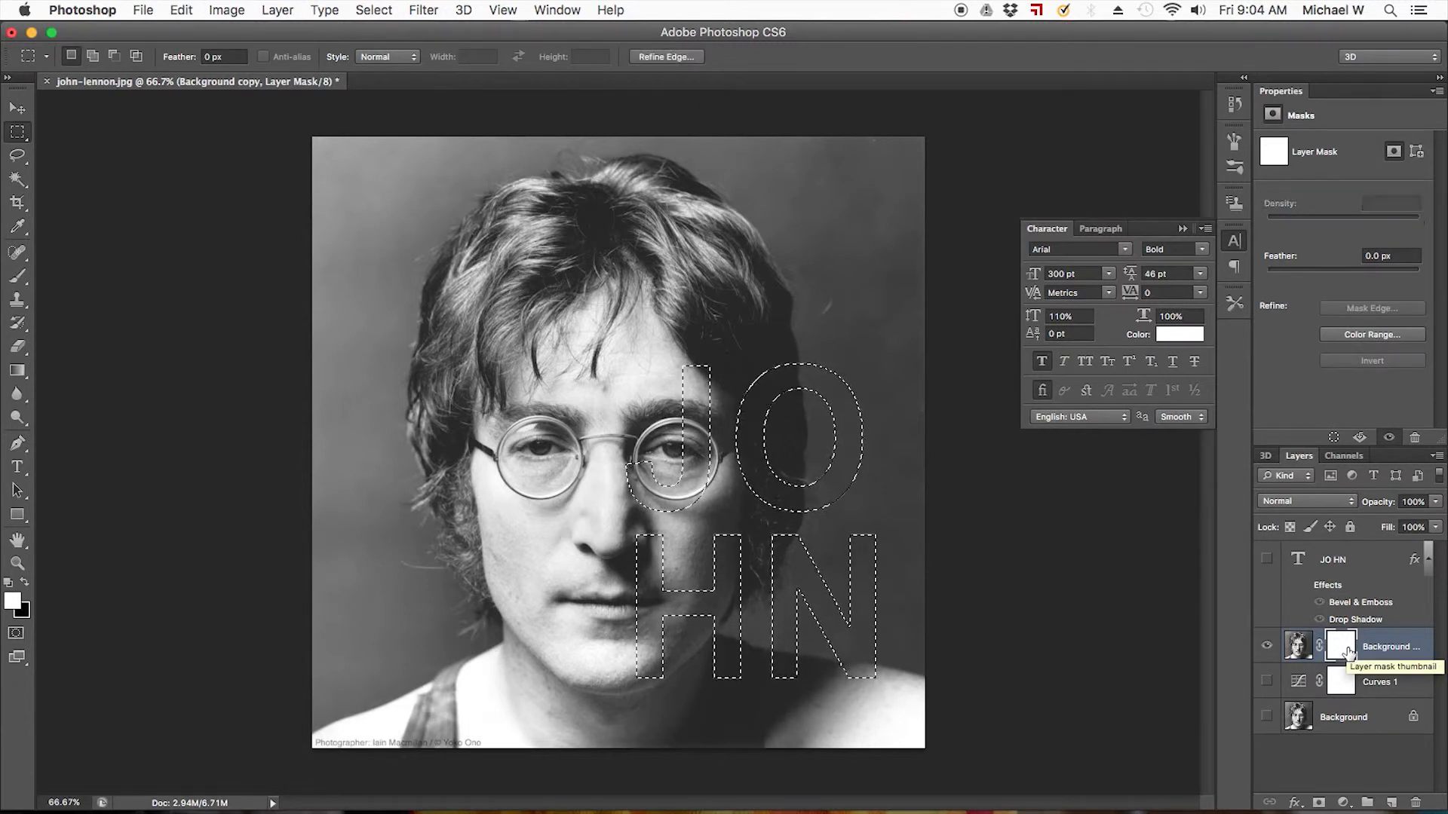
key("super+z")
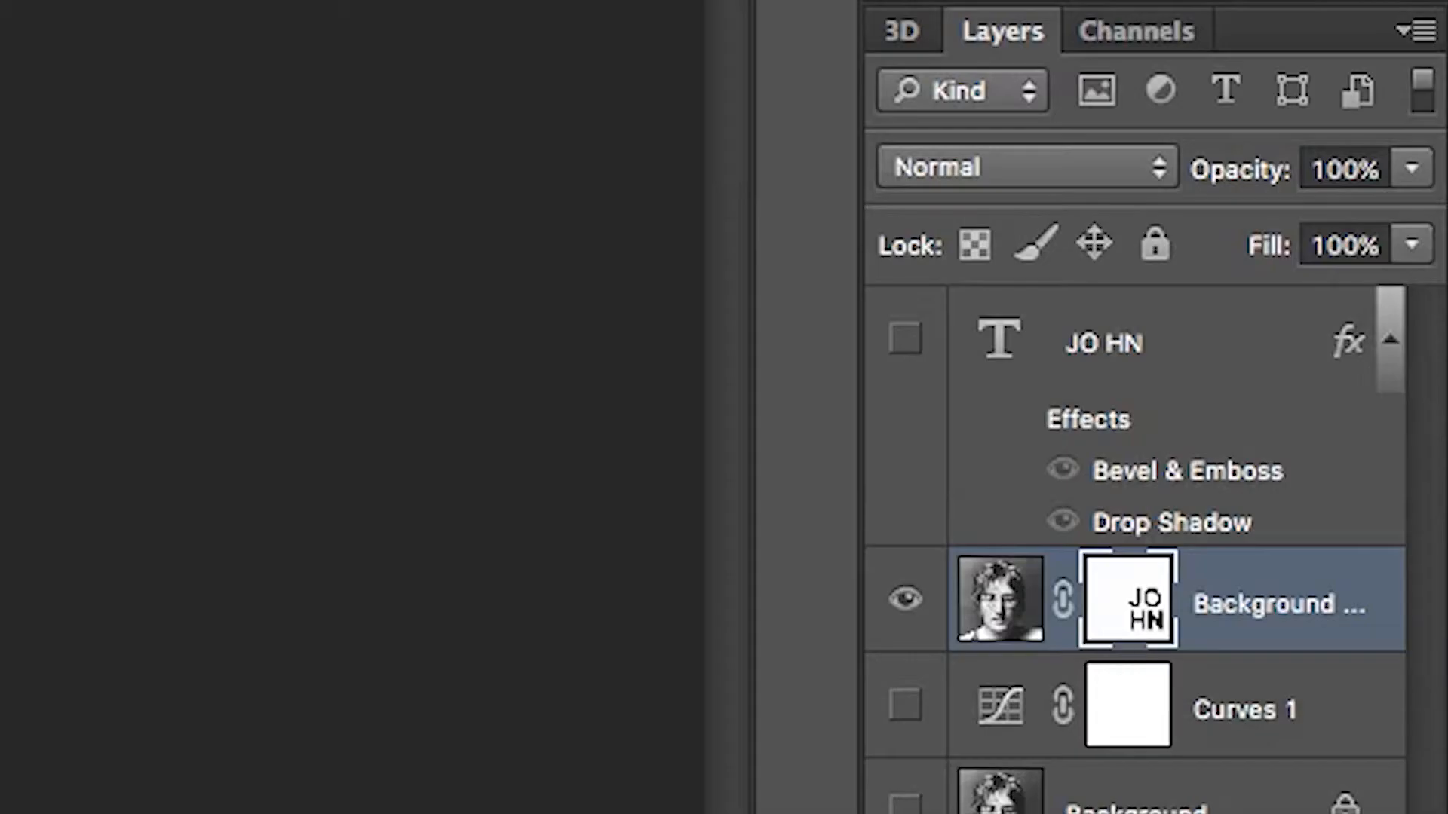
left_click(1350, 761)
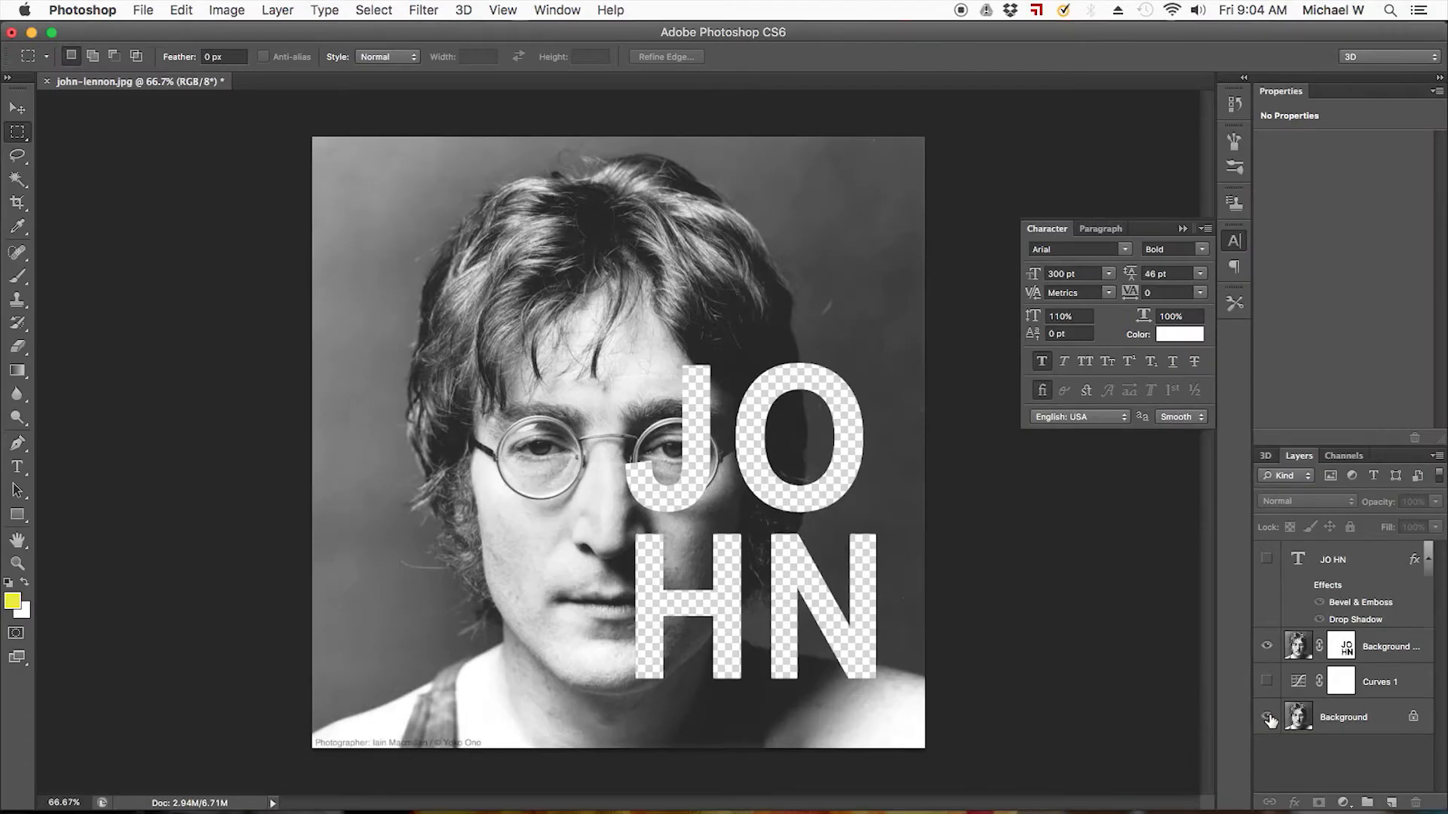
left_click(1270, 720)
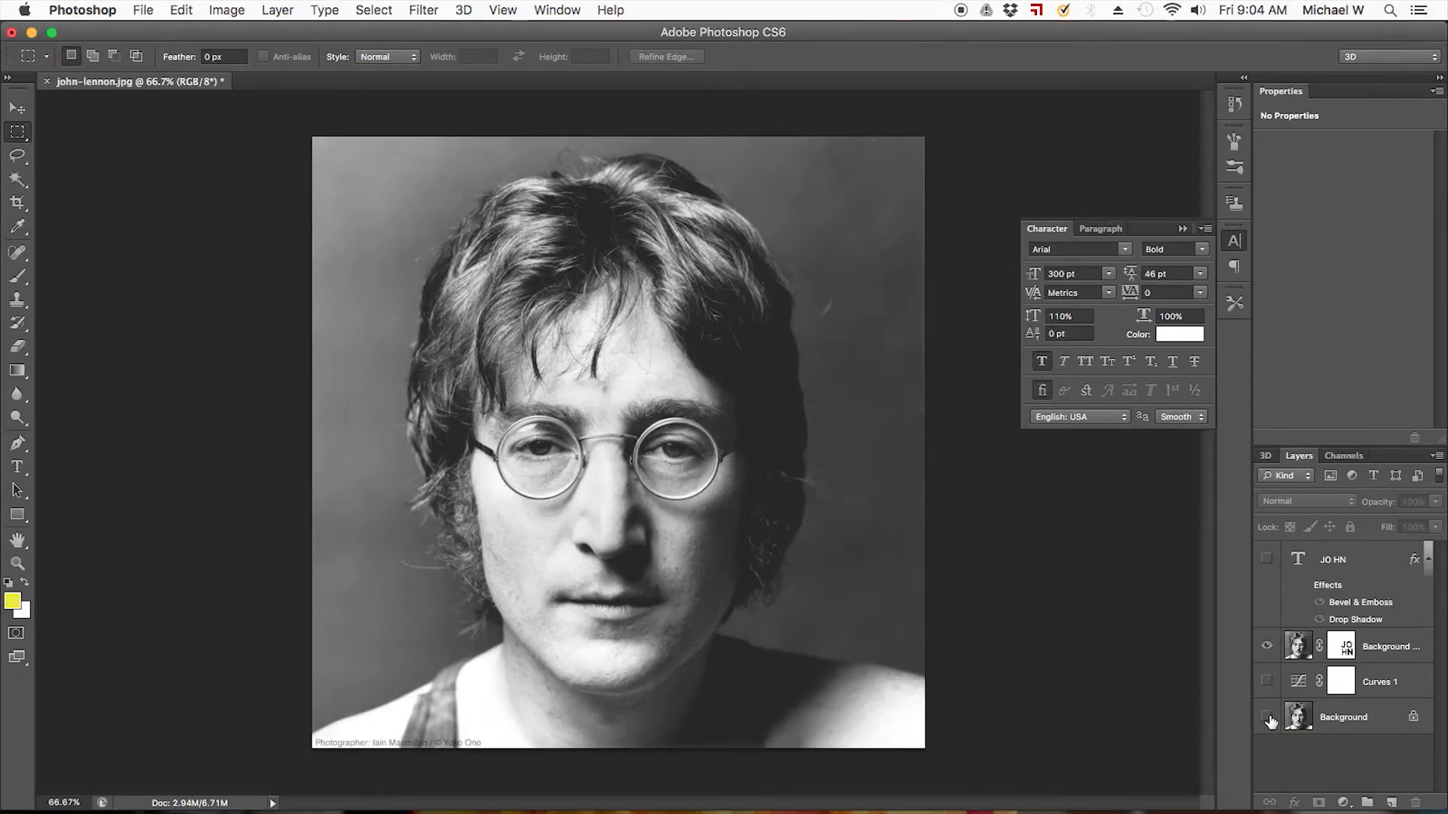
- Fill a rectangle near the image's upper-left corner with black on the Background copy mask and deselect it
left_click(1342, 647)
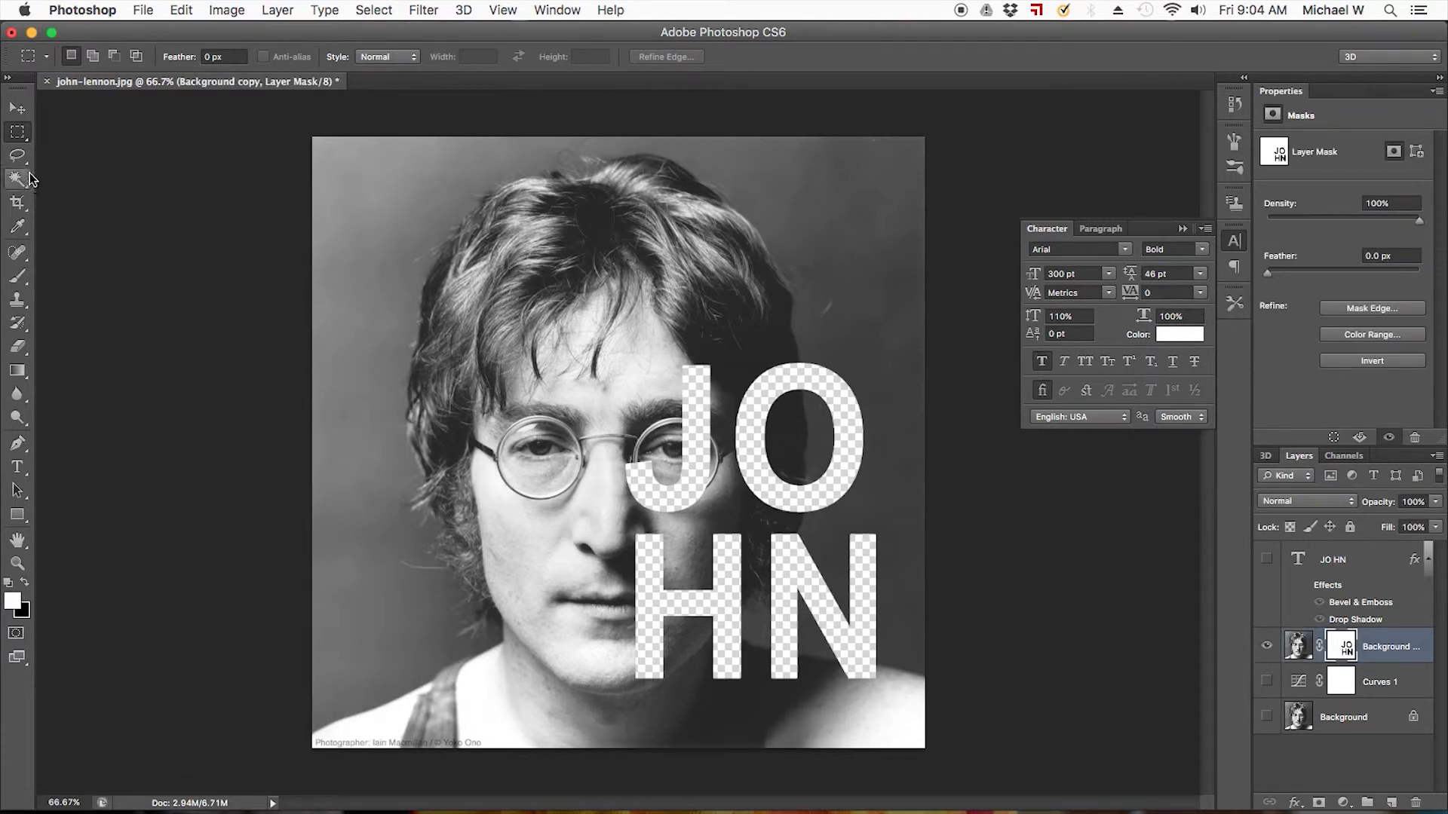
left_click(21, 160)
left_click(19, 132)
left_click_drag(291, 172, 451, 327)
key("BackSpace")
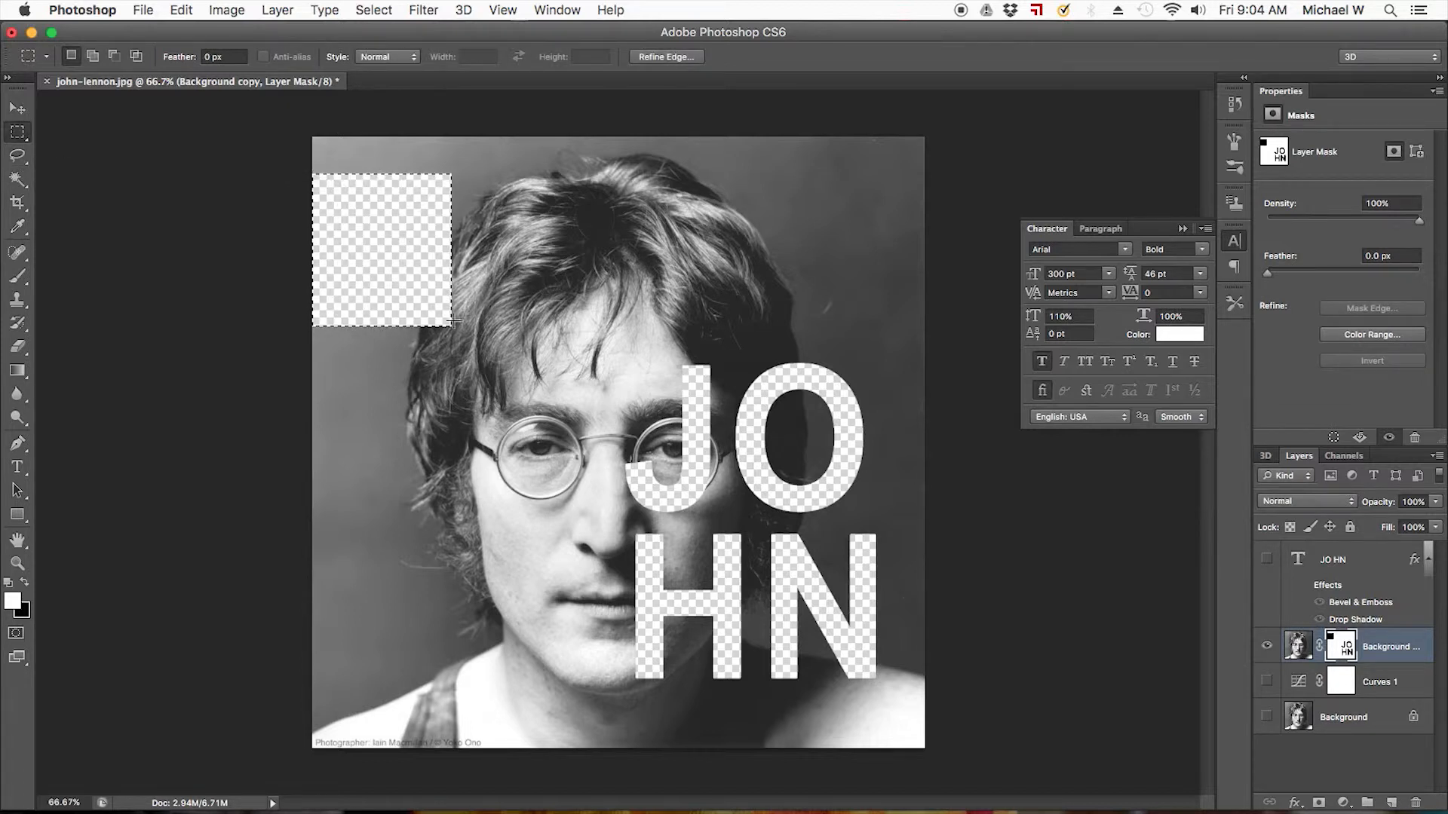
key("super+d")
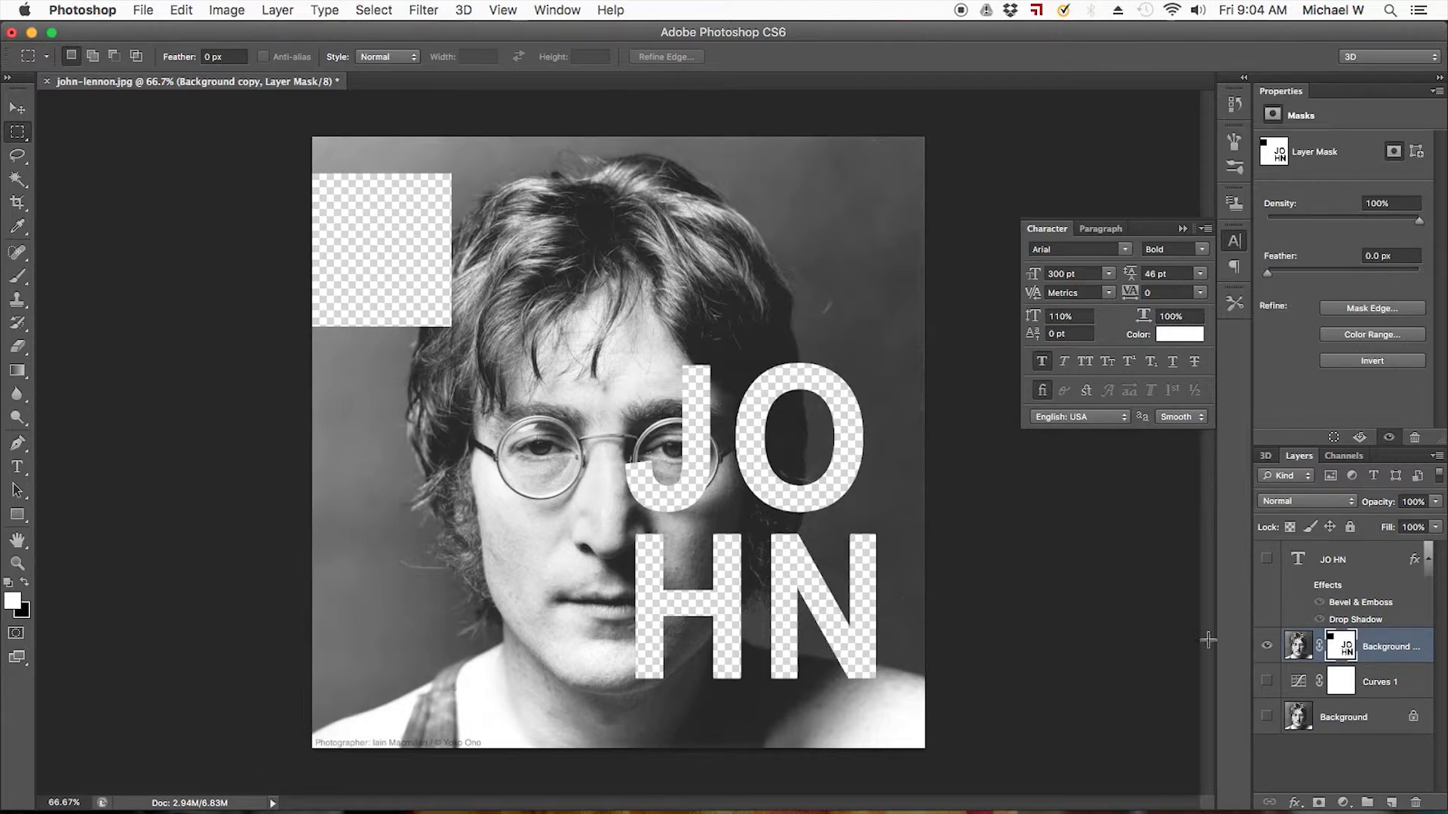
- Fill a larger rectangle over the cut-out upper-left square with white on the Background copy mask, restoring the image
left_click(30, 587)
left_click_drag(313, 145, 577, 412)
key("BackSpace")
key("super+d")
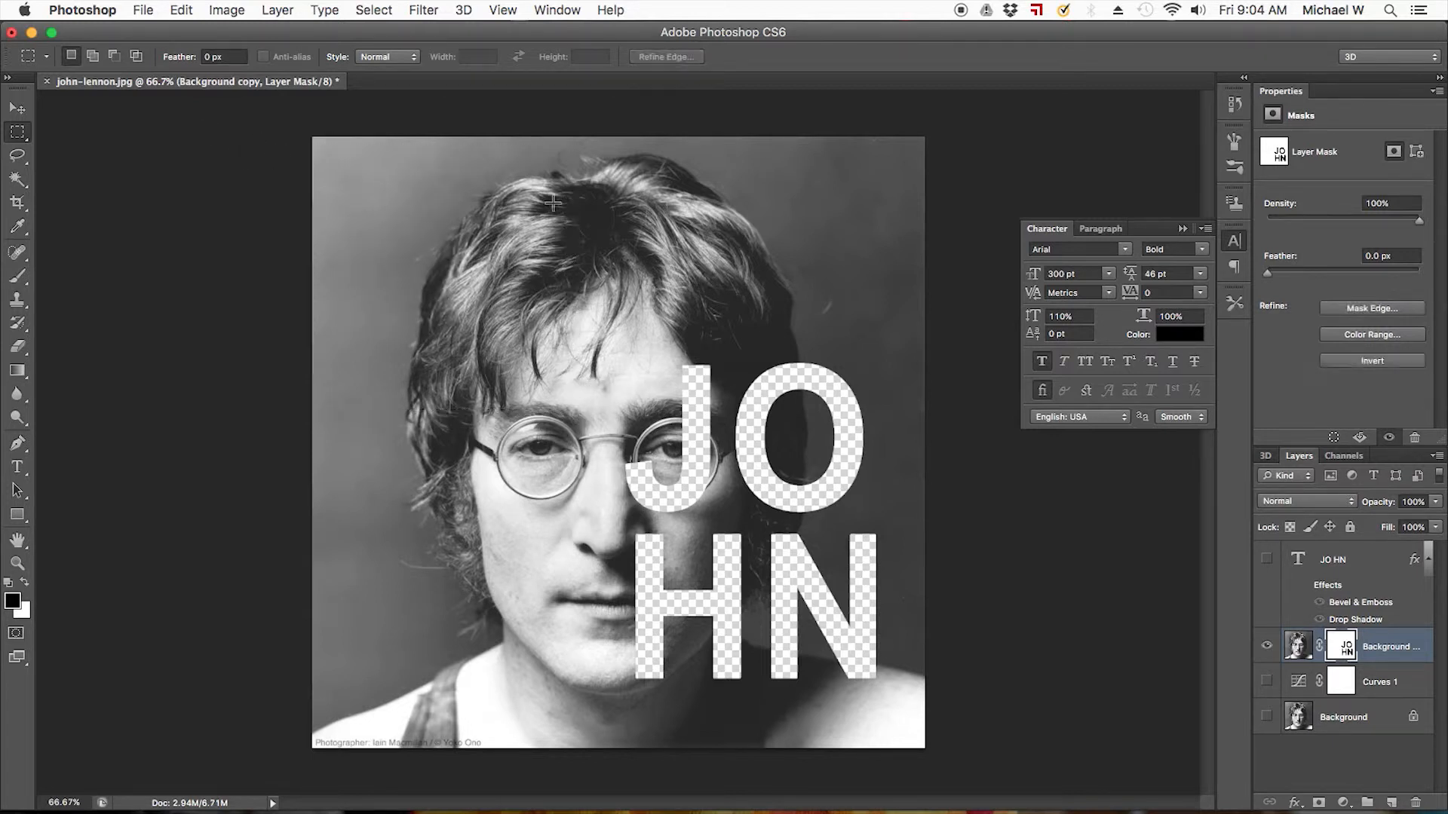
- Fill a rectangle around the letter J with white on the Background copy mask and deselect it
left_click_drag(613, 345, 717, 516)
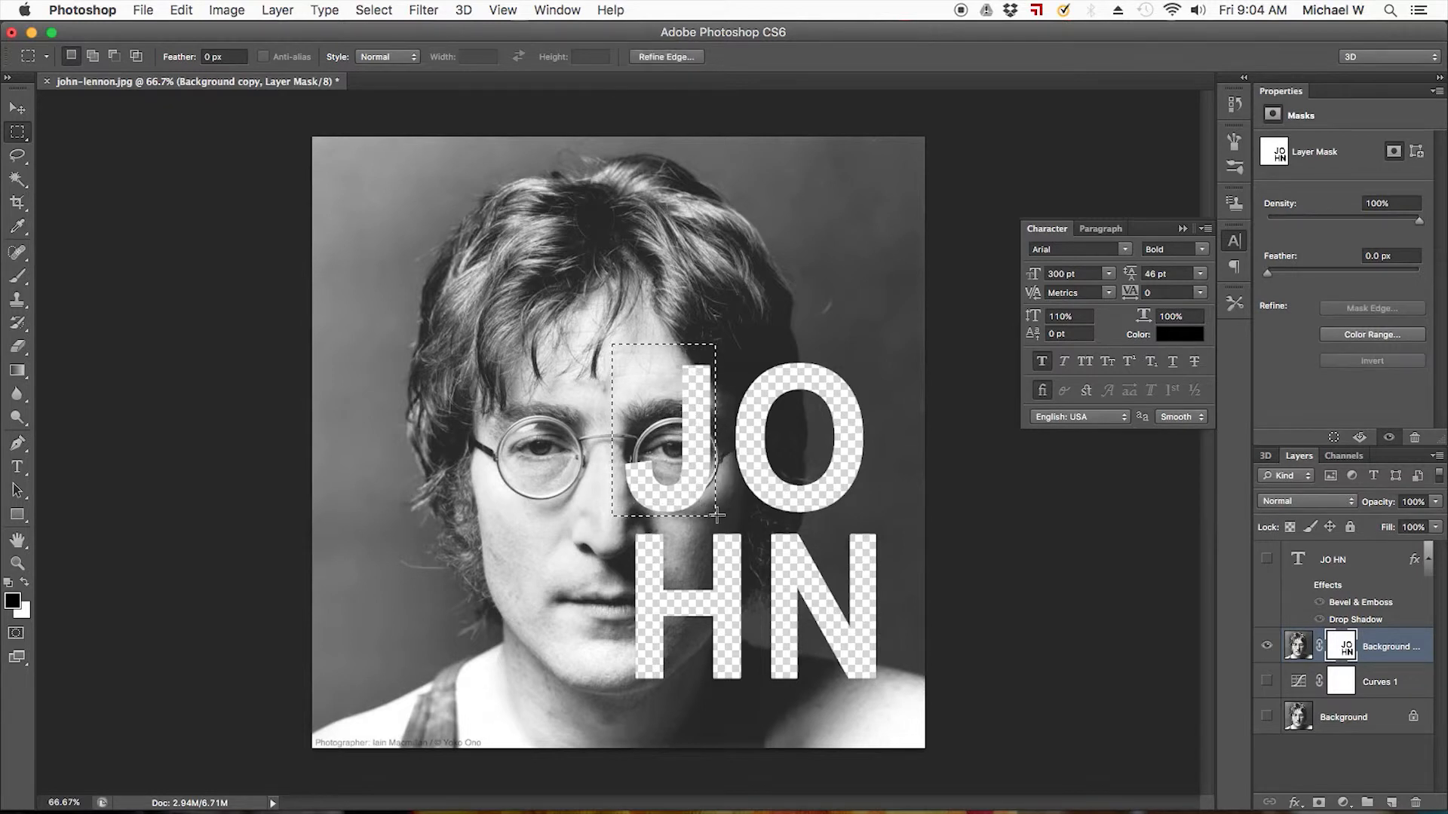
key("BackSpace")
key("super+d")
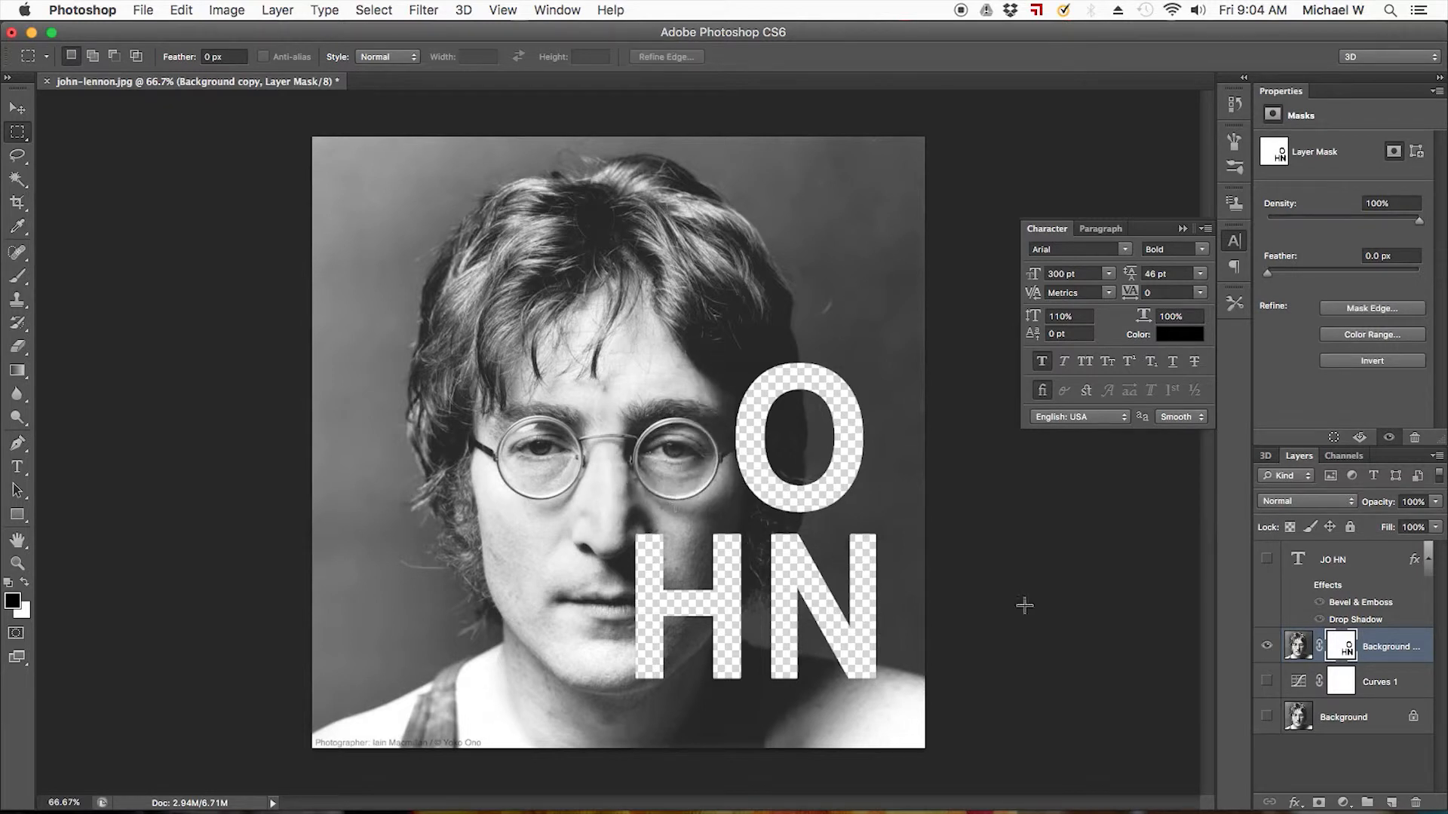
- Hide the Background copy layer, show the Curves 1 and Background layers, and make Curves 1 the active layer
left_click(1300, 647)
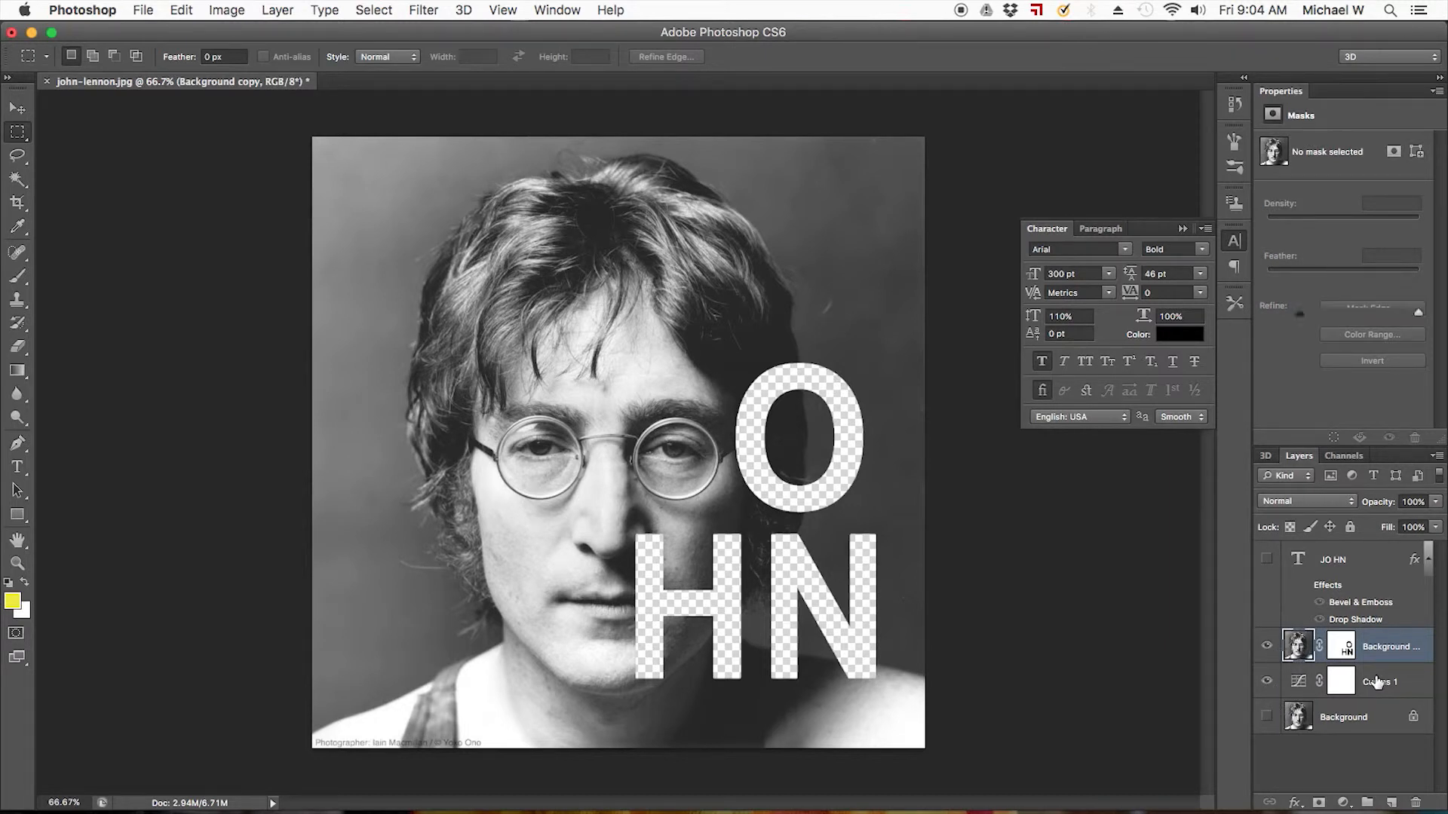
left_click(1377, 682)
left_click(1267, 716)
left_click(1267, 645)
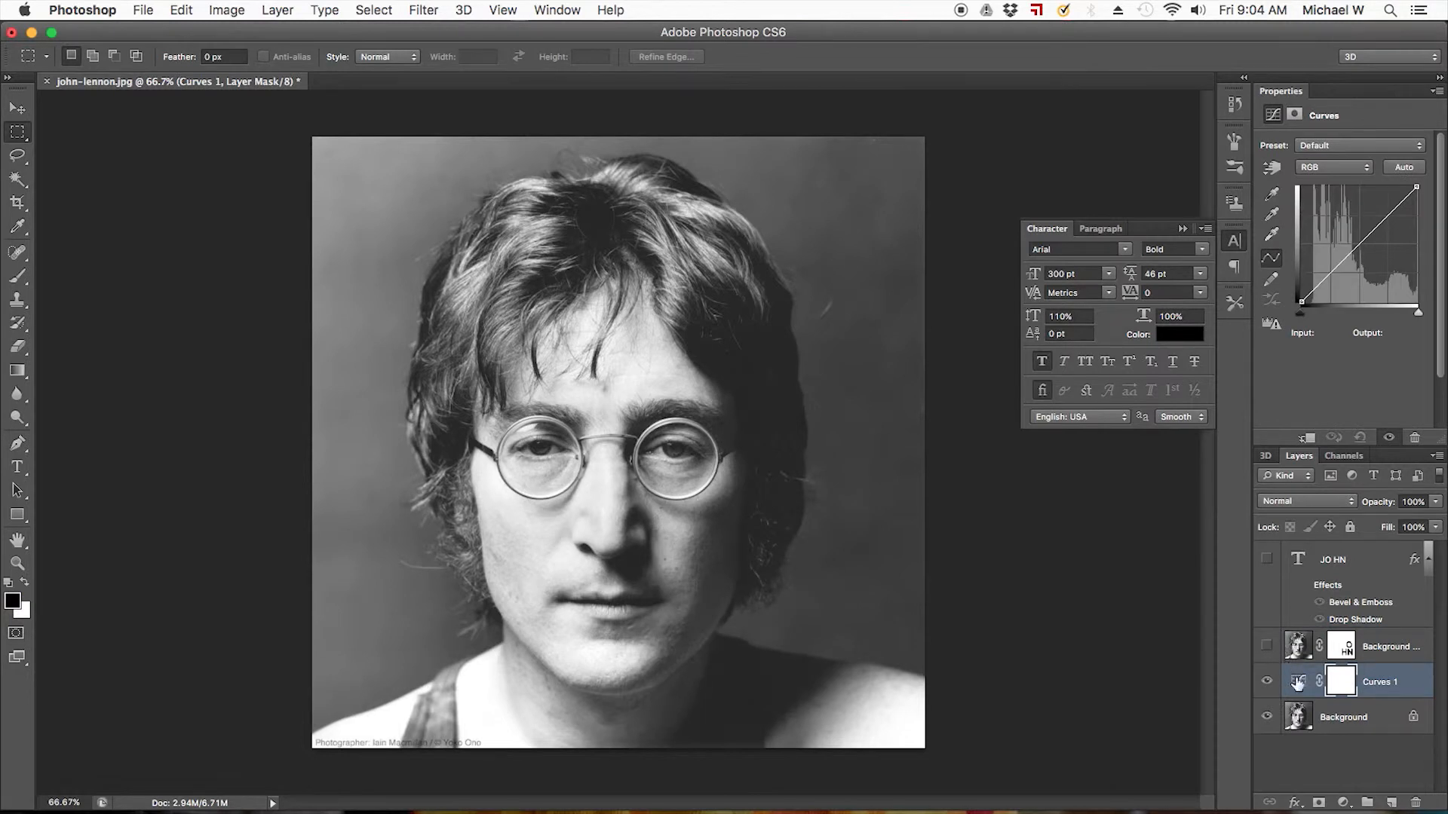
- Load the Background copy layer's mask as a selection
left_click(1347, 650)
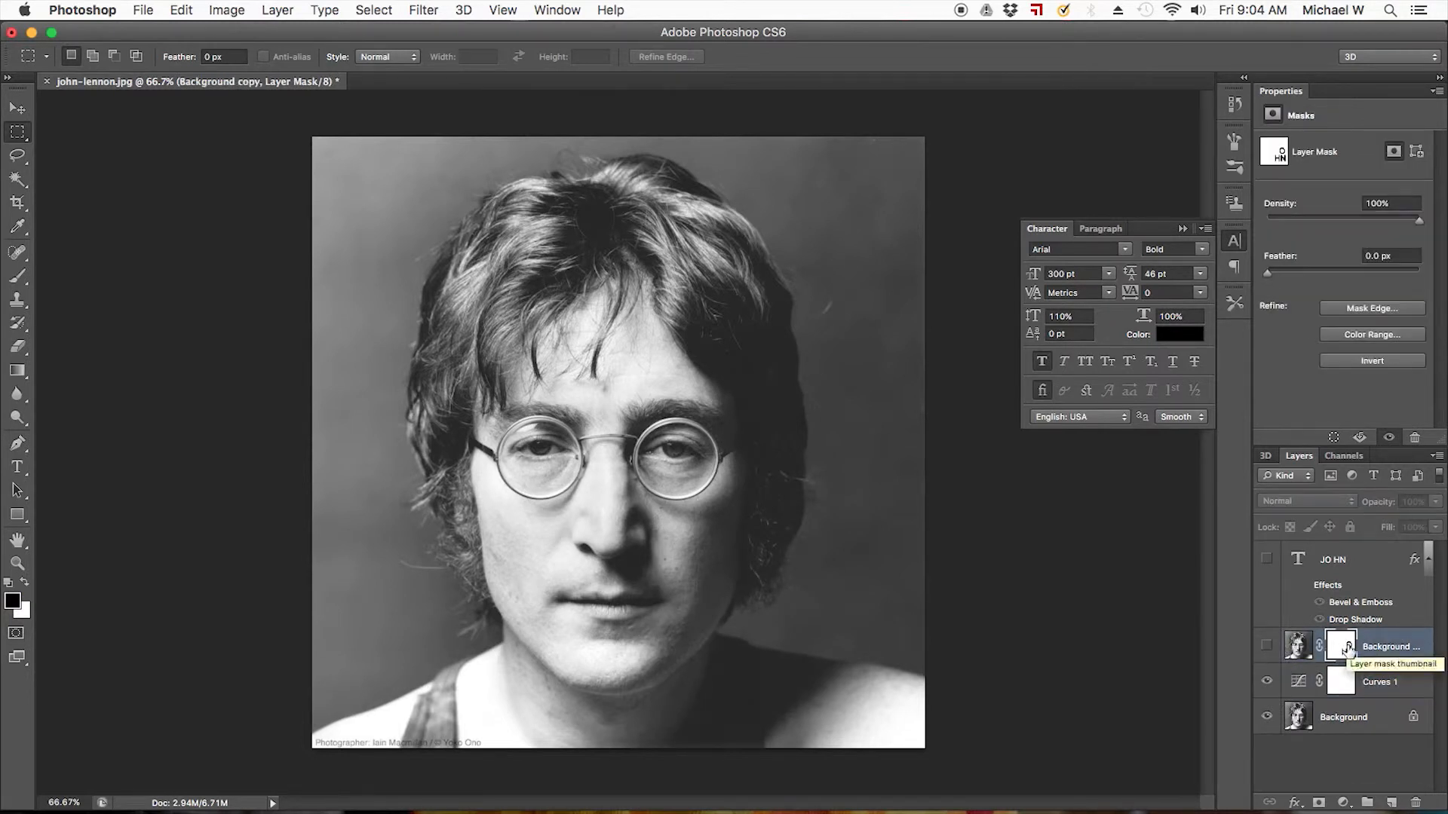
left_click(1348, 648, "super")
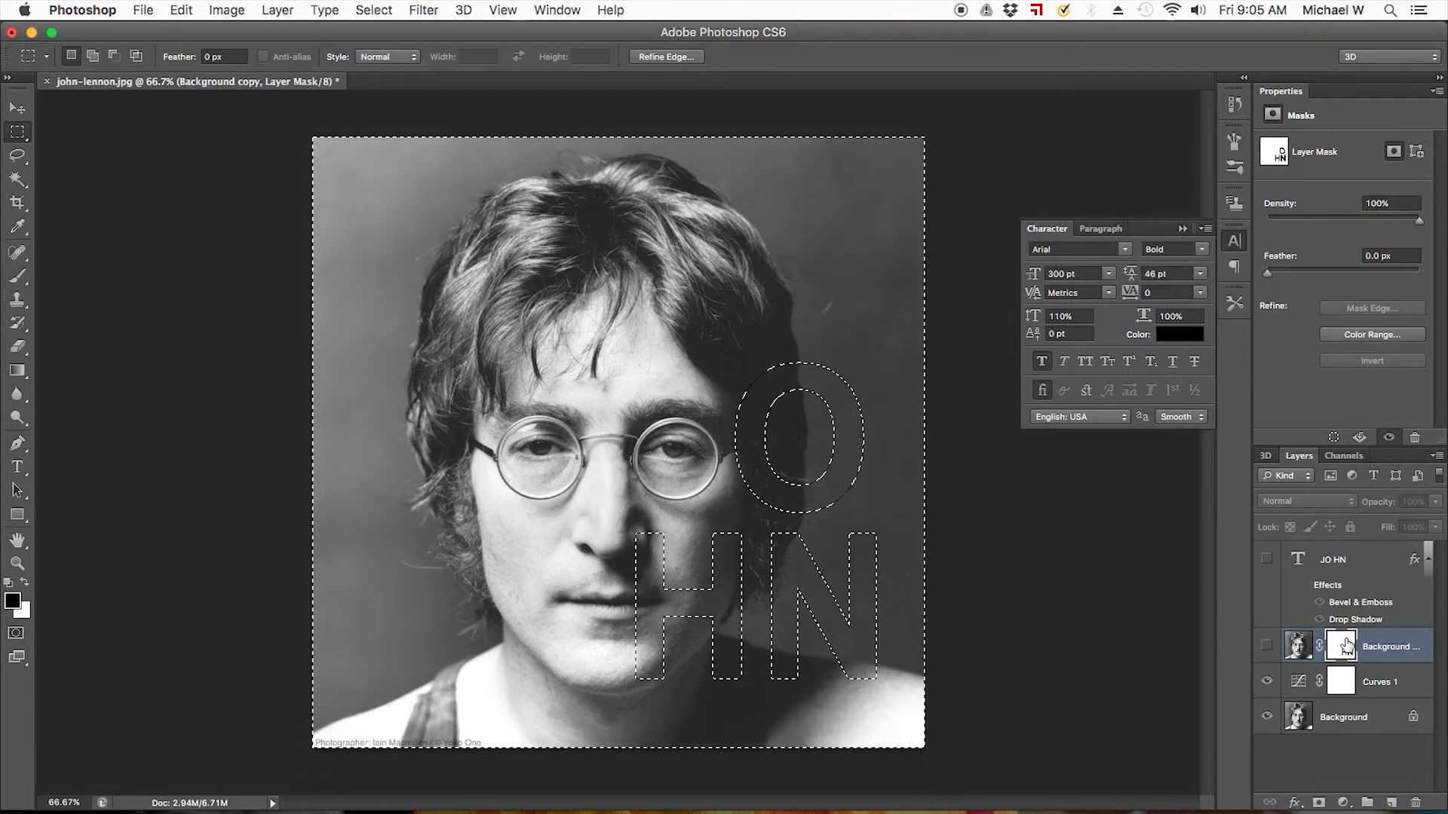
key("super+d")
- Try darkening the whole image with the Curves 1 adjustment at input 162, output 101, and undo it
left_click(1336, 688)
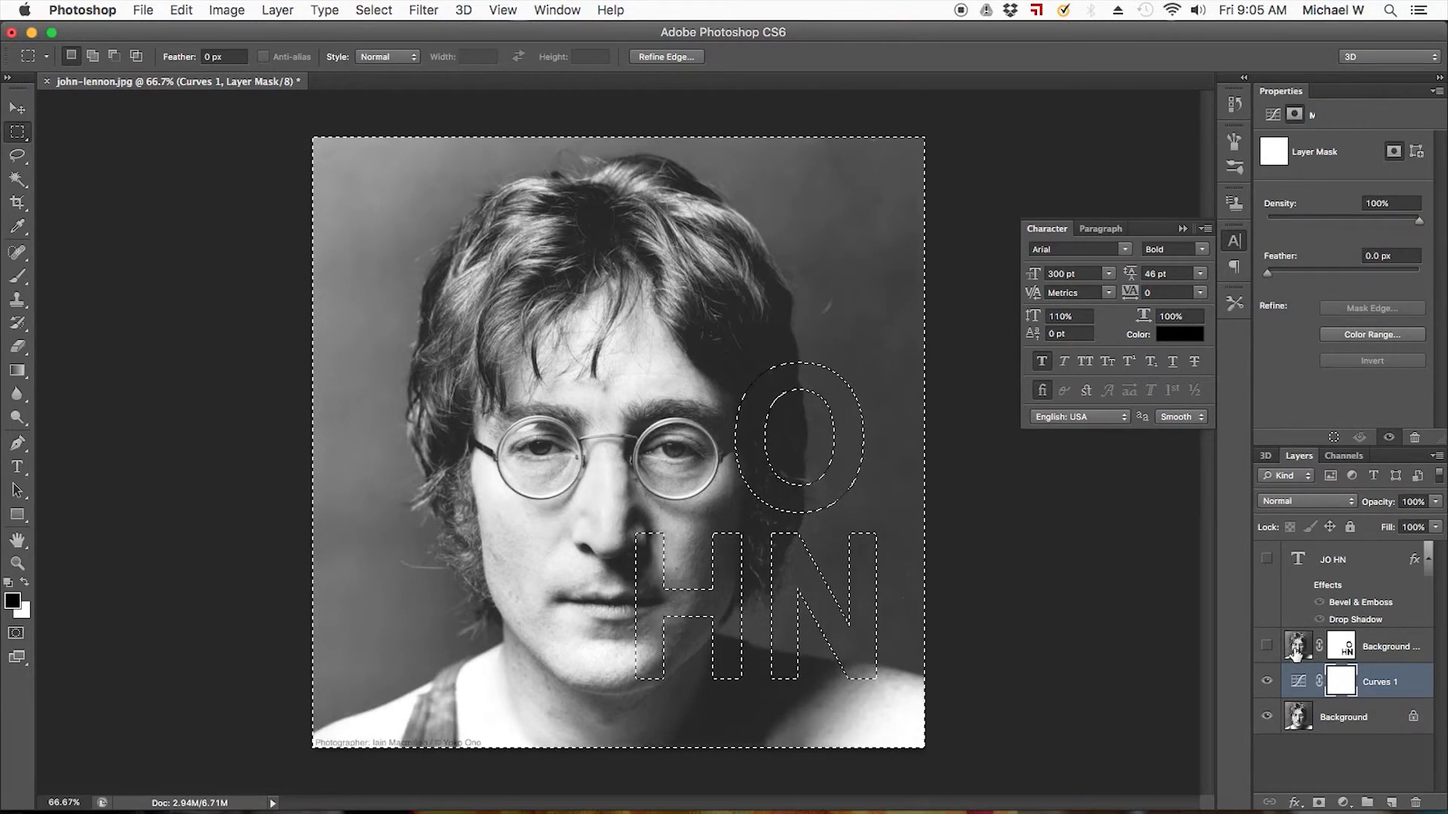
left_click(1300, 682)
mouse_move(1348, 256)
left_mouse_down()
mouse_move(1349, 236)
mouse_move(1375, 256)
left_mouse_up()
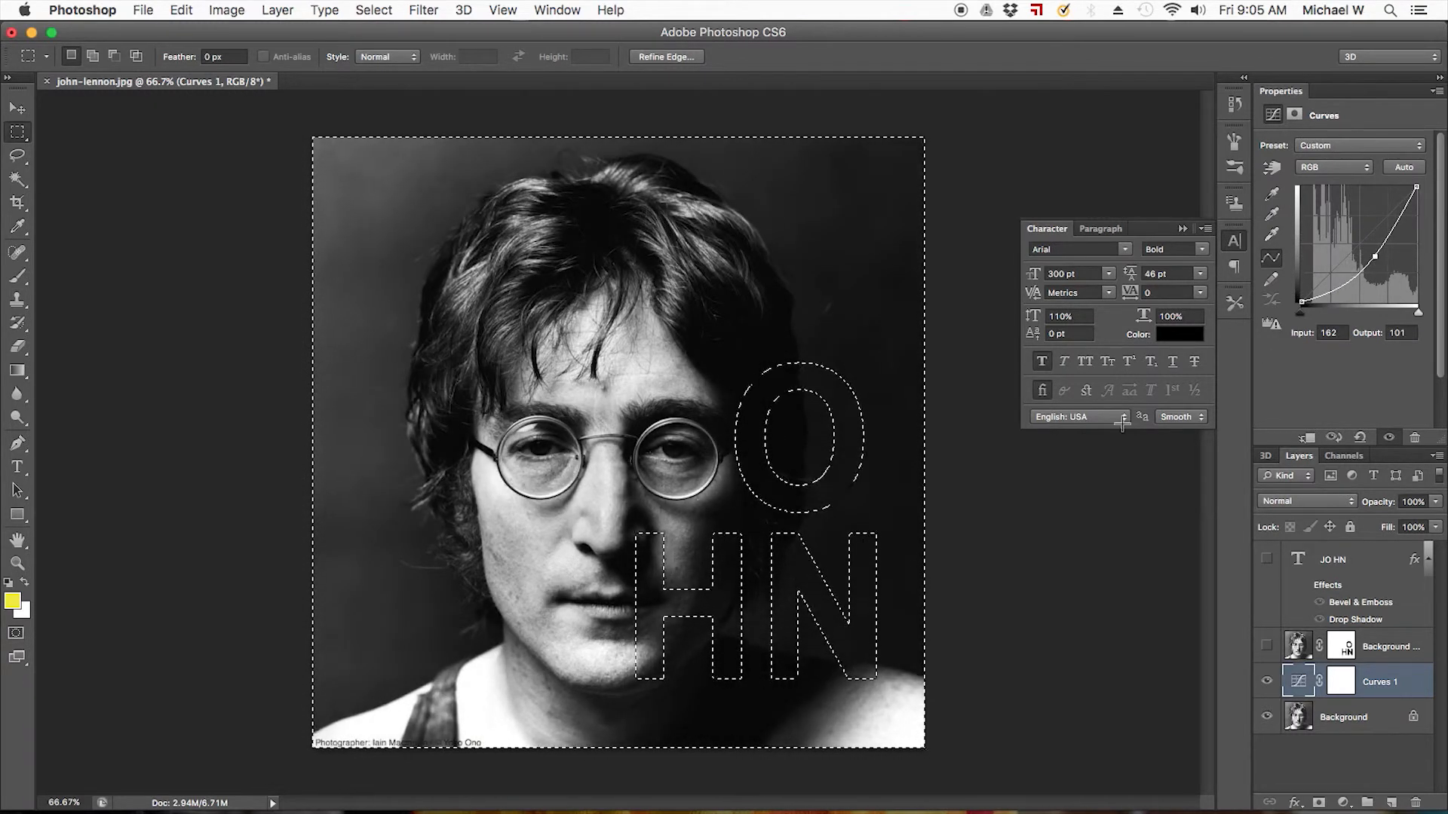
key("super+z")
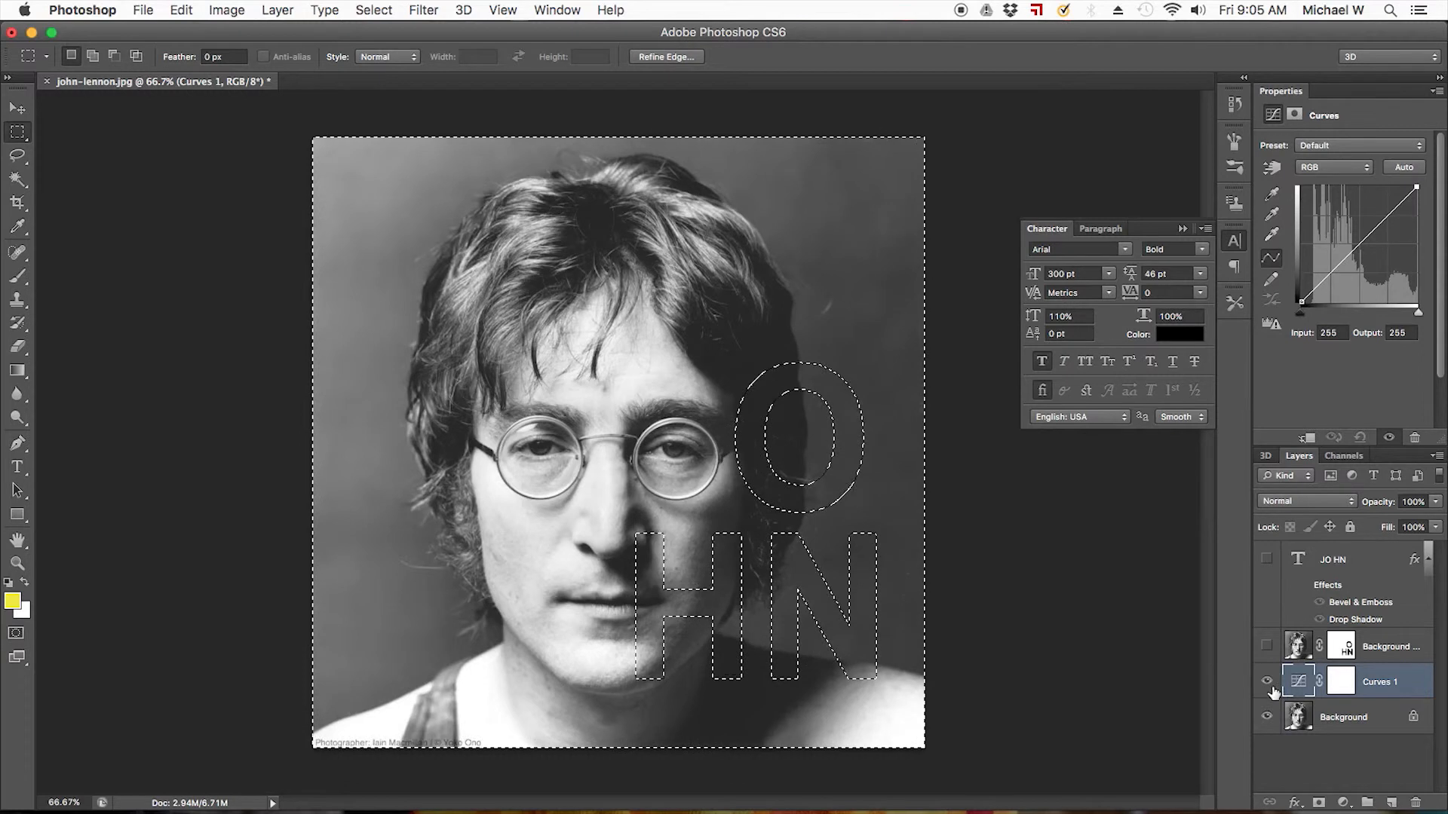
- Delete the Curves 1 adjustment layer
right_click(1376, 681)
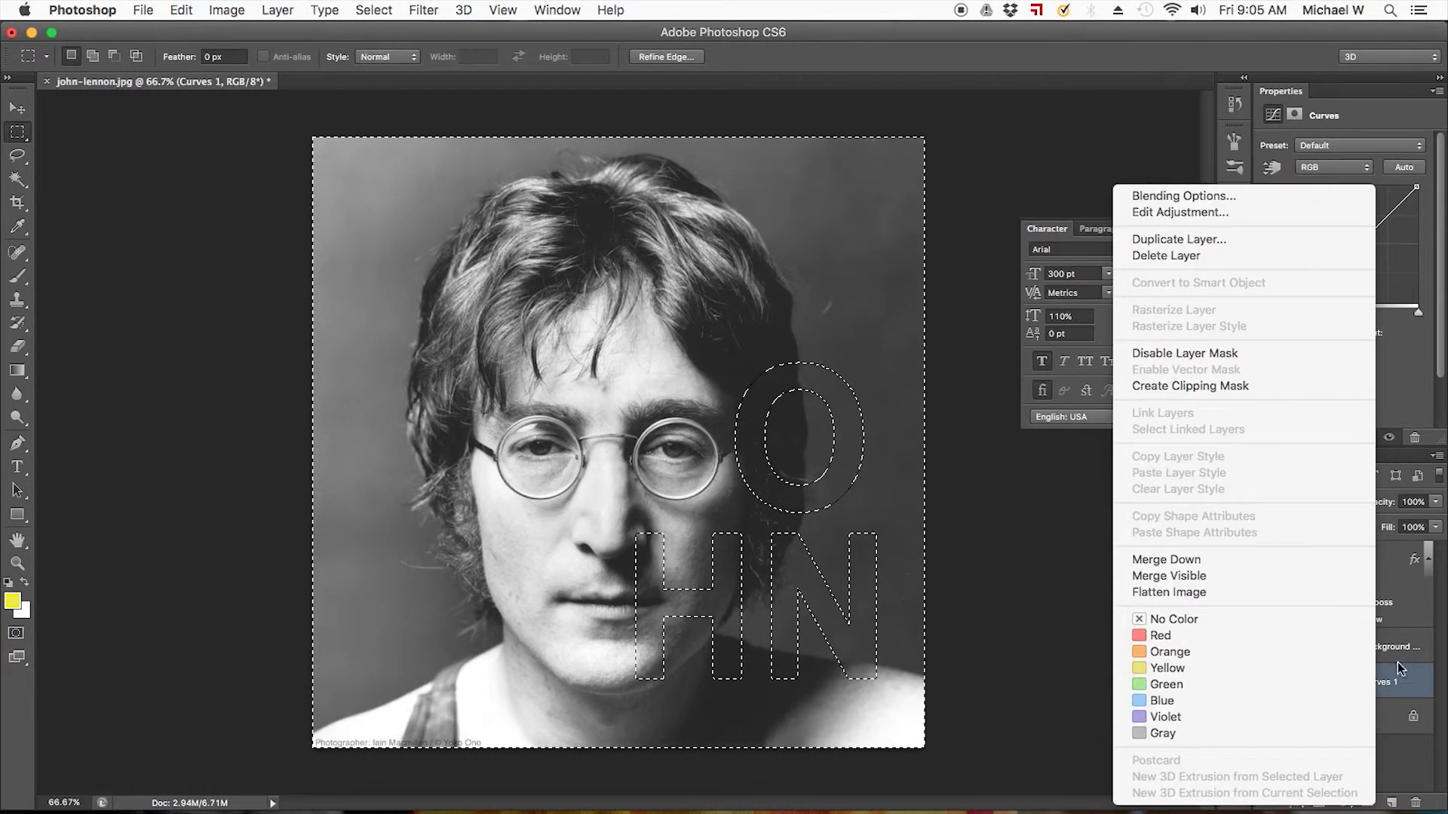
left_click(1244, 255)
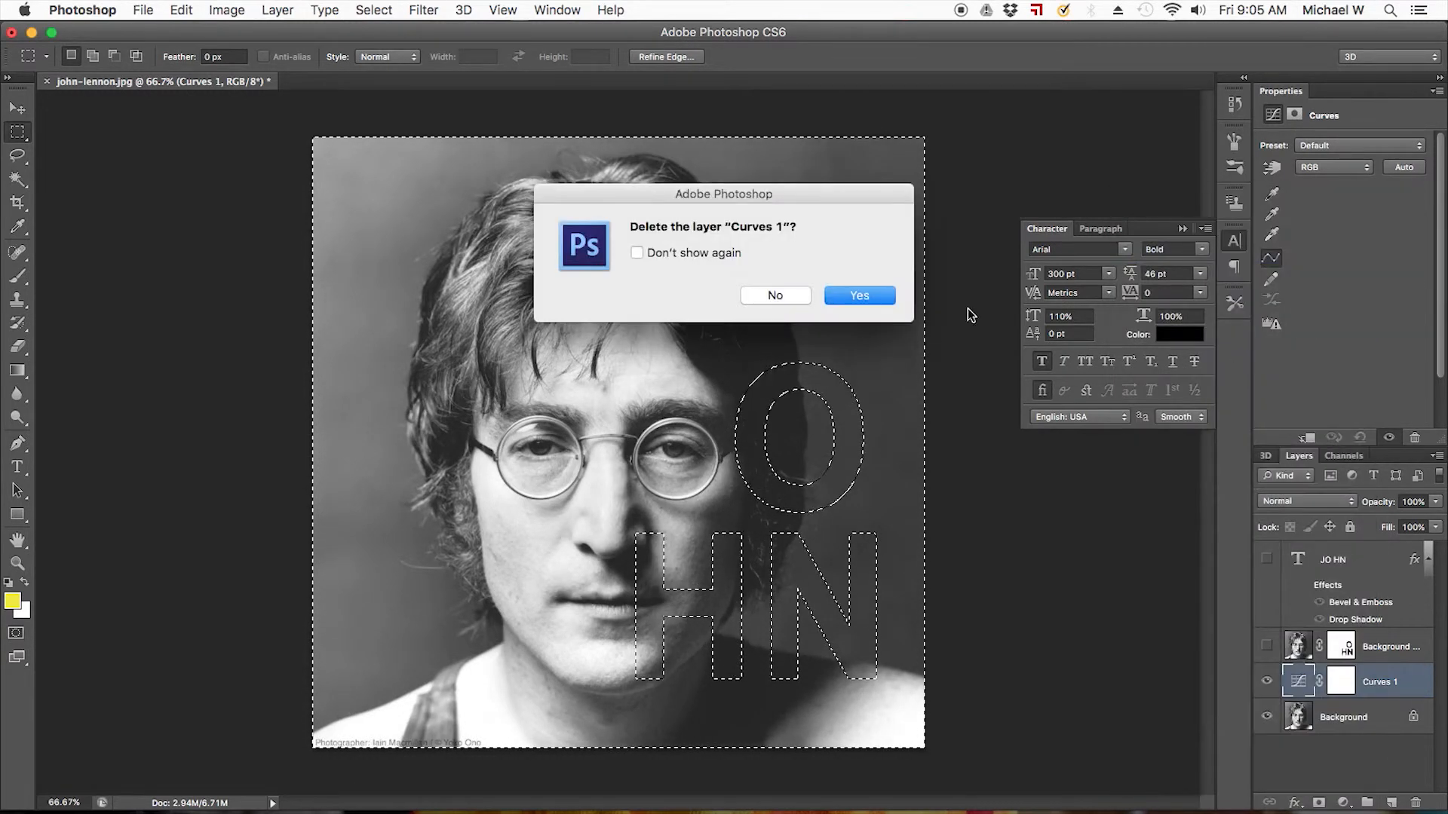
left_click(859, 296)
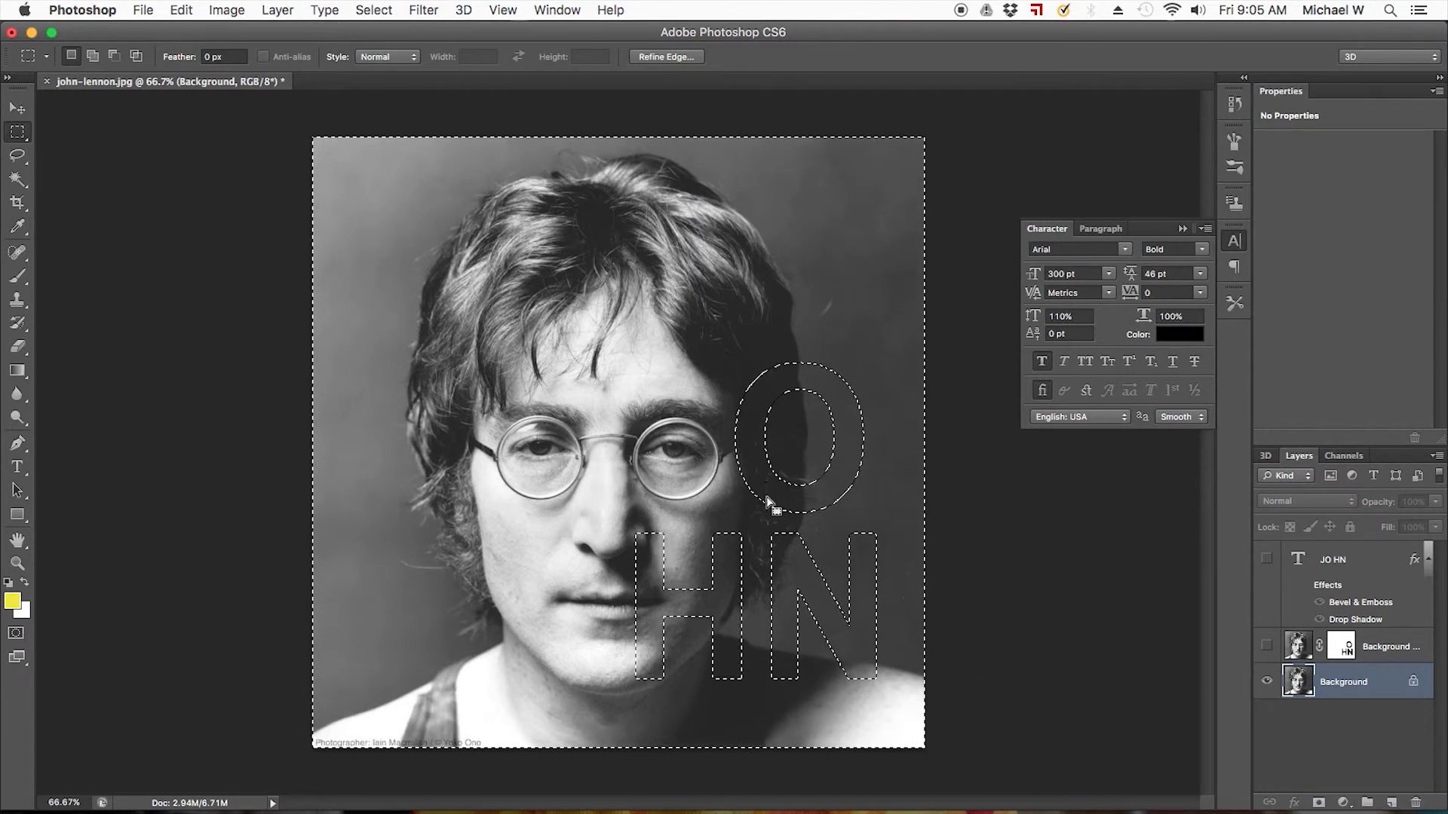
- Add a Curves adjustment layer masked by the current selection above Background and pull its curve down to input 162, output 96
left_click(1343, 802)
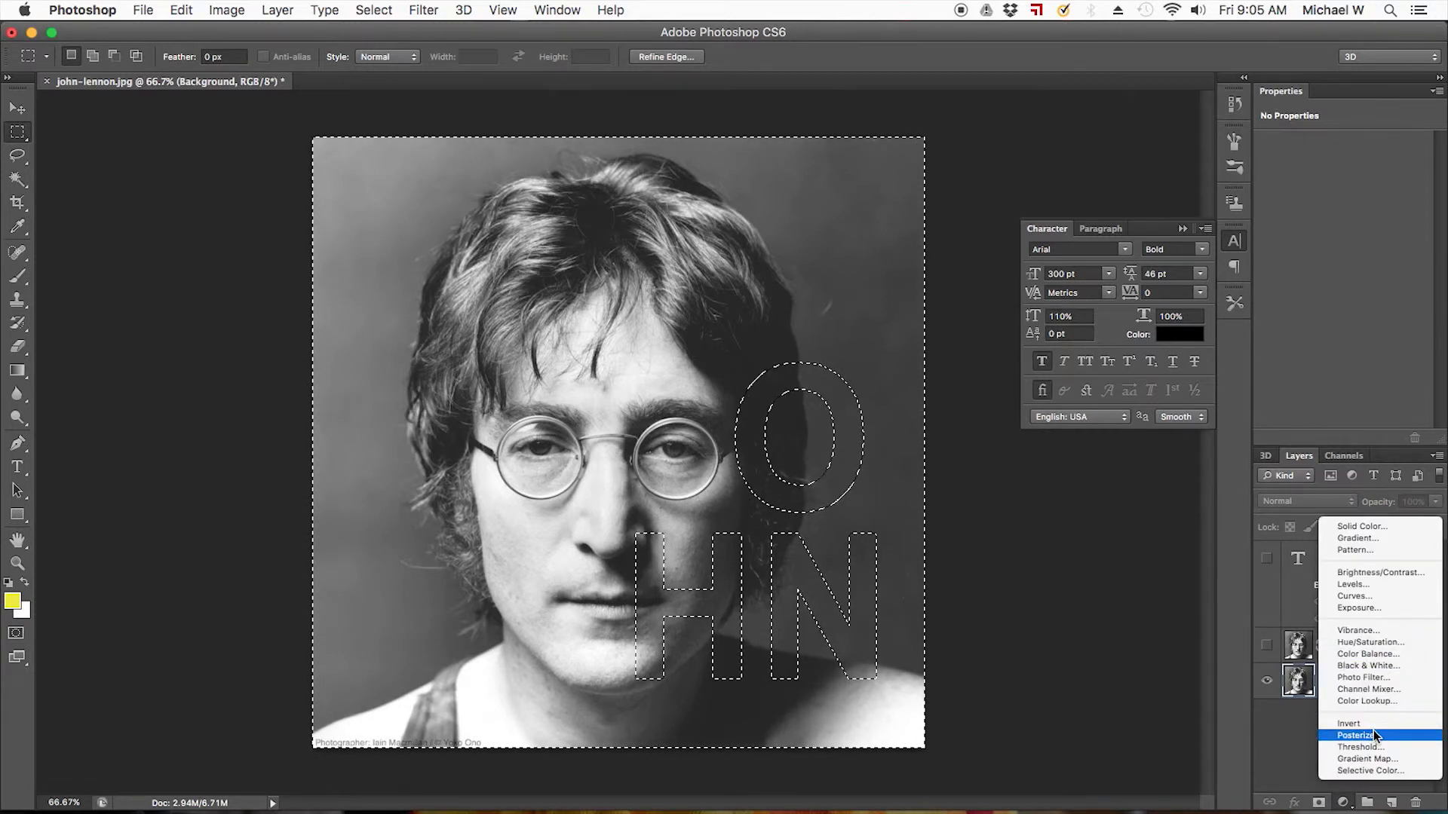
left_click(1373, 596)
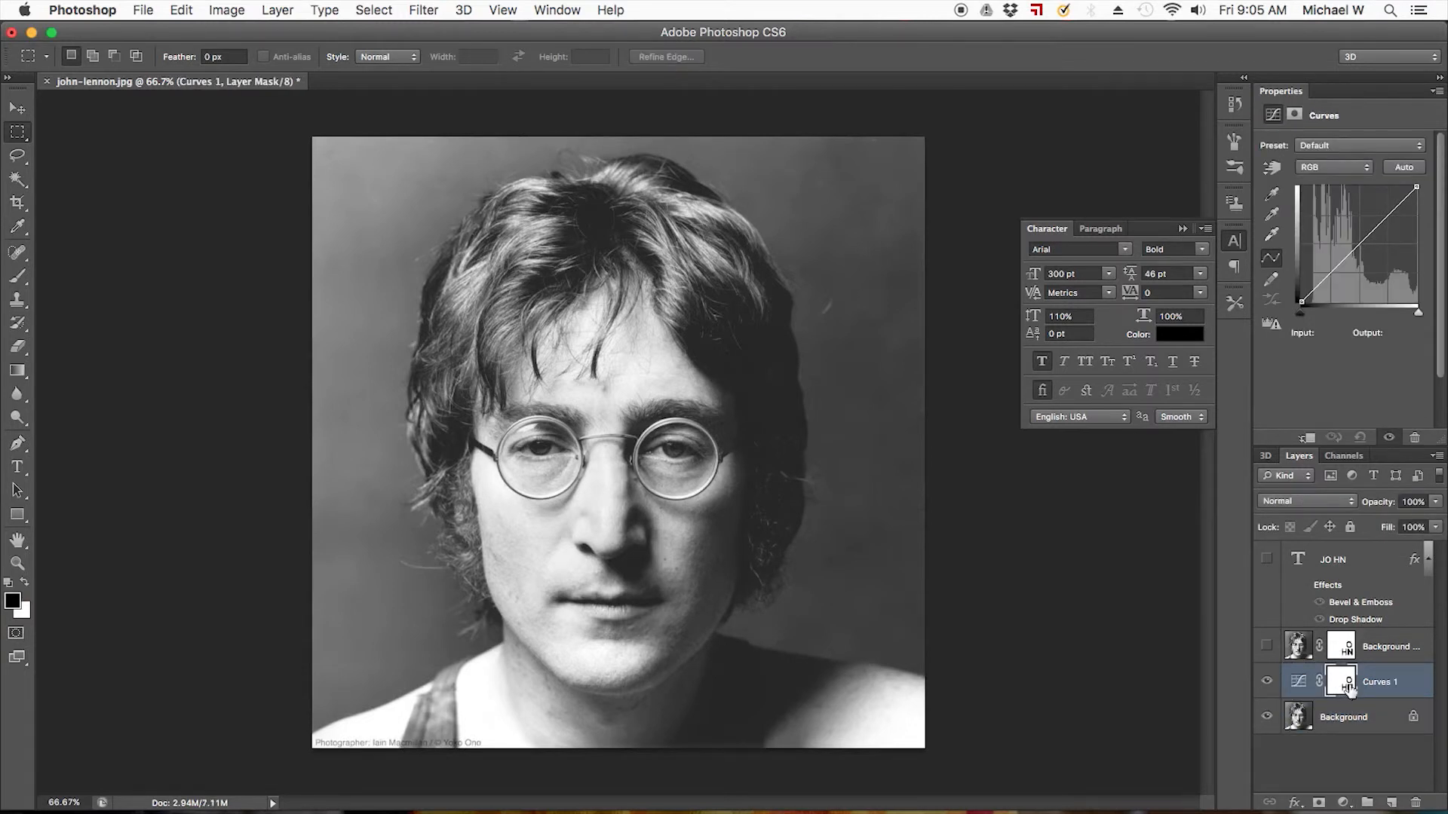
left_click_drag(1357, 254, 1375, 259)
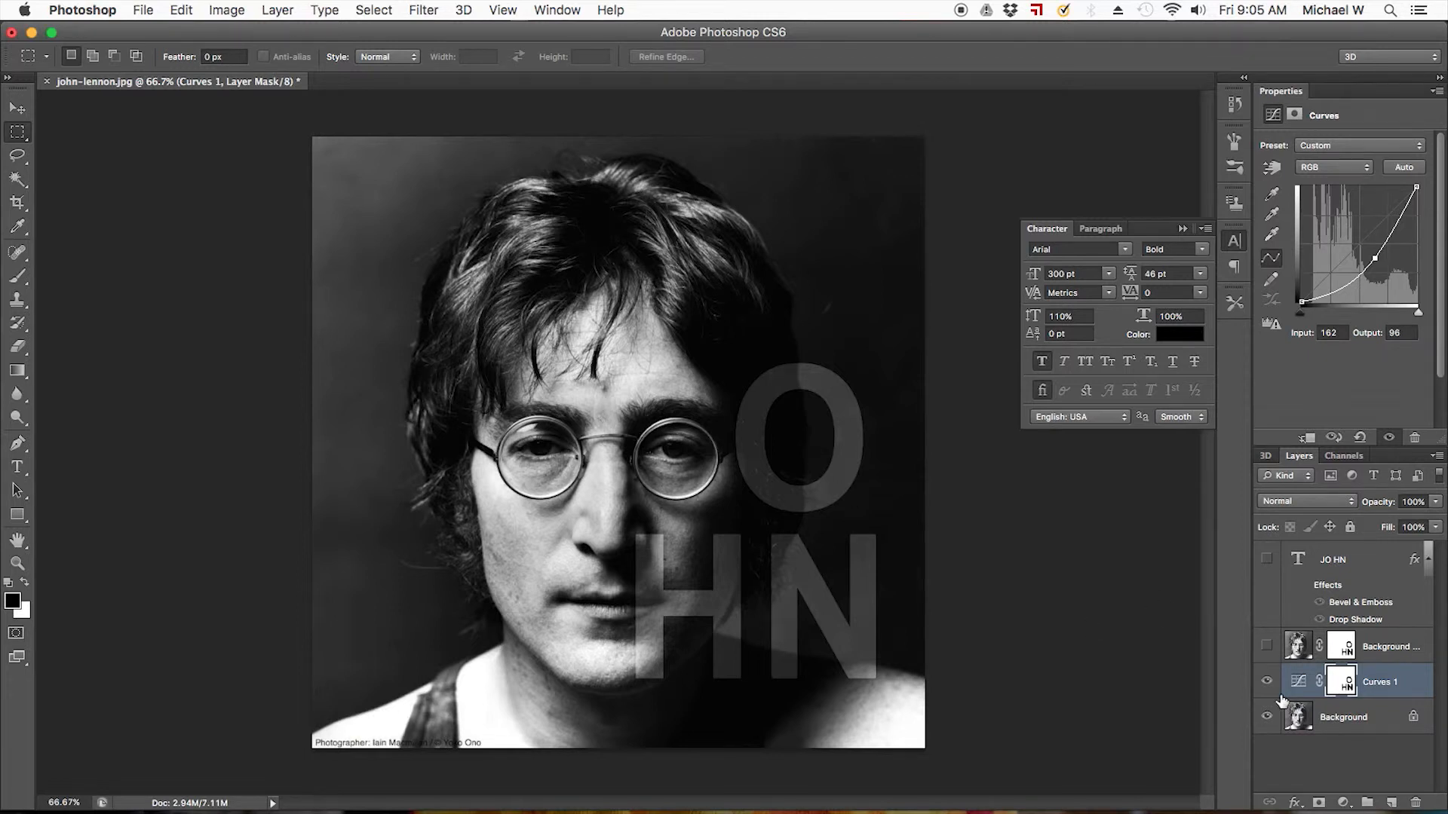
- Fill a full-height strip covering about the left two-fifths of the image with black on the Curves 1 mask and deselect it
left_click(1348, 685)
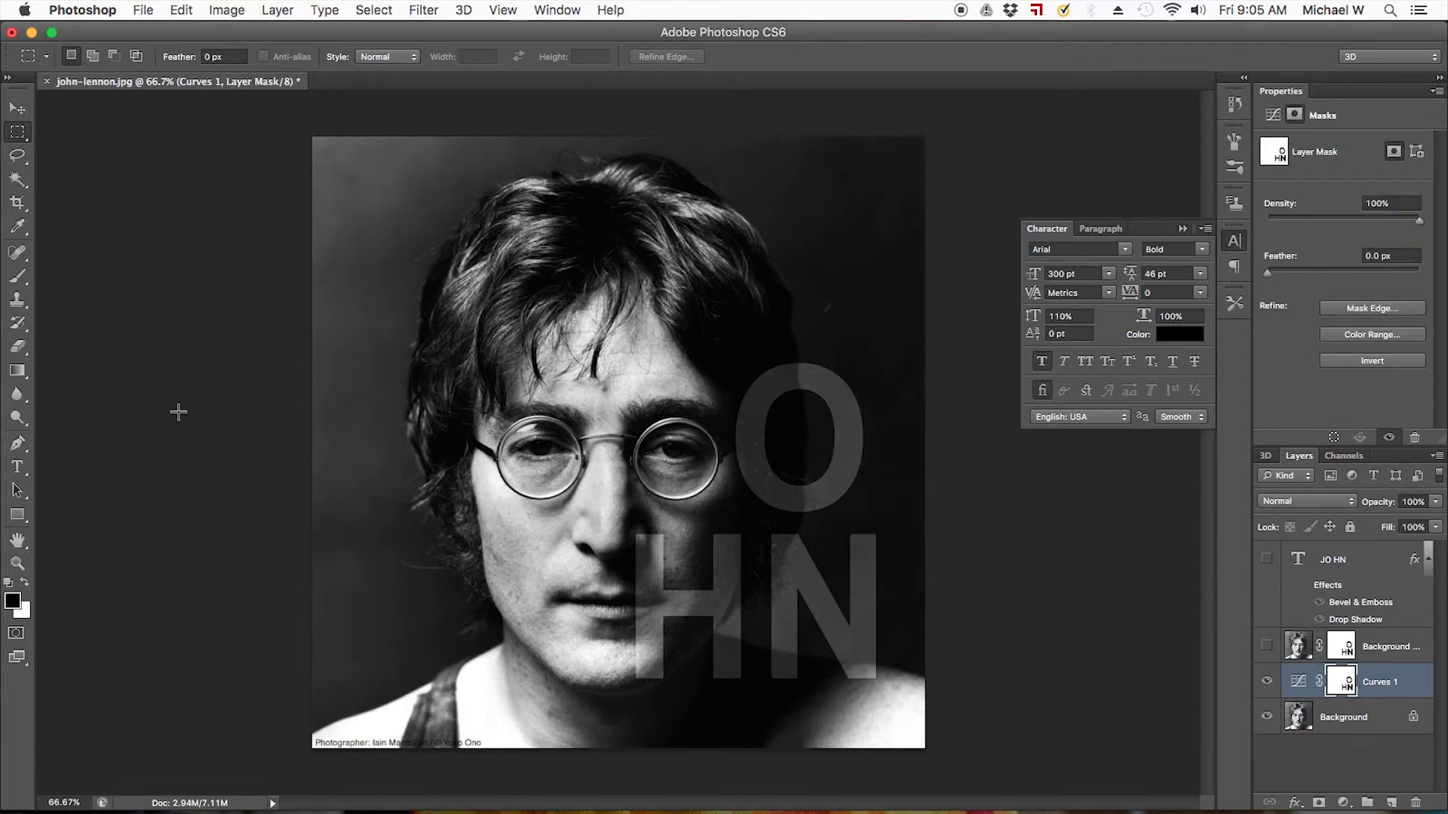
left_click_drag(312, 150, 550, 454)
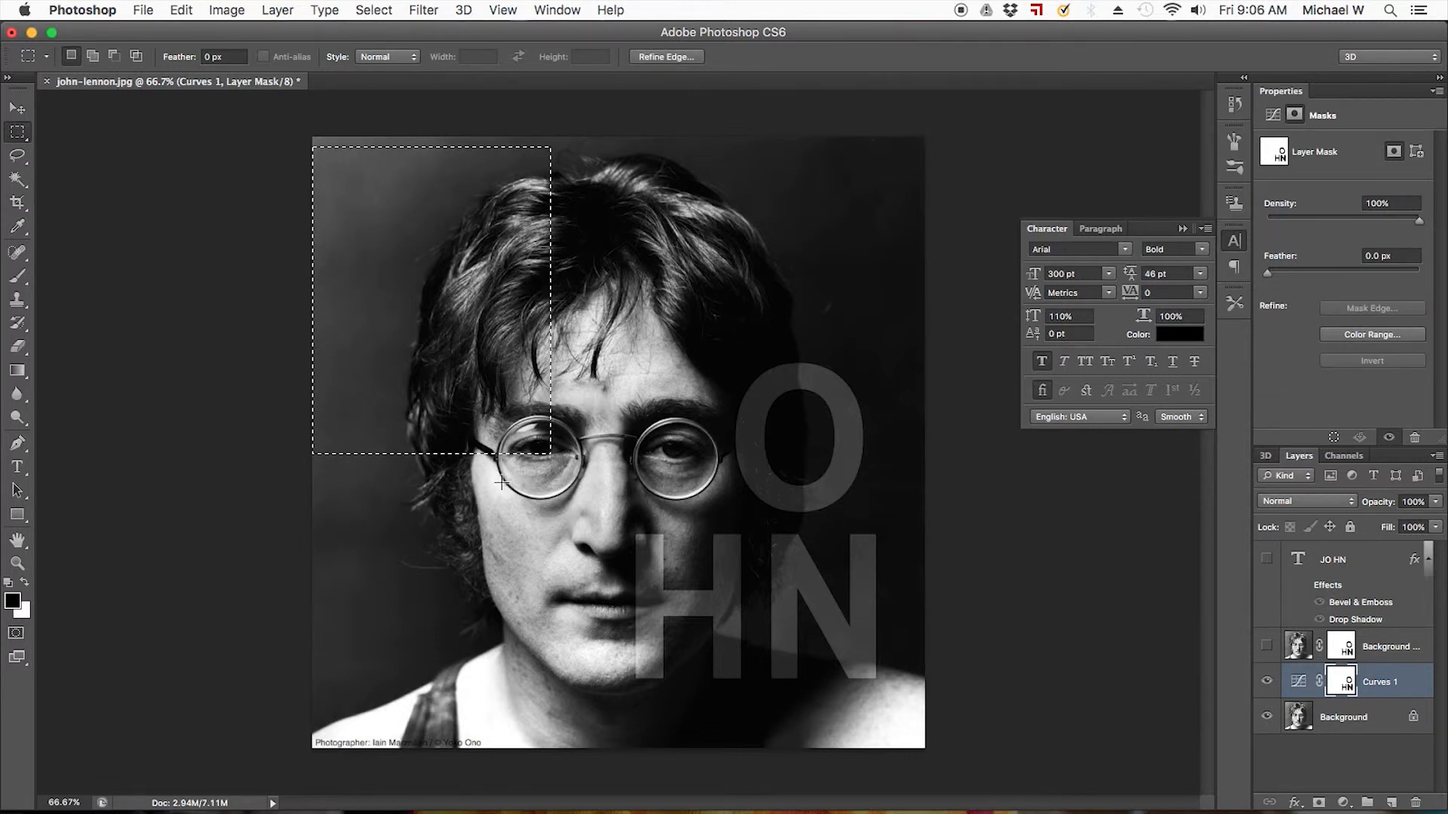
key("x")
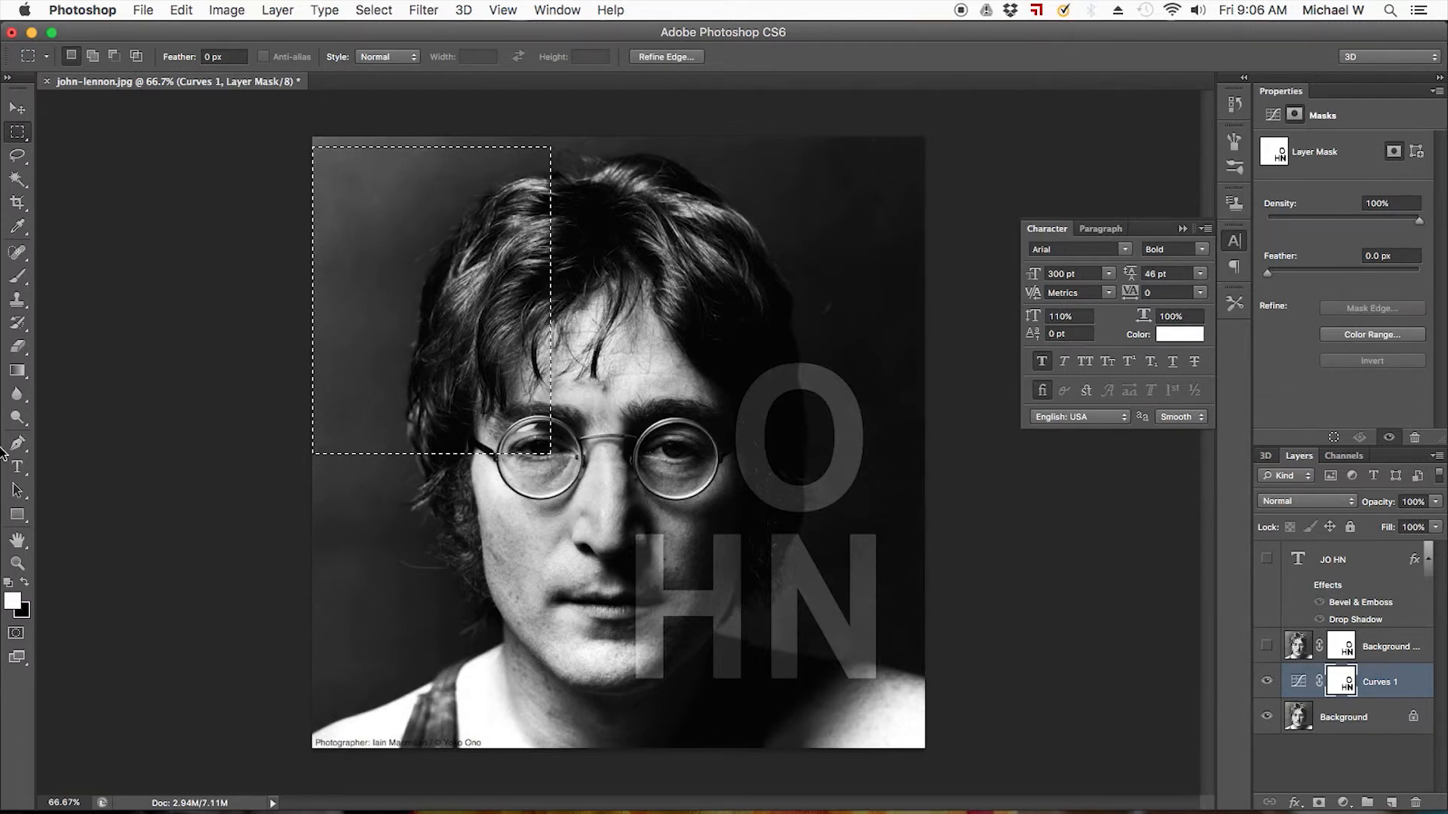
key("BackSpace")
key("super+d")
left_click_drag(301, 130, 570, 784)
key("BackSpace")
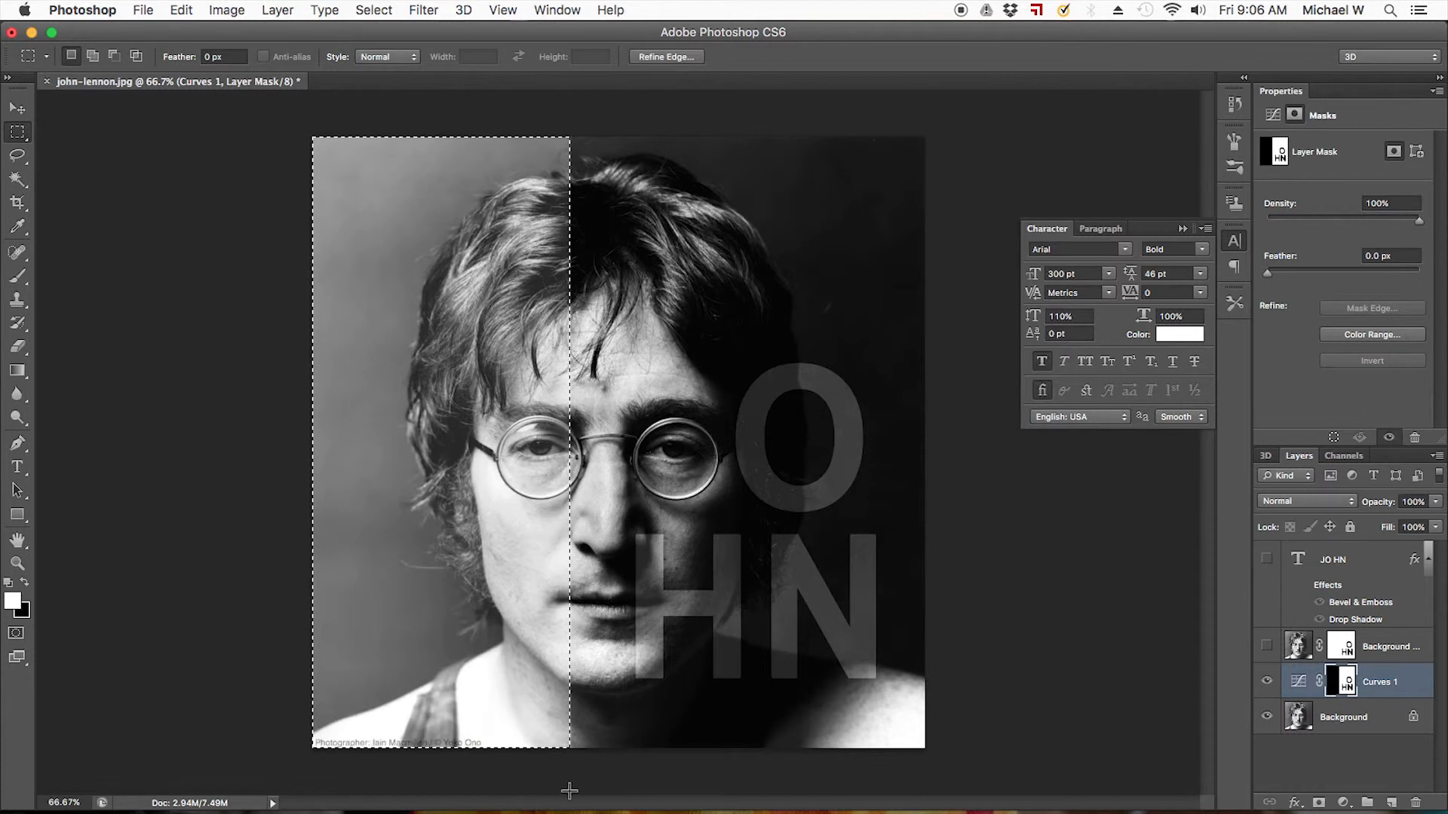
key("super+d")
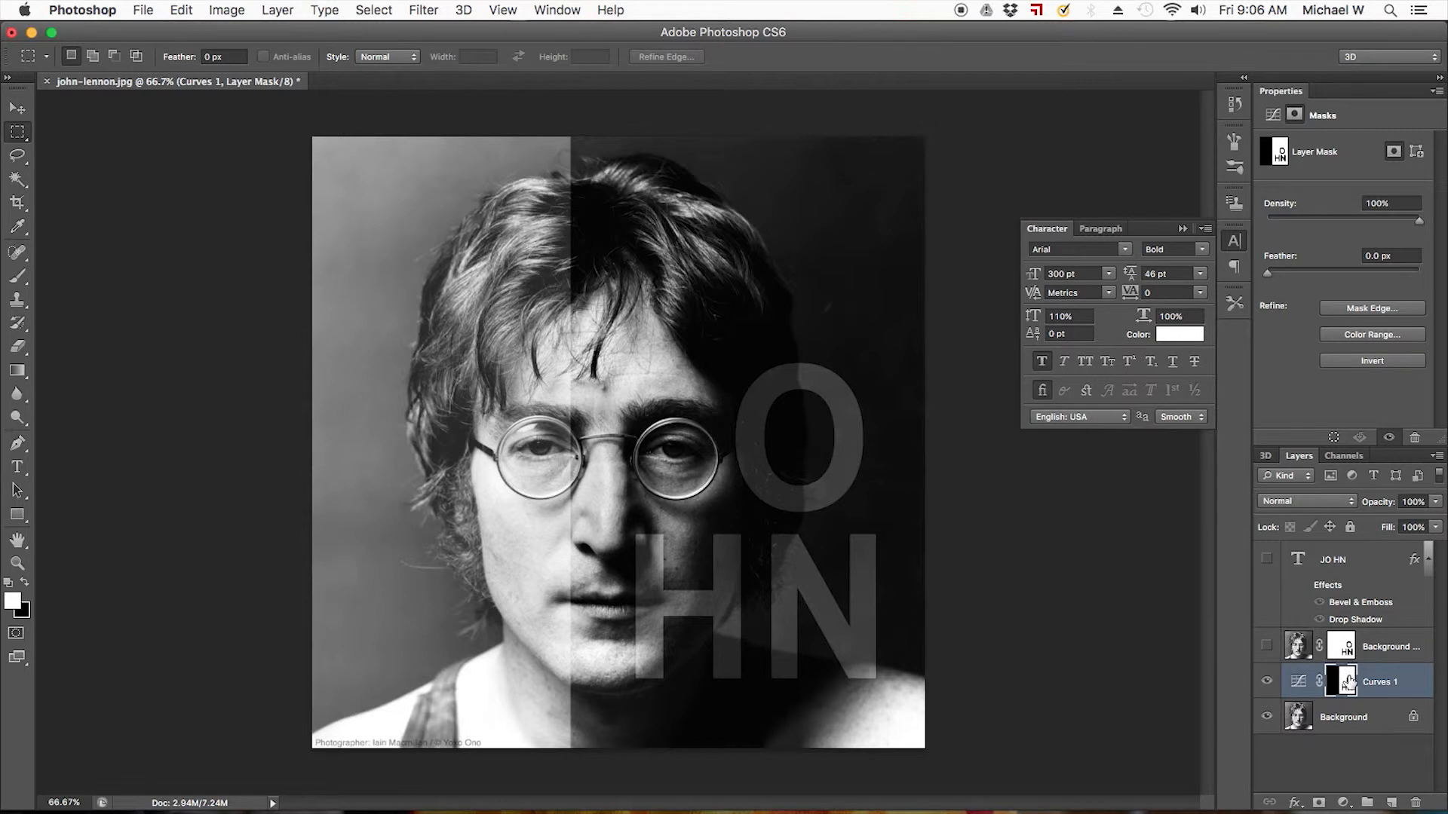
- Move the black point of the Curves 1 adjustment's RGB curve to input 62, output 0
left_click(1297, 683)
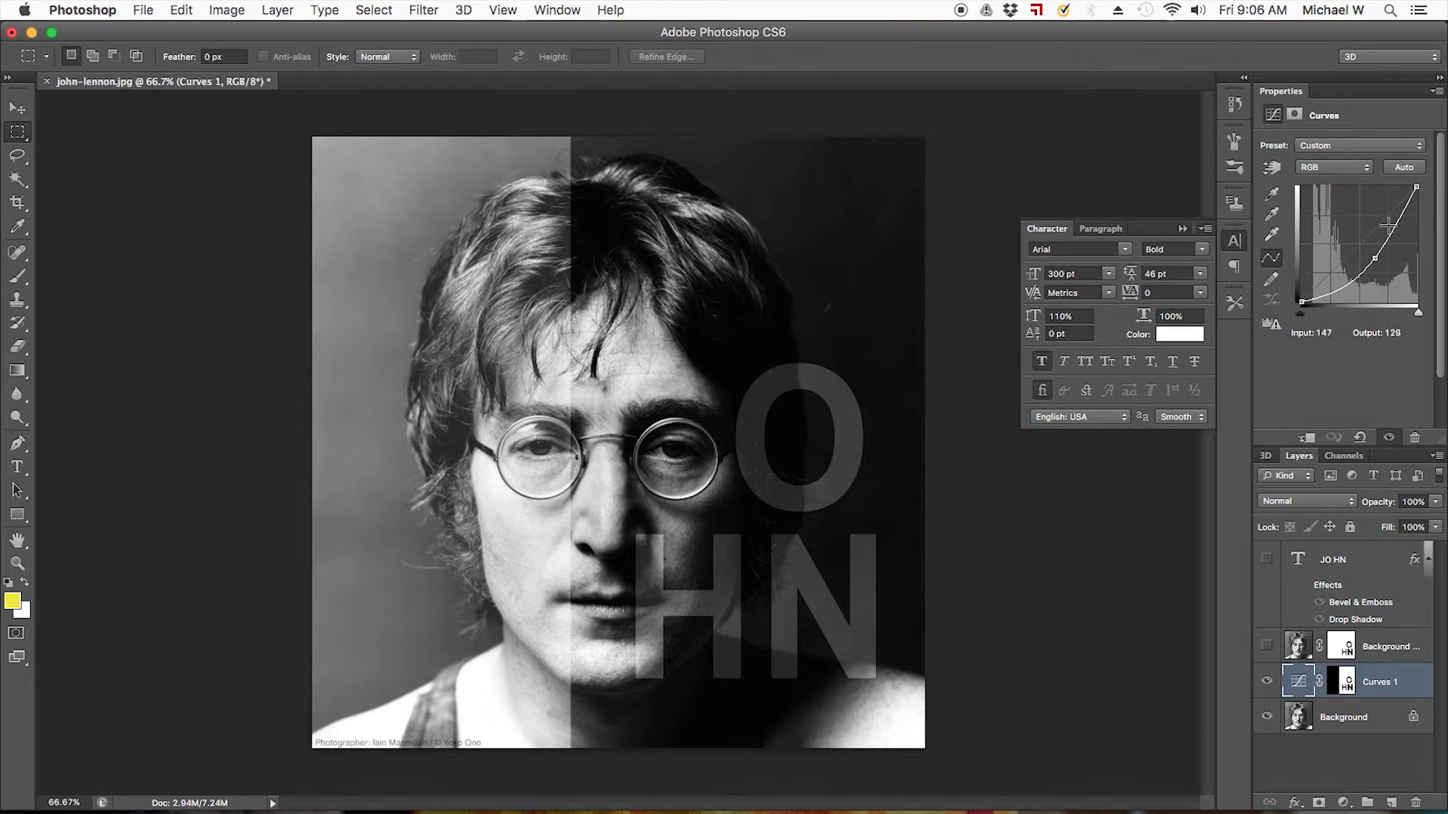
left_click_drag(1302, 300, 1329, 301)
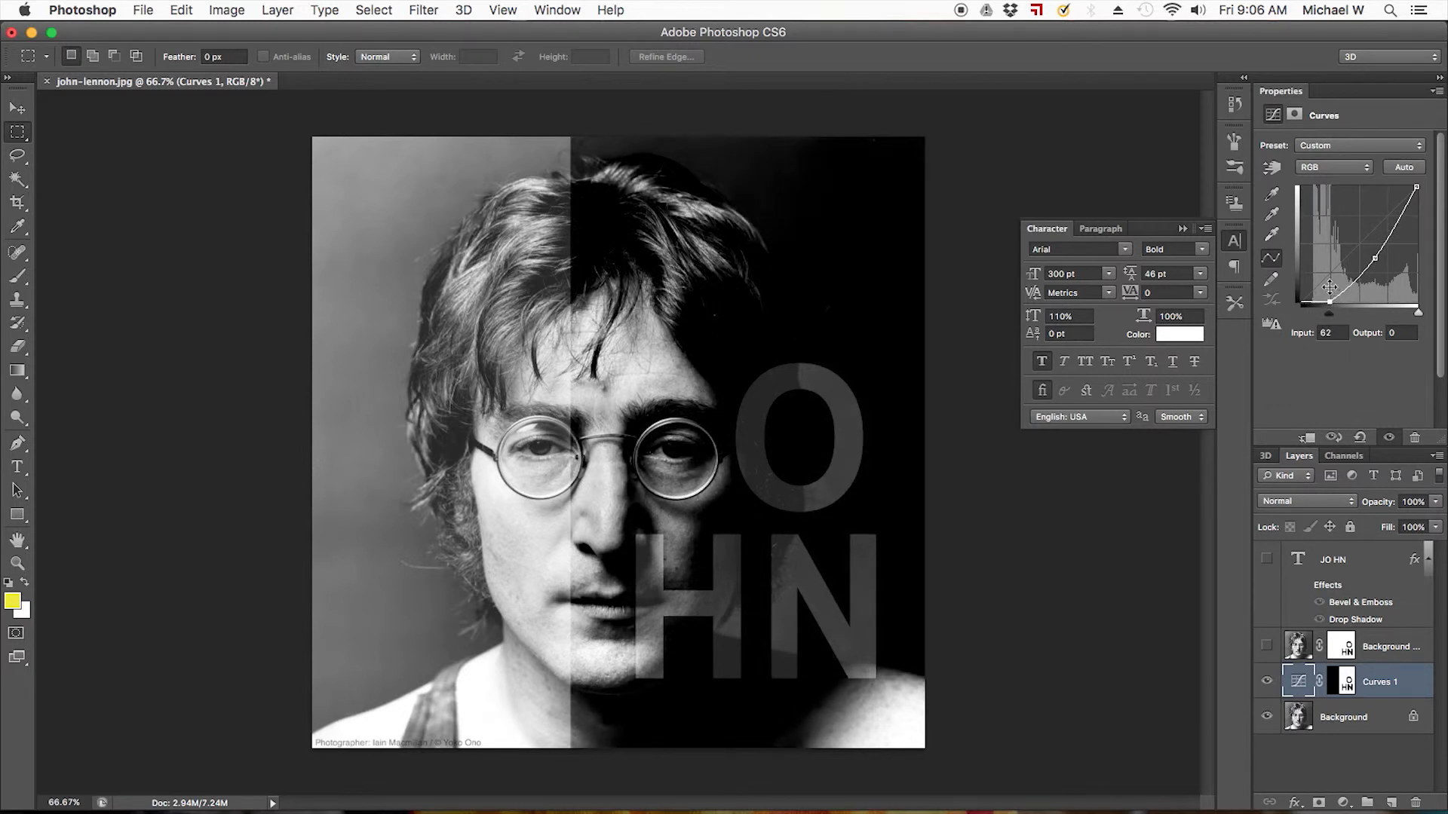
left_click(1339, 165)
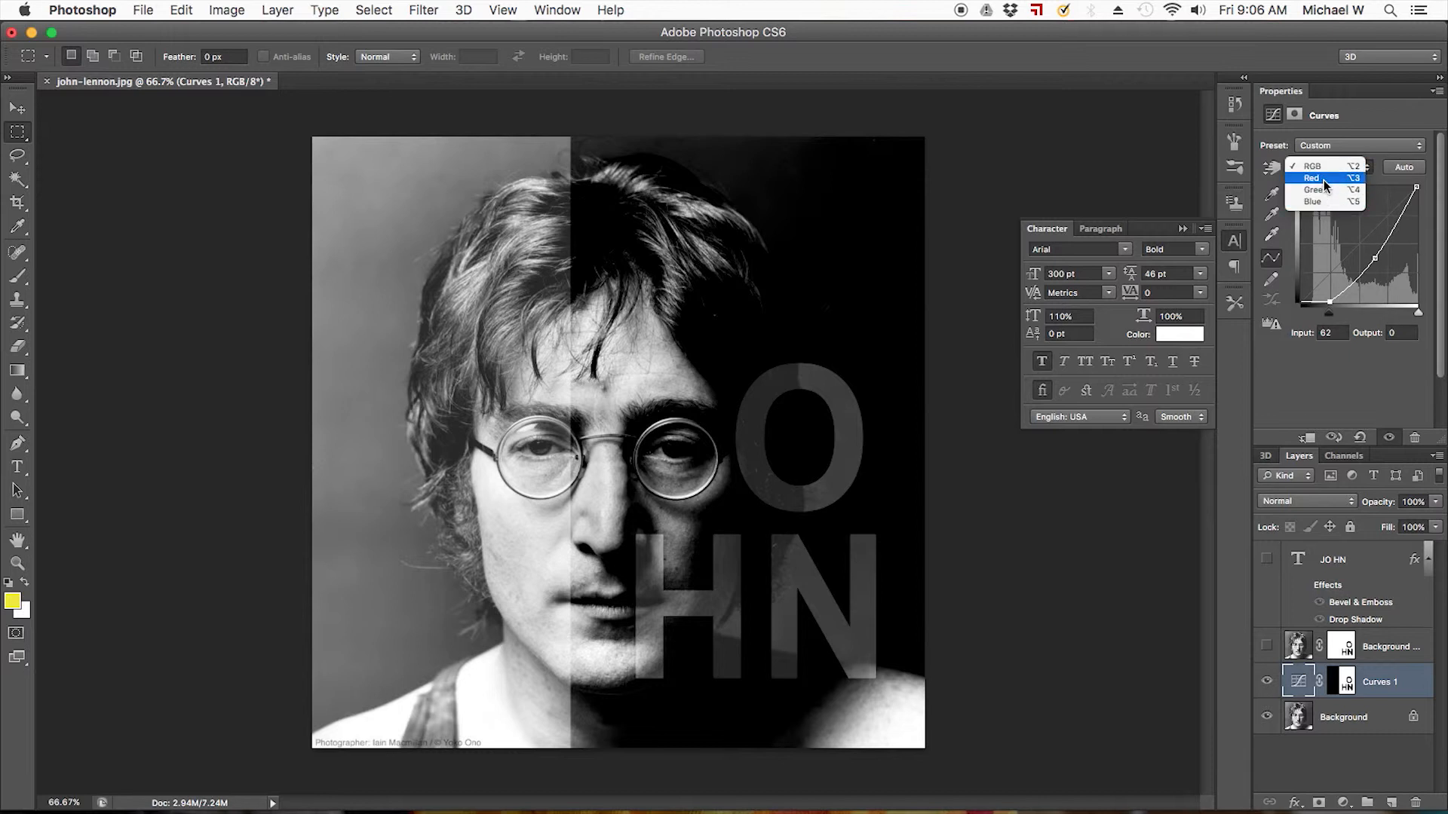
left_click(1356, 117)
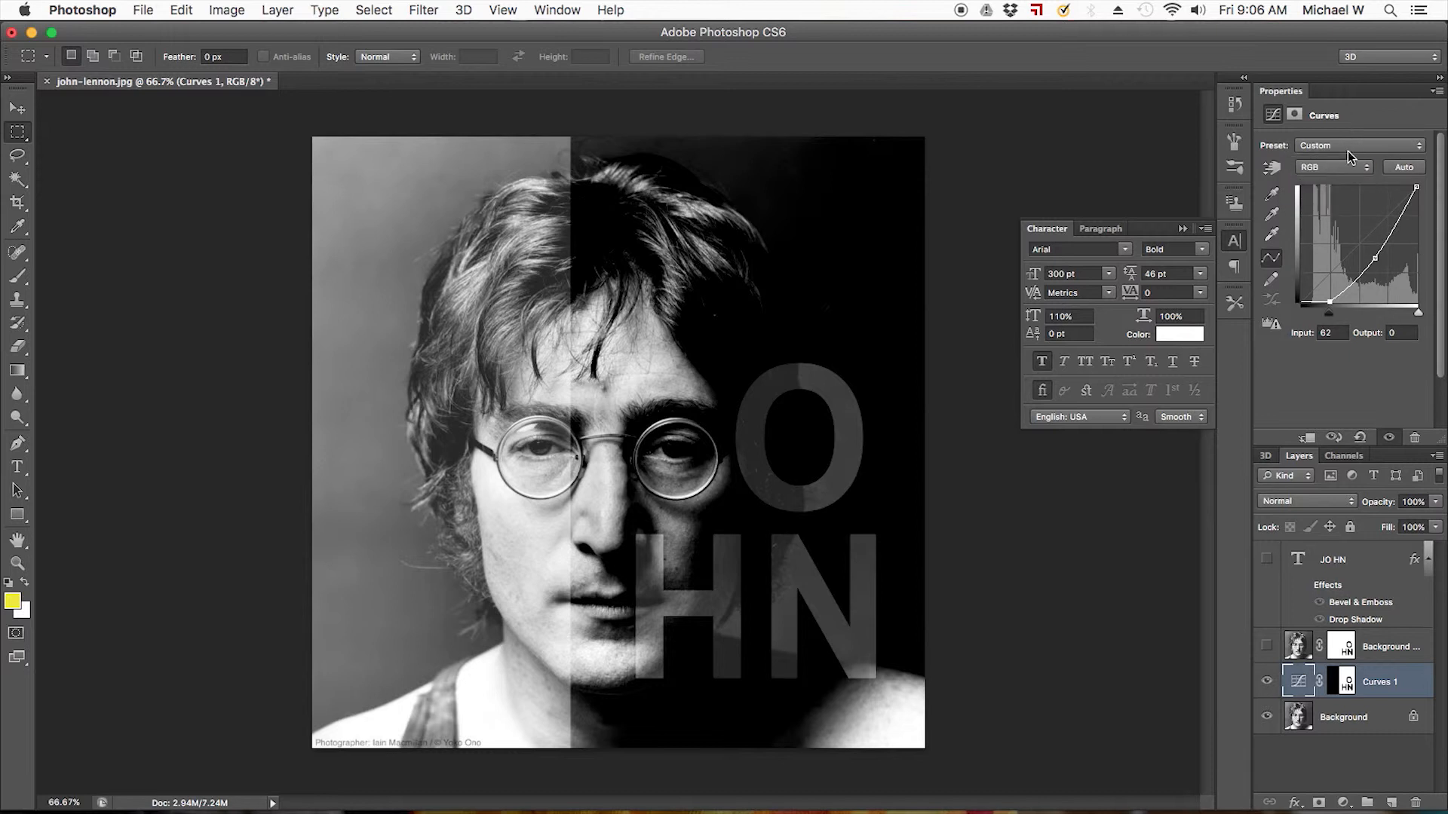
- Examine the Curves 1 layer's curve settings and its layer mask properties, switching between the adjustment and its mask
left_click(1315, 751)
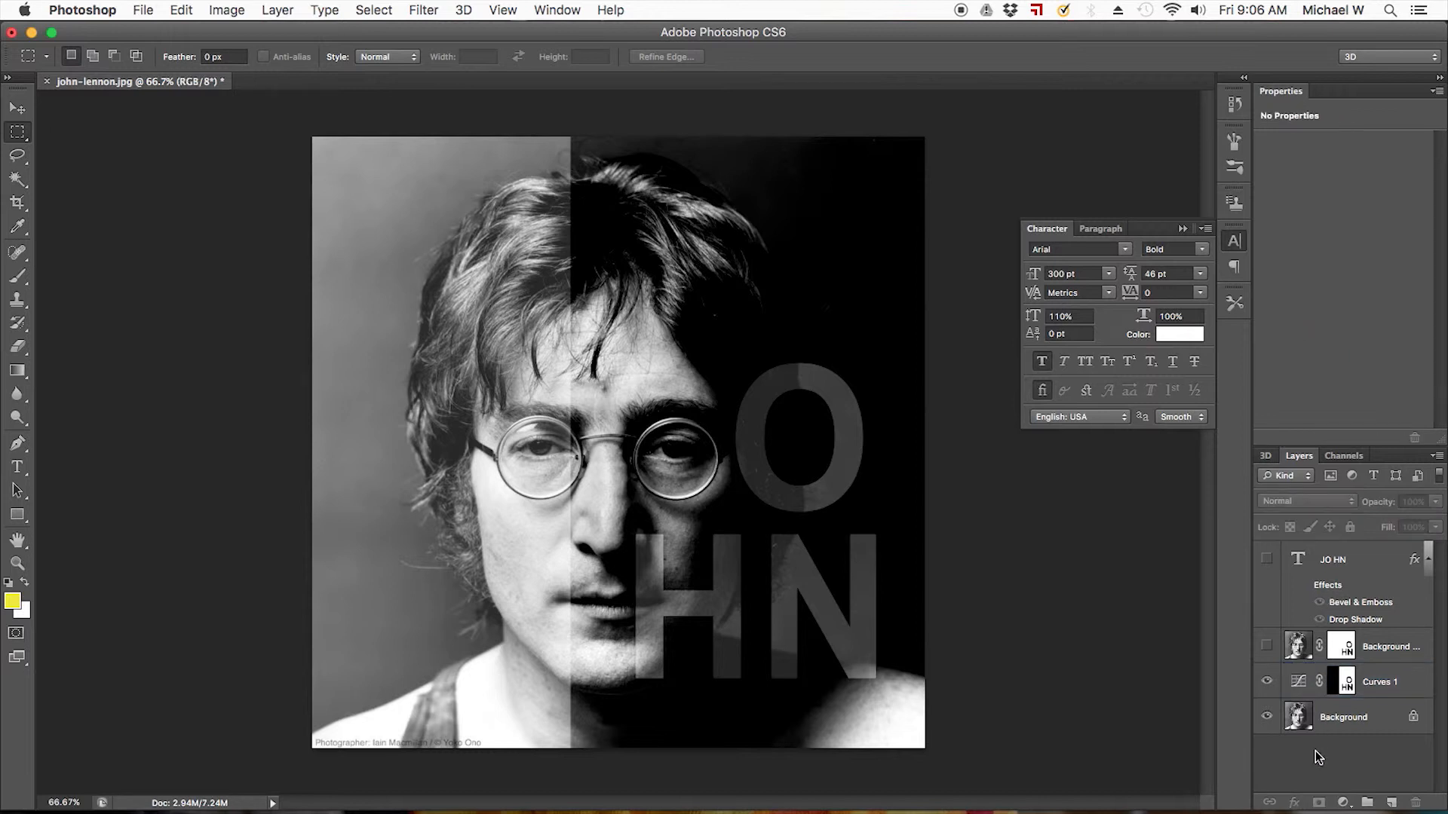
left_click(1300, 683)
left_click(1350, 676)
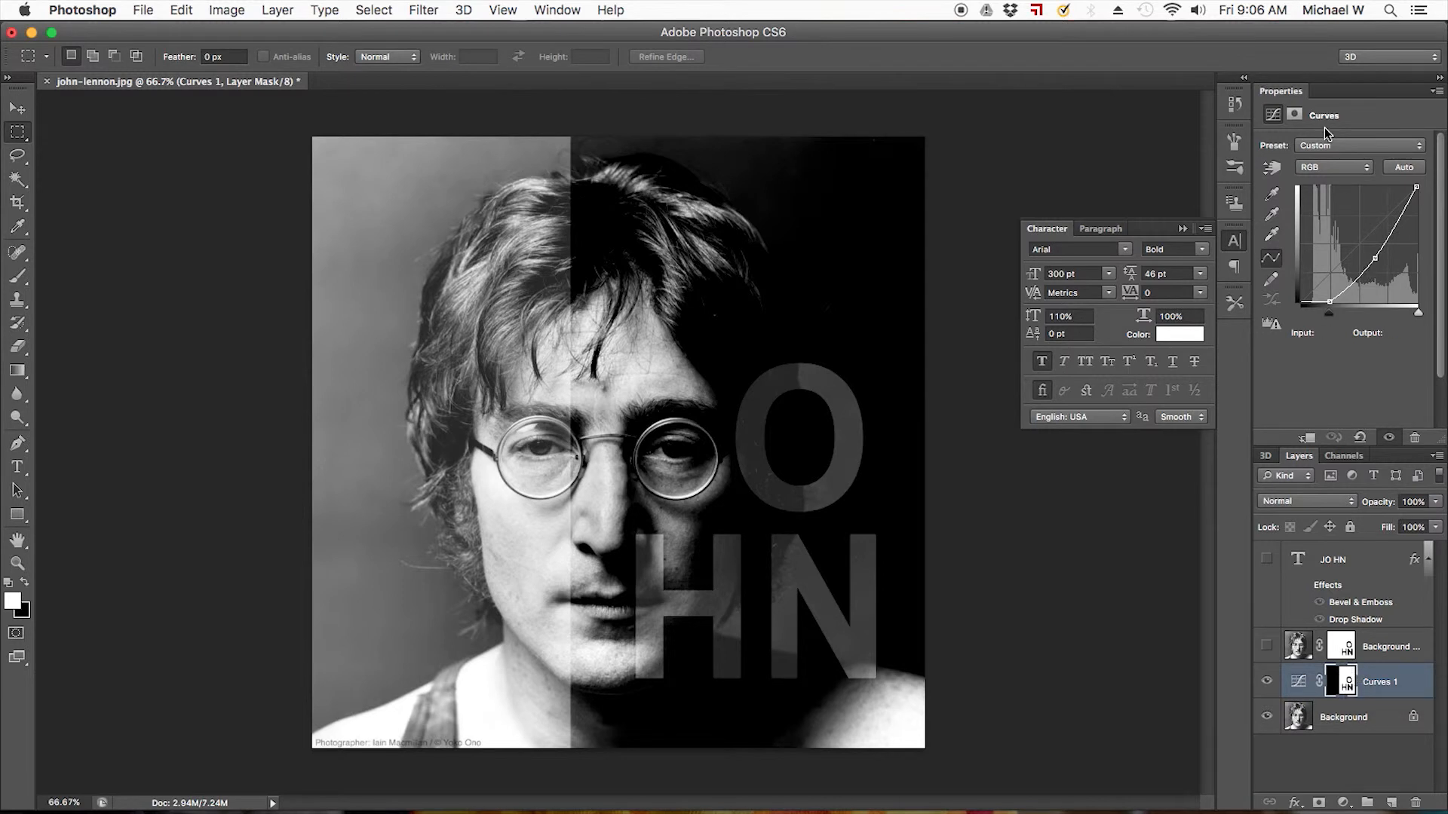
left_click(1347, 686)
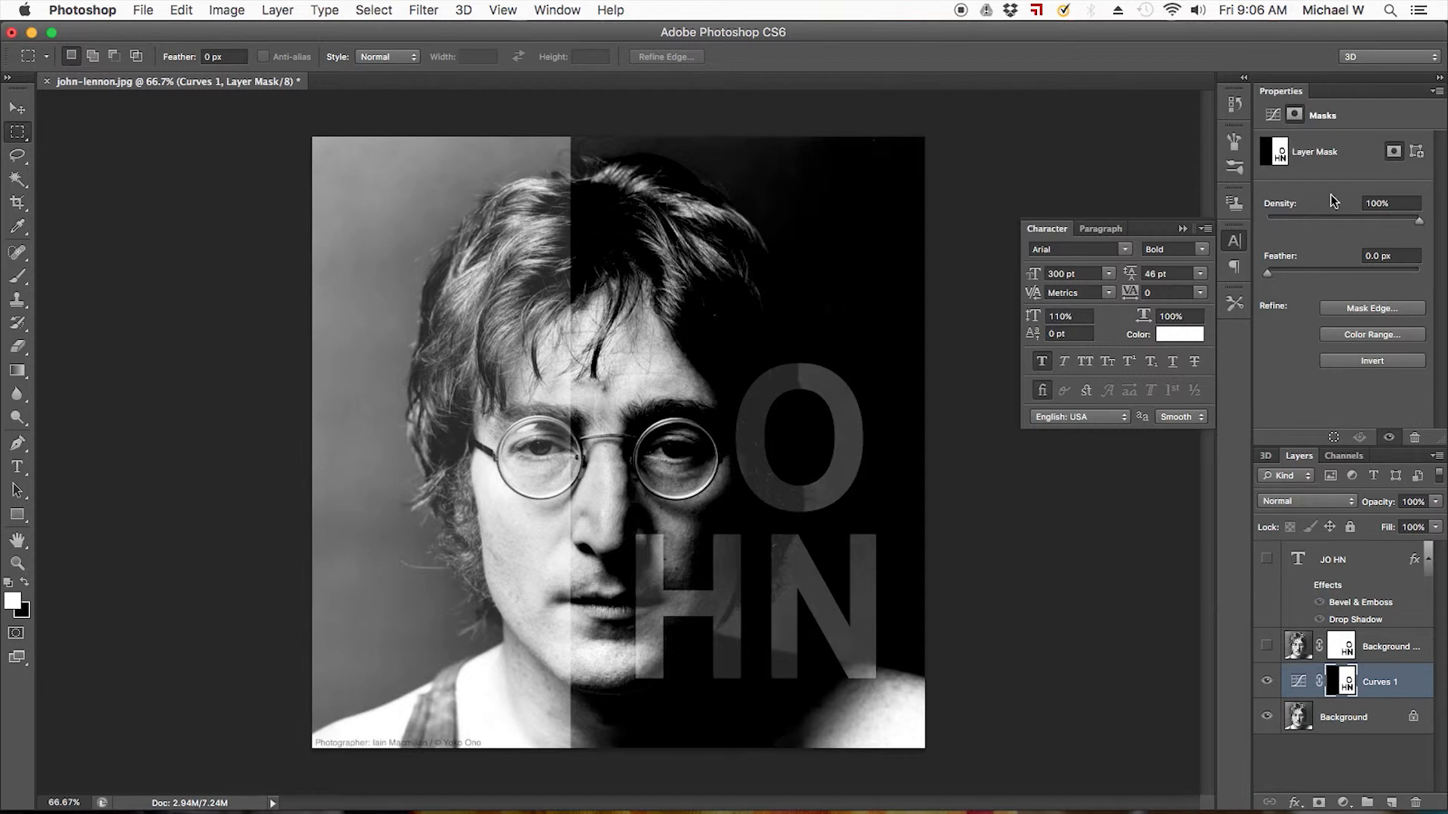
left_click(1299, 682)
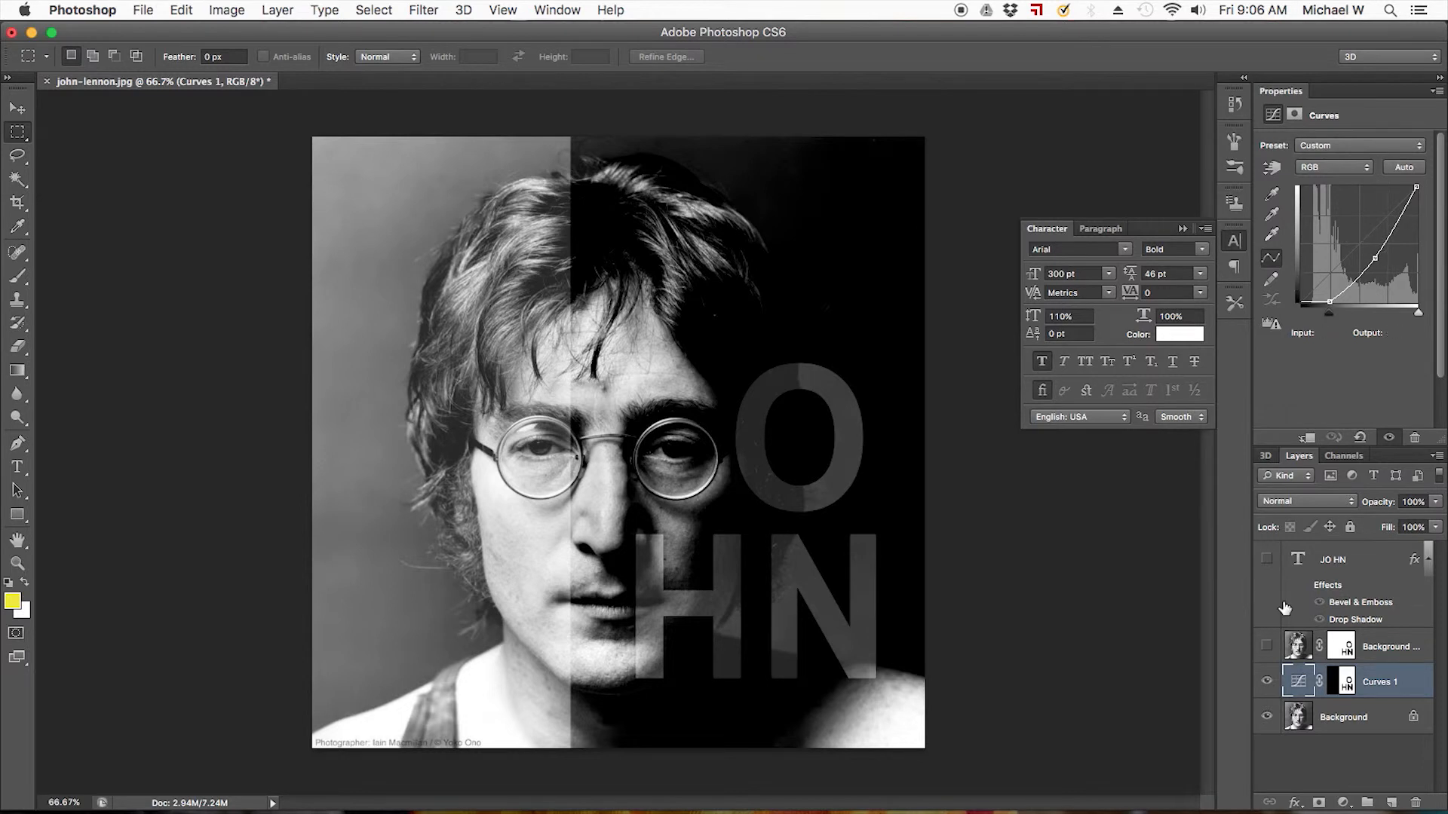
- Inspect the JO HN text layer's style options and its editable text without changing either
left_click(1334, 559)
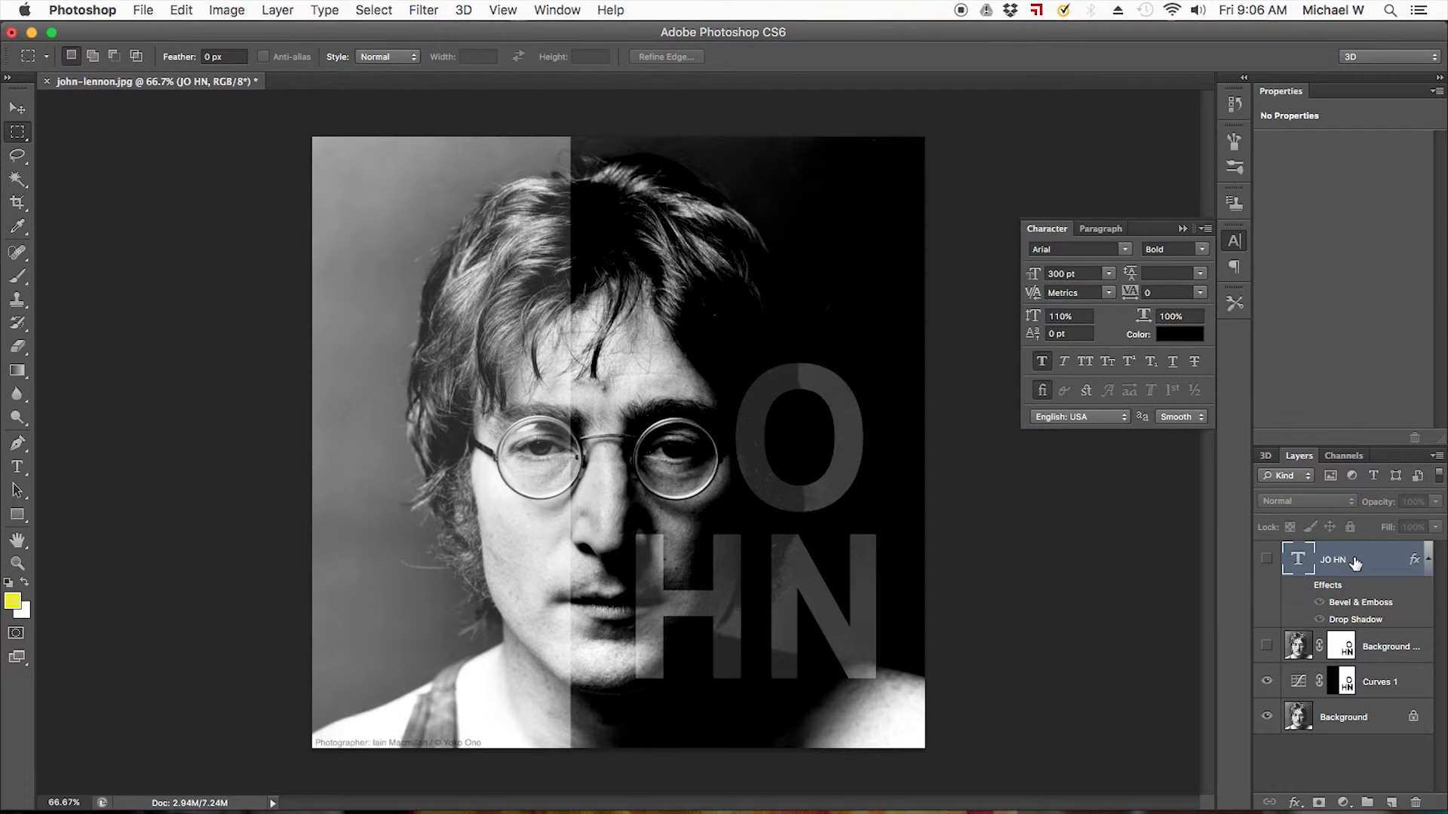
double_click(1355, 562)
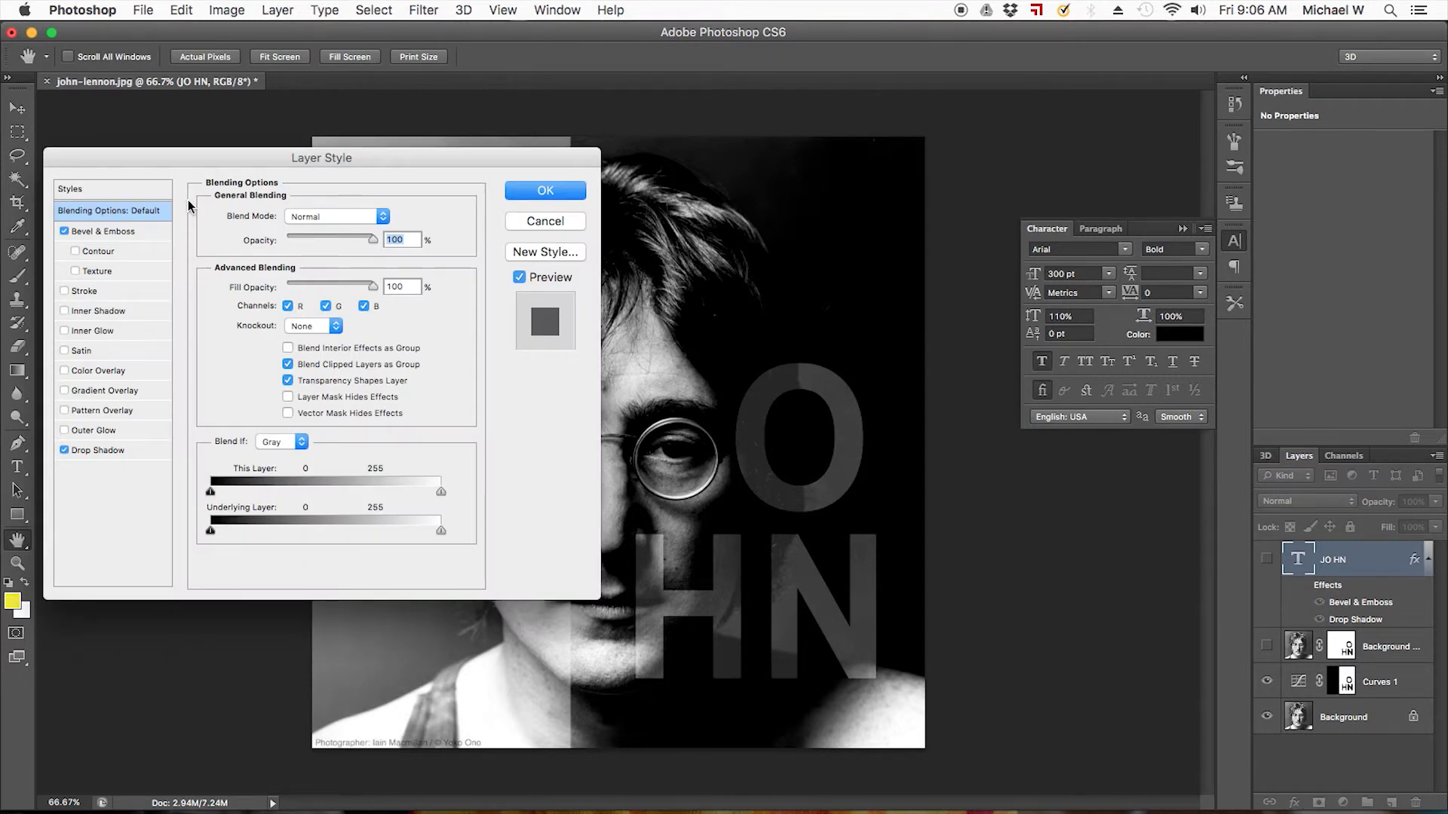
left_click(545, 191)
key("m")
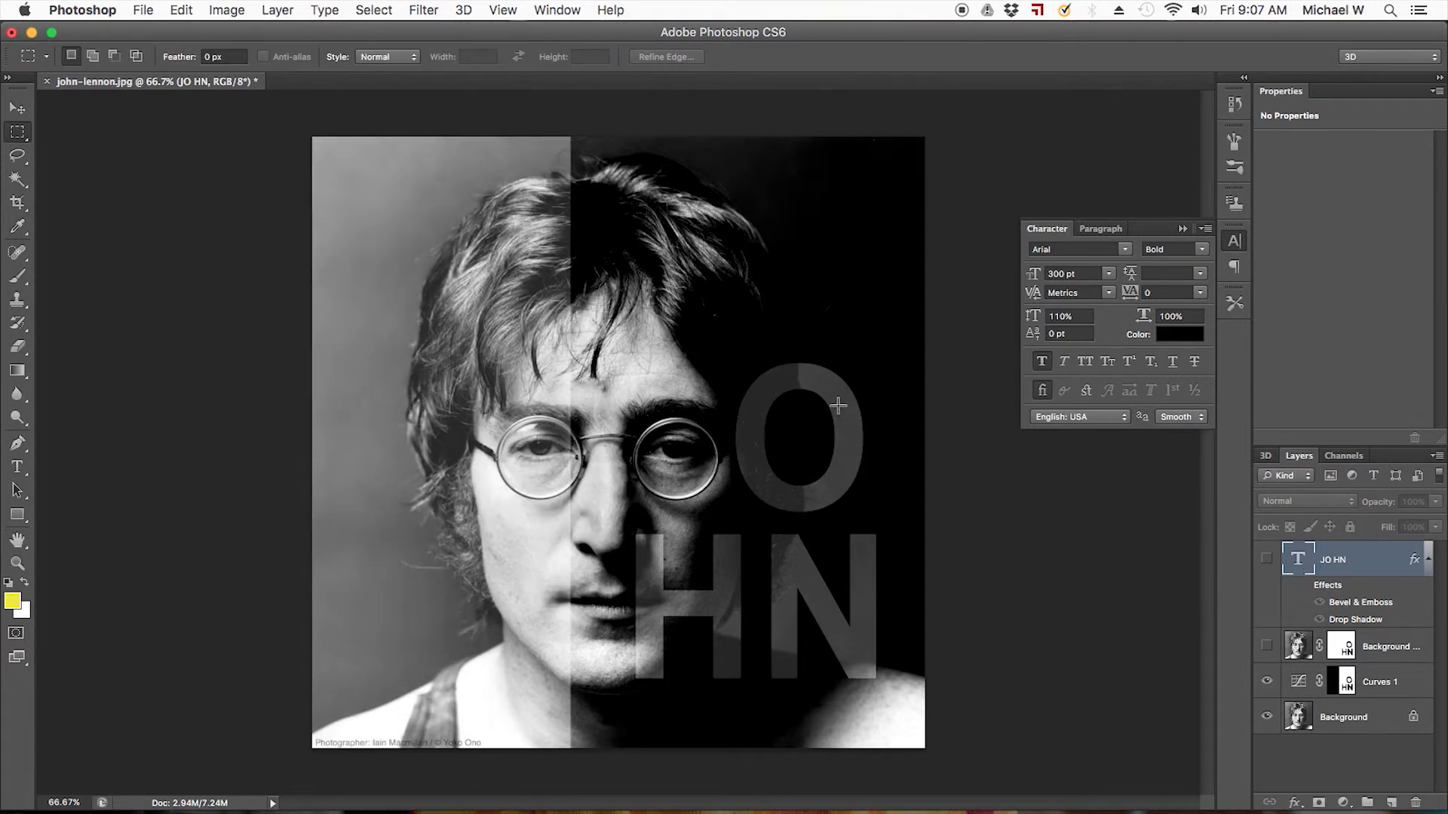
double_click(1301, 564)
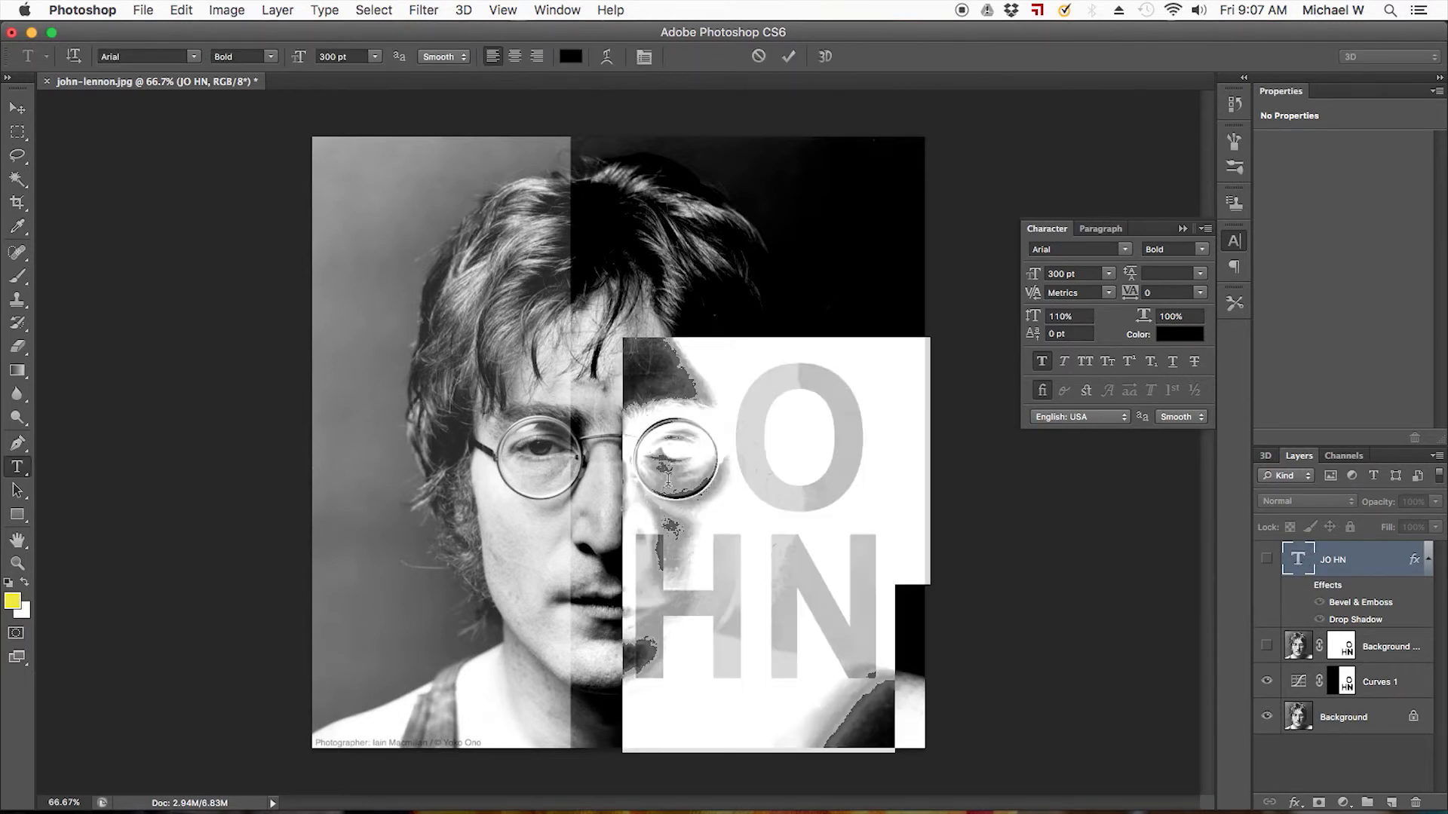
left_click(1341, 771)
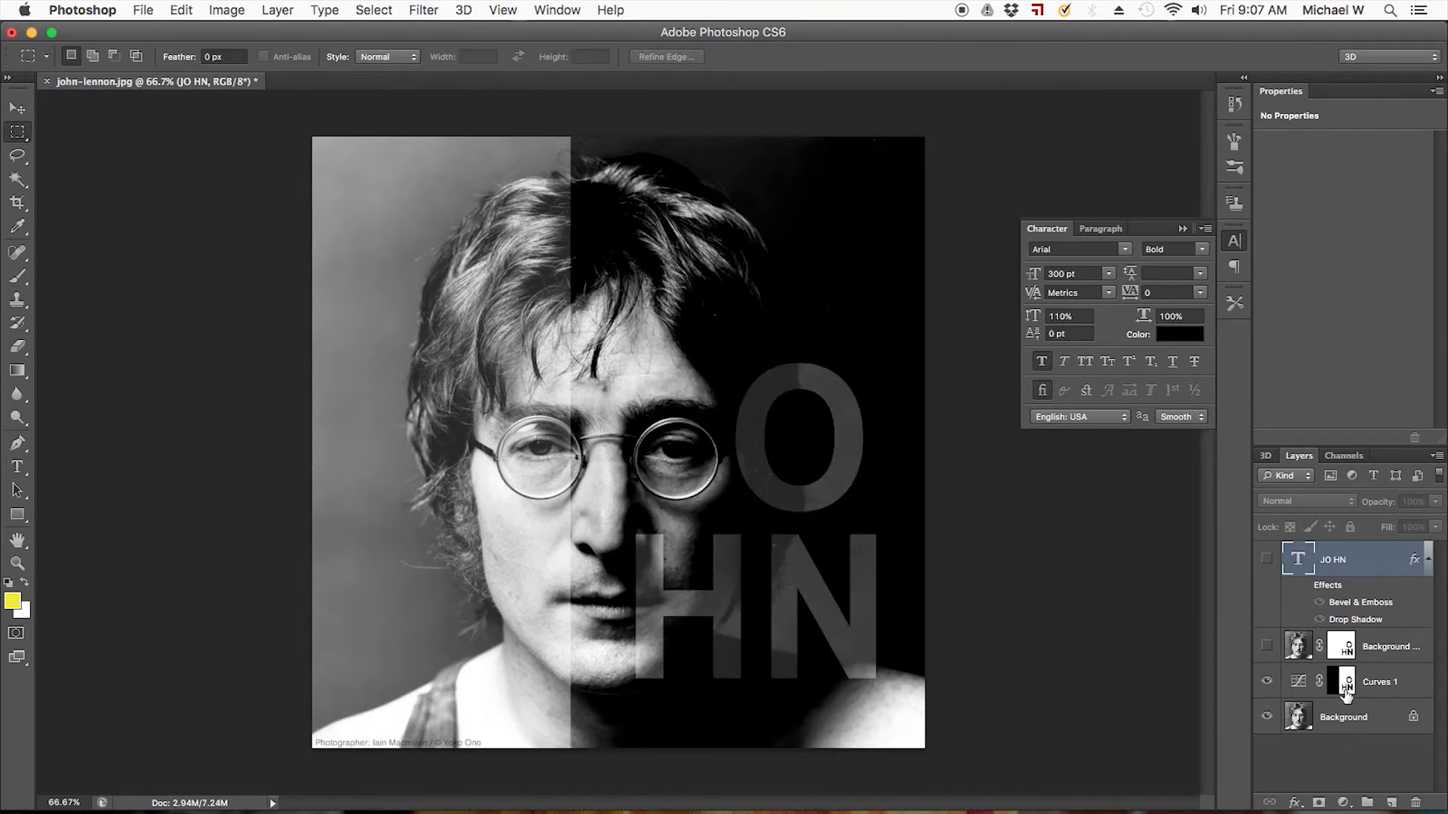
- Show Background copy, hide Background, and fill a horizontal strip across the upper hair with black on the copy's mask, ending deselected
left_click(1343, 649)
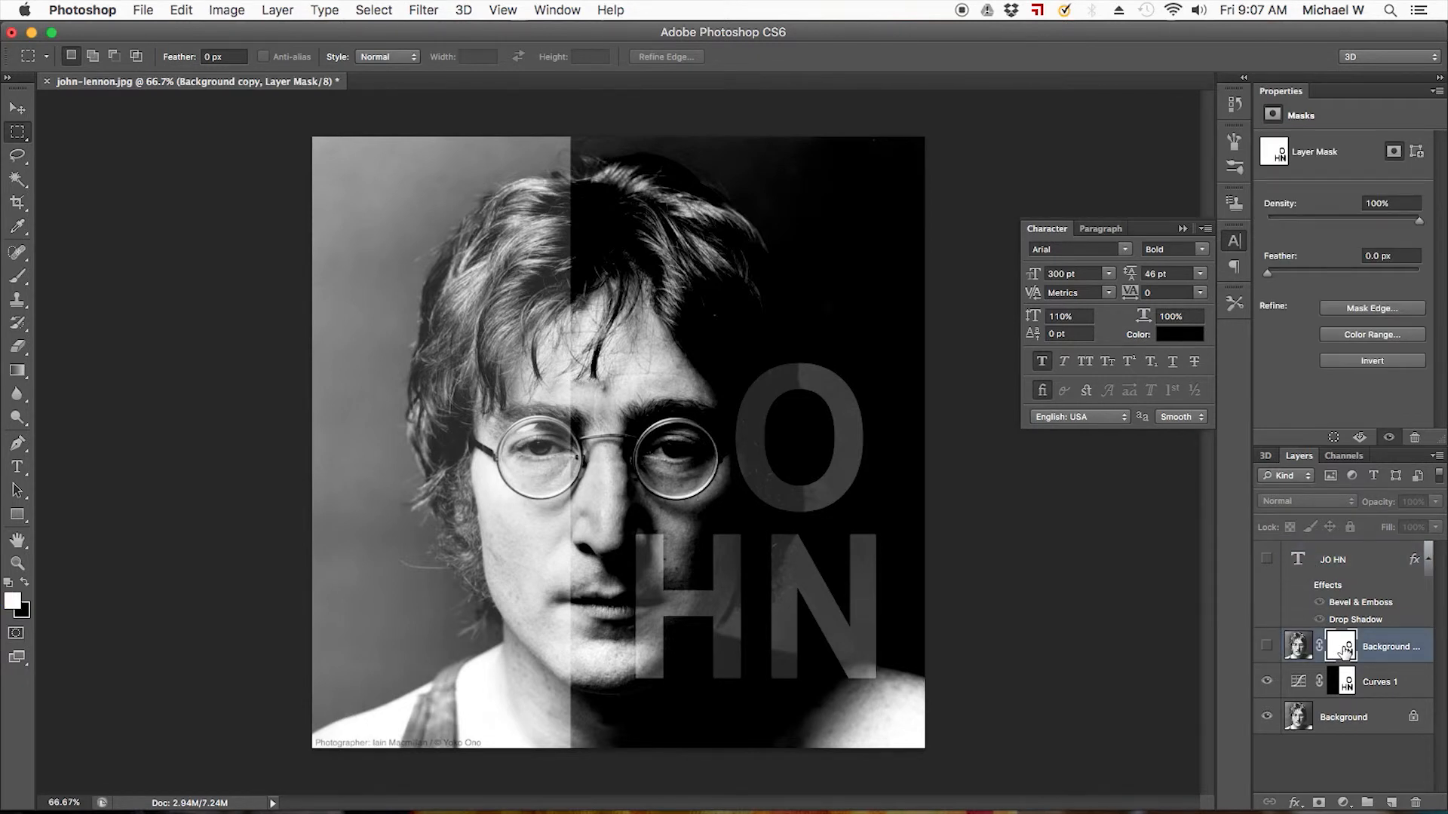
left_click_drag(515, 193, 960, 247)
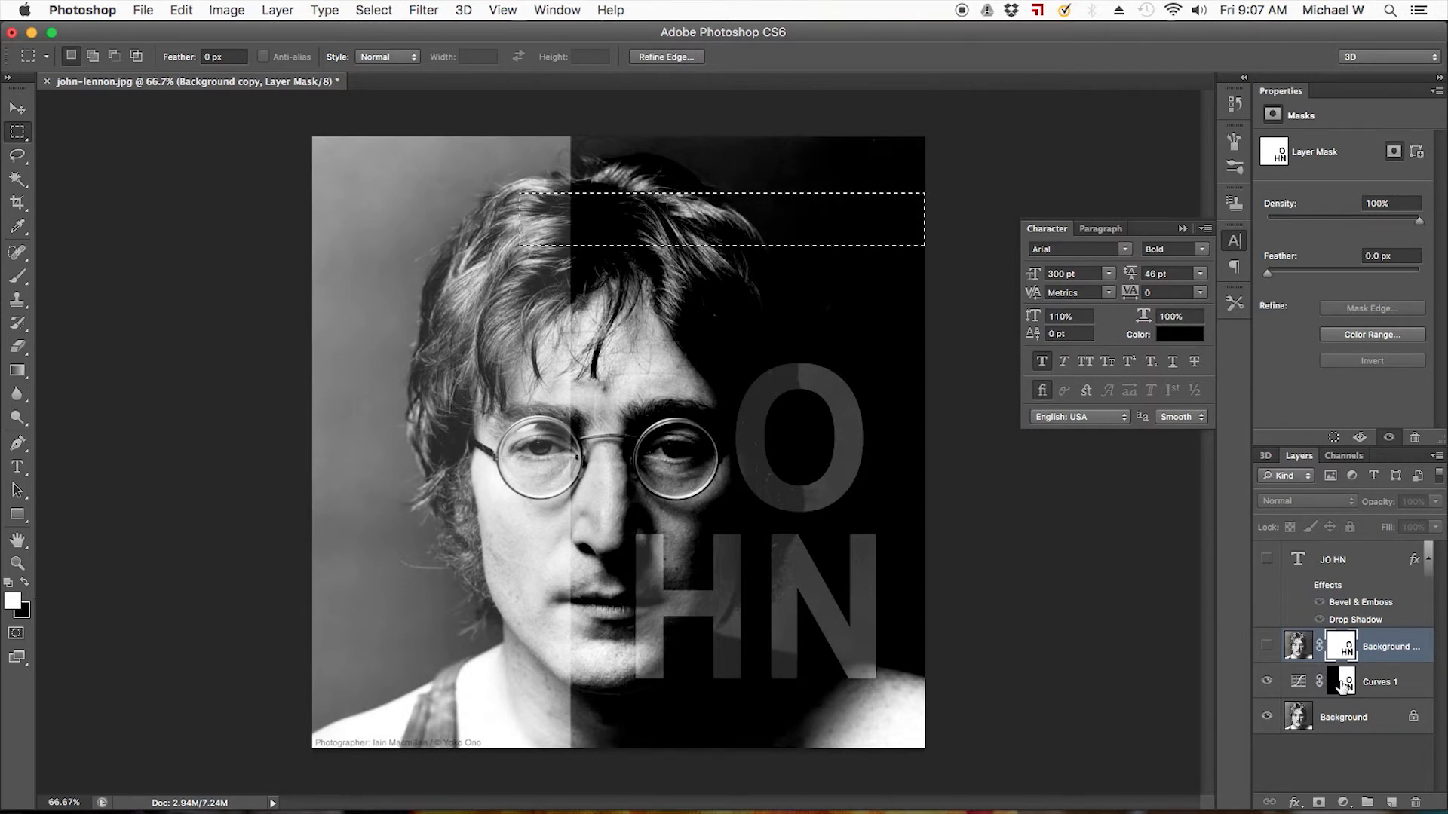
left_click(1267, 646)
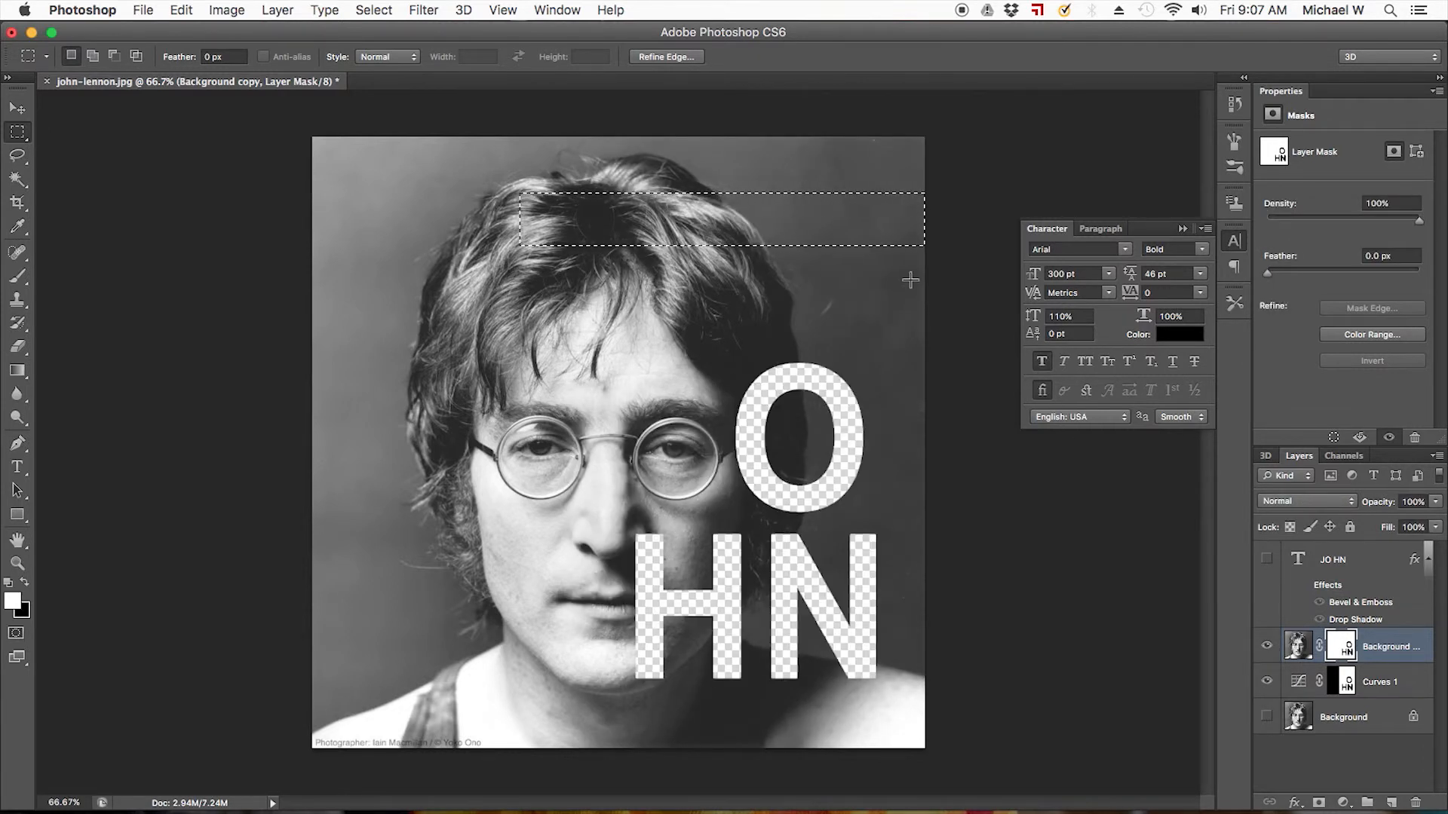
key("BackSpace")
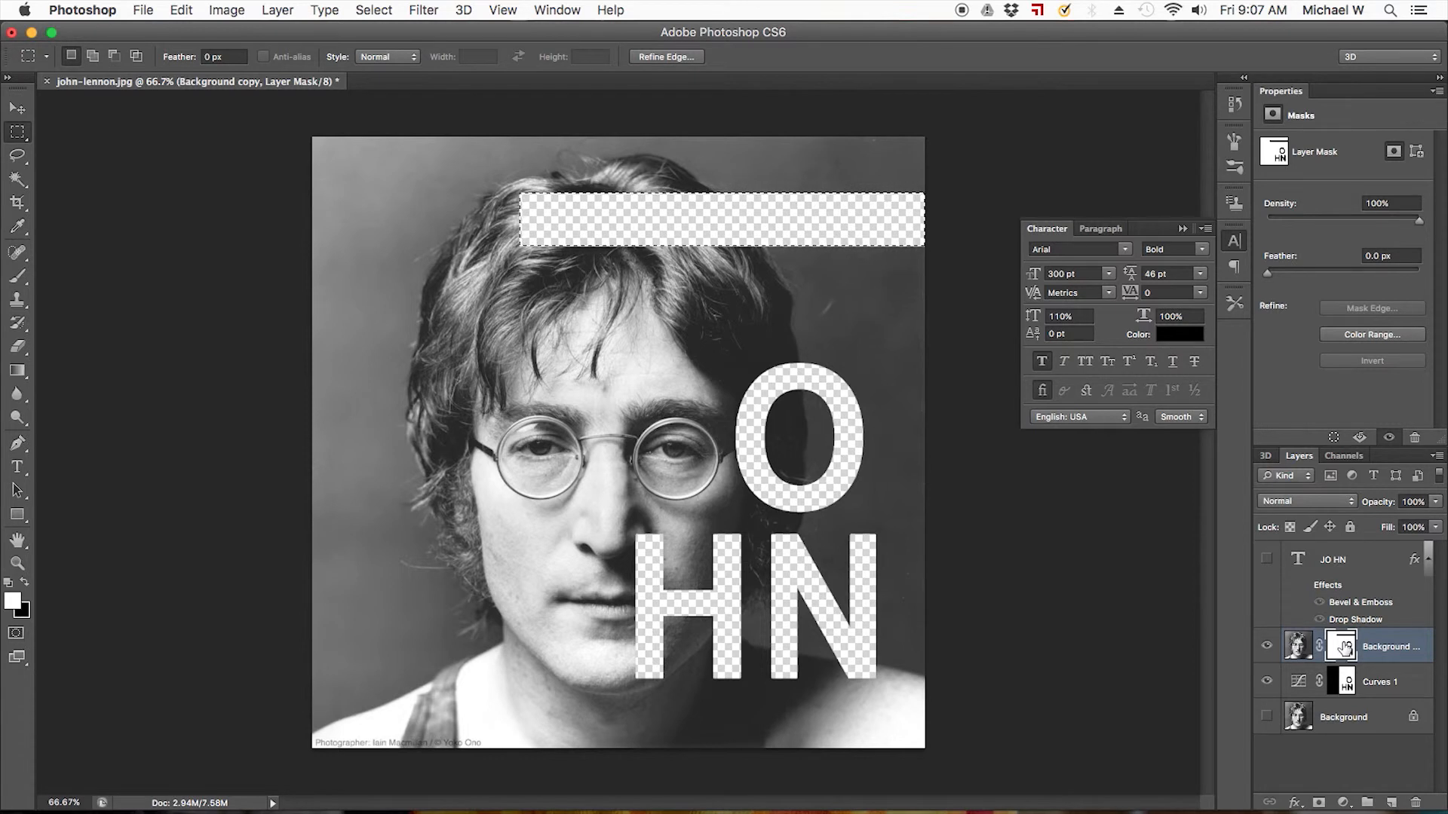
left_click(1298, 647)
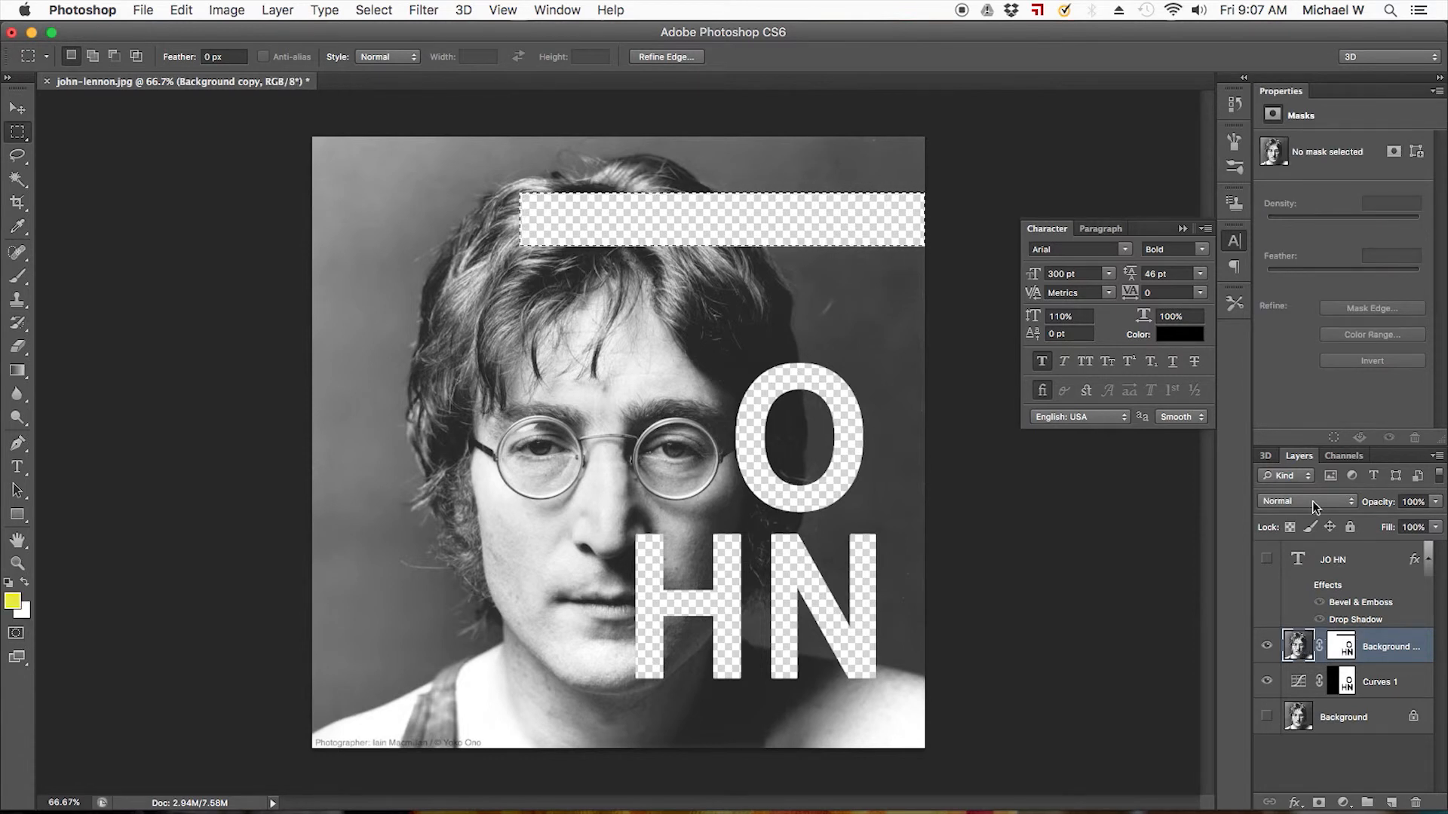
left_click(753, 305)
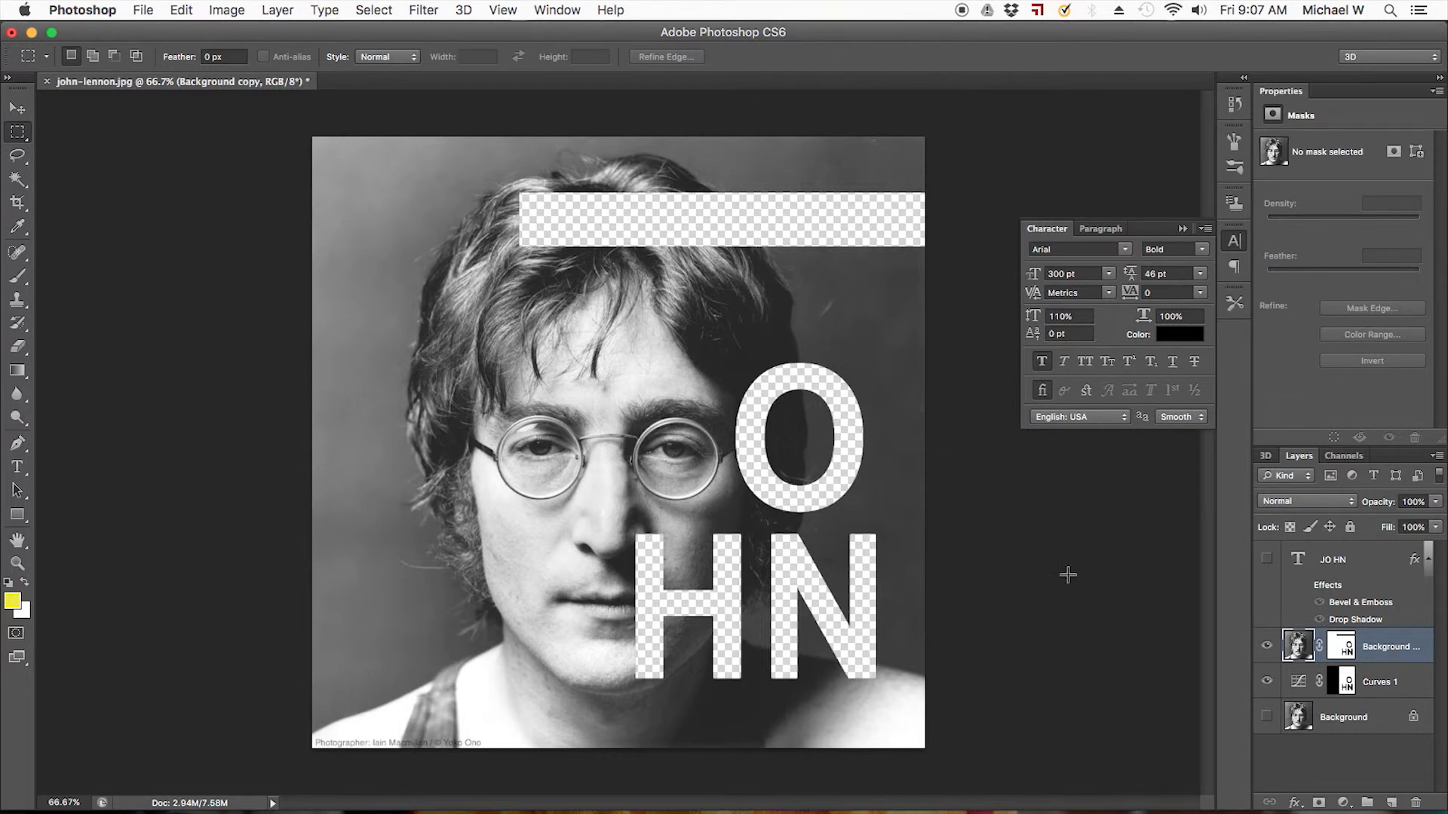
- Lasso the backdrop from the upper-left image corner along the hair, fill it with black on the Background copy mask and deselect it
left_click(17, 155)
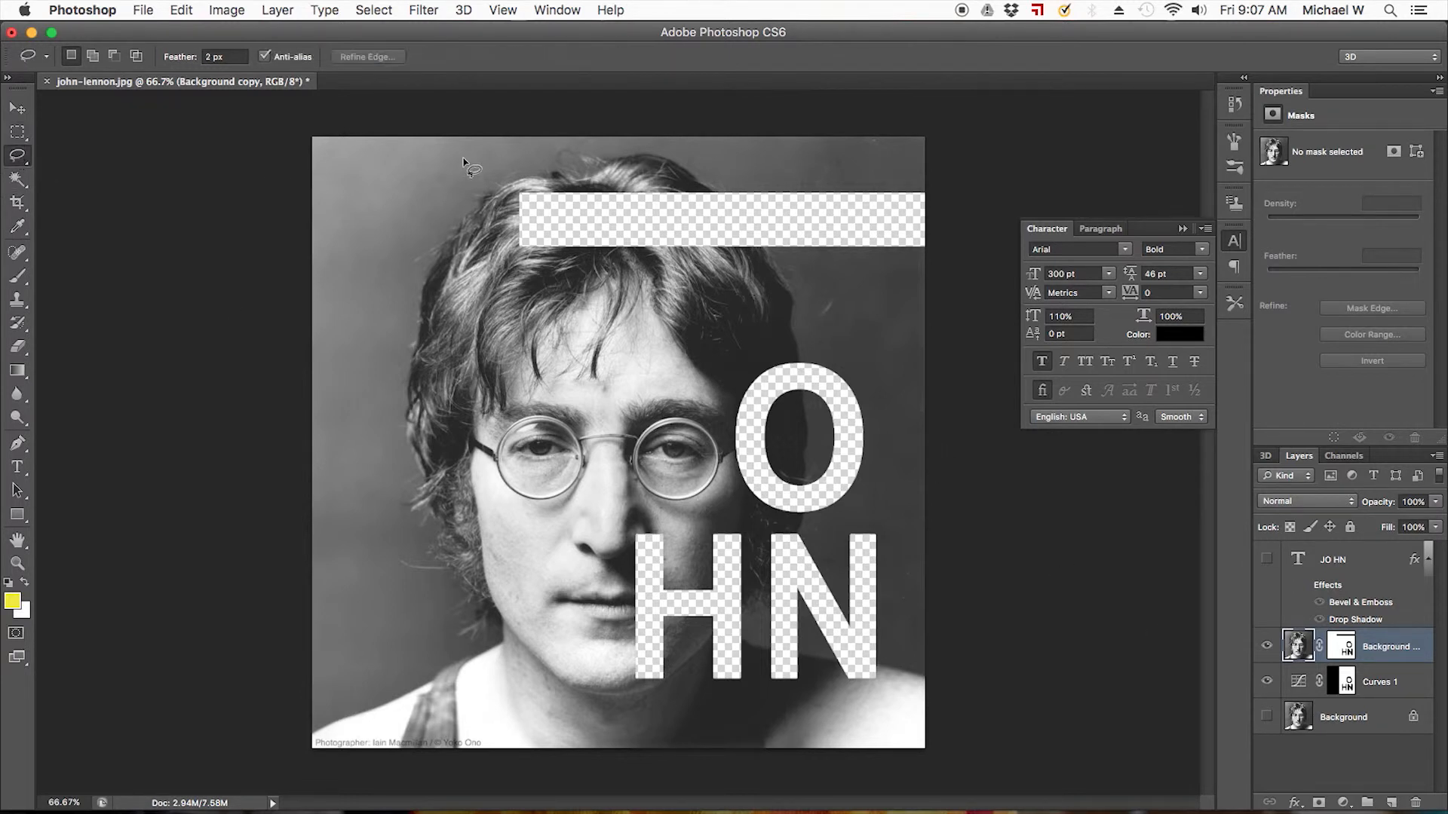
left_click(1343, 649)
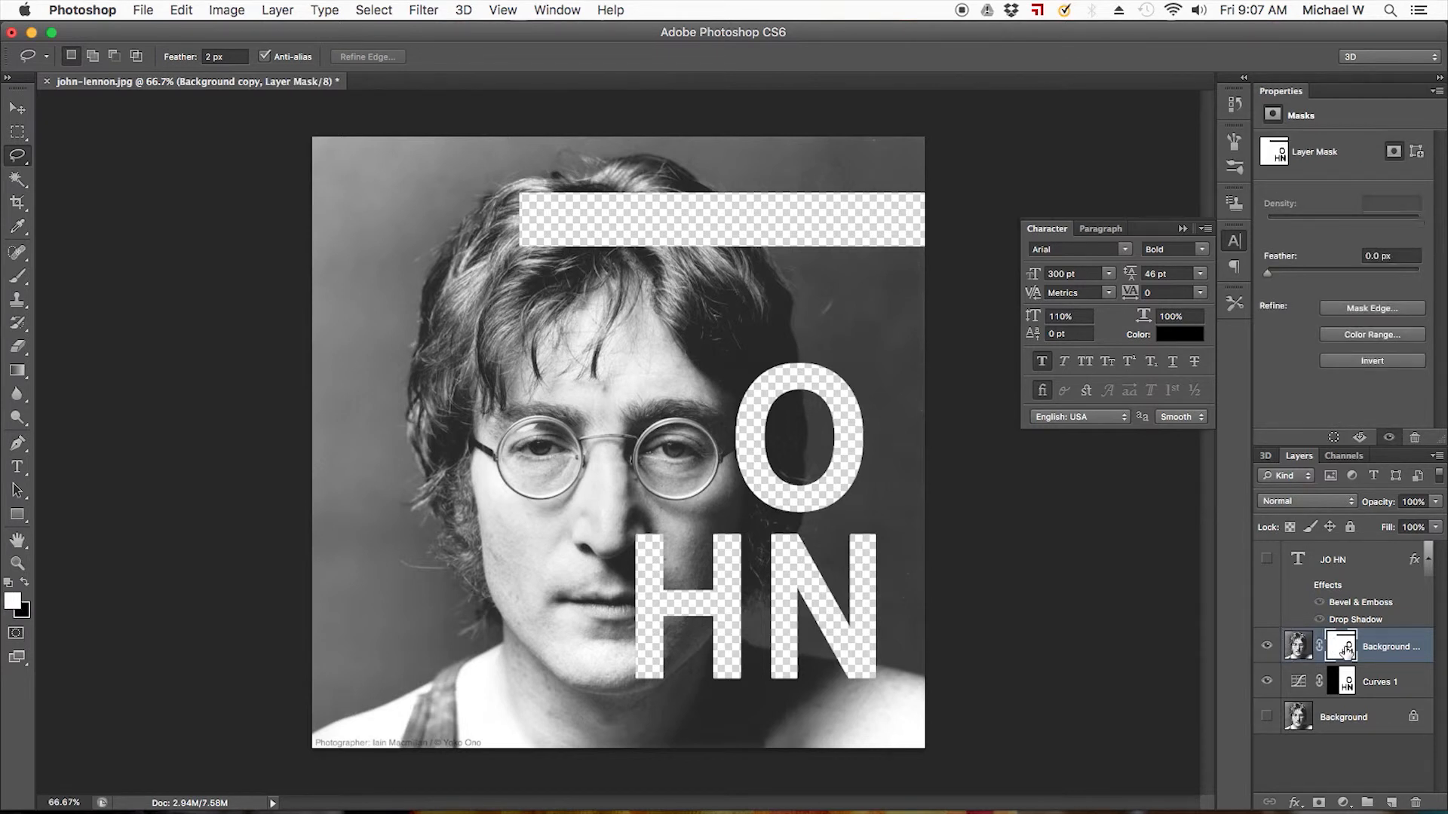
mouse_move(537, 157)
left_mouse_down()
mouse_move(472, 193)
mouse_move(426, 257)
mouse_move(415, 303)
left_mouse_up()
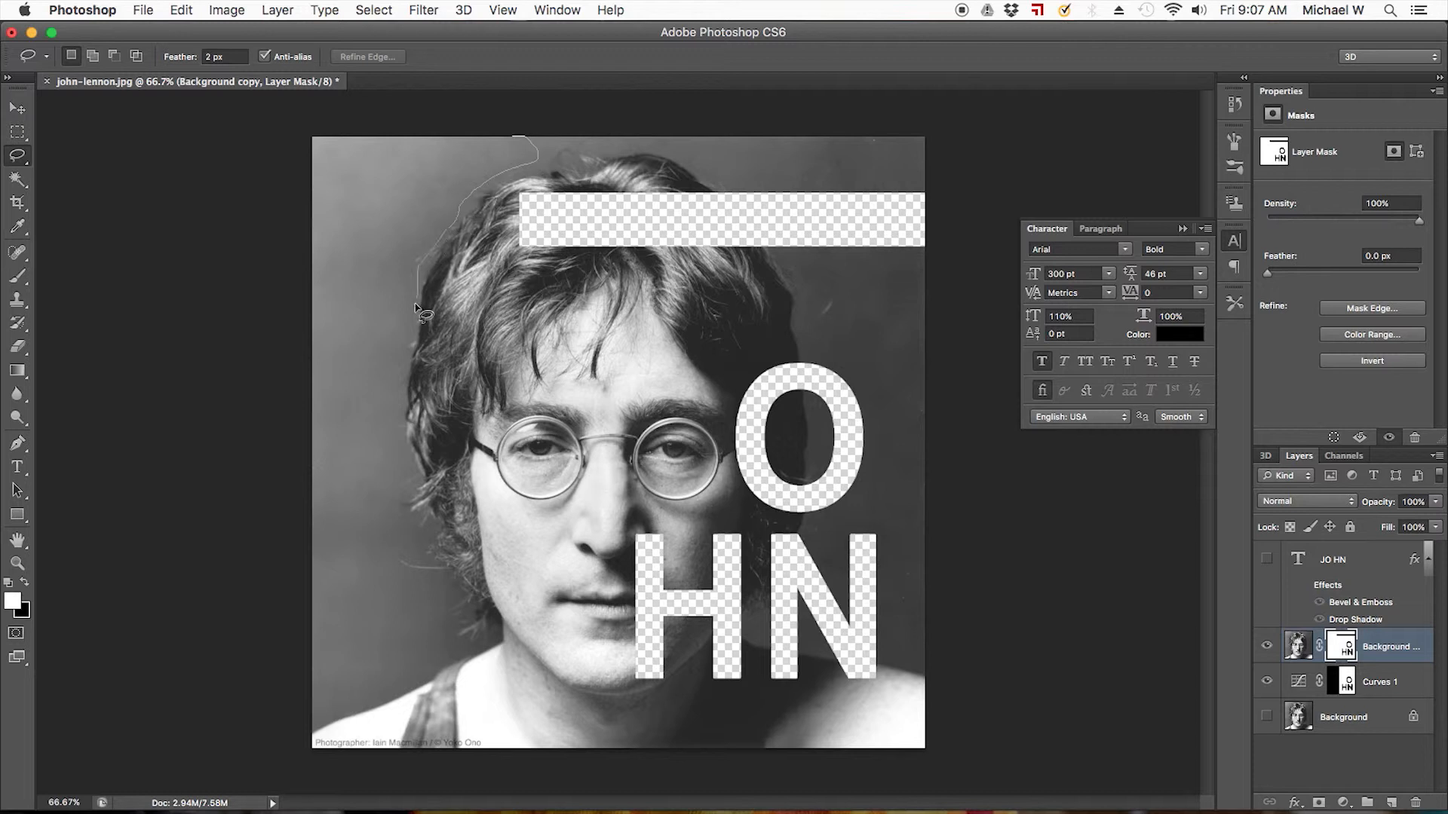
mouse_move(410, 366)
left_mouse_down()
mouse_move(412, 485)
mouse_move(351, 514)
mouse_move(287, 372)
mouse_move(286, 85)
mouse_move(324, 70)
mouse_move(390, 82)
left_mouse_up()
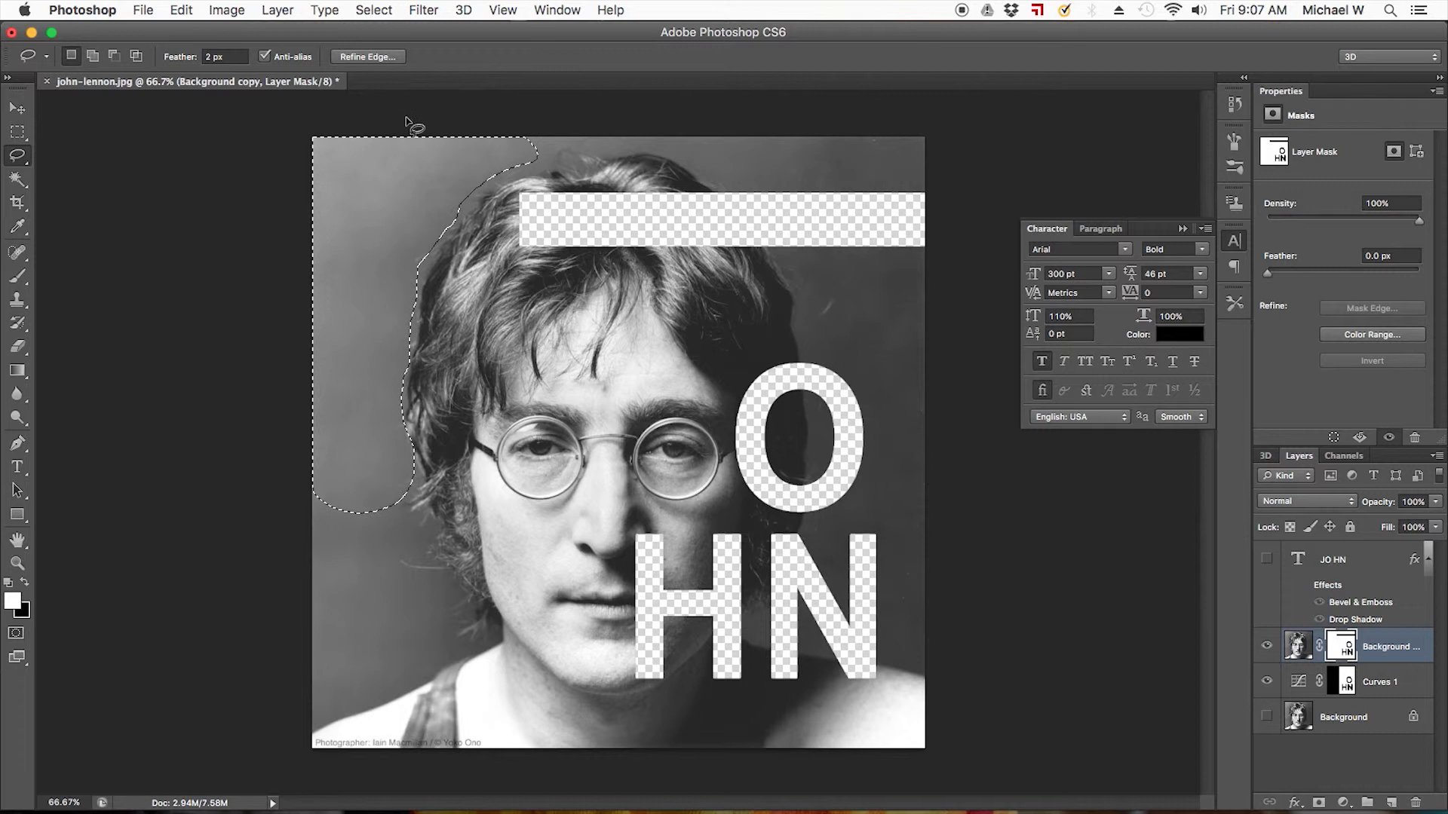
key("BackSpace")
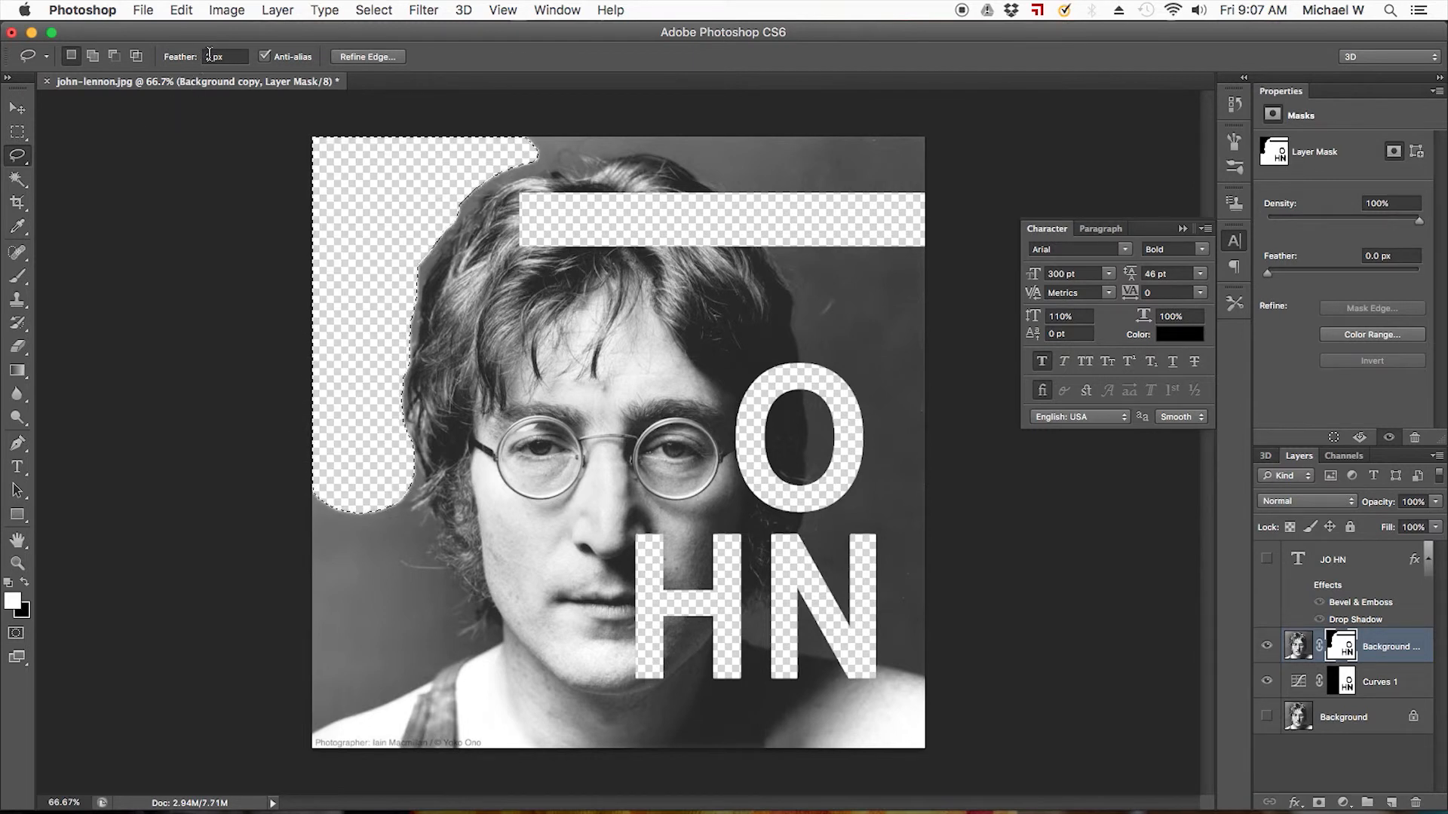
key("super+d")
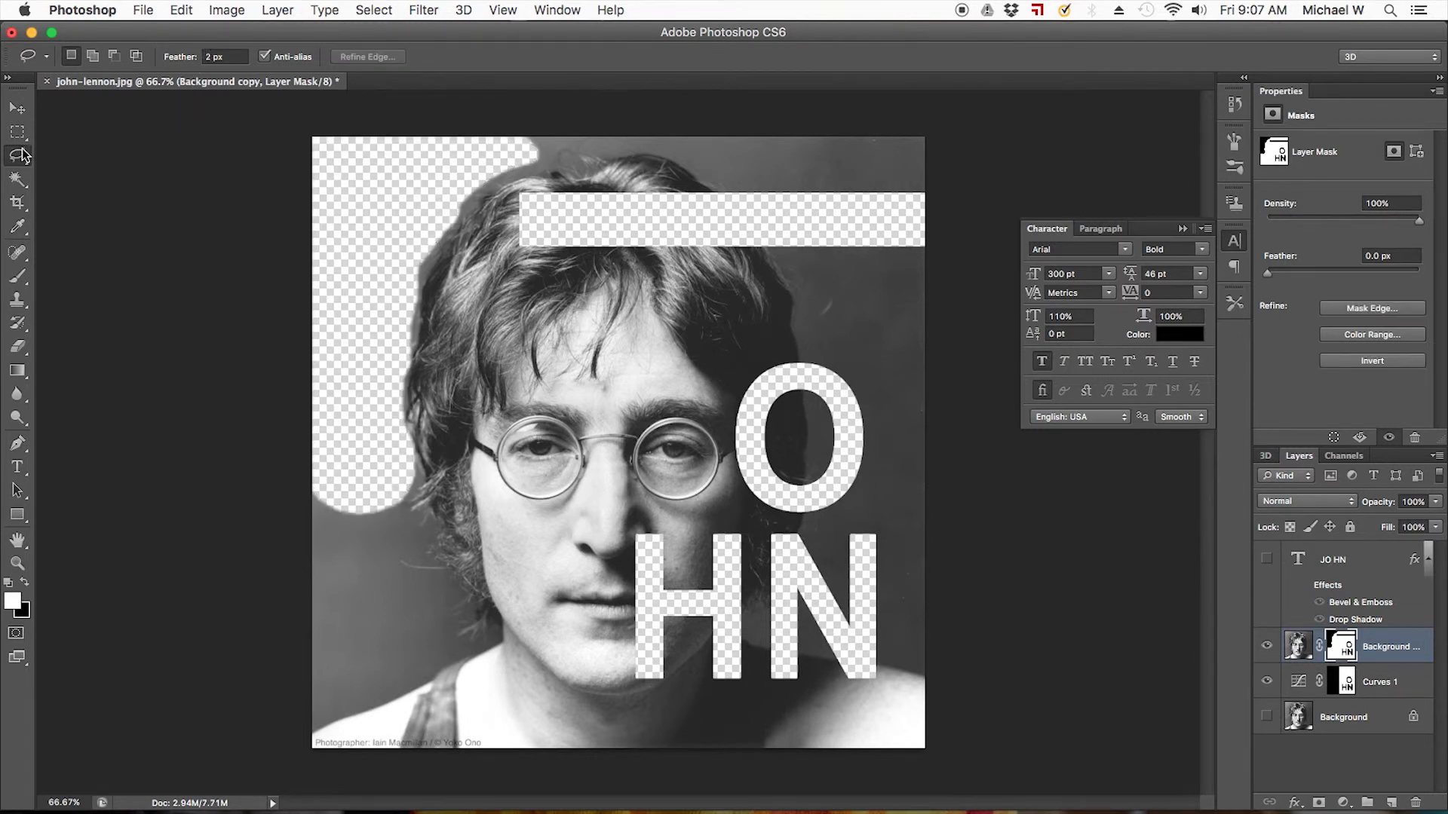
- Set up the Brush tool with a 29 px size and 100% hardness
left_click(18, 278)
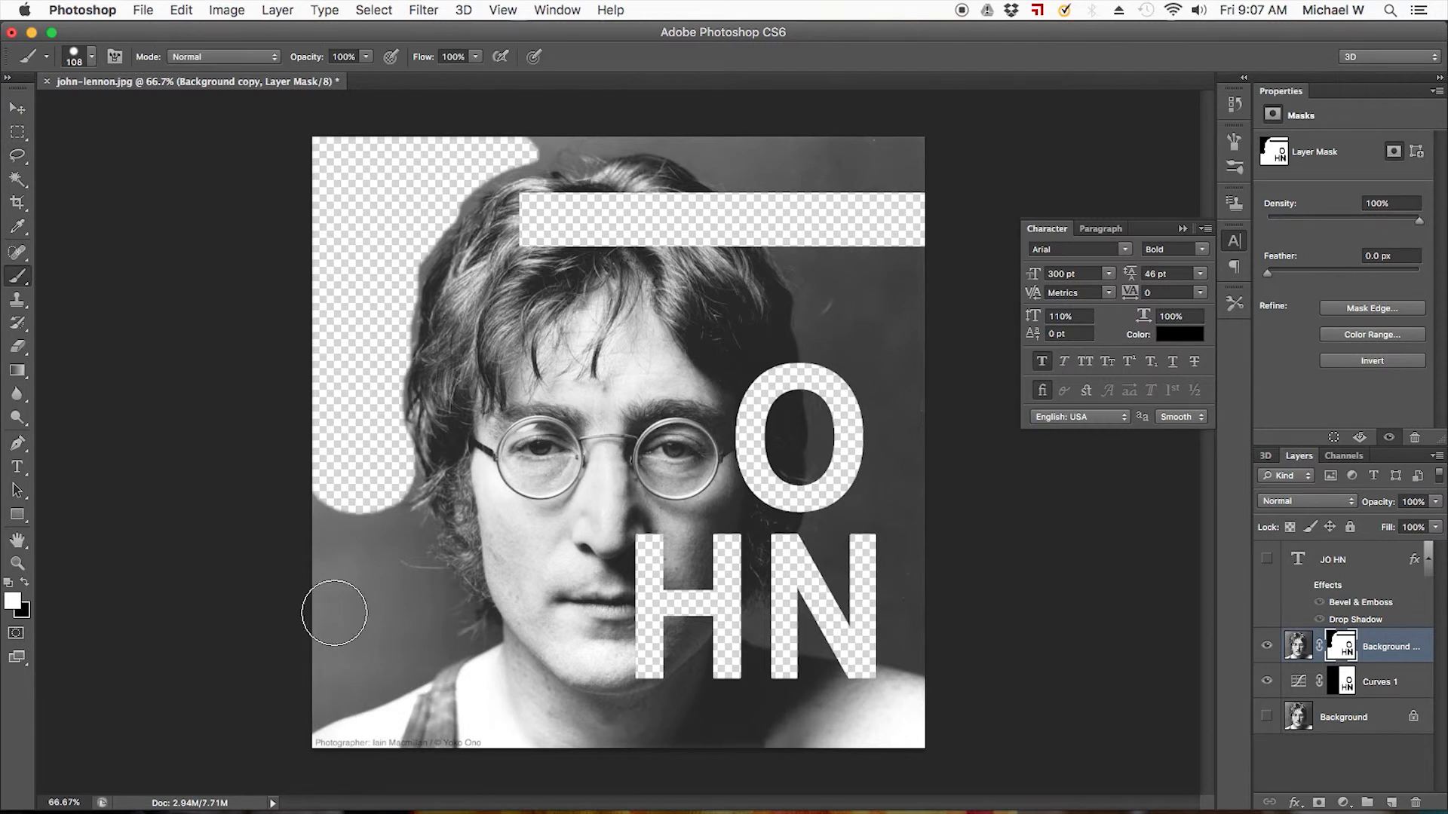
left_click(73, 54)
left_click(73, 53)
left_click(73, 53)
left_click_drag(74, 106, 61, 106)
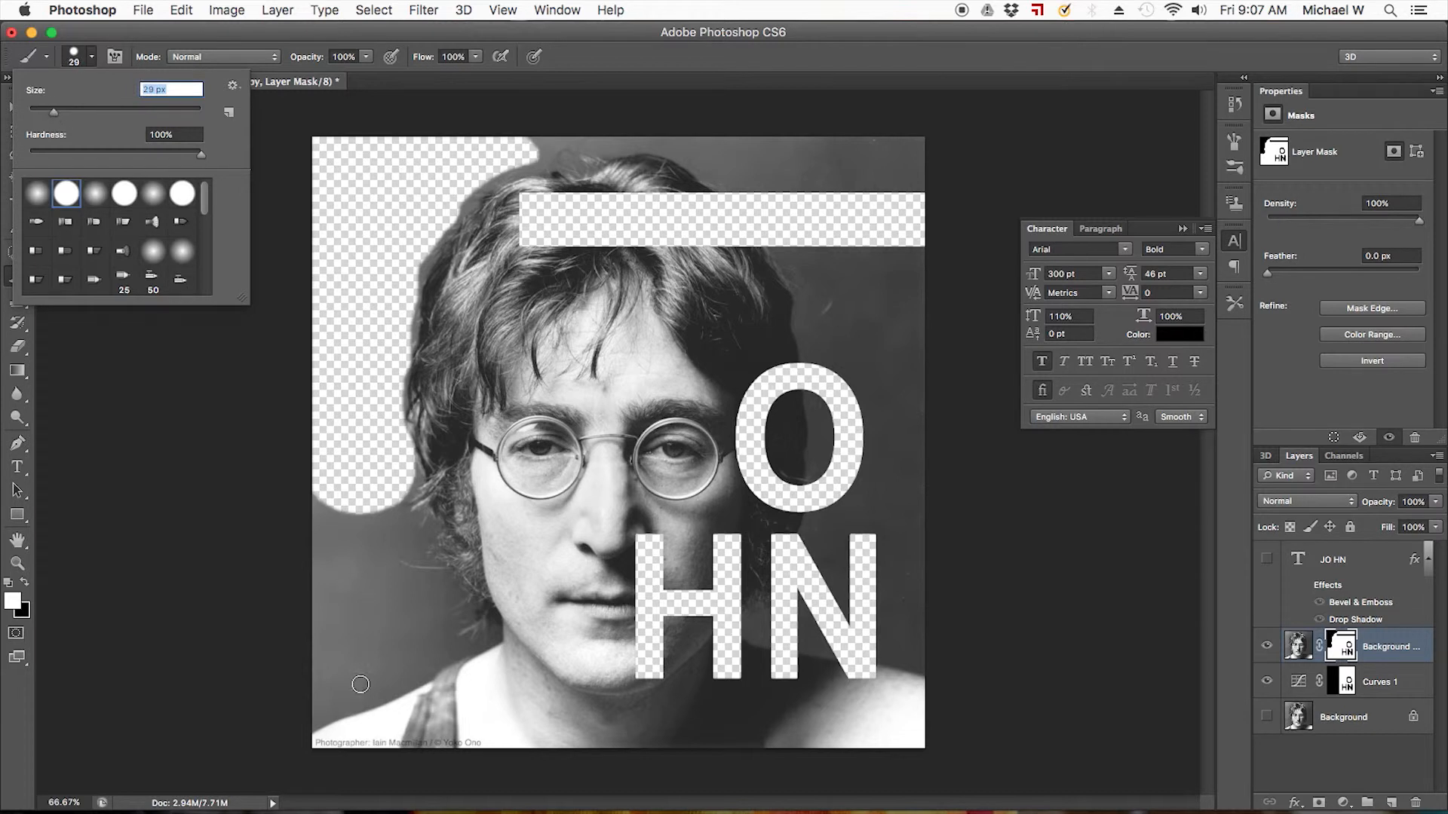
left_click(207, 155)
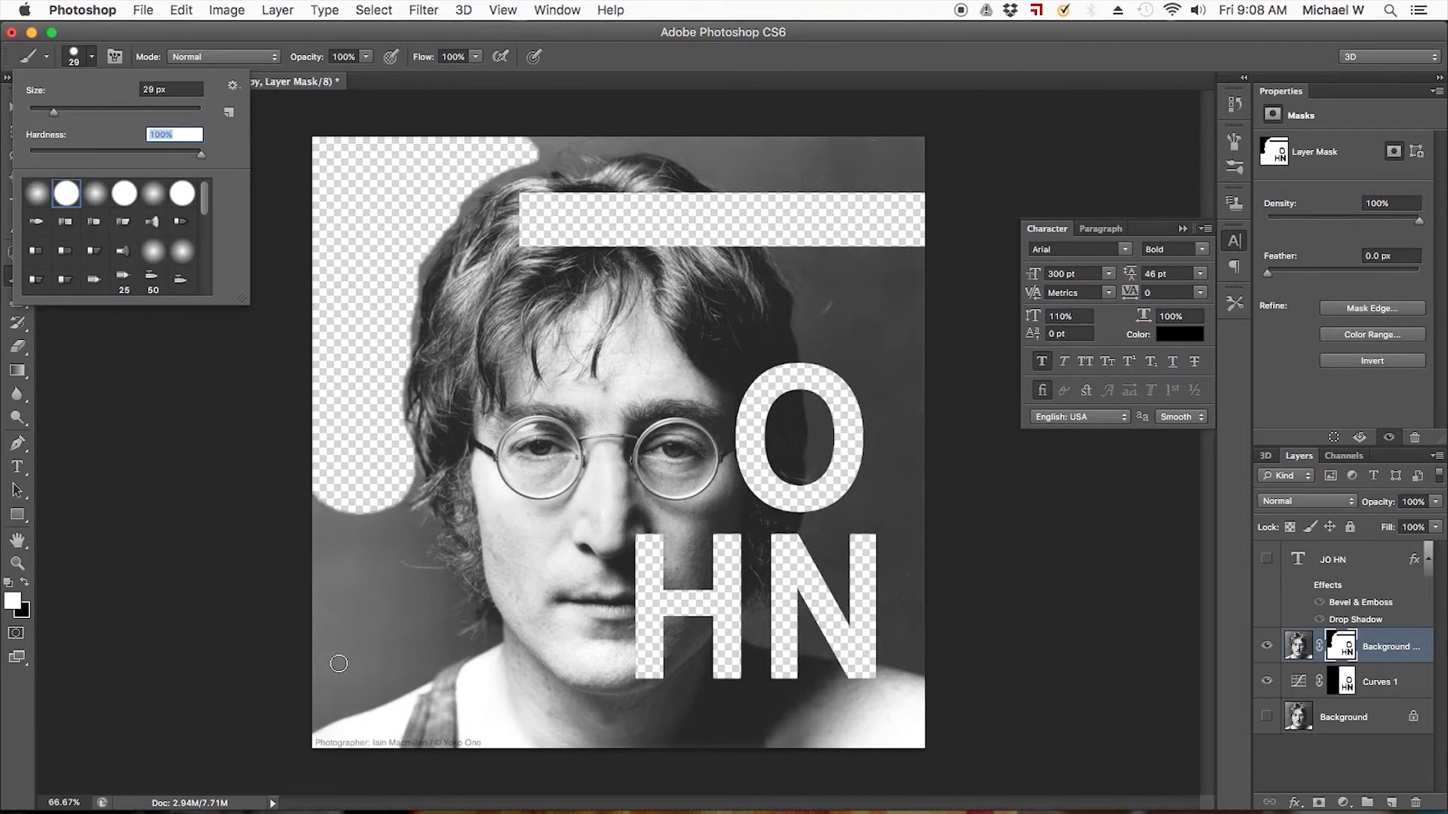
key("Return")
- Paint black on the Background copy mask along the backdrop just above the lower-left shoulder, finishing with the whole image in view
key("z")
mouse_move(327, 674)
left_mouse_down()
mouse_move(428, 717)
mouse_move(608, 626)
mouse_move(598, 430)
left_mouse_up()
key("space")
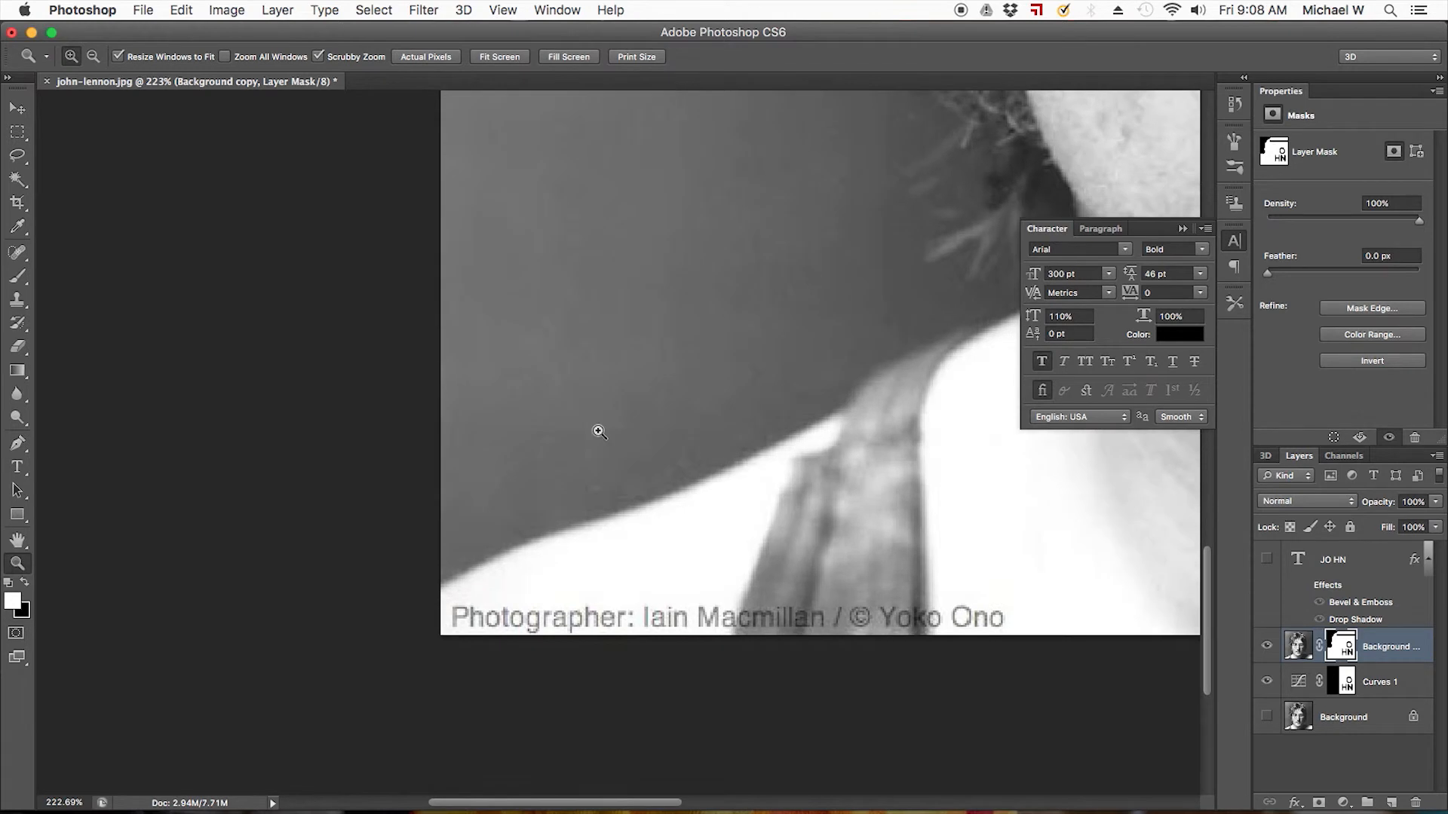
key("b")
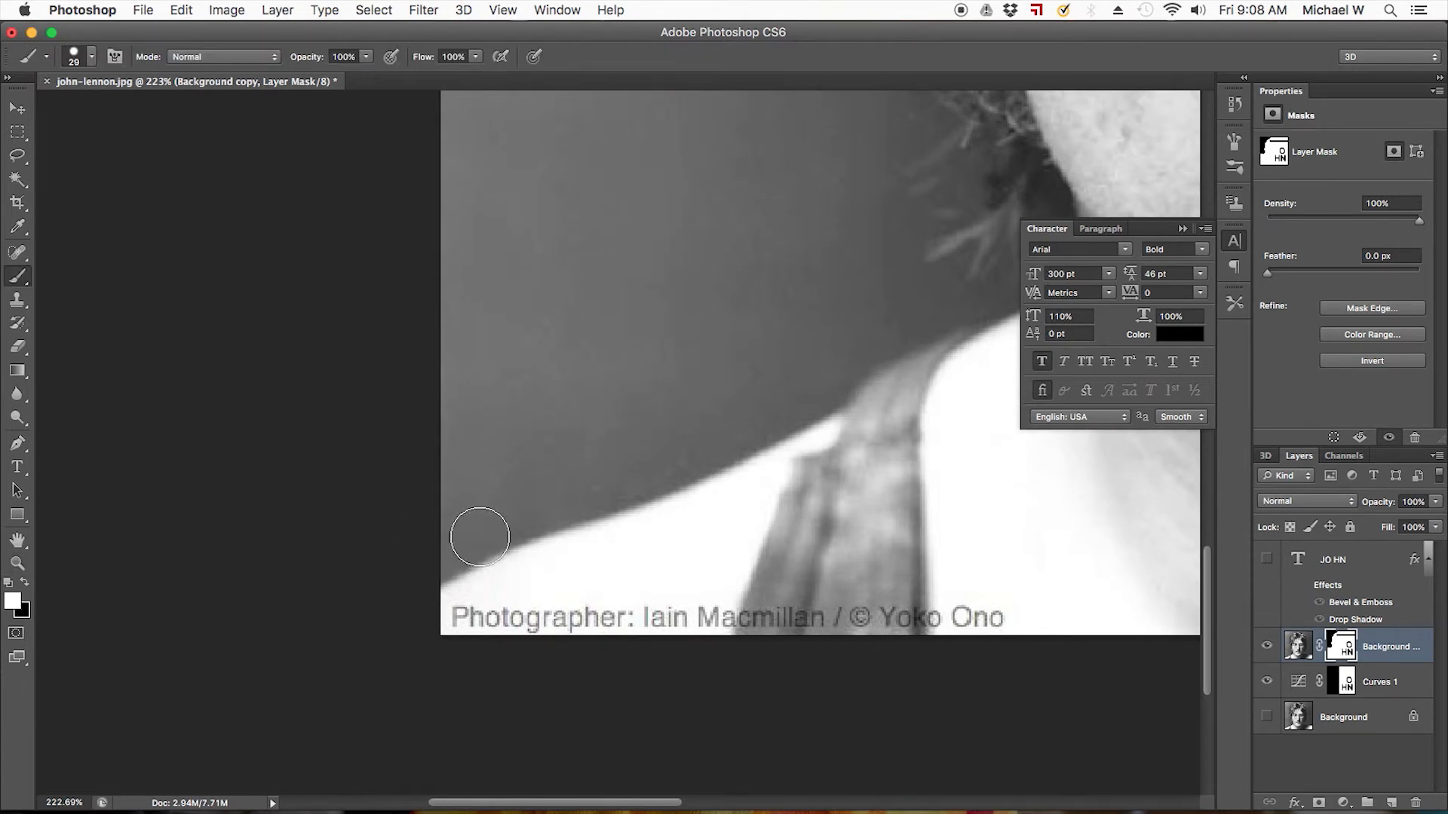
key("x")
left_click_drag(407, 556, 550, 492)
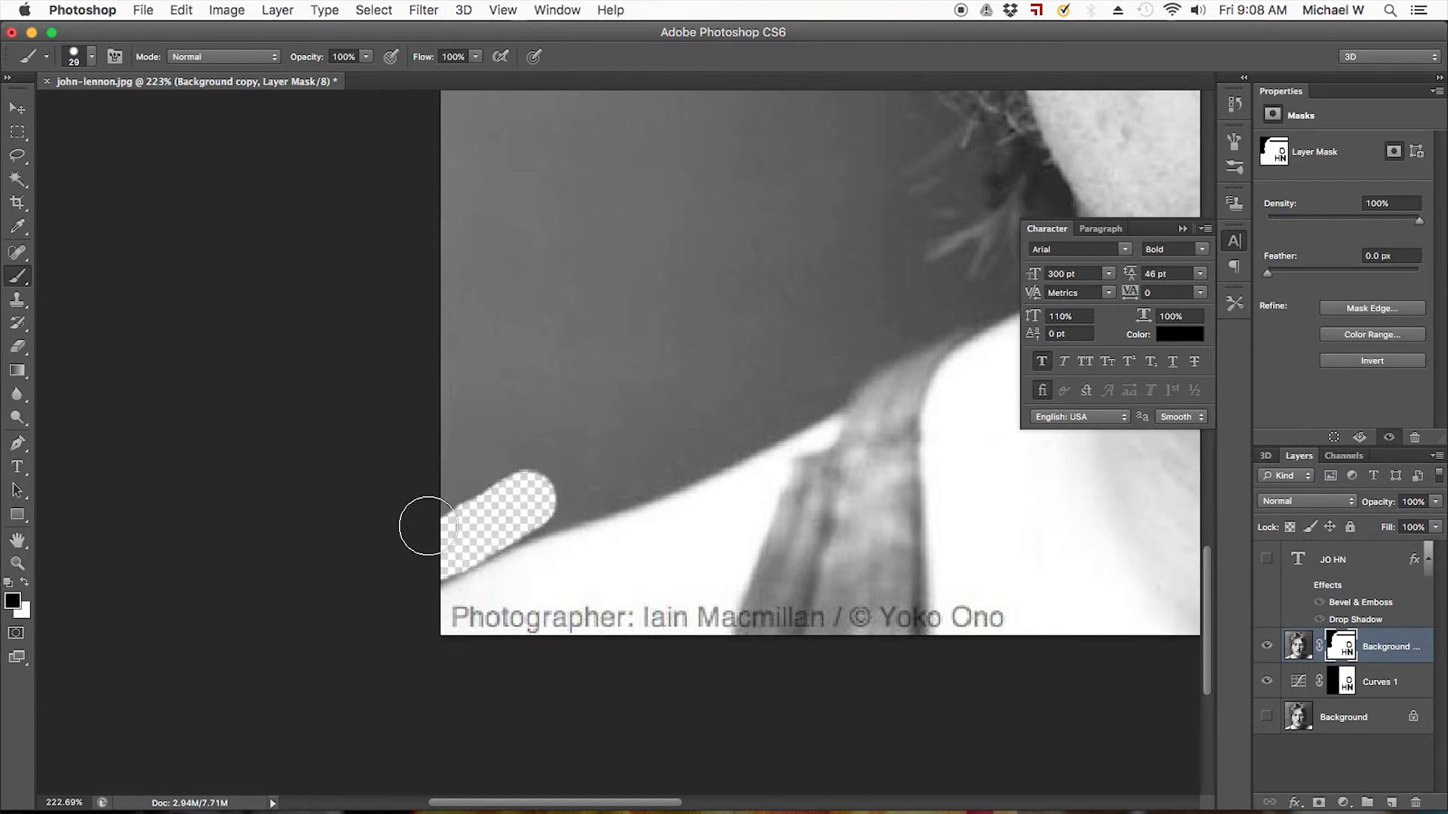
mouse_move(420, 565)
left_mouse_down()
mouse_move(776, 419)
mouse_move(876, 341)
mouse_move(848, 332)
mouse_move(701, 378)
mouse_move(375, 521)
mouse_move(716, 381)
mouse_move(834, 342)
left_mouse_up()
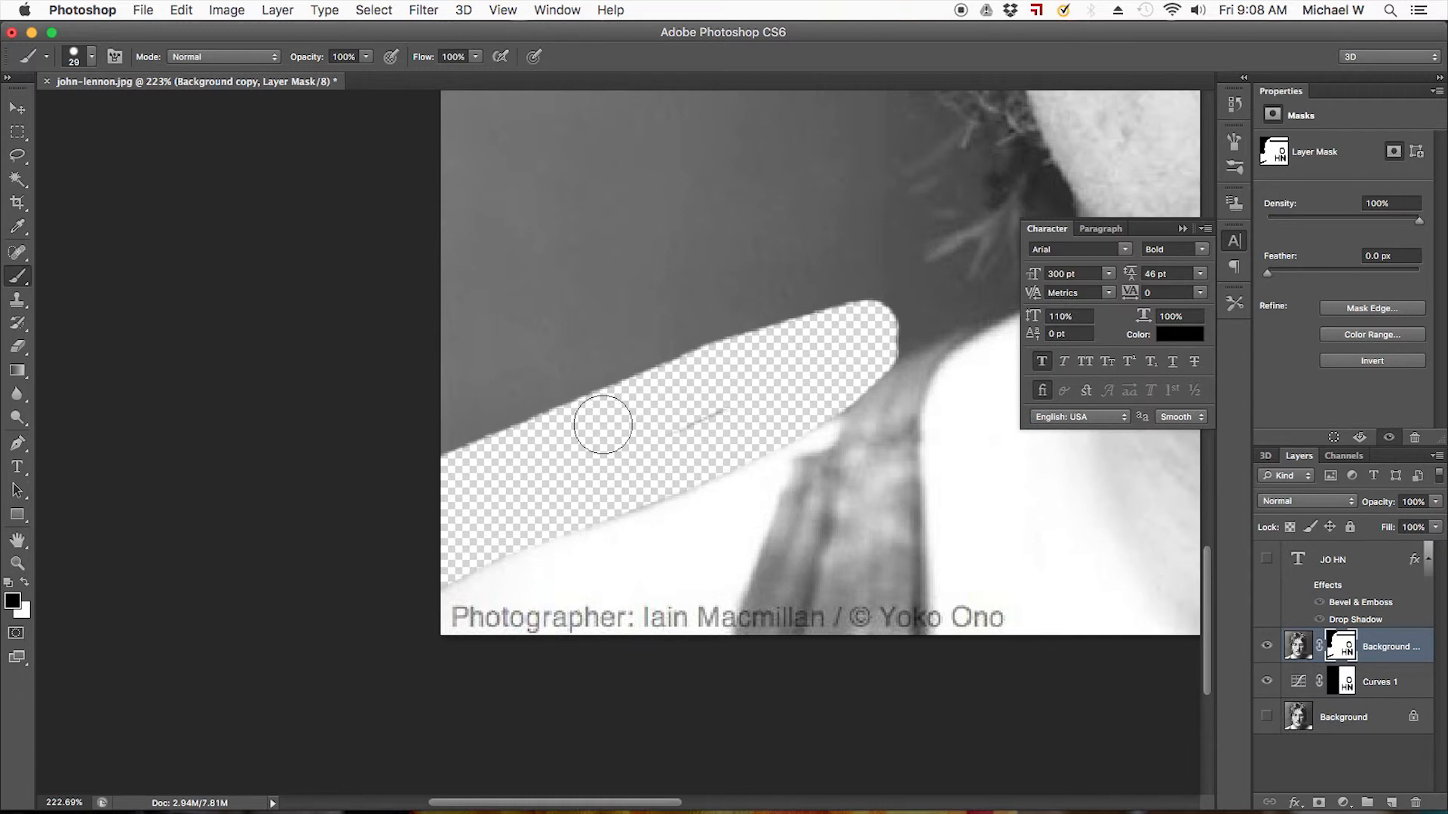
key("super+0")
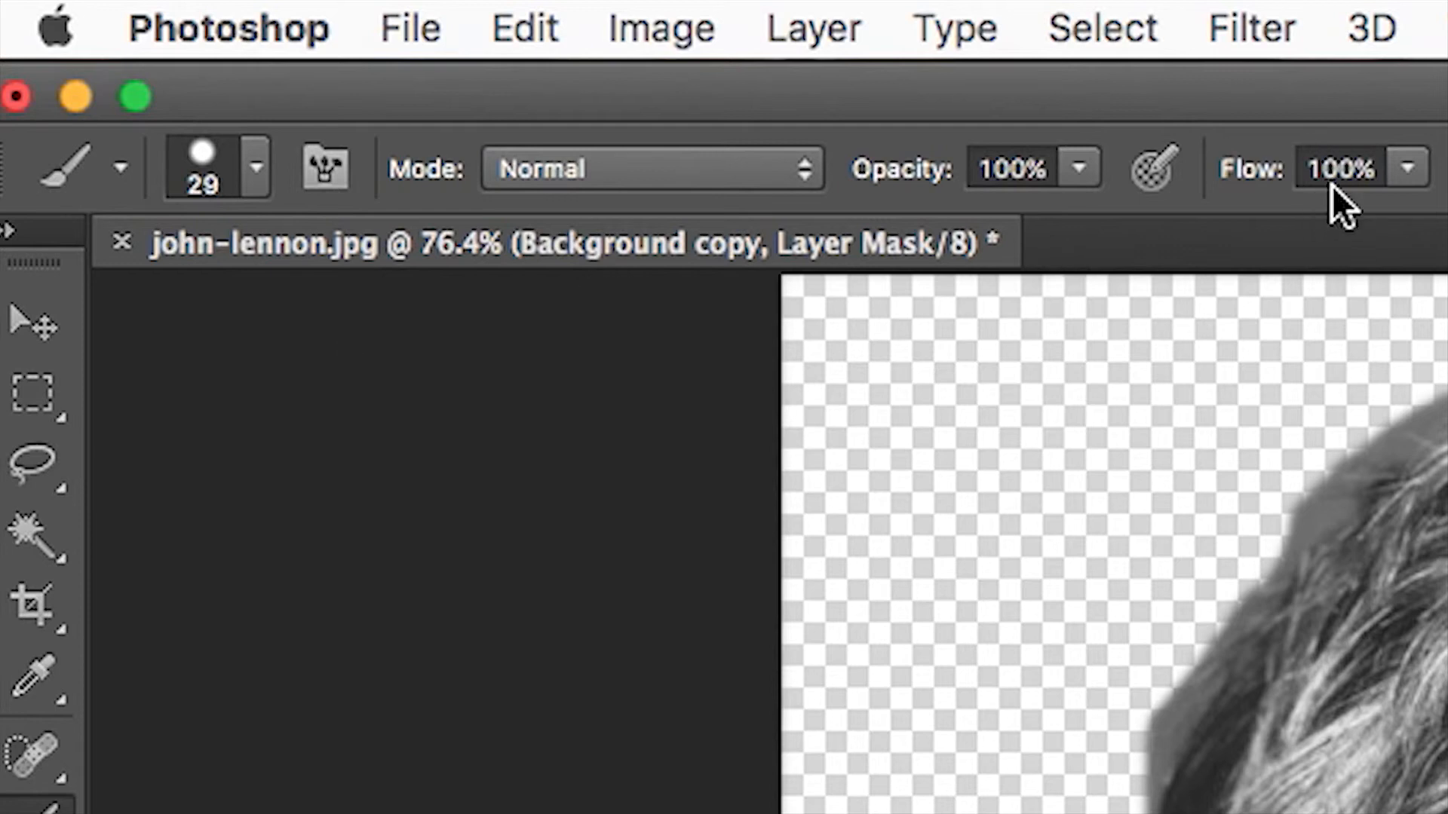
- Close john-lennon.jpg and open face01.PNG from the collage folder in Finder into Photoshop
left_click(46, 388)
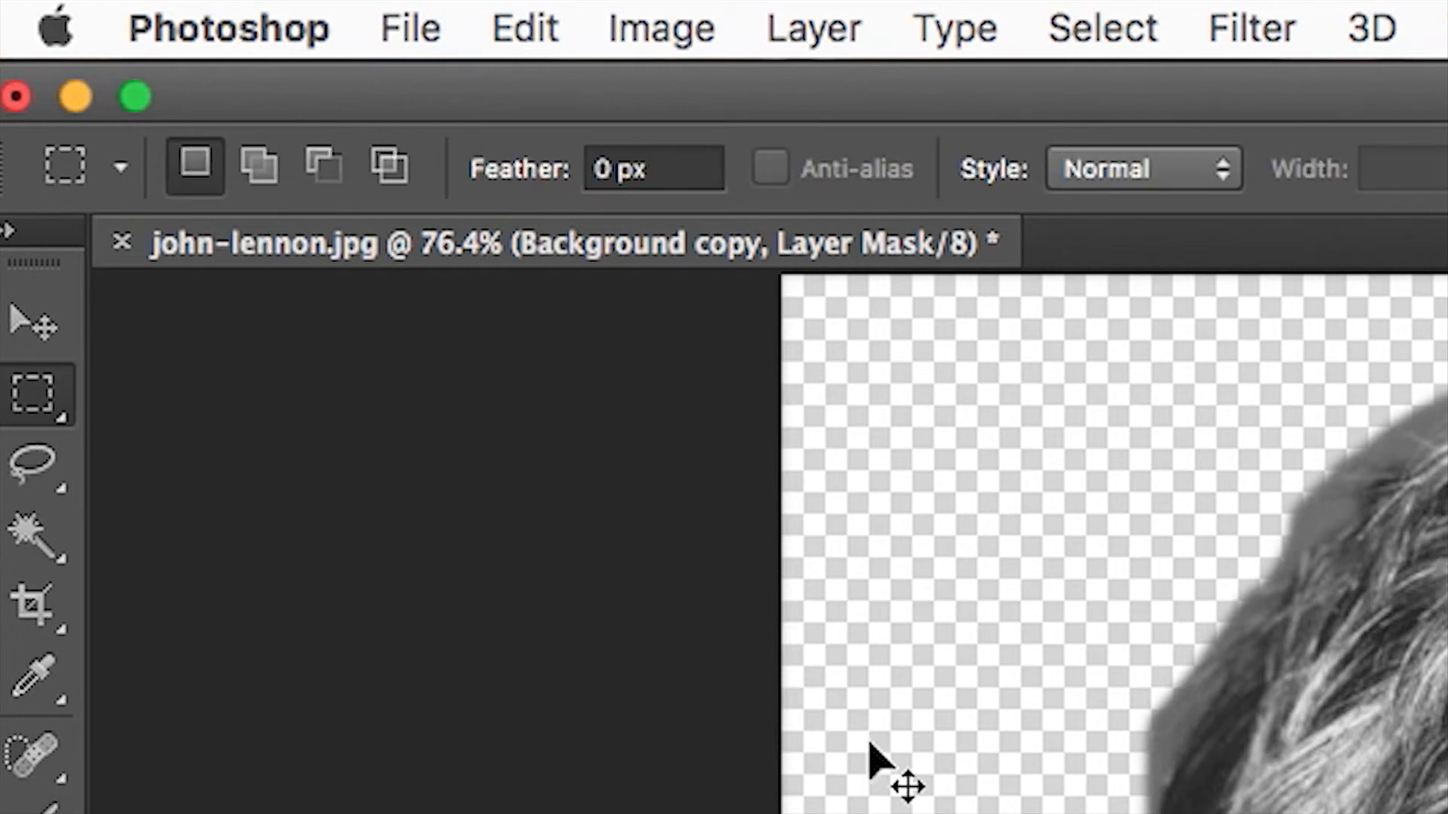
key("super+w")
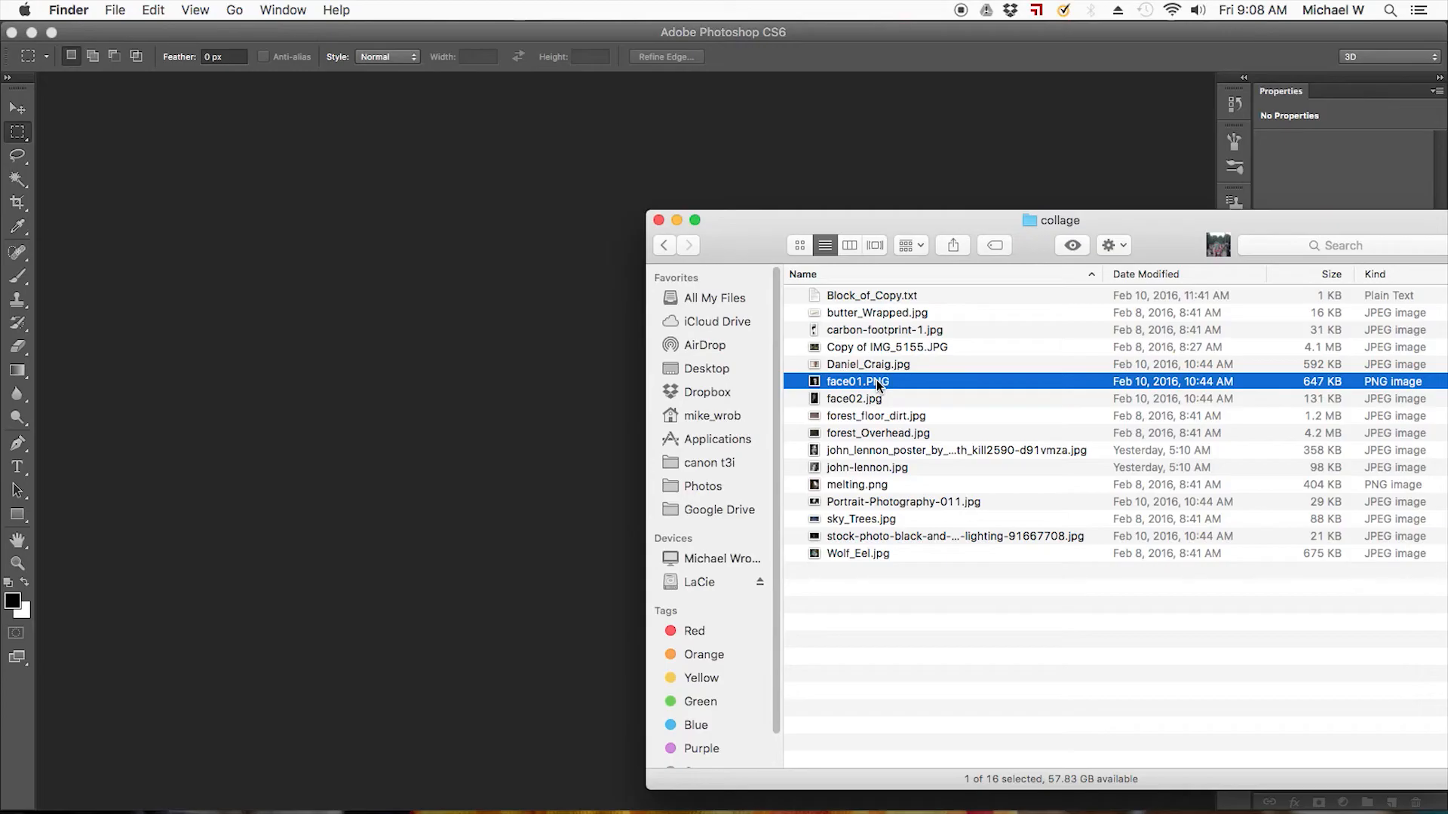
left_click_drag(876, 380, 493, 390)
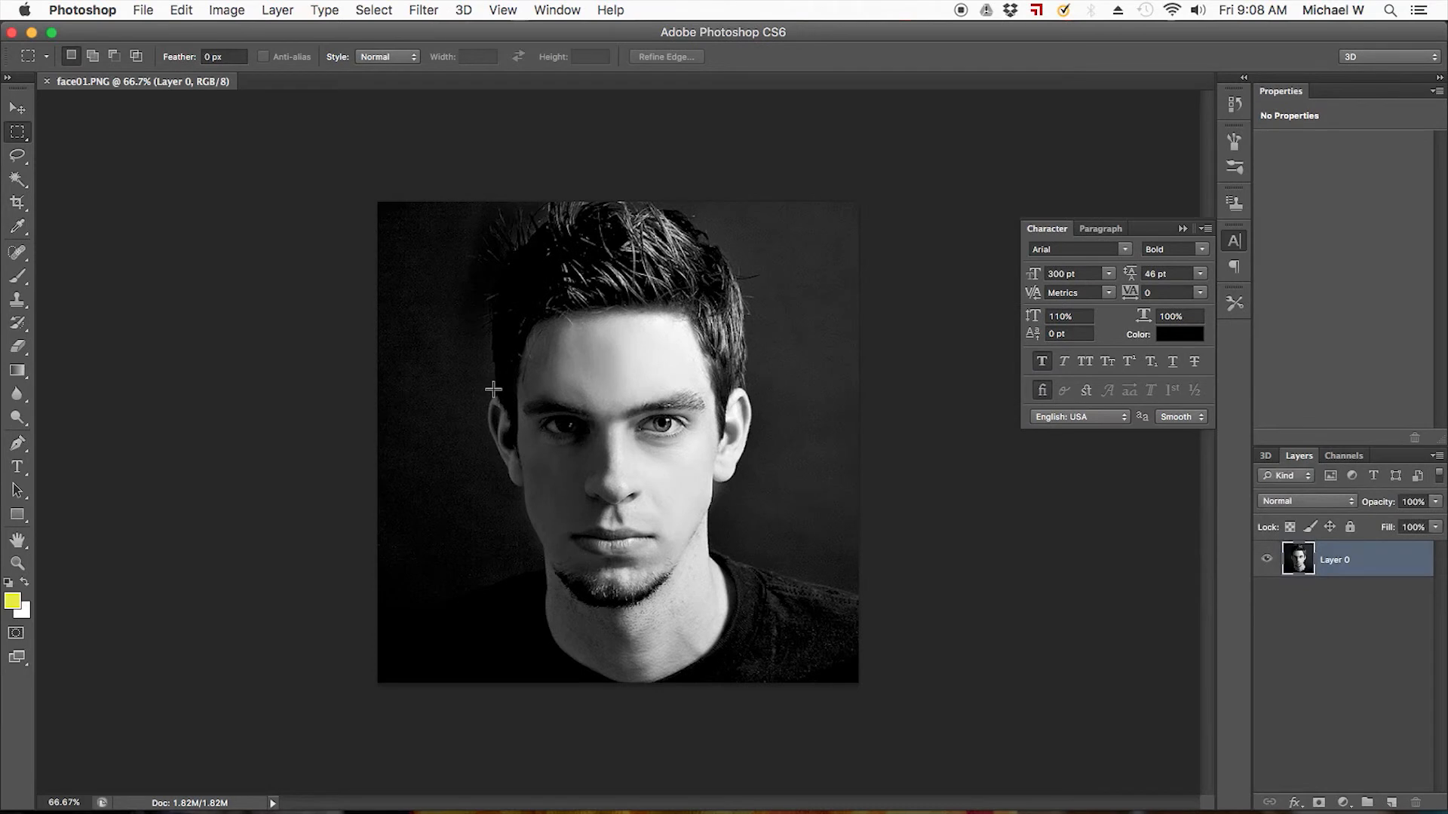
- Duplicate Layer 0, hide the original, add a white layer mask to the copy and activate the Brush tool
left_click_drag(1358, 565, 1391, 801)
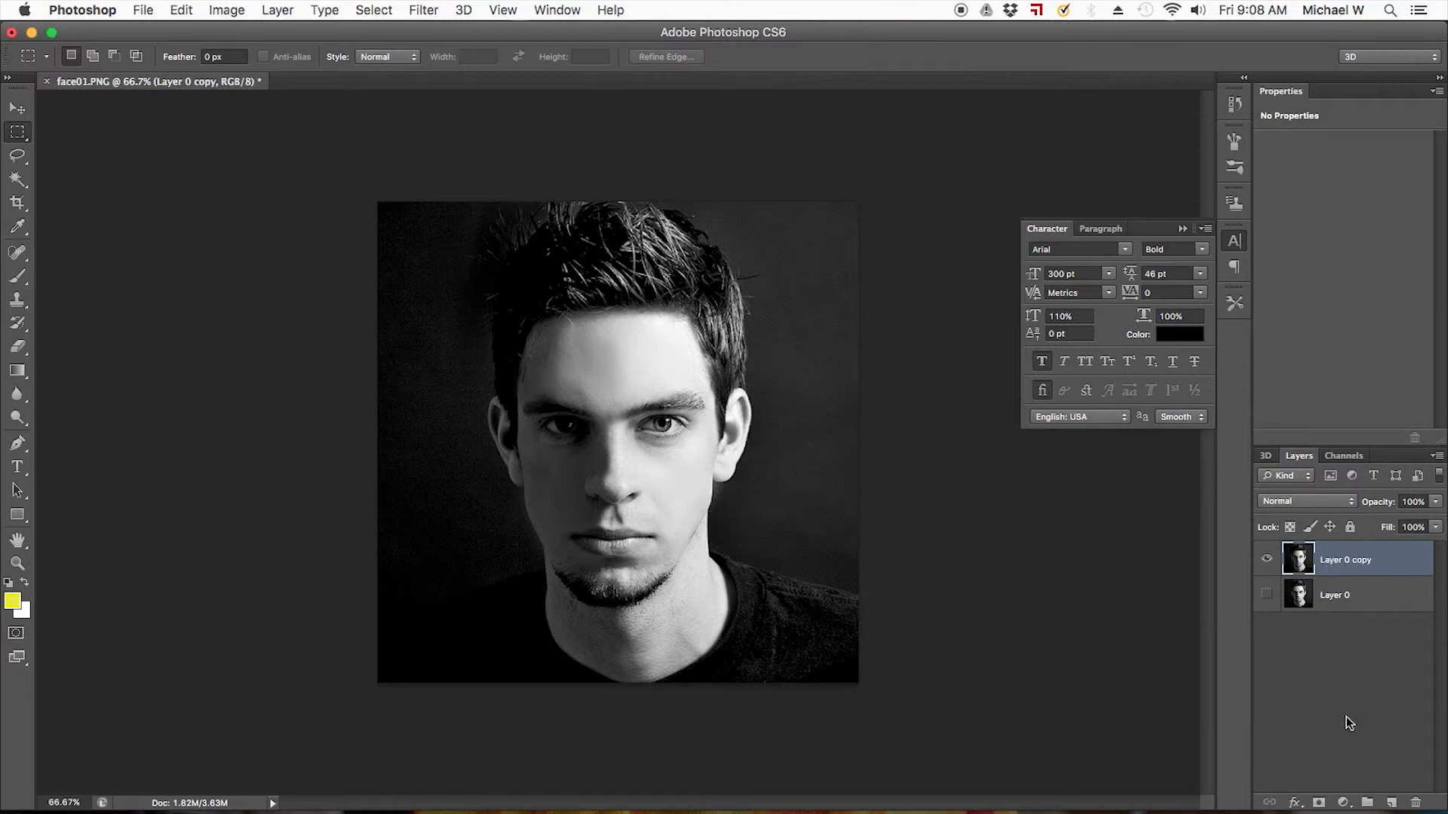
left_click(1319, 803)
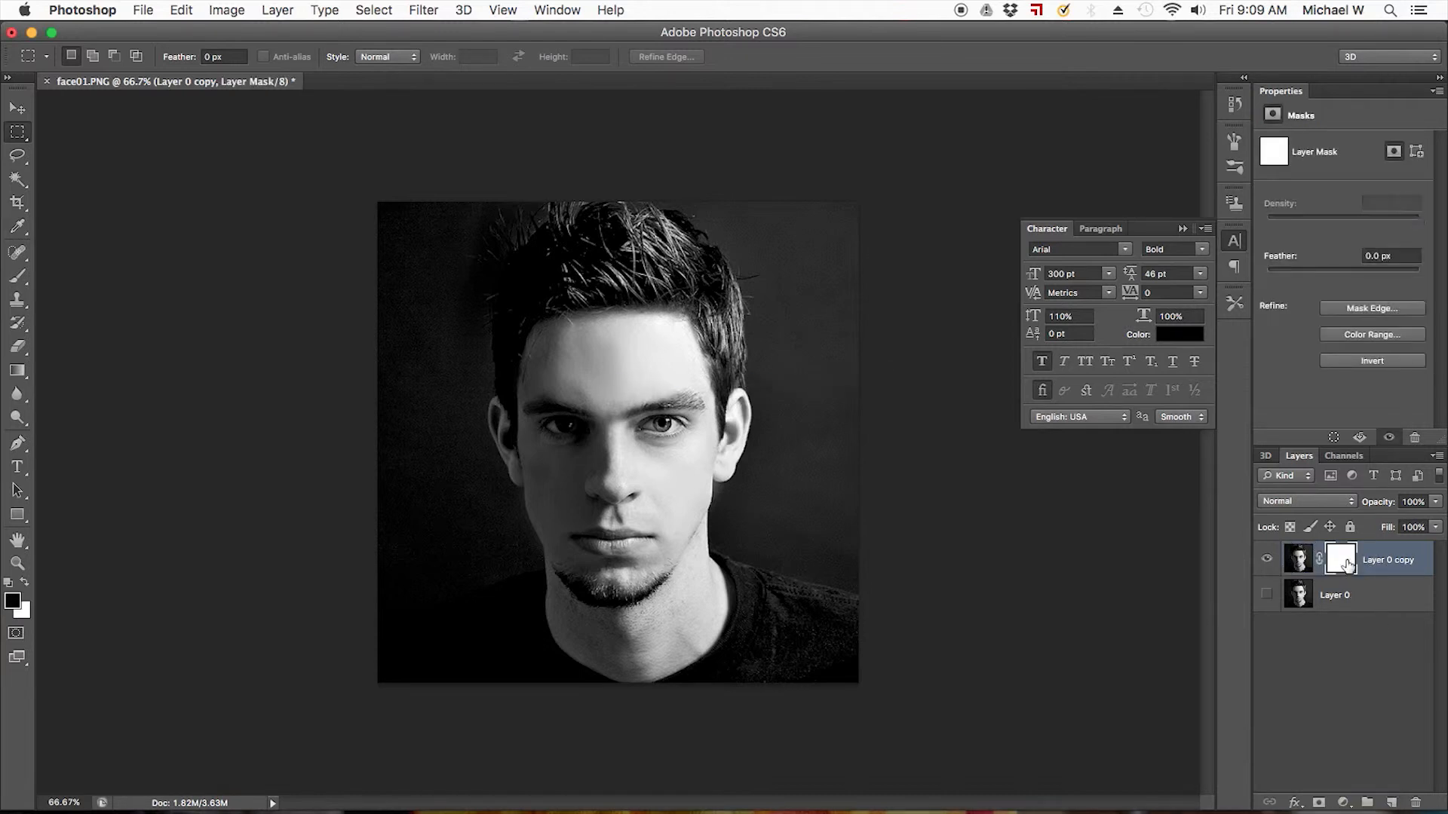
left_click(19, 284)
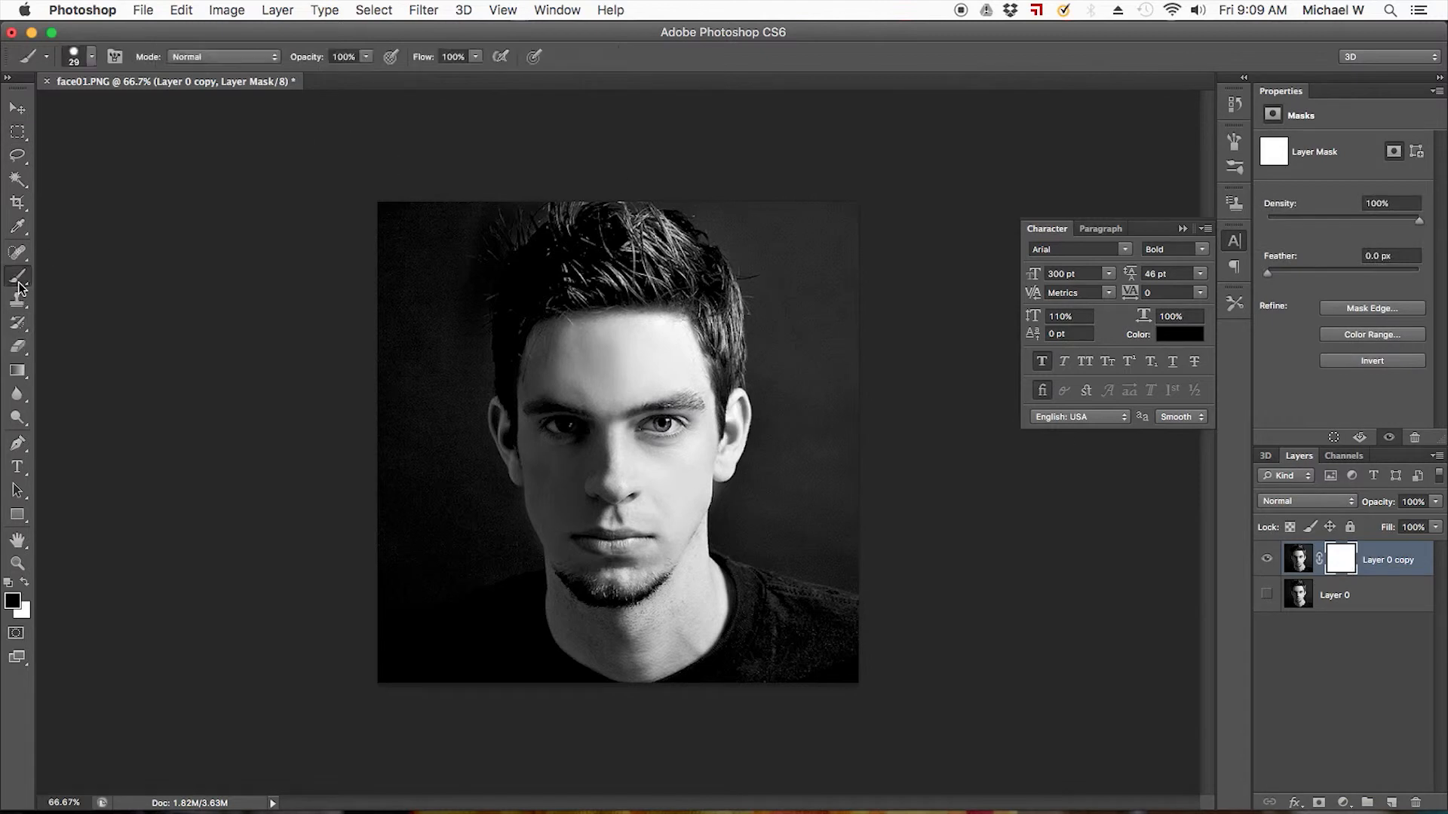
- Set the Brush tool to 95 px size, 0% hardness, 30% opacity and 10% flow
left_click(91, 57)
left_click(100, 110)
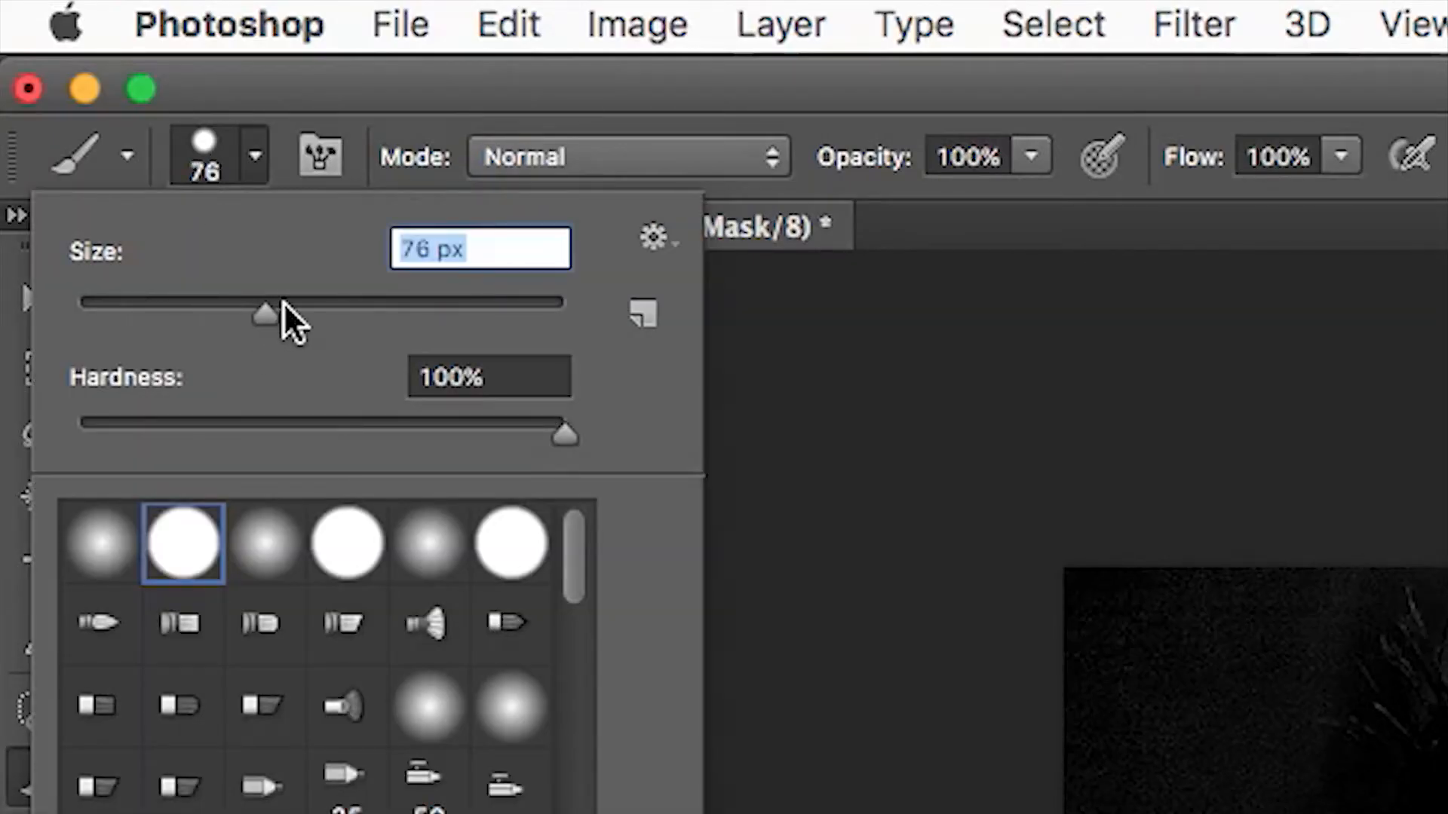
left_click_drag(283, 302, 323, 303)
left_click_drag(310, 420, 26, 437)
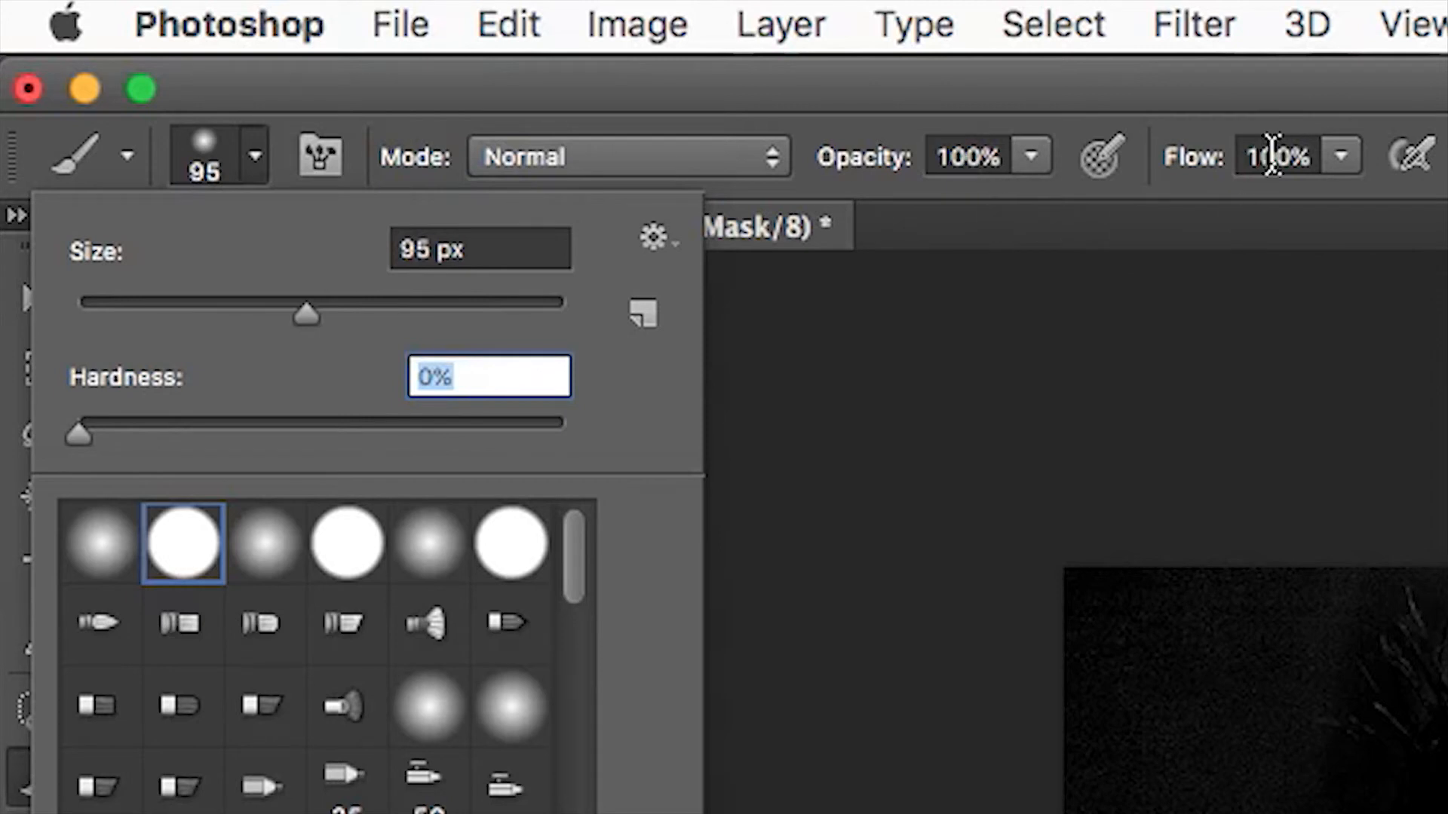
left_click(1278, 155)
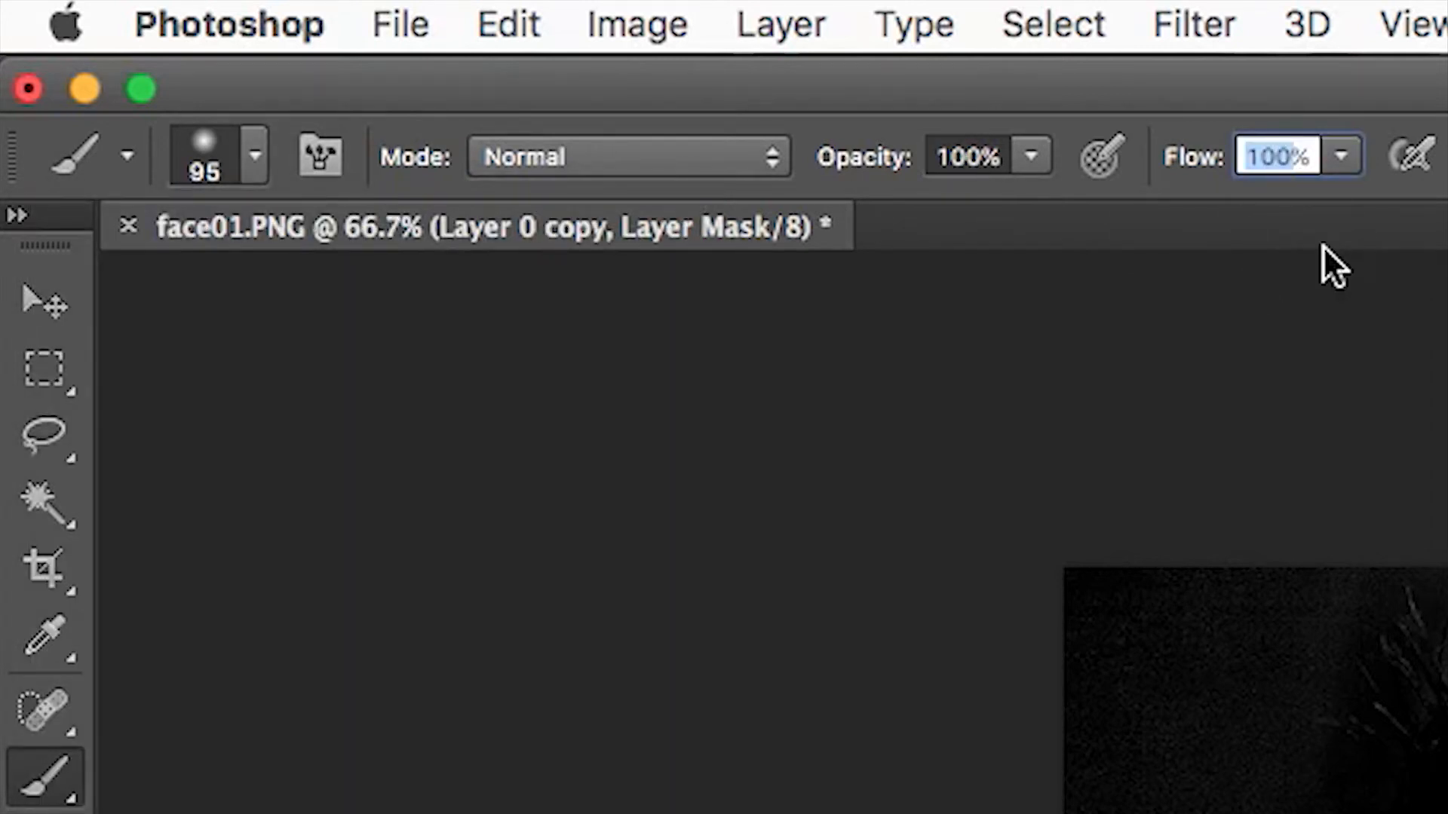
type("10")
left_click(954, 157)
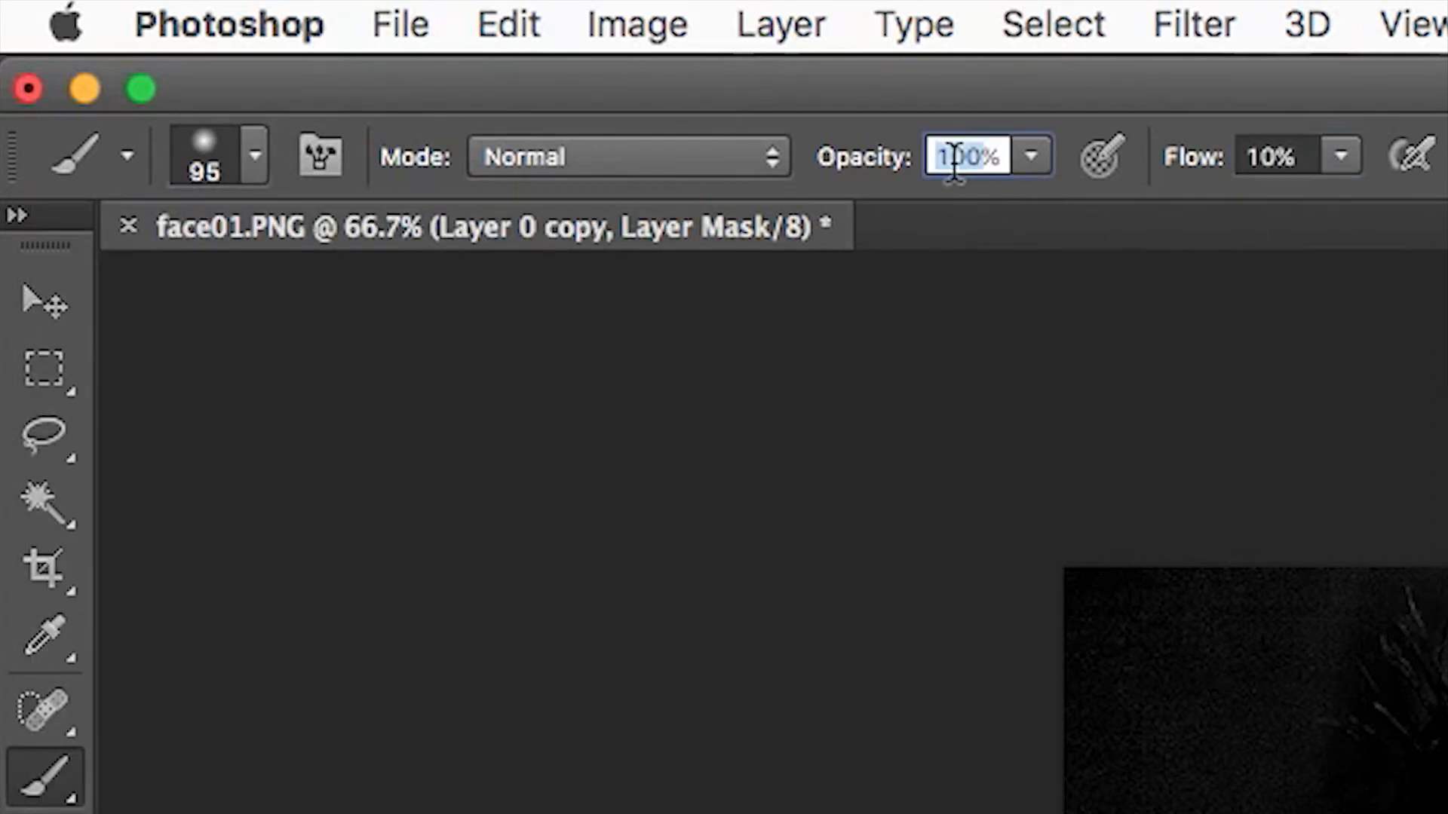
type("30")
key("Return")
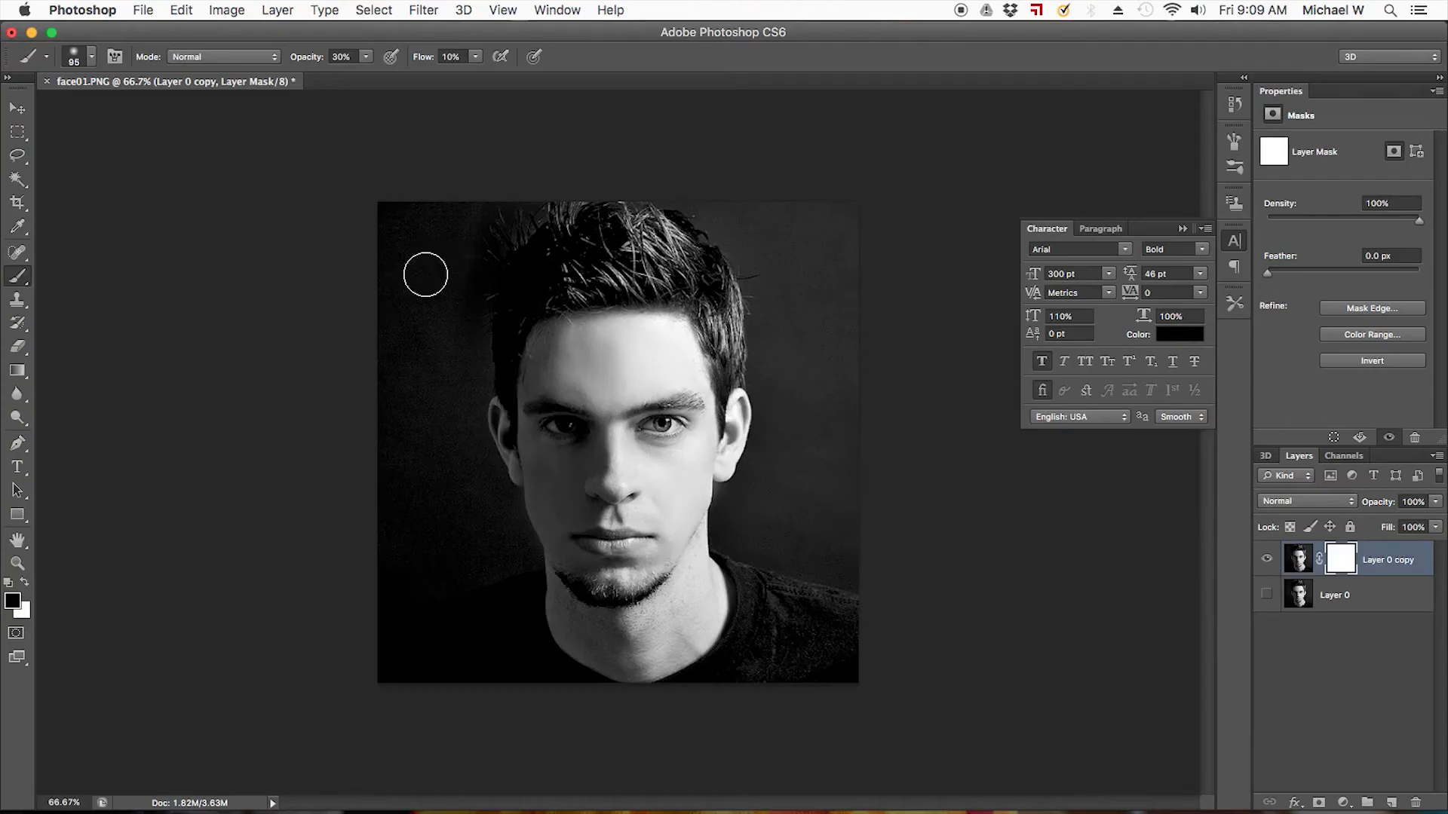
- Paint black on the Layer 0 copy mask to fade out the backdrop left of the face, enlarging the brush to 191 px
mouse_move(425, 274)
left_mouse_down()
mouse_move(429, 258)
mouse_move(435, 322)
mouse_move(449, 236)
mouse_move(465, 226)
mouse_move(442, 339)
mouse_move(447, 308)
left_mouse_up()
mouse_move(505, 223)
left_mouse_down()
mouse_move(467, 334)
mouse_move(435, 326)
mouse_move(462, 192)
left_mouse_up()
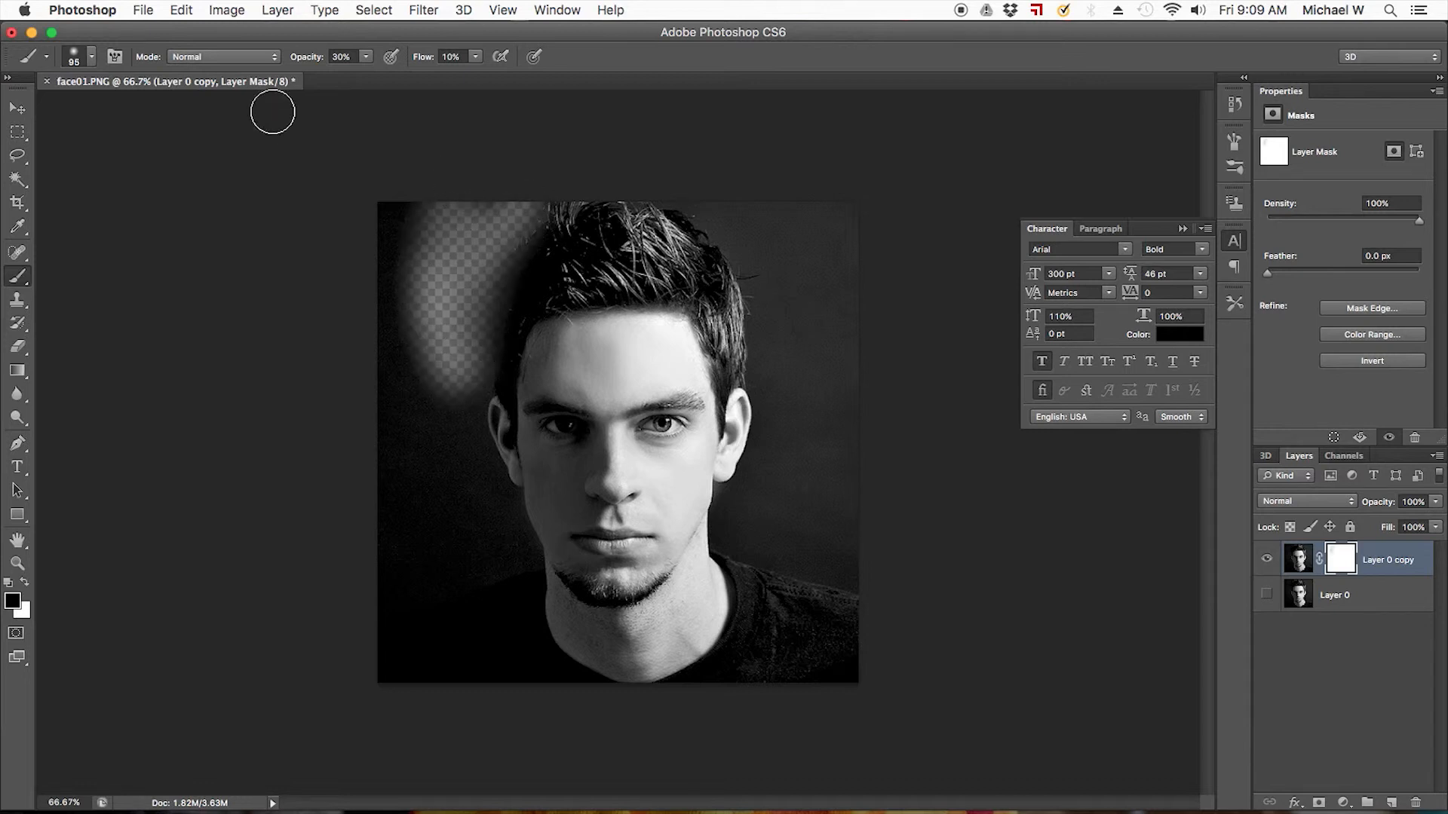
left_click(79, 66)
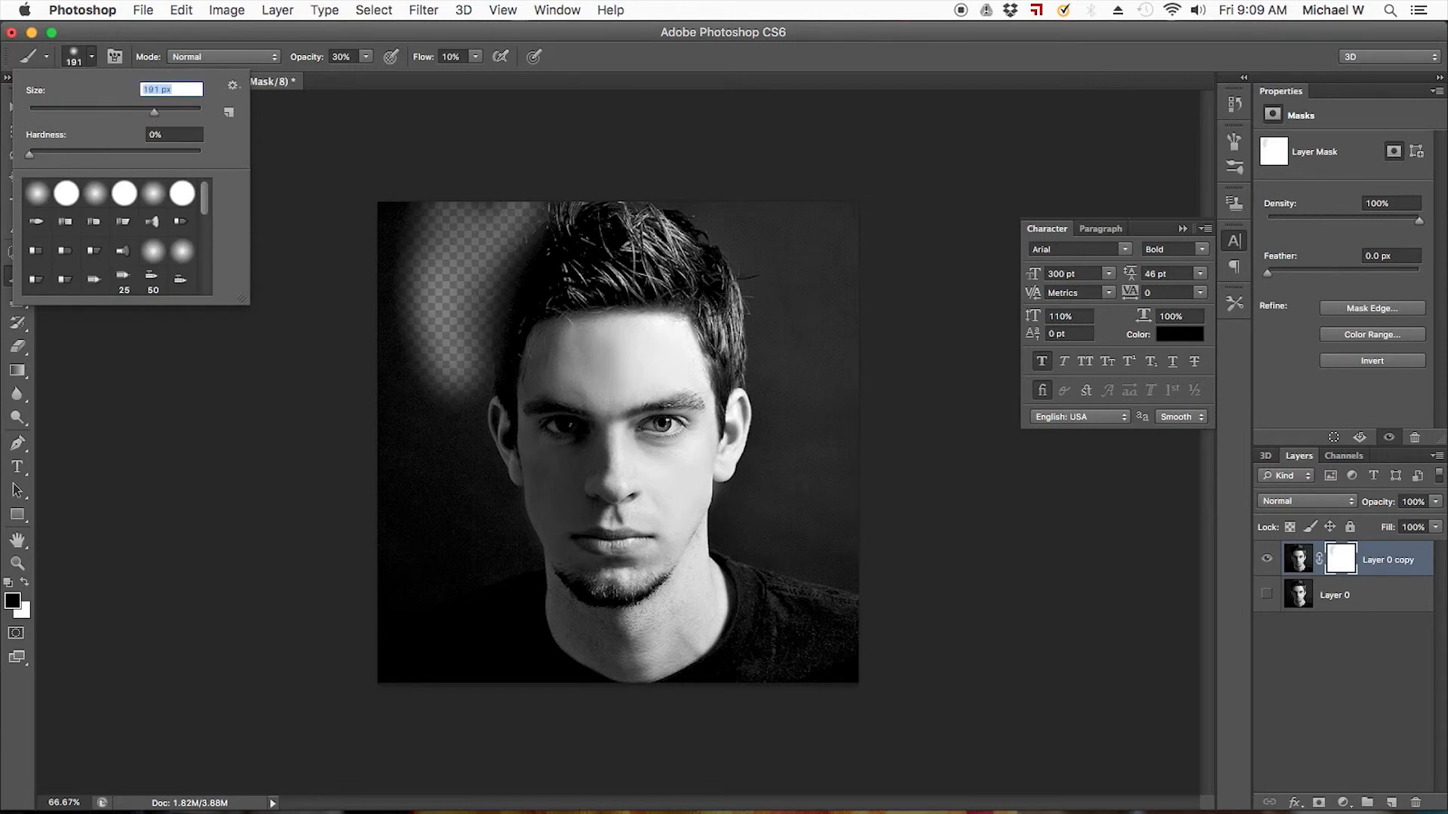
key("Return")
mouse_move(527, 220)
left_mouse_down()
mouse_move(433, 393)
mouse_move(451, 271)
mouse_move(501, 178)
mouse_move(370, 278)
mouse_move(362, 359)
mouse_move(404, 216)
mouse_move(365, 369)
mouse_move(392, 136)
mouse_move(356, 344)
mouse_move(438, 184)
mouse_move(458, 171)
mouse_move(379, 339)
mouse_move(455, 205)
mouse_move(489, 179)
mouse_move(446, 208)
mouse_move(410, 285)
mouse_move(393, 396)
mouse_move(490, 190)
mouse_move(394, 294)
mouse_move(370, 454)
mouse_move(426, 631)
mouse_move(477, 713)
mouse_move(487, 703)
mouse_move(445, 639)
mouse_move(409, 524)
mouse_move(396, 385)
mouse_move(380, 586)
mouse_move(422, 746)
mouse_move(369, 664)
mouse_move(348, 469)
mouse_move(373, 270)
mouse_move(325, 518)
mouse_move(346, 711)
mouse_move(363, 382)
mouse_move(428, 411)
mouse_move(504, 644)
mouse_move(489, 704)
mouse_move(513, 611)
mouse_move(433, 466)
mouse_move(426, 375)
mouse_move(443, 308)
mouse_move(431, 450)
mouse_move(448, 609)
mouse_move(420, 625)
mouse_move(420, 669)
mouse_move(434, 622)
mouse_move(450, 662)
mouse_move(362, 616)
mouse_move(420, 608)
mouse_move(375, 611)
mouse_move(378, 665)
mouse_move(517, 209)
mouse_move(497, 239)
mouse_move(527, 193)
mouse_move(493, 239)
left_mouse_up()
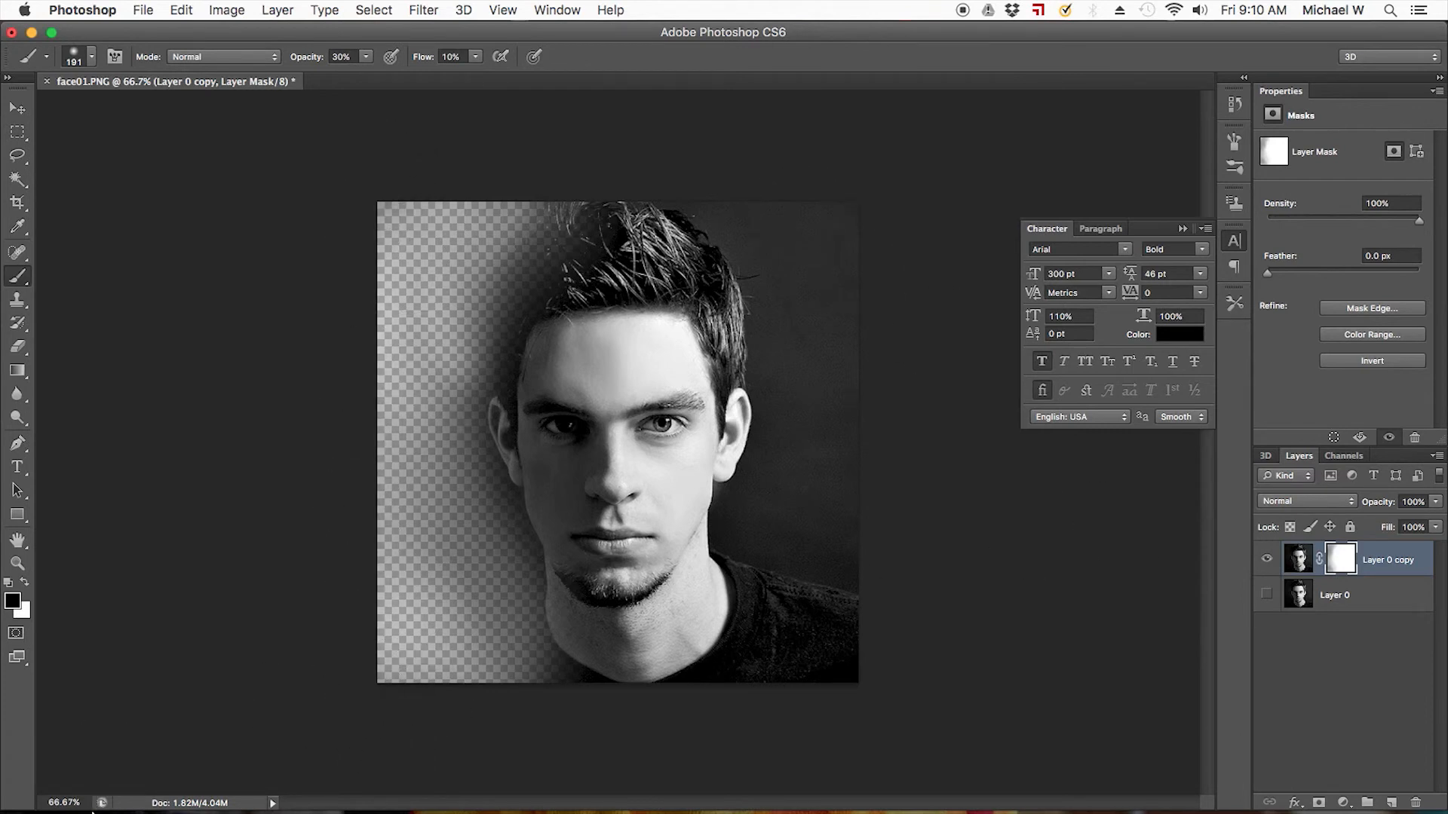
- Place face02.jpg from the collage folder in Finder into face01.PNG and scale it up to fill the canvas
mouse_move(88, 811)
left_click(60, 788)
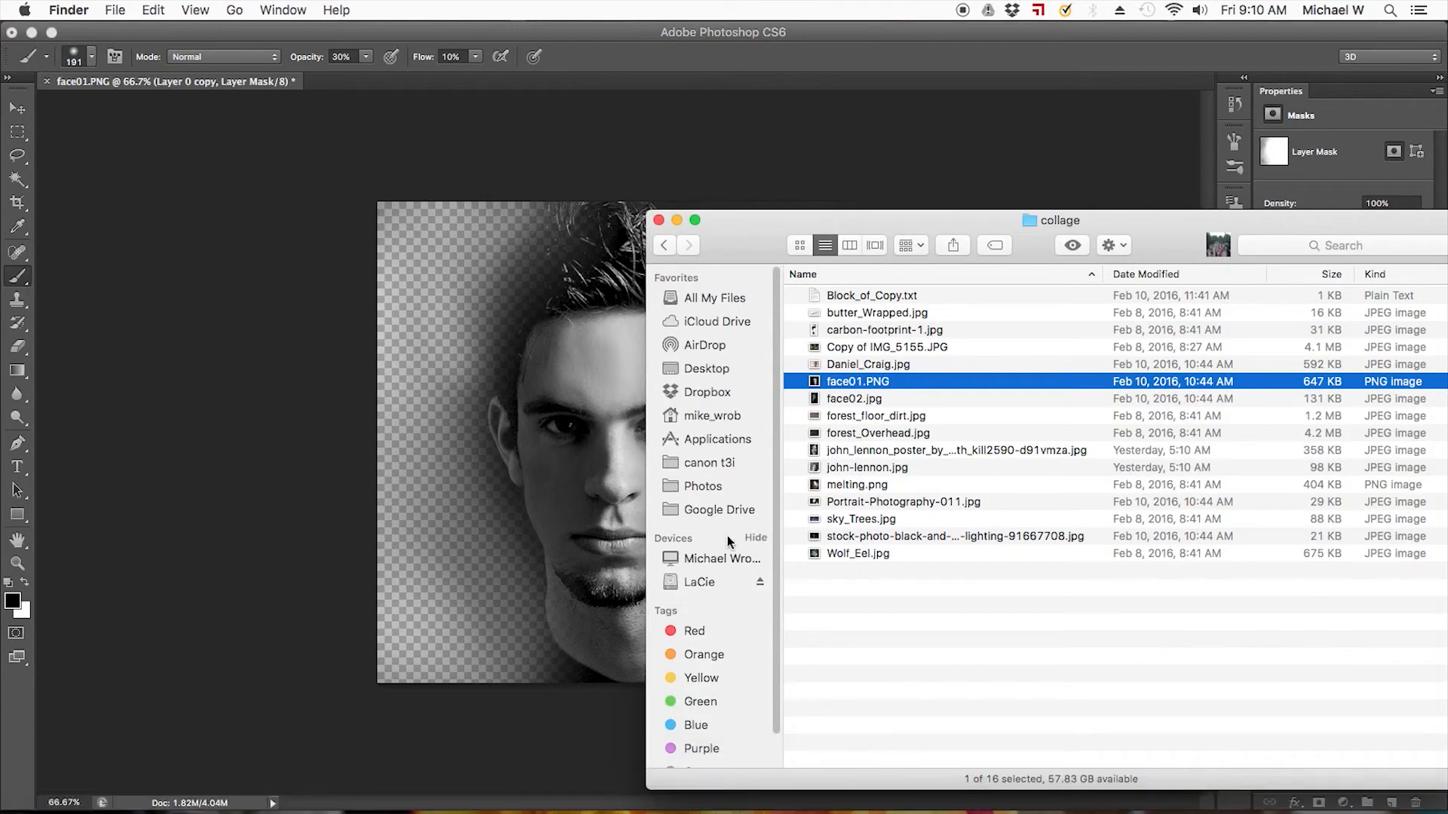
left_click(857, 402)
left_click_drag(493, 395, 493, 395)
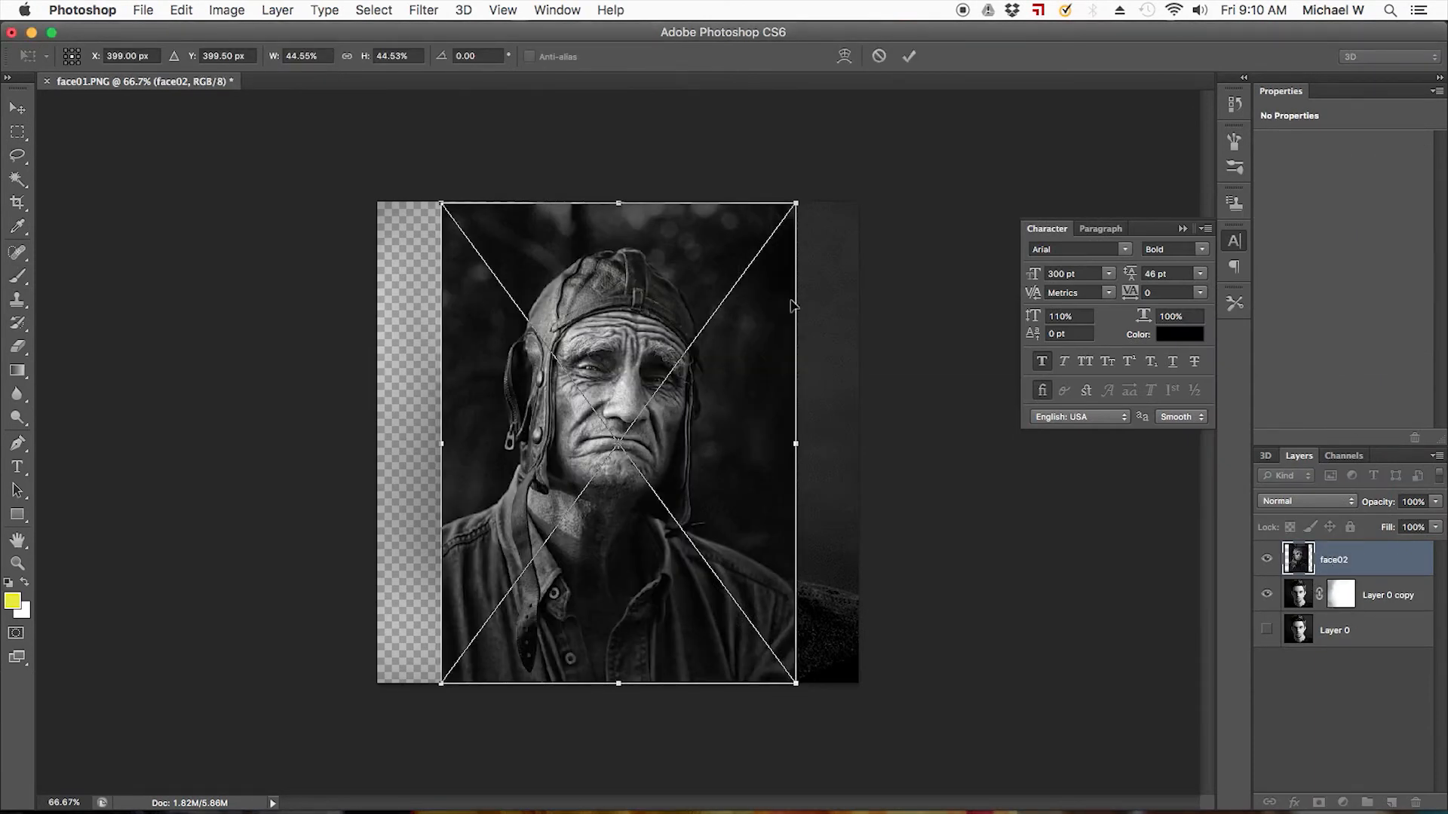
left_click_drag(798, 204, 975, 133)
left_click(908, 57)
- Rasterize the face02 smart object and move its layer below Layer 0 copy
left_click(608, 383)
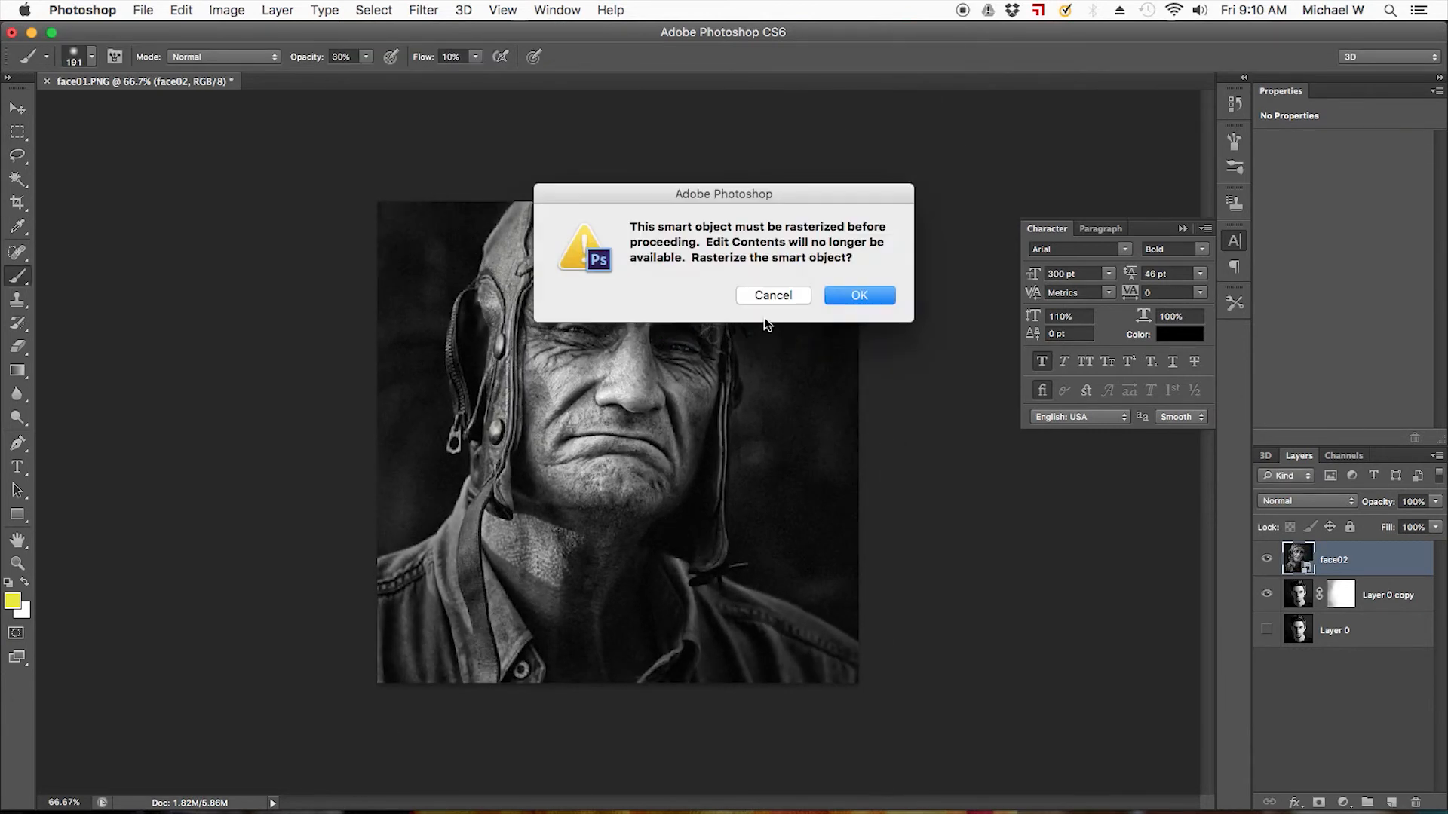
left_click(855, 292)
left_click_drag(1341, 562, 1328, 608)
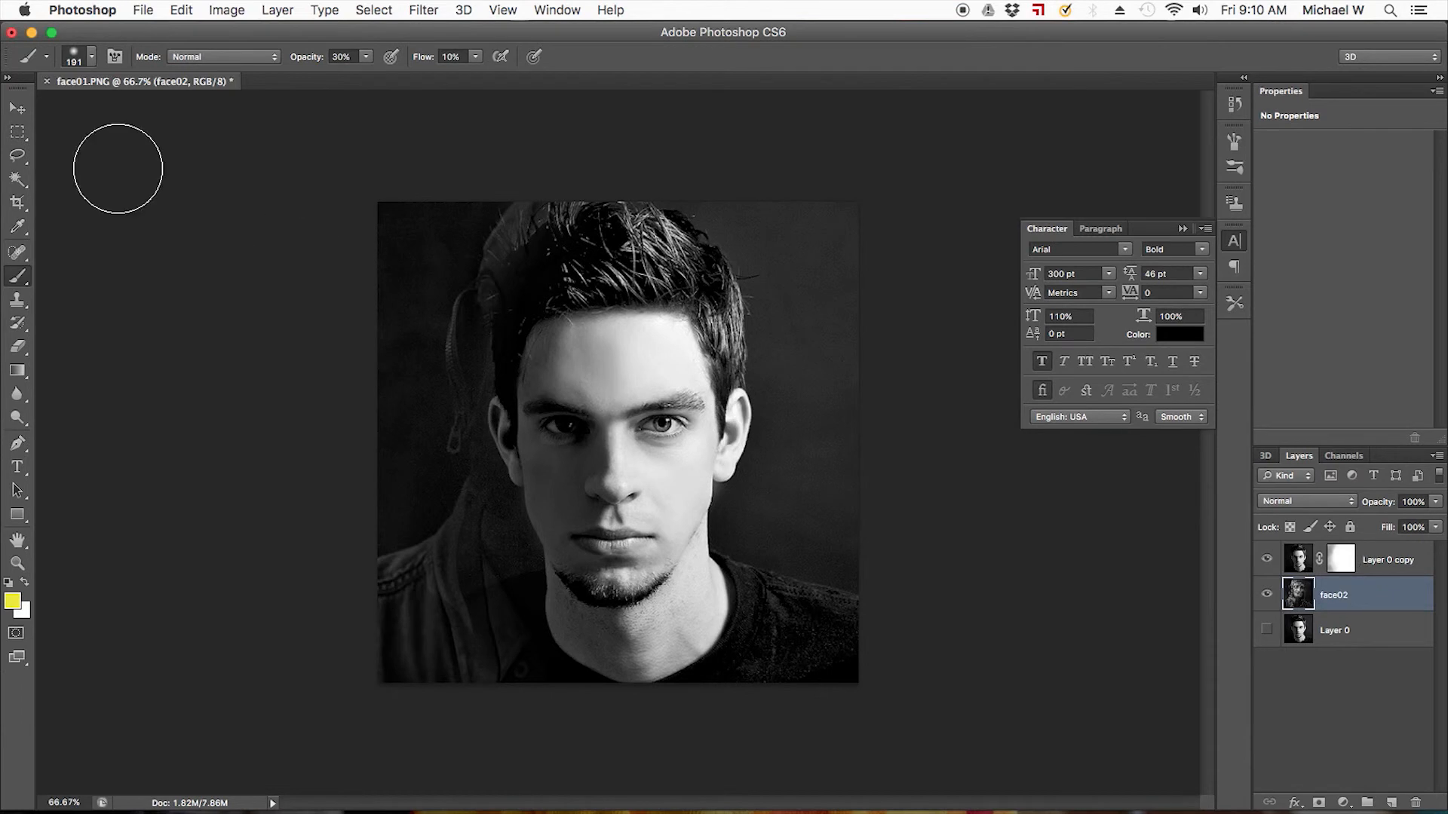
- Shift the face02 image to the left and the Layer 0 copy portrait to the right so the two faces sit side by side
left_click(17, 108)
left_click_drag(744, 237, 670, 285)
left_click(1384, 566)
left_click_drag(650, 445, 773, 450)
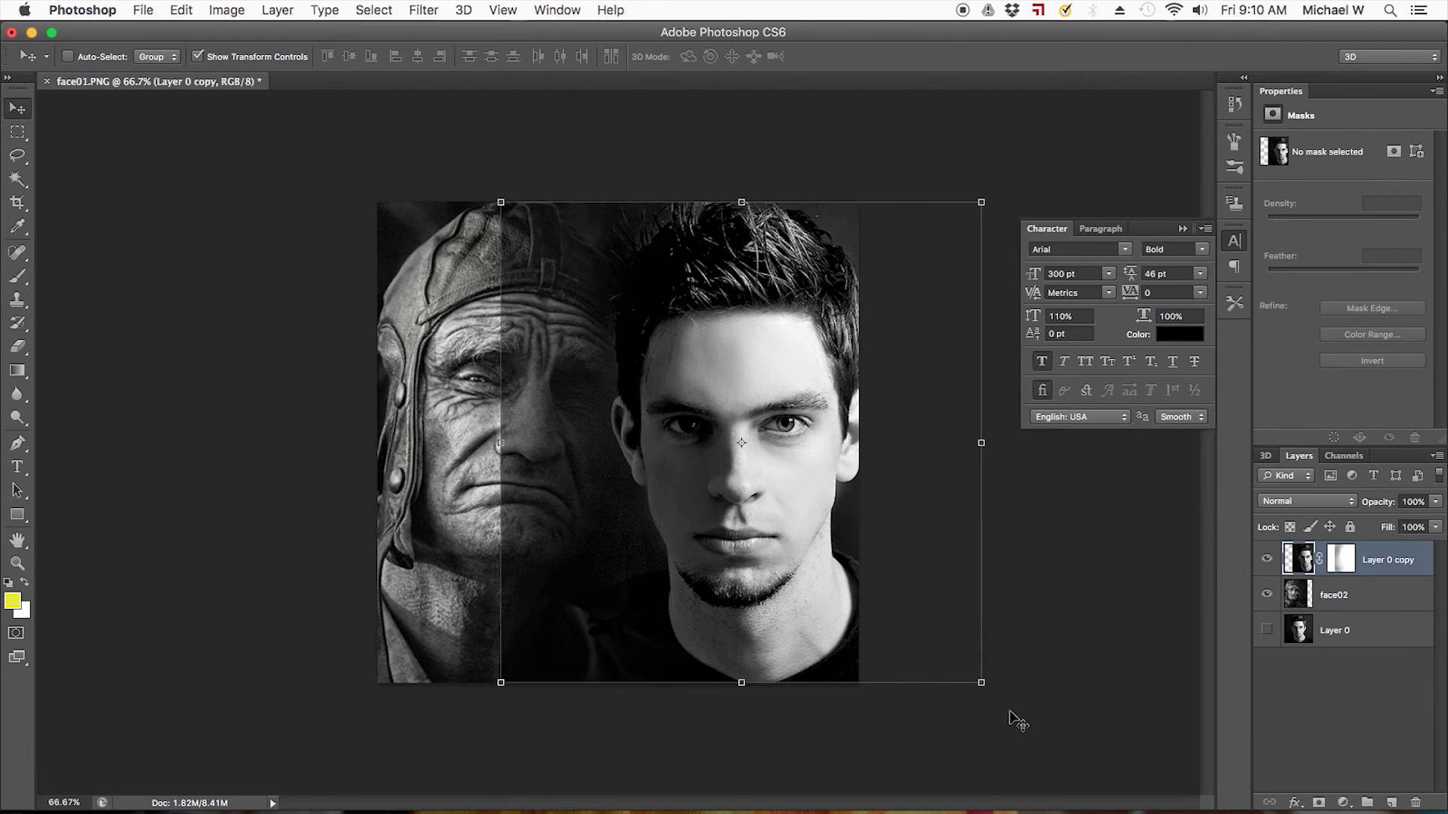
- Target the Layer 0 copy mask and brush black along the full height of the hard vertical seam across the old man's face
key("m")
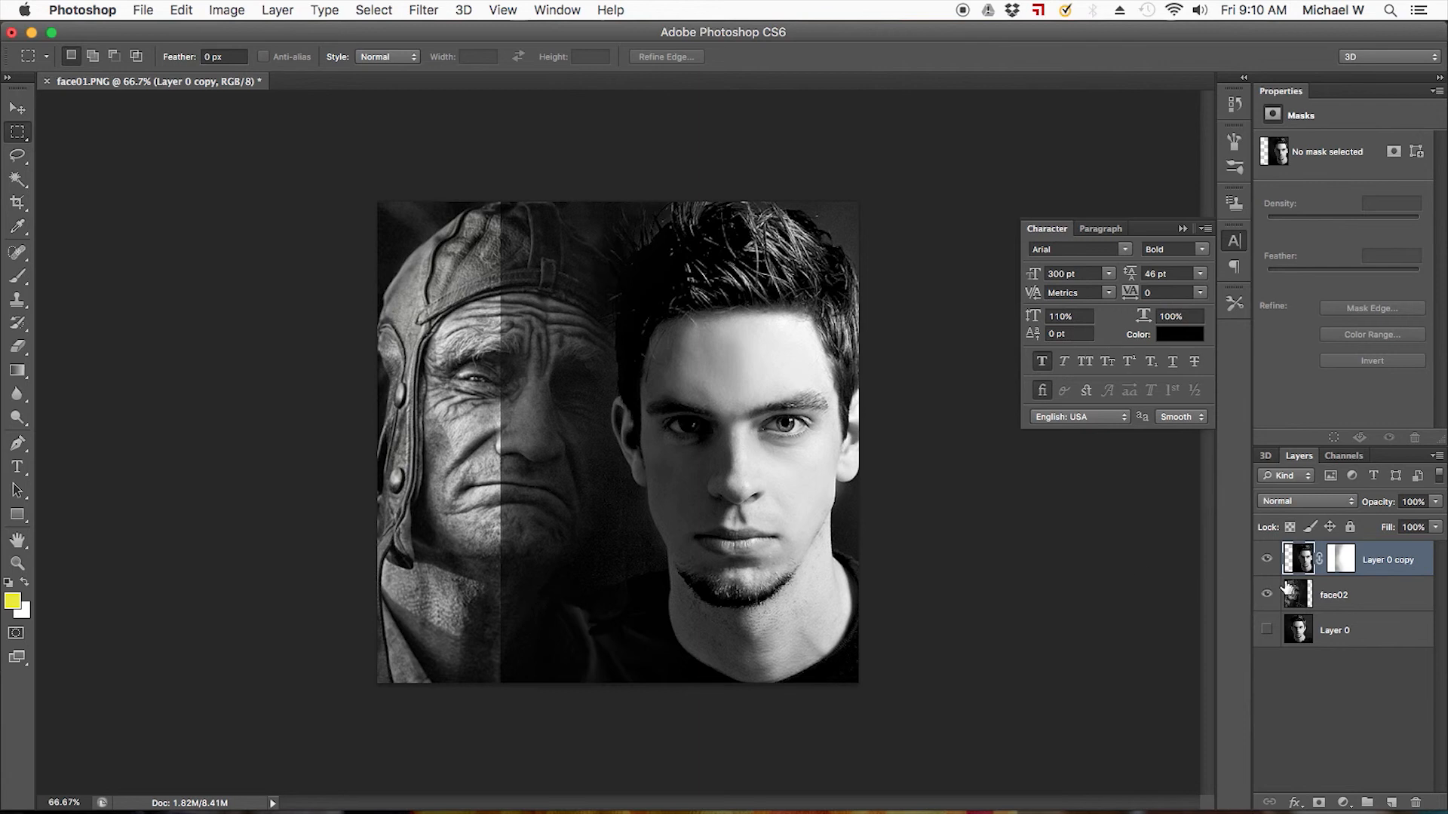
left_click(1335, 562)
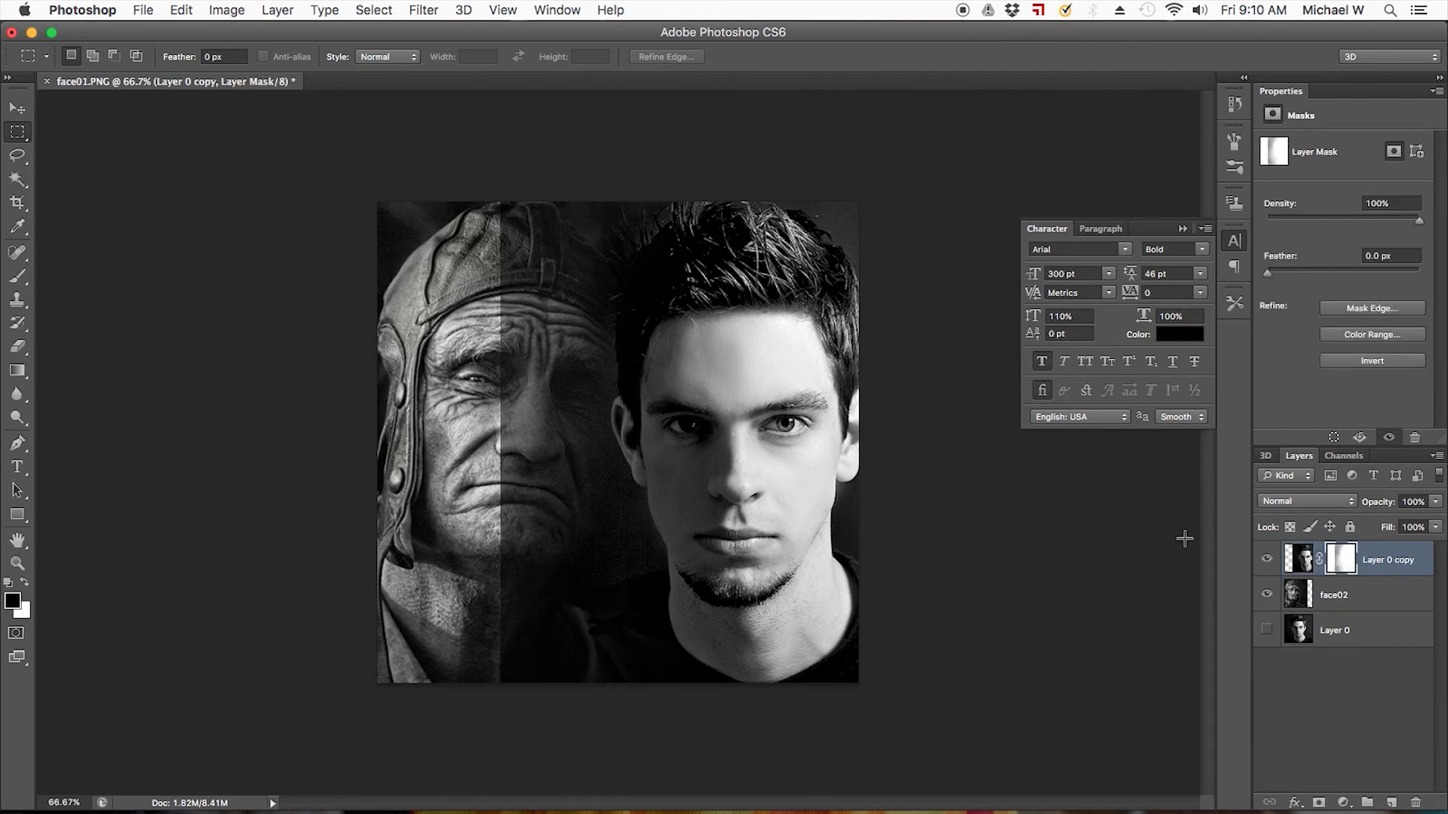
left_click(20, 281)
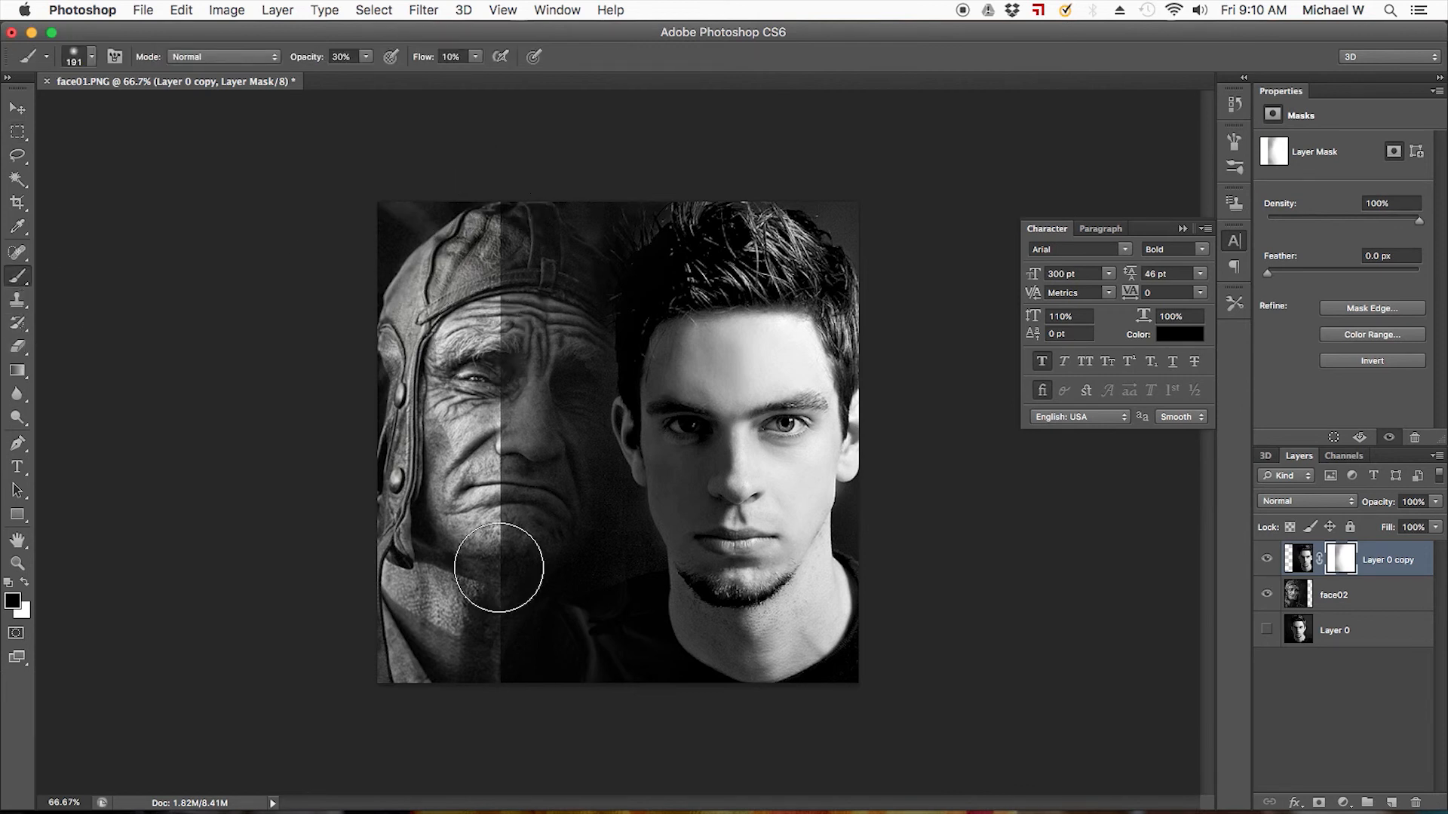
left_click_drag(510, 728, 508, 178)
- Select a full-height rectangular strip over the seam, fill it with the white background colour on the Layer 0 copy mask, and deselect
key("m")
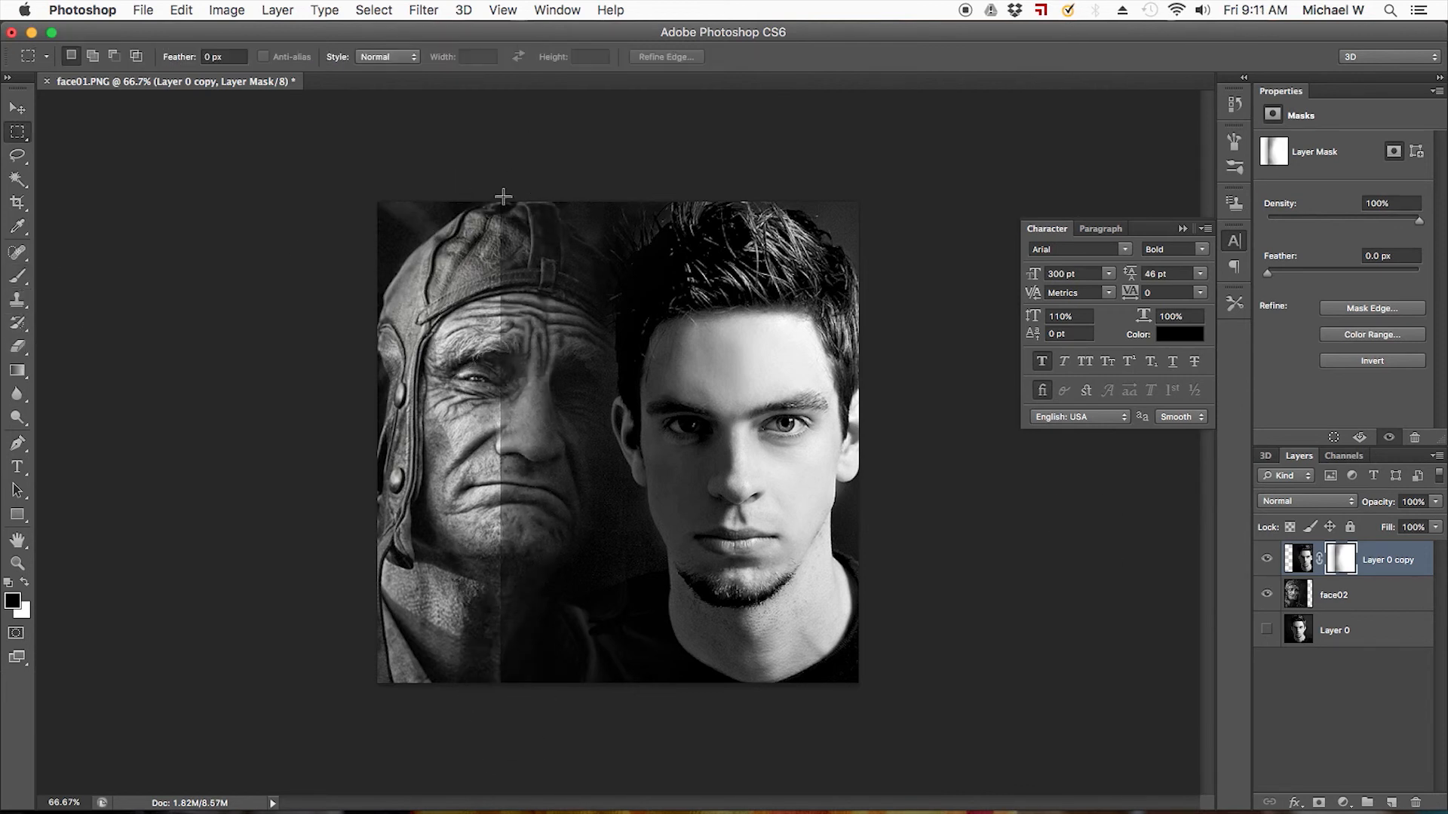
mouse_move(457, 154)
left_mouse_down()
mouse_move(486, 264)
mouse_move(539, 717)
left_mouse_up()
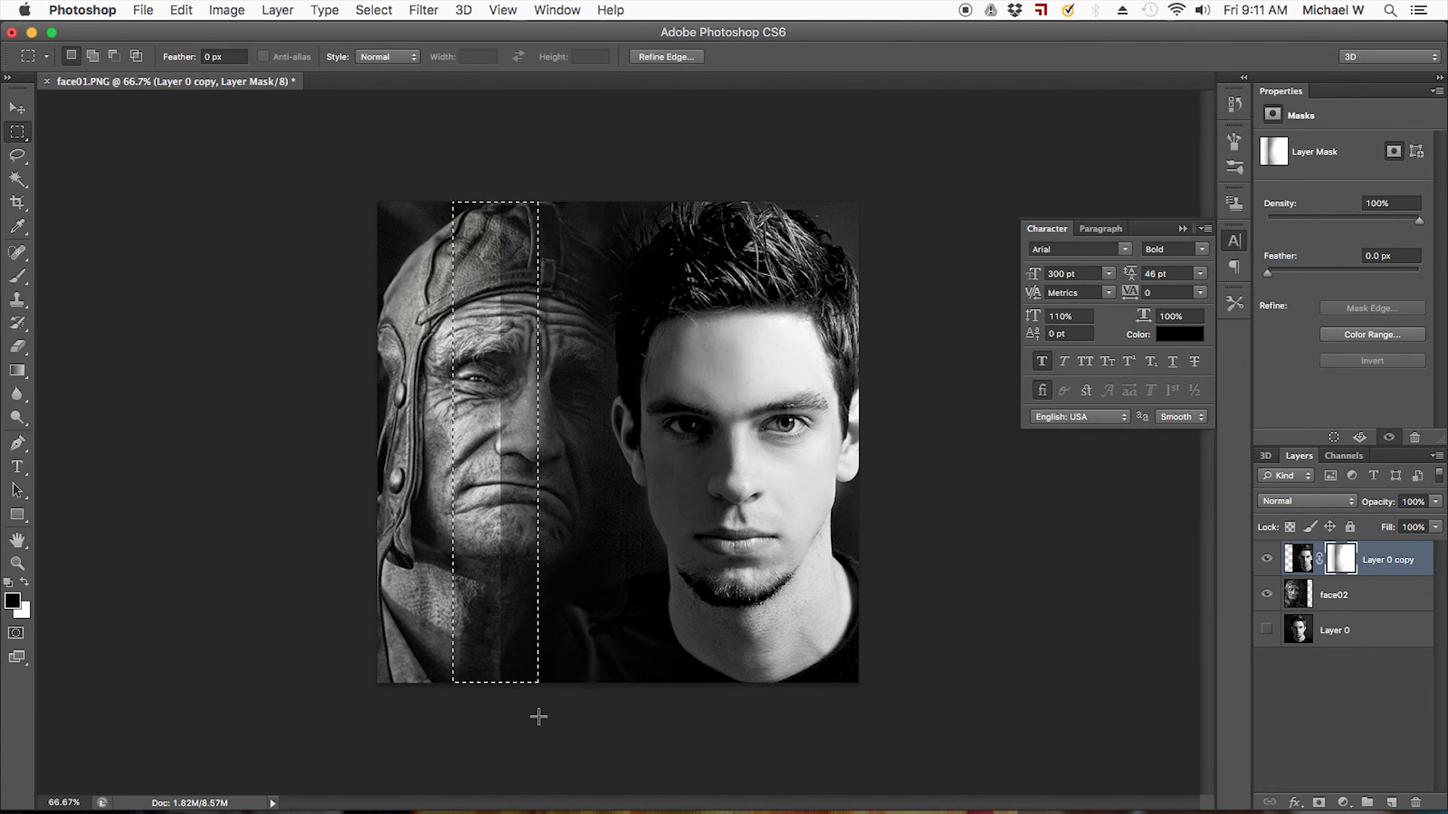
key("Delete")
key("super+d")
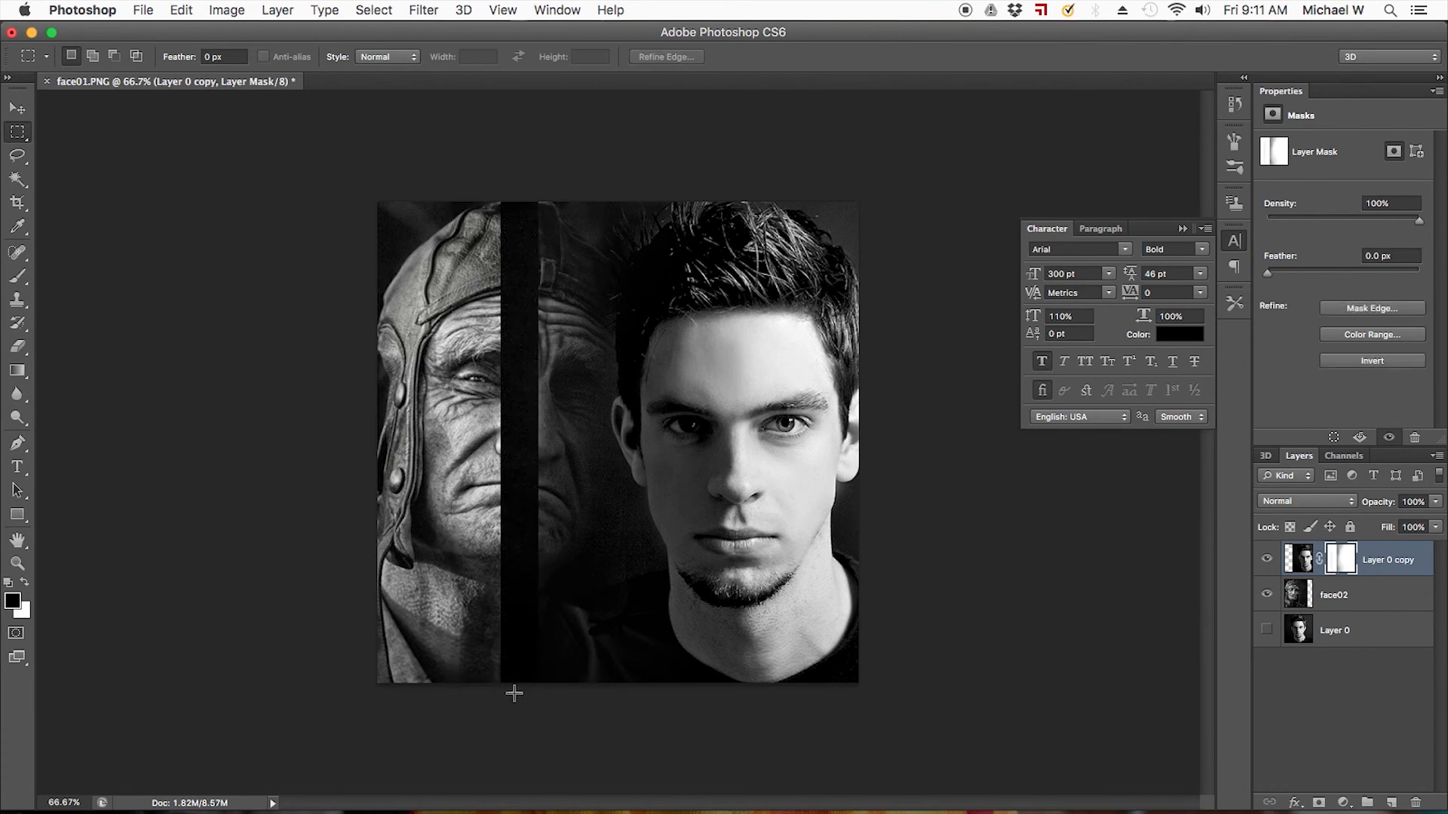
- Restore the strip selection, swap the foreground and background colours, fill the strip with black on the mask, and deselect
key("super+shift+d")
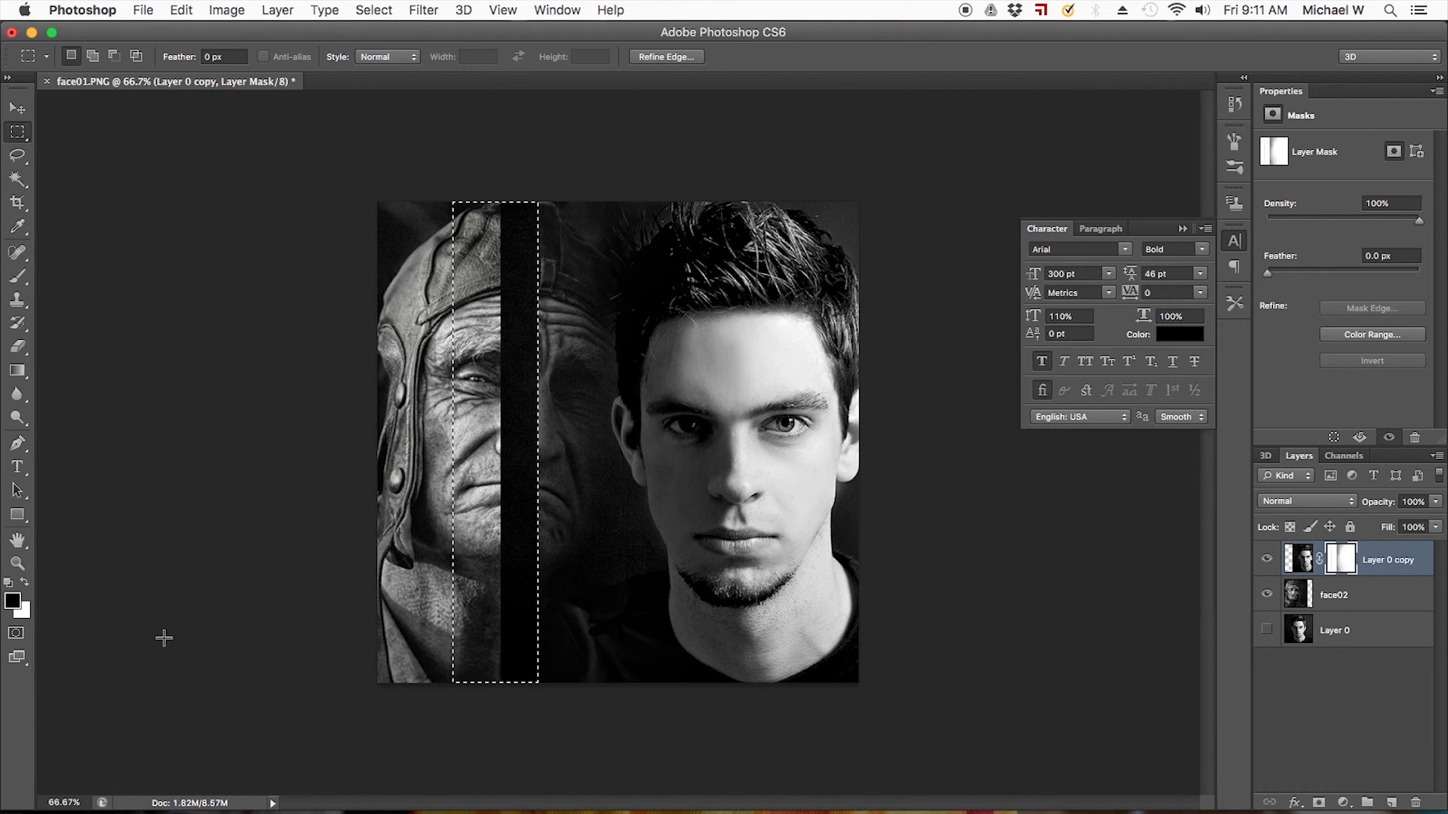
left_click(27, 583)
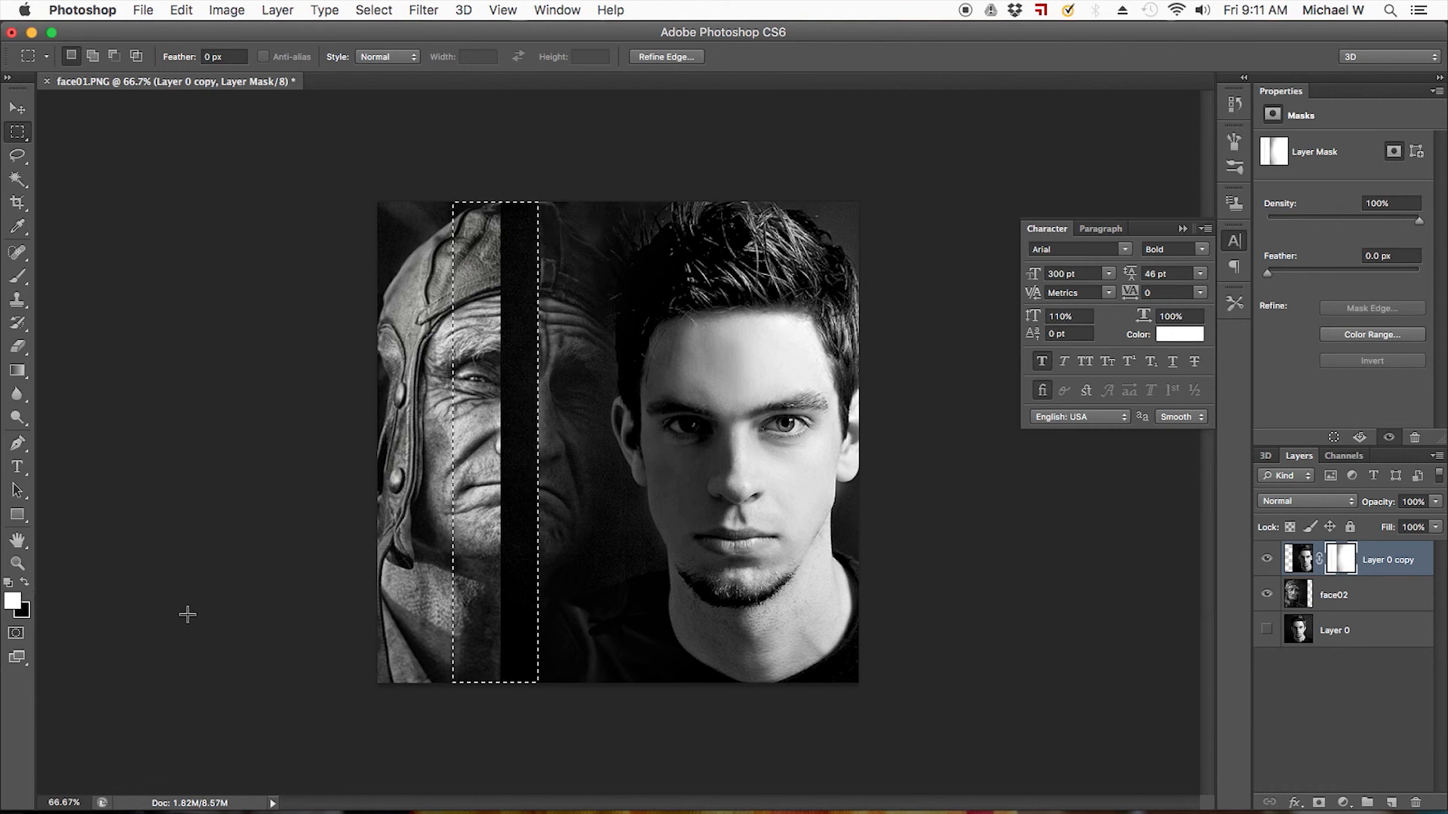
key("alt+BackSpace")
key("super+d")
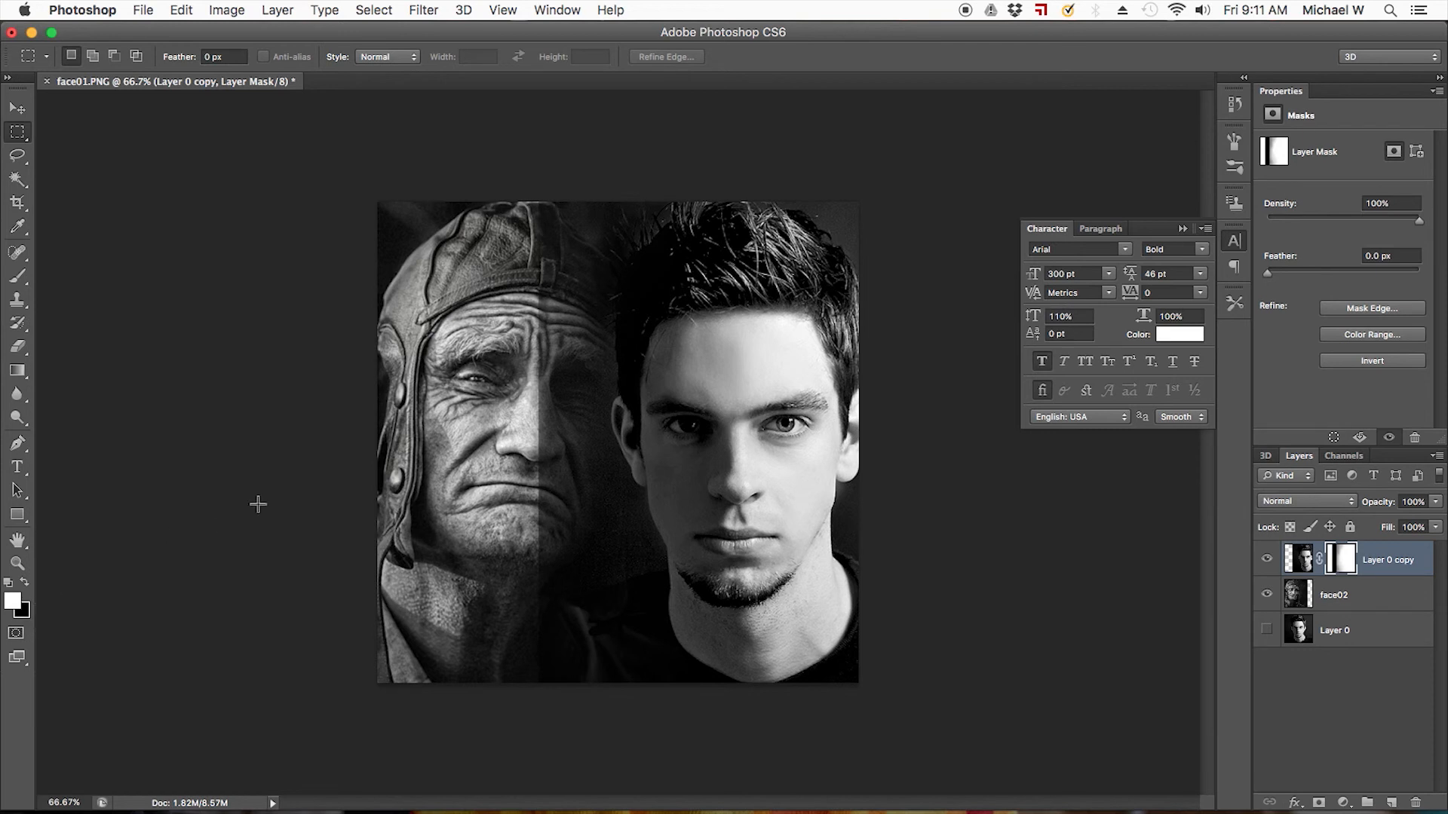
- Brush white on the mask along the filled strip's right edge, and hide the face02 layer to inspect the blend
key("b")
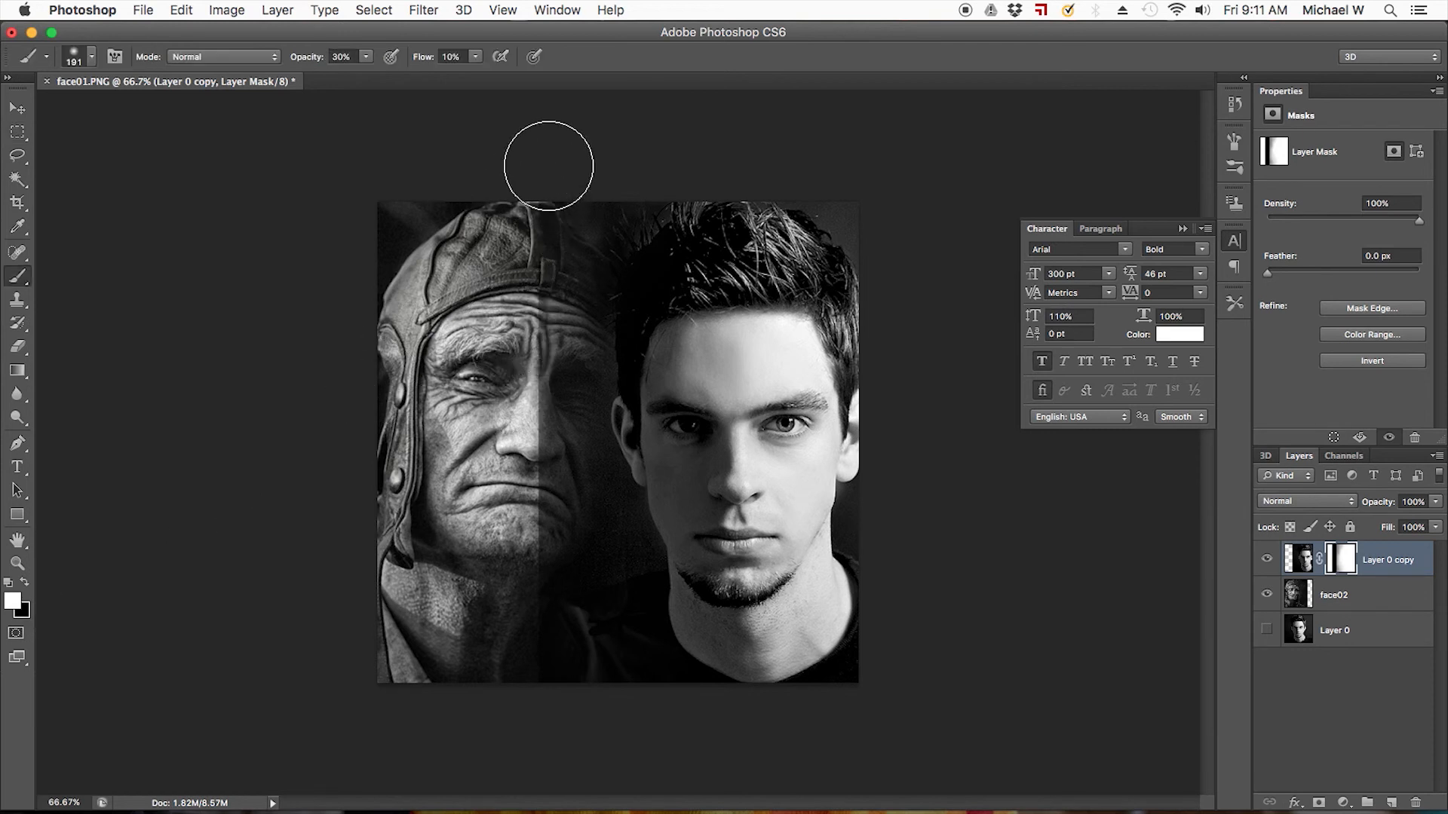
mouse_move(534, 461)
left_mouse_down()
mouse_move(534, 371)
mouse_move(524, 541)
mouse_move(540, 361)
mouse_move(497, 571)
mouse_move(495, 683)
mouse_move(566, 389)
mouse_move(550, 275)
left_mouse_up()
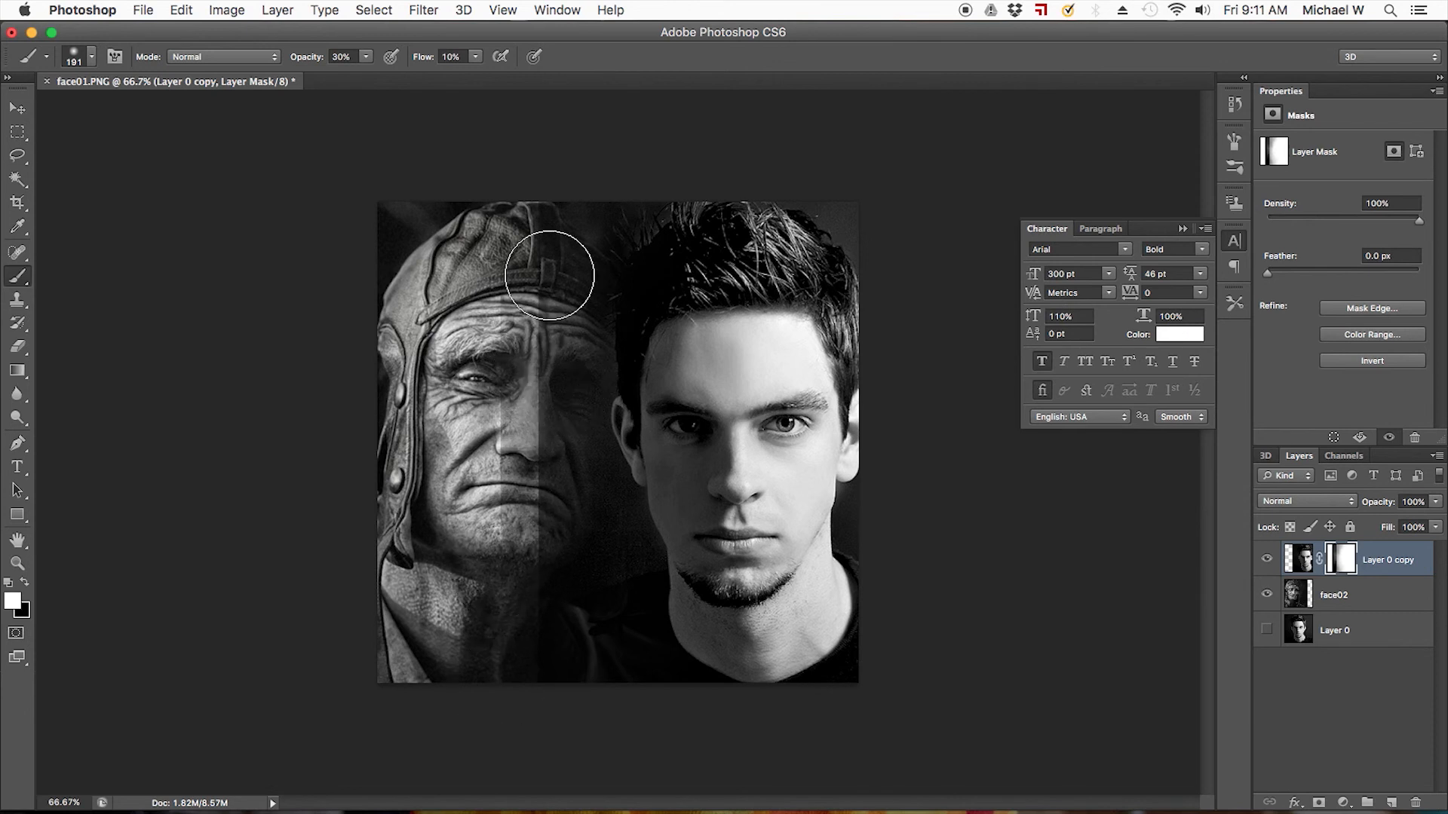
left_click(1268, 594)
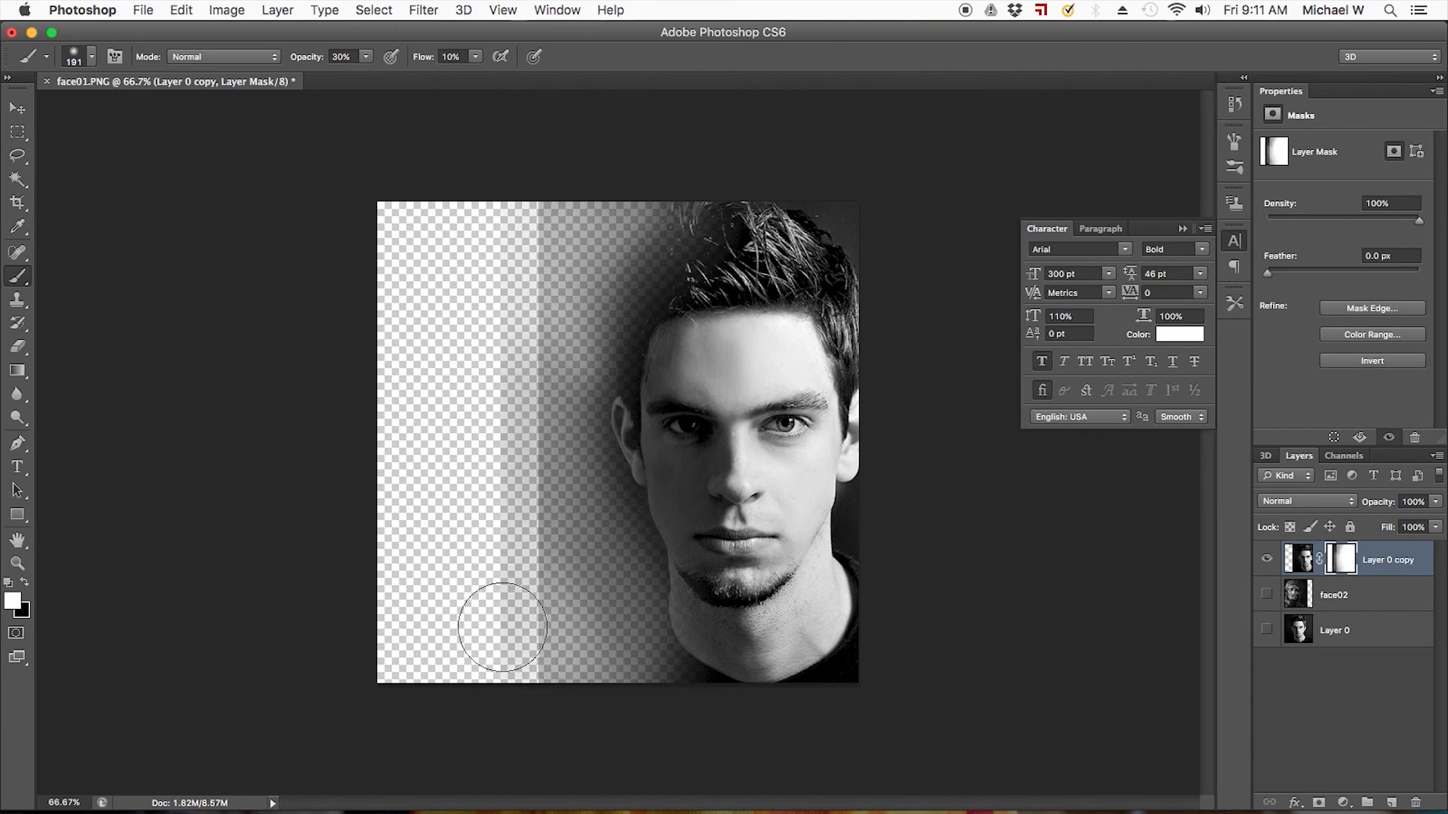
- Set up the Brush tool with black as the foreground colour, 70% opacity and 30% flow
key("v")
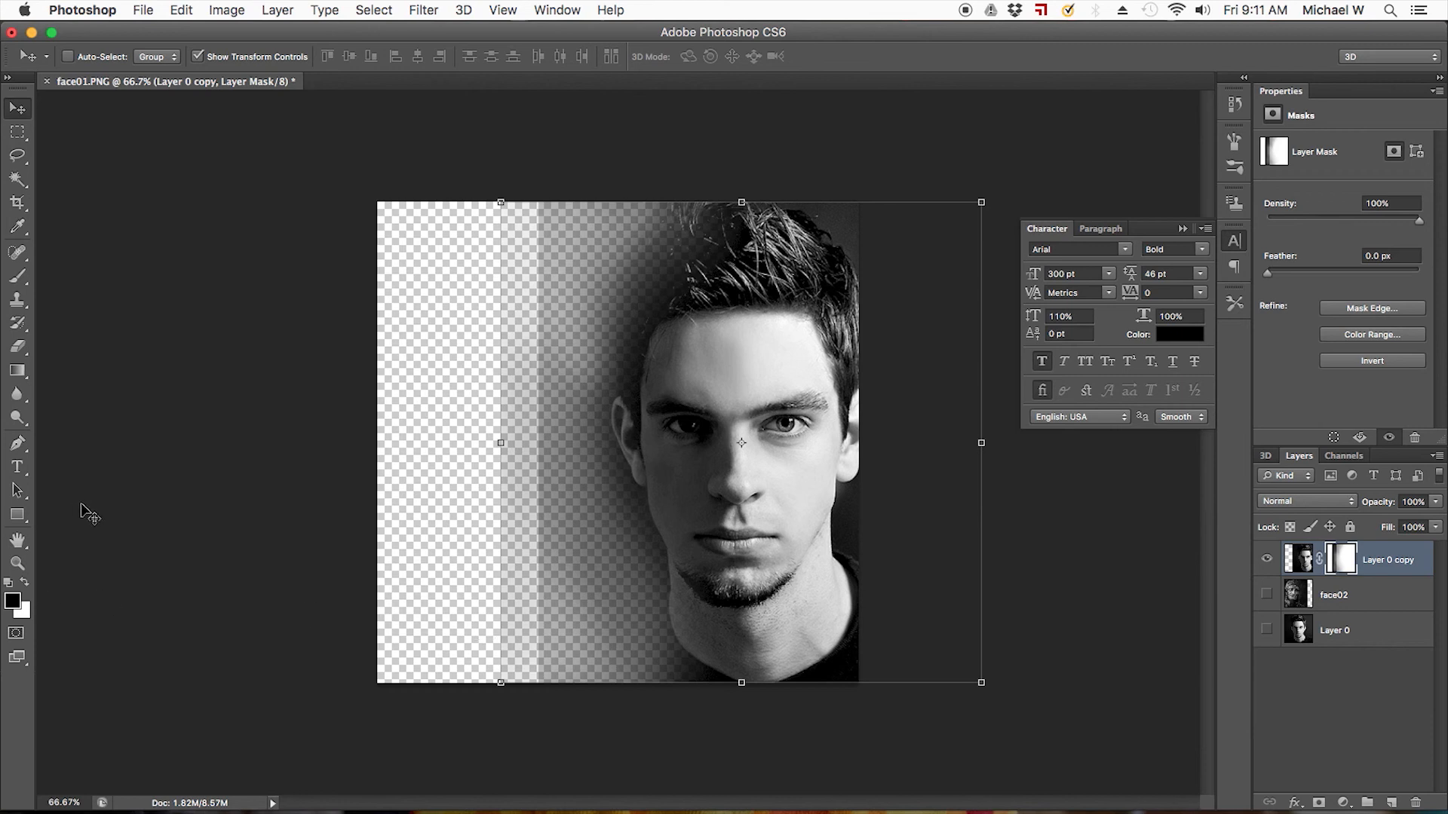
left_click(16, 132)
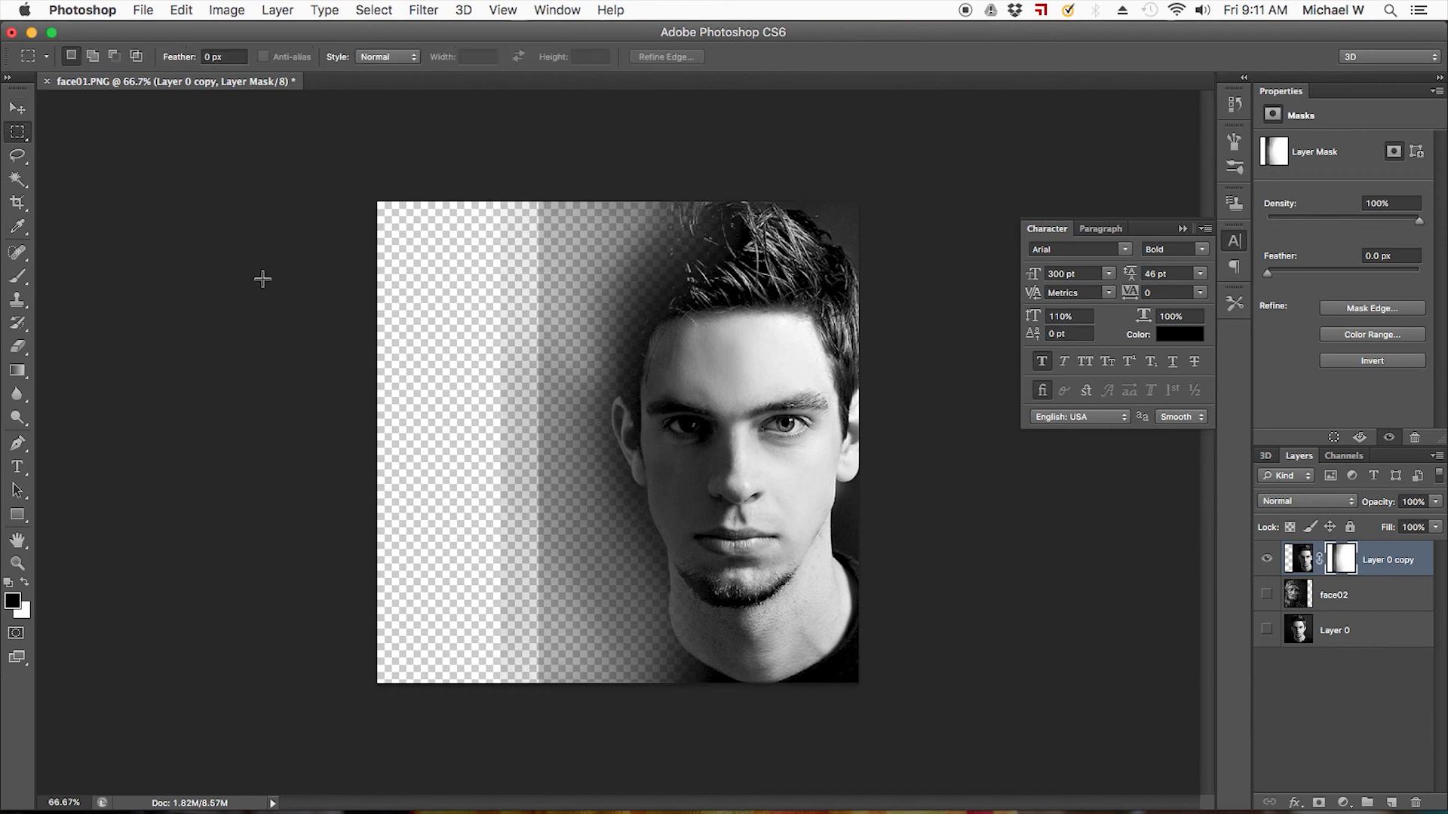
key("b")
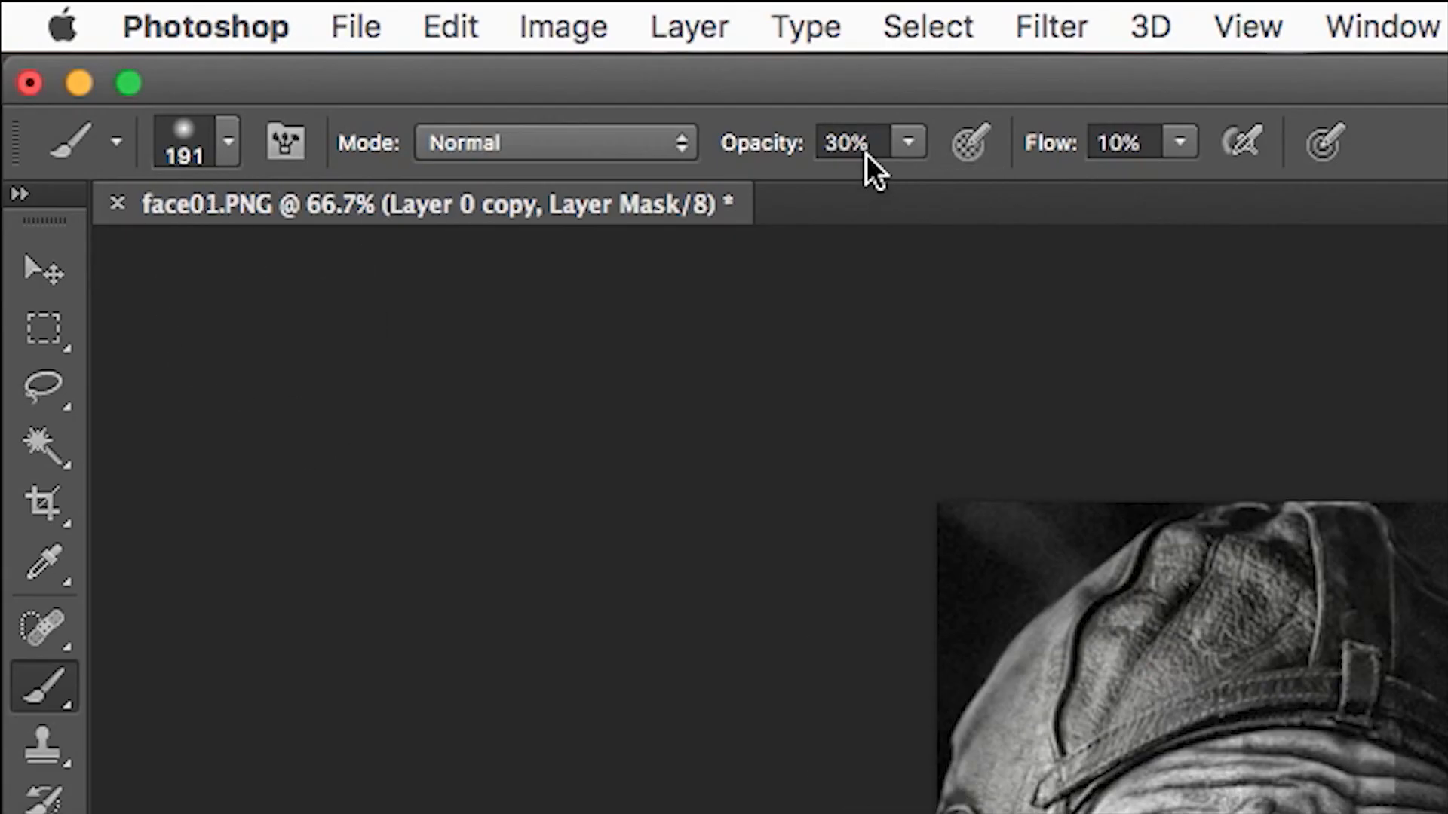
left_click(864, 140)
key("Return")
left_click(1131, 142)
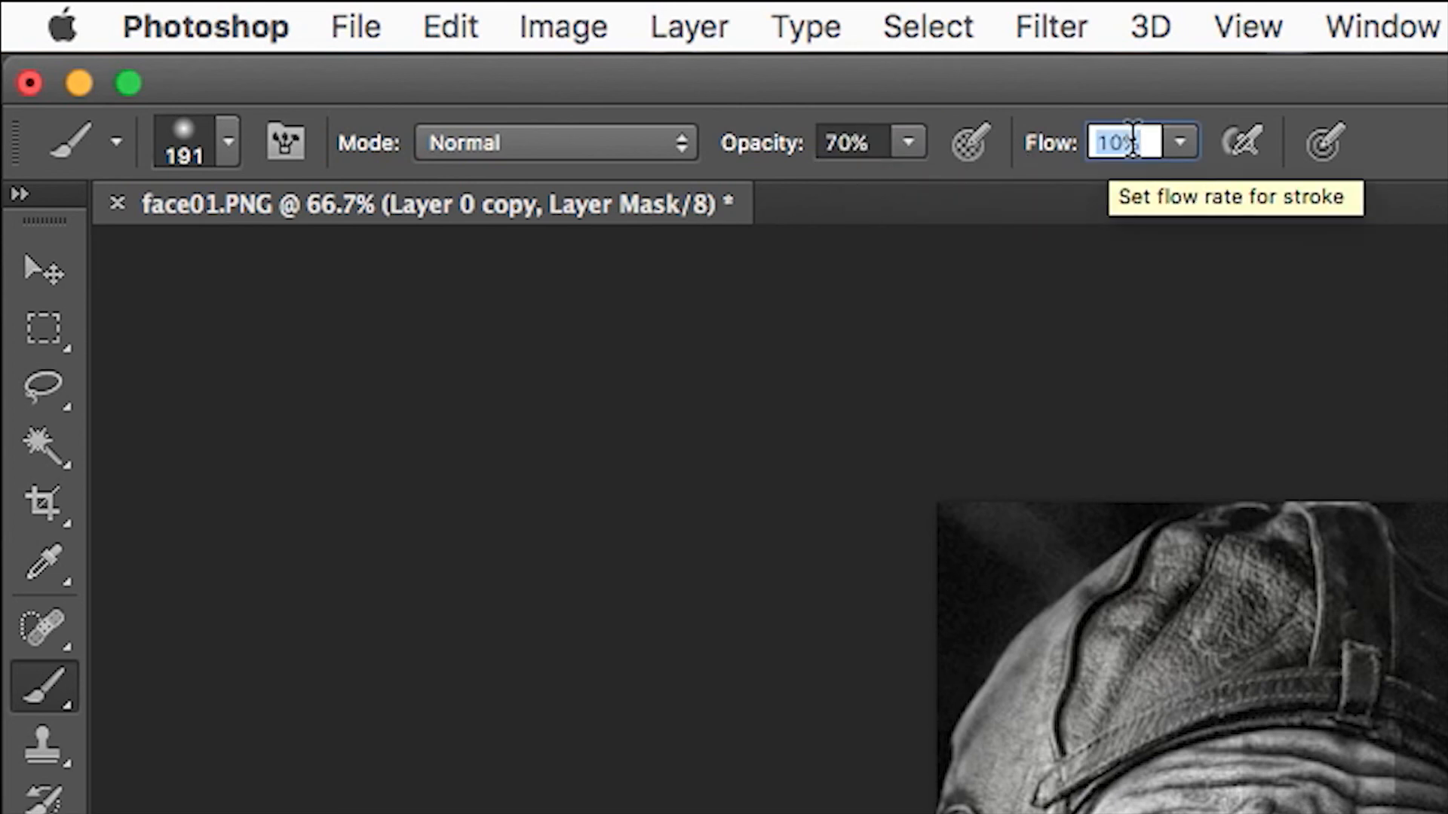
type("30")
key("Return")
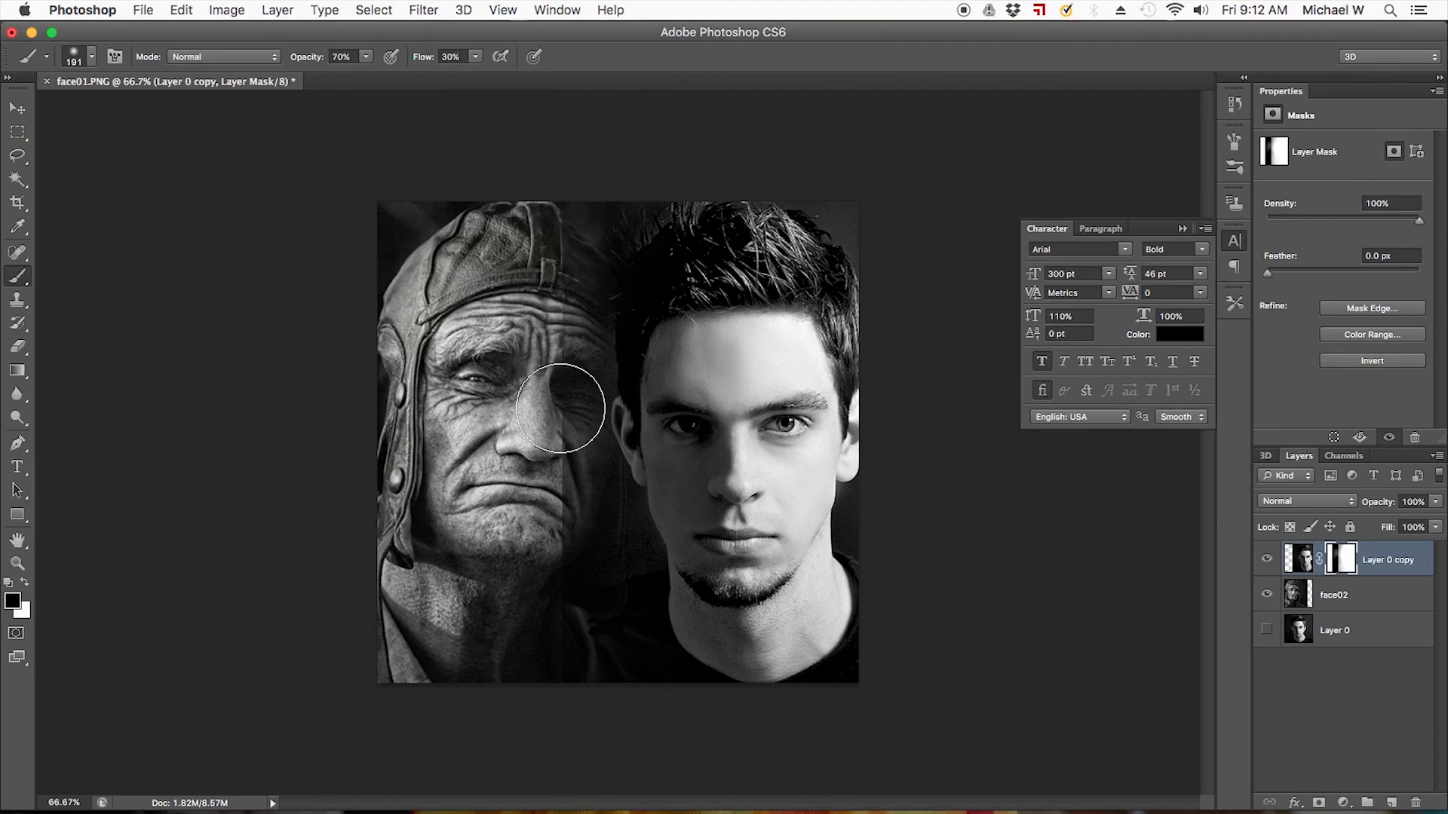
- Paint black on the Layer 0 copy mask over the seam and the old man's shaded side, finishing with the Rectangular Marquee tool active
left_click_drag(534, 279, 543, 236)
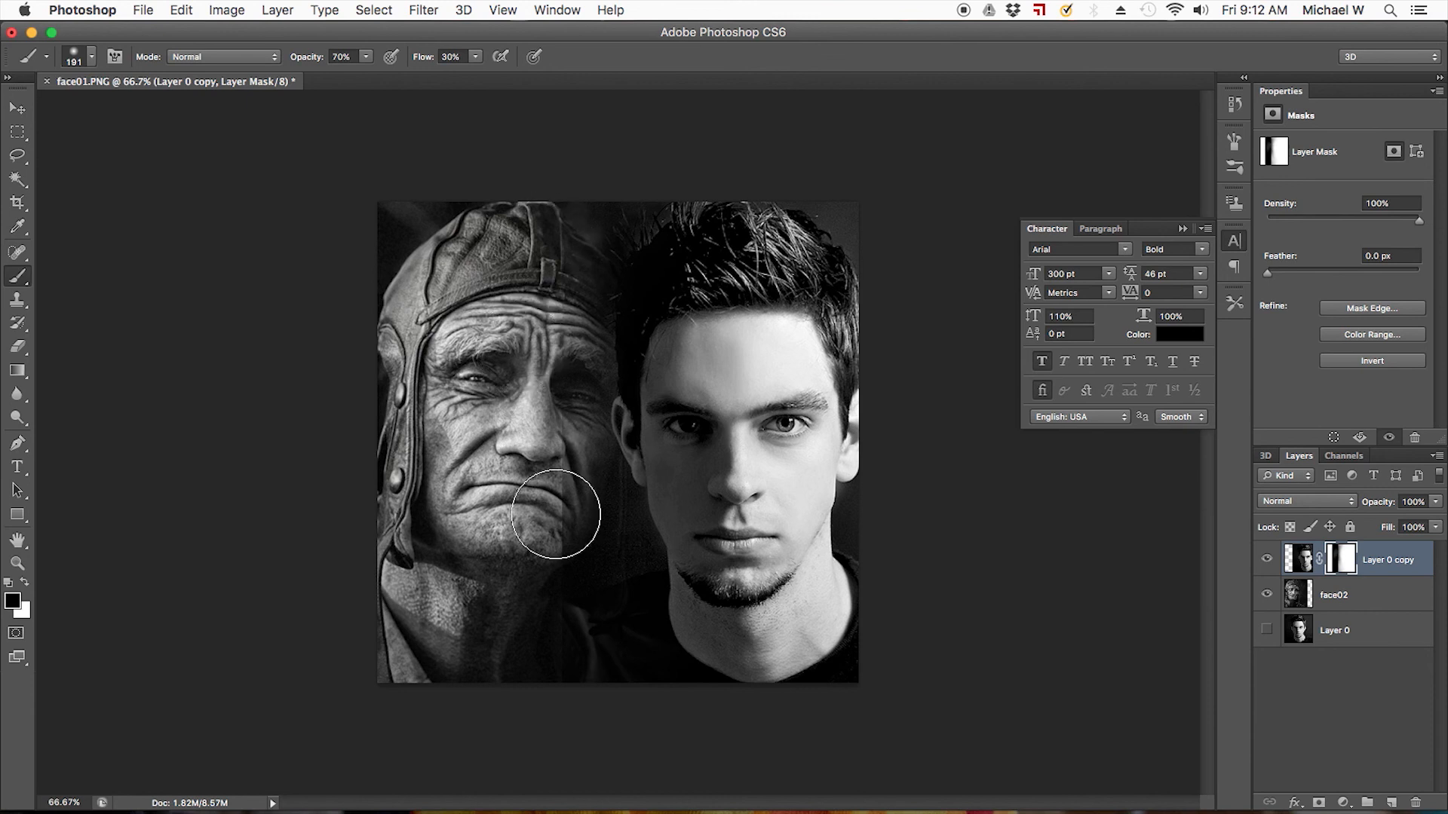
mouse_move(569, 514)
left_mouse_down()
mouse_move(593, 549)
mouse_move(532, 447)
mouse_move(551, 451)
mouse_move(580, 520)
mouse_move(568, 710)
mouse_move(585, 590)
mouse_move(600, 633)
mouse_move(662, 689)
mouse_move(550, 453)
mouse_move(545, 369)
mouse_move(574, 236)
mouse_move(541, 177)
mouse_move(505, 163)
left_mouse_up()
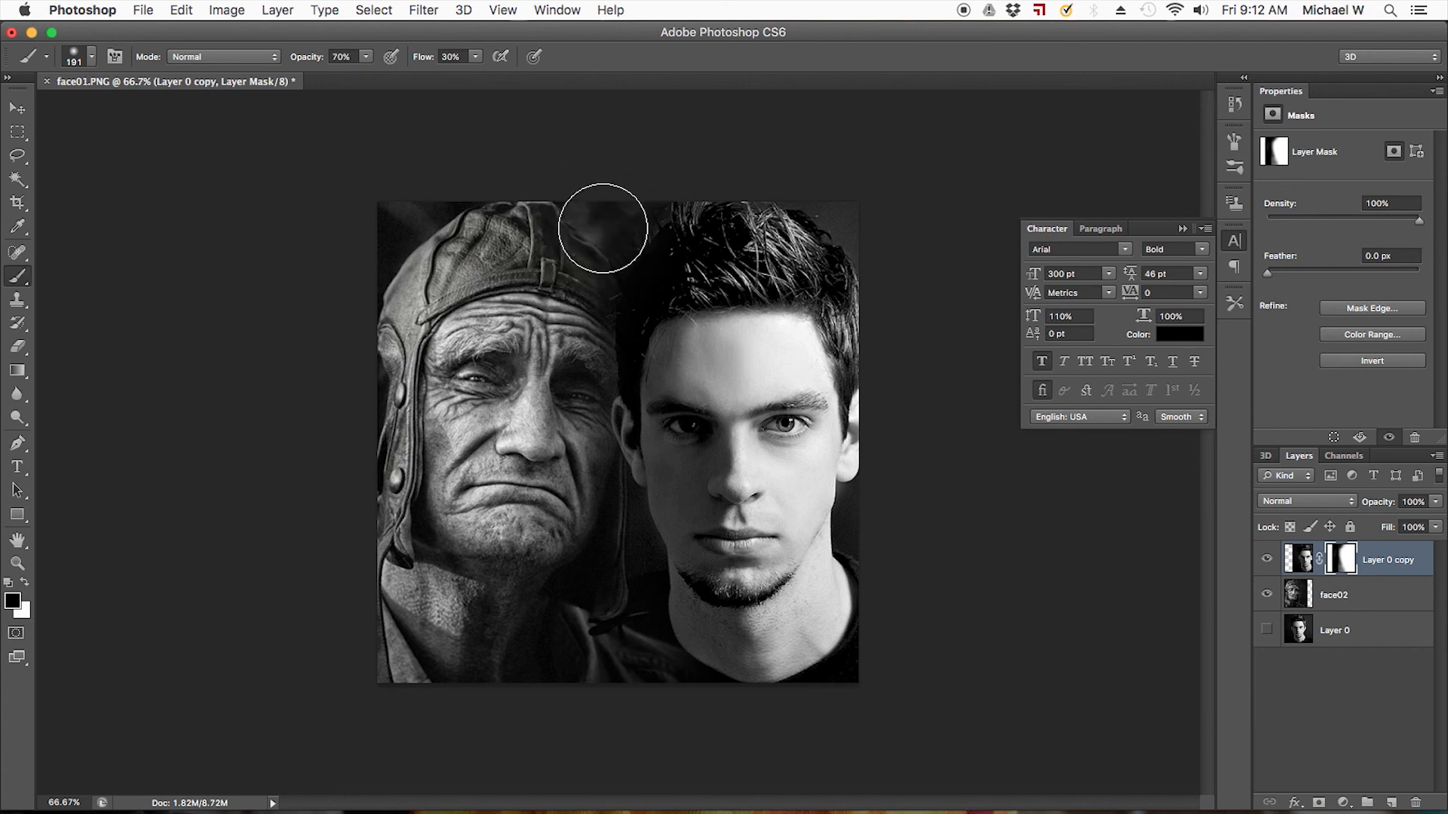
left_click_drag(624, 235, 595, 286)
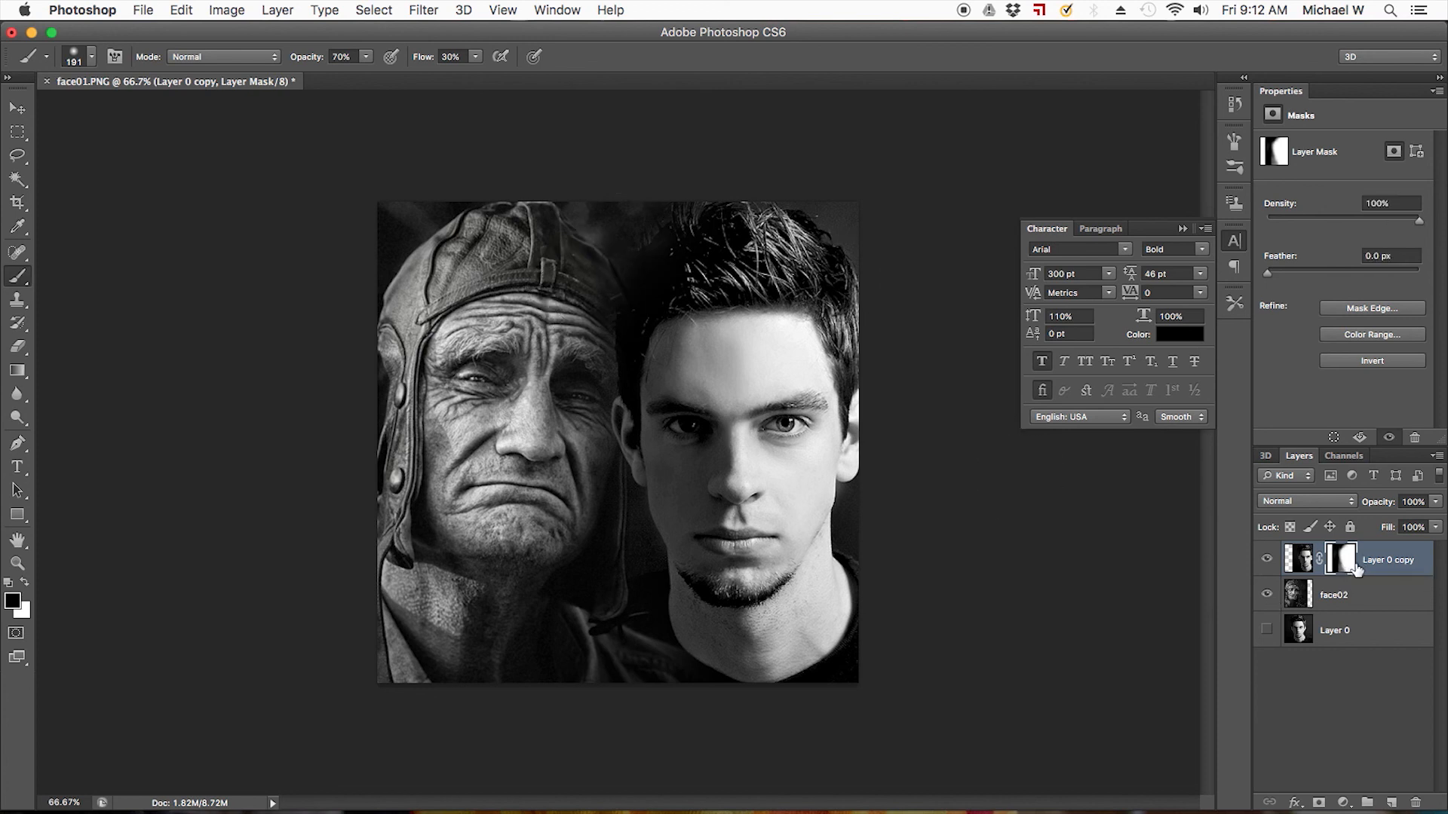
left_click(18, 132)
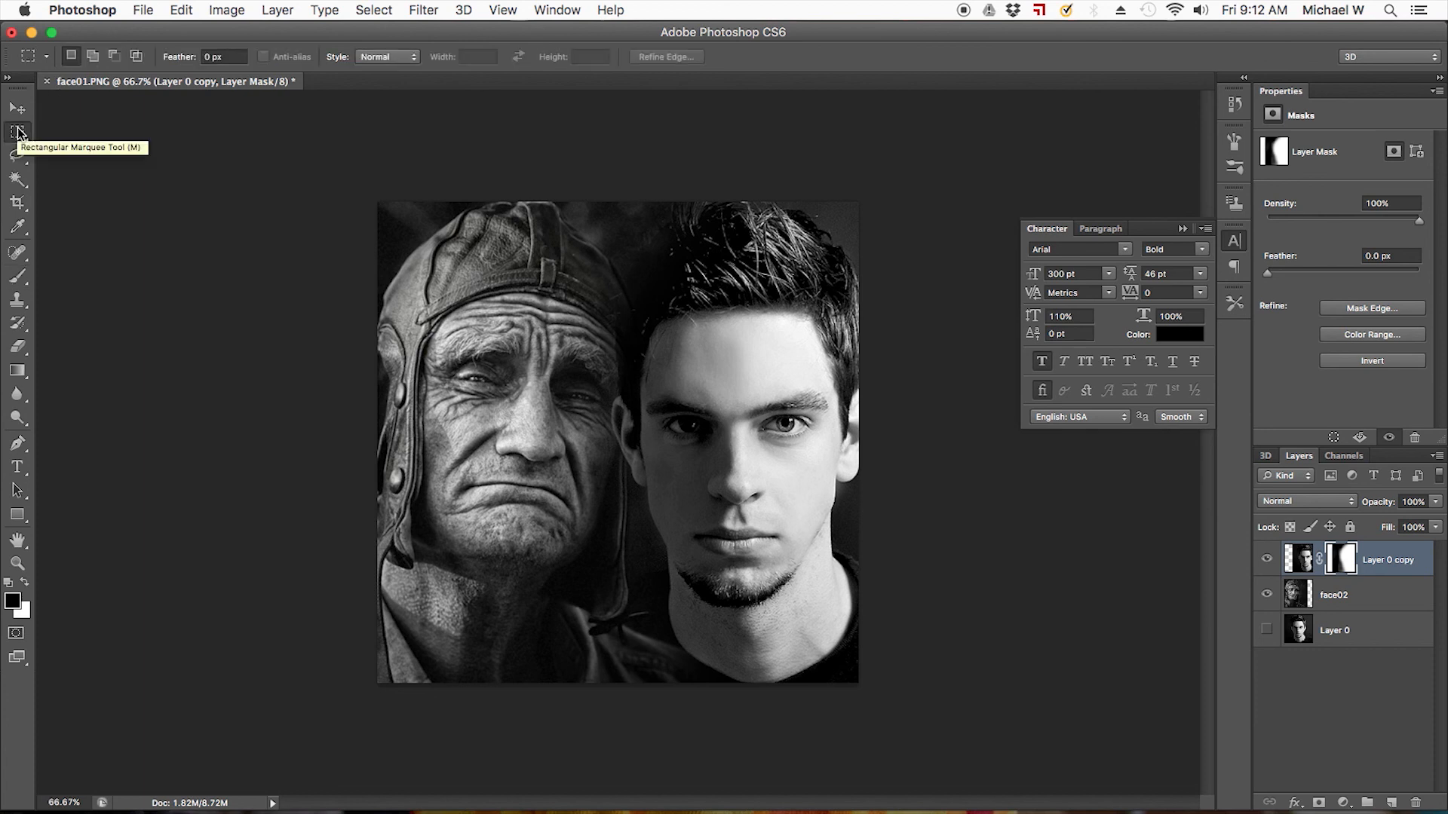